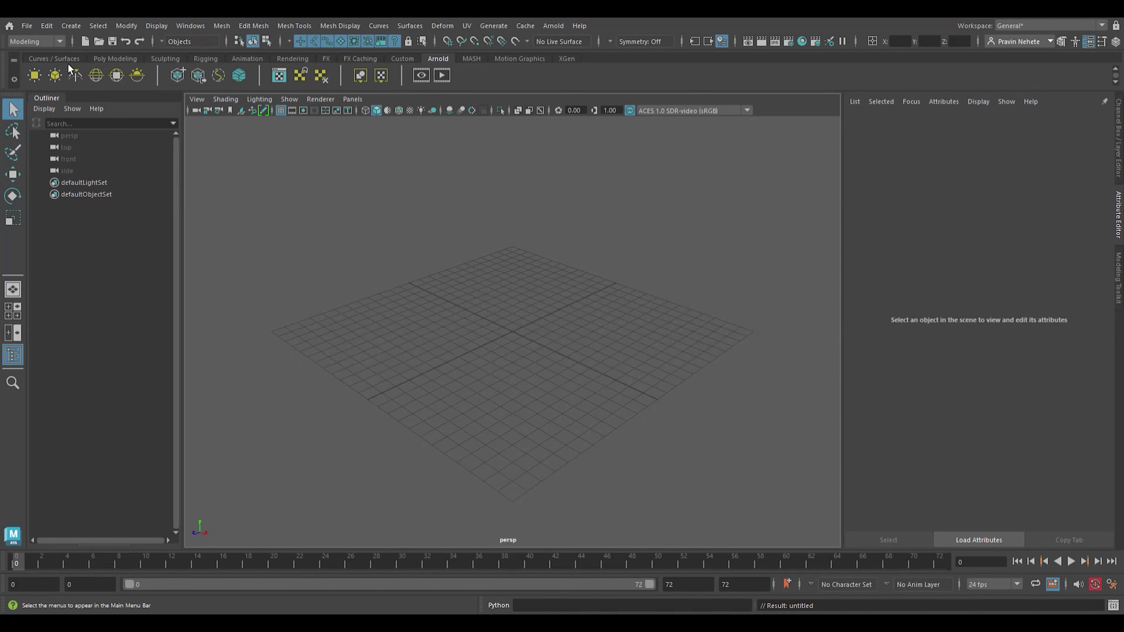
- Draw a large polygon plane, pPlane1, across the grid and raise it slightly
{"action": "left_click", "coordinate": [112, 59]}
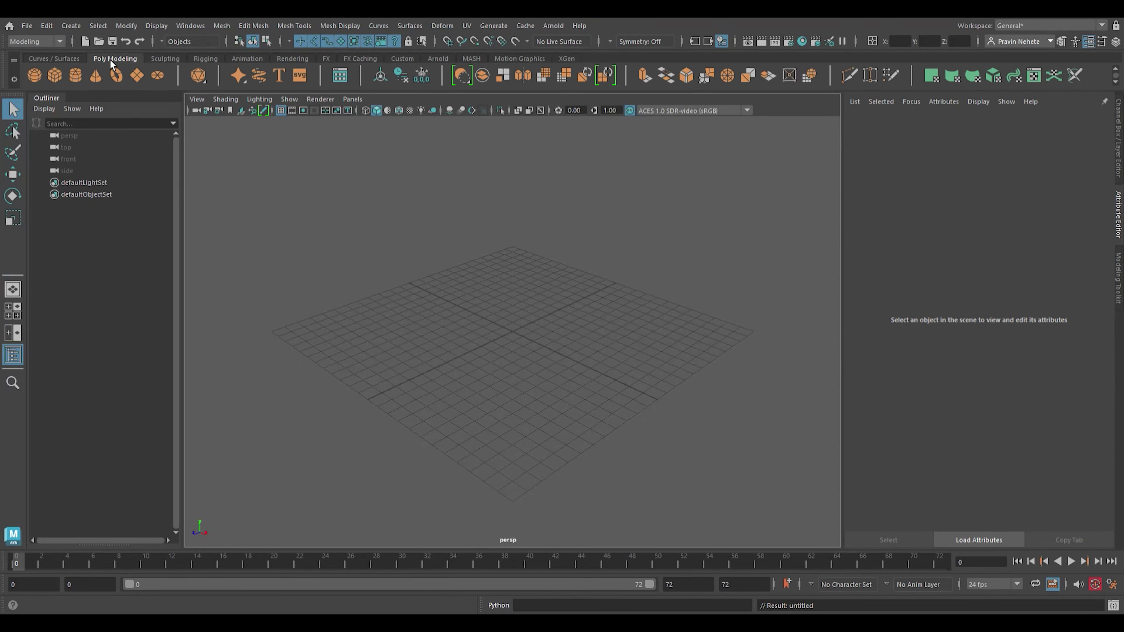
{"action": "left_click", "coordinate": [136, 76]}
{"action": "left_click_drag", "start_coordinate": [275, 332], "coordinate": [767, 334]}
{"action": "key", "text": "w"}
{"action": "left_click_drag", "start_coordinate": [531, 287], "coordinate": [532, 287]}
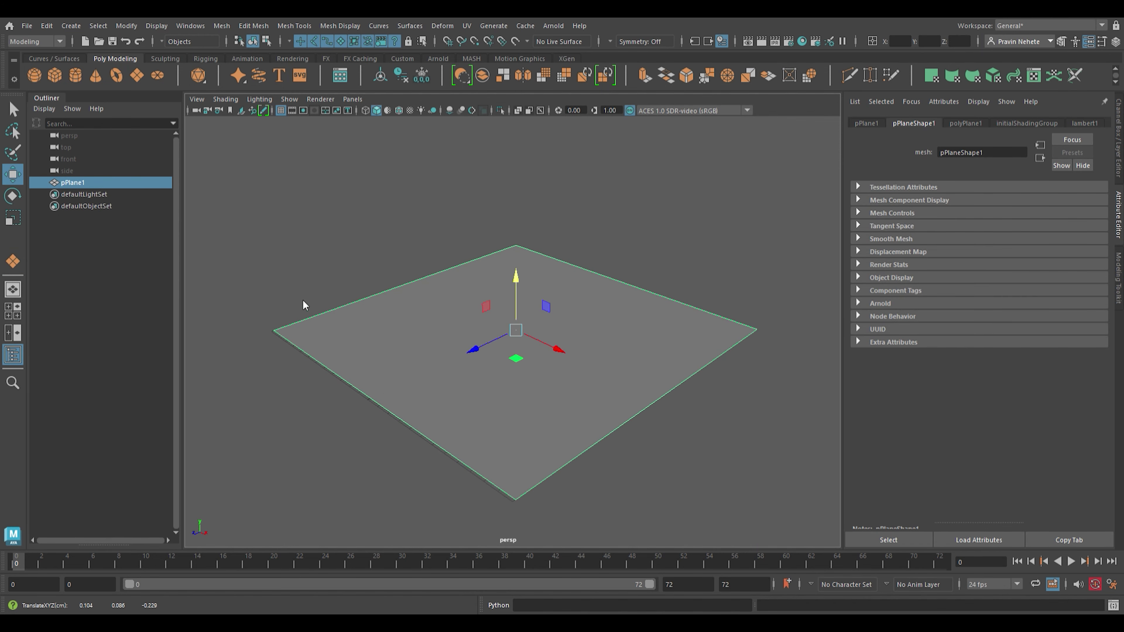
{"action": "right_click_drag", "start_coordinate": [278, 305], "coordinate": [284, 340], "text": "shift"}
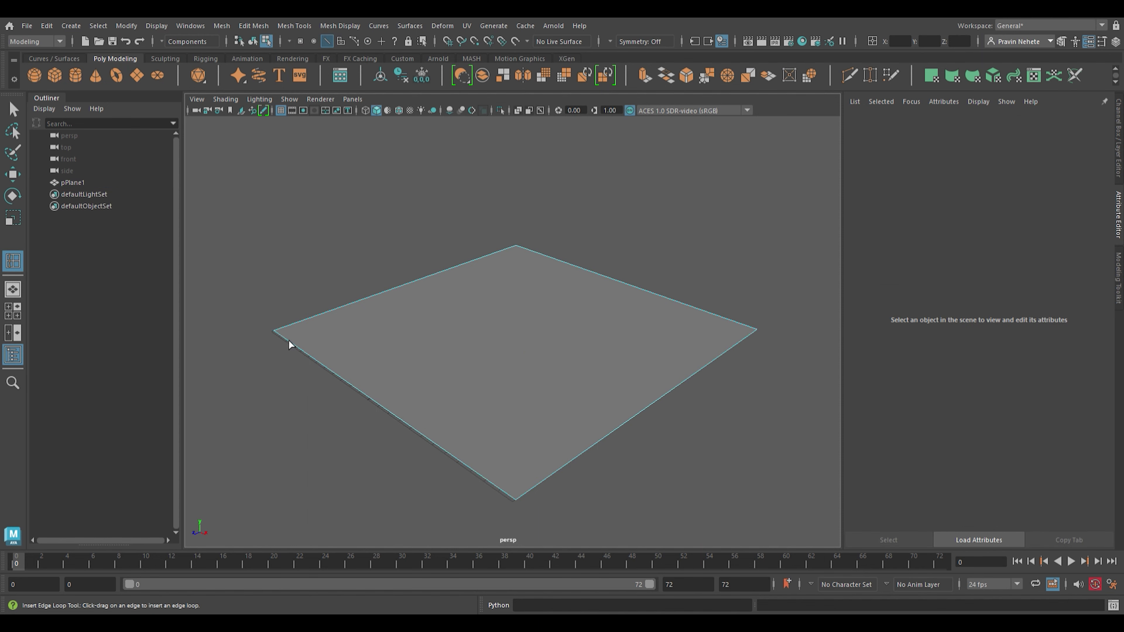
- Insert edge loops near all four borders of the plane
{"action": "left_click", "coordinate": [293, 344]}
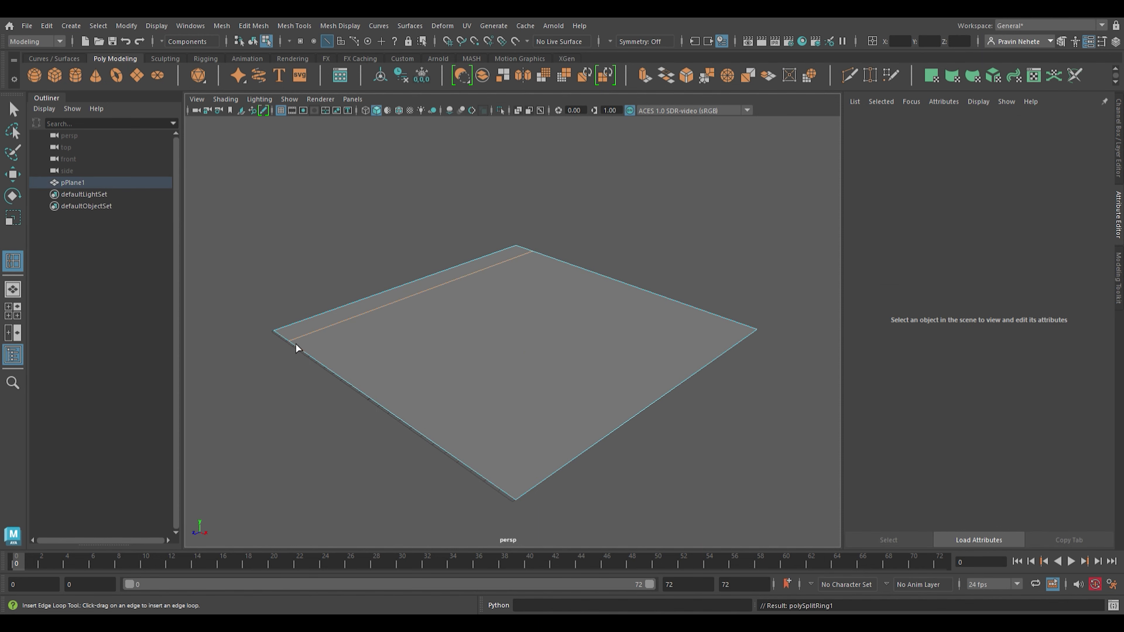
{"action": "left_click", "coordinate": [527, 261]}
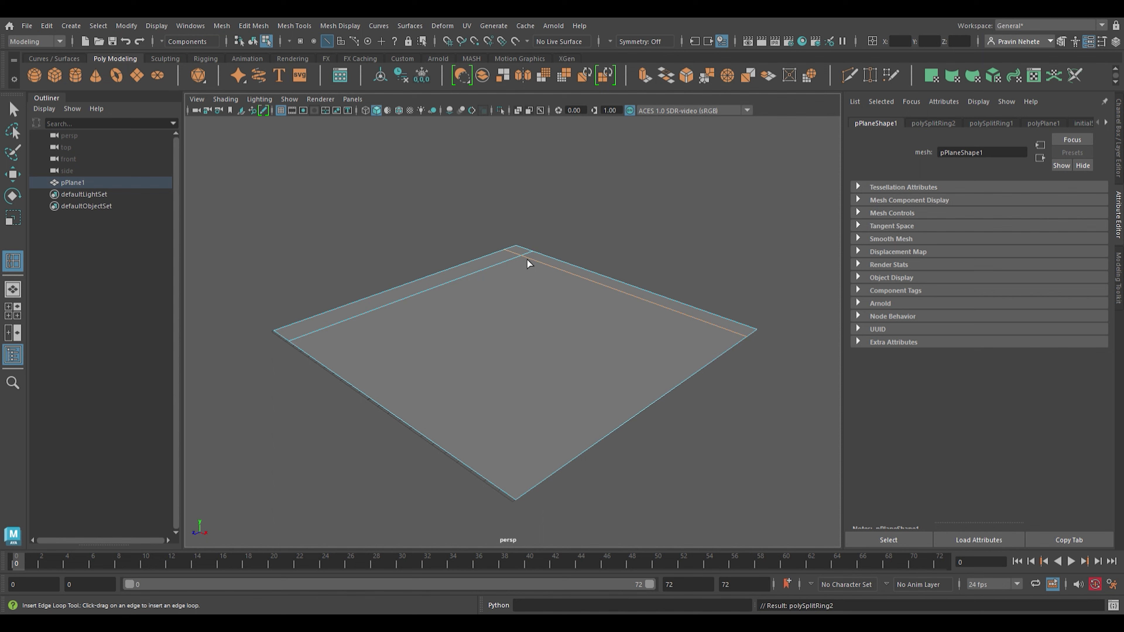
{"action": "left_click", "coordinate": [742, 340]}
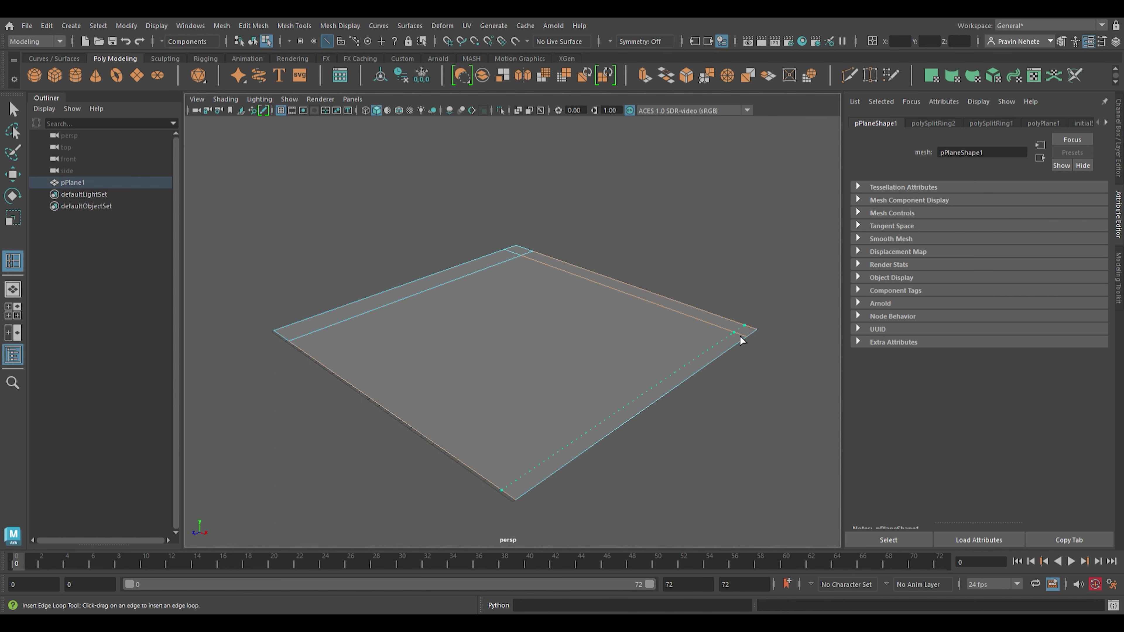
{"action": "left_click", "coordinate": [313, 341]}
{"action": "key", "text": "w"}
- Select the back border strip of faces and extrude it upward into a low wall
{"action": "scroll", "coordinate": [361, 337], "scroll_direction": "up", "scroll_amount": 2}
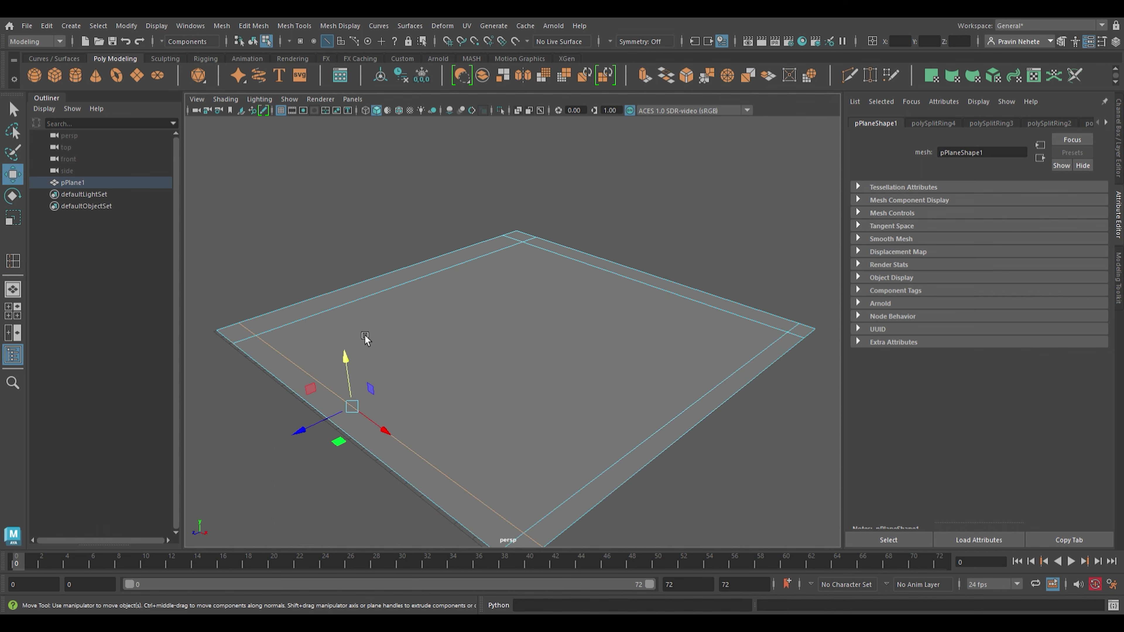
{"action": "middle_click_drag", "start_coordinate": [395, 309], "coordinate": [452, 389], "text": "alt"}
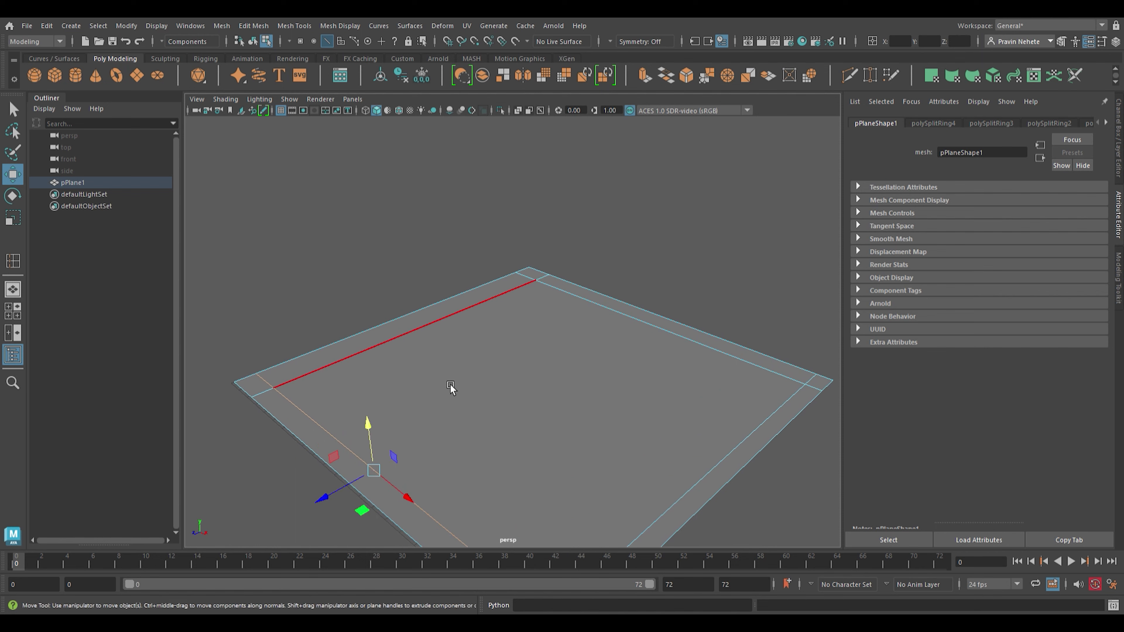
{"action": "left_click", "coordinate": [333, 308]}
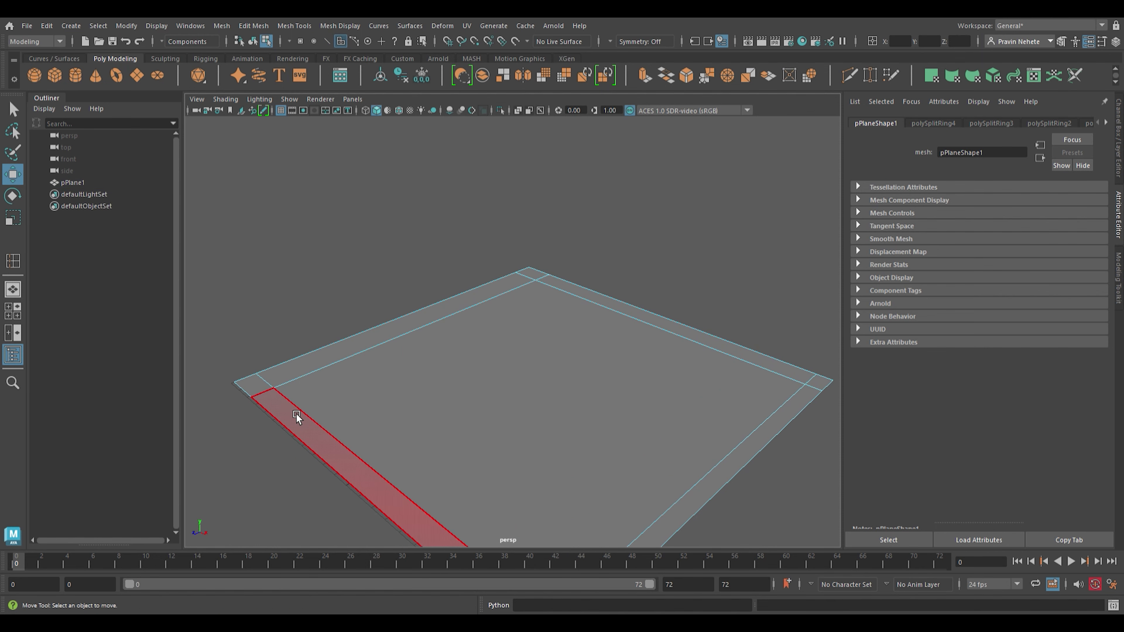
{"action": "left_click", "coordinate": [271, 390]}
{"action": "double_click", "coordinate": [303, 366], "text": "shift"}
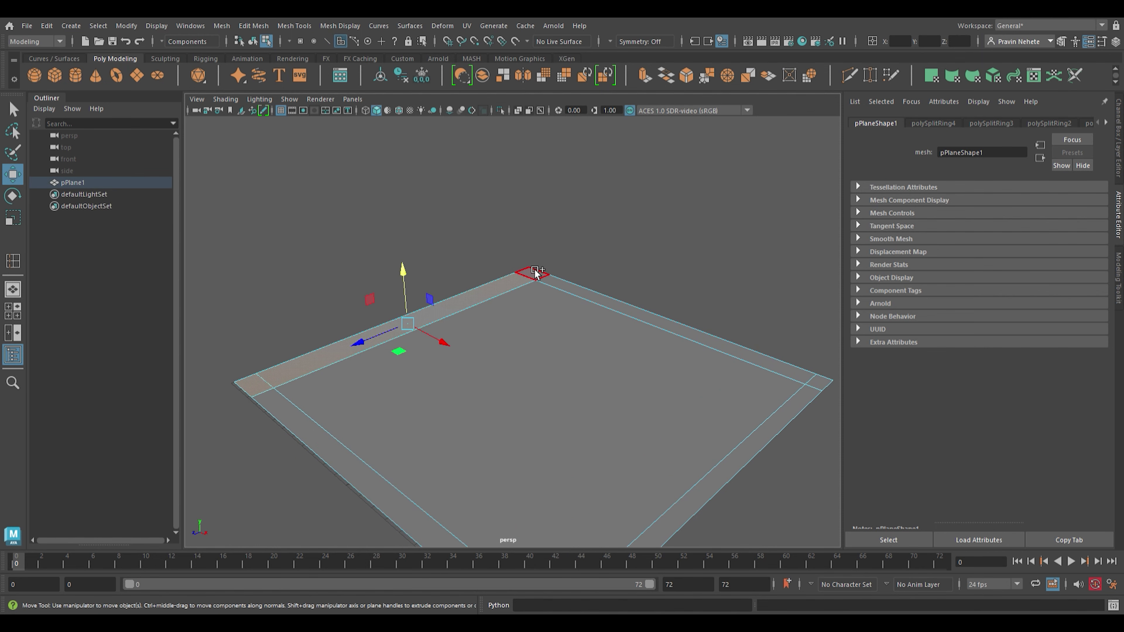
{"action": "left_click_drag", "start_coordinate": [419, 272], "coordinate": [424, 239], "text": "shift"}
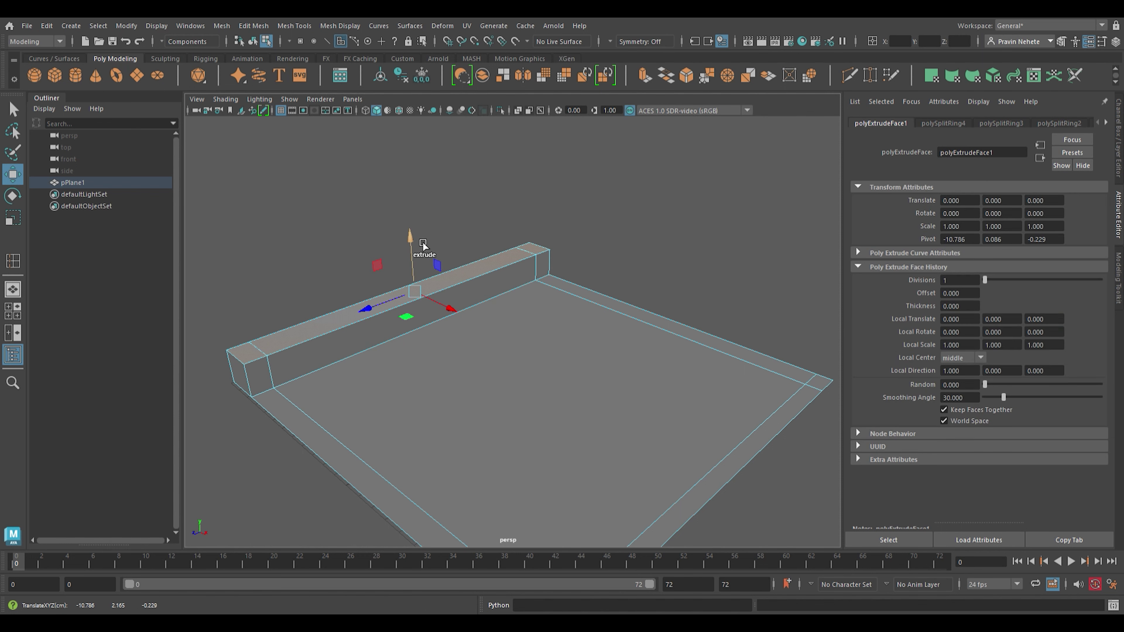
- Raise the back wall to full height and extrude the right border strip upward
{"action": "left_click_drag", "start_coordinate": [424, 239], "coordinate": [424, 28], "text": "shift"}
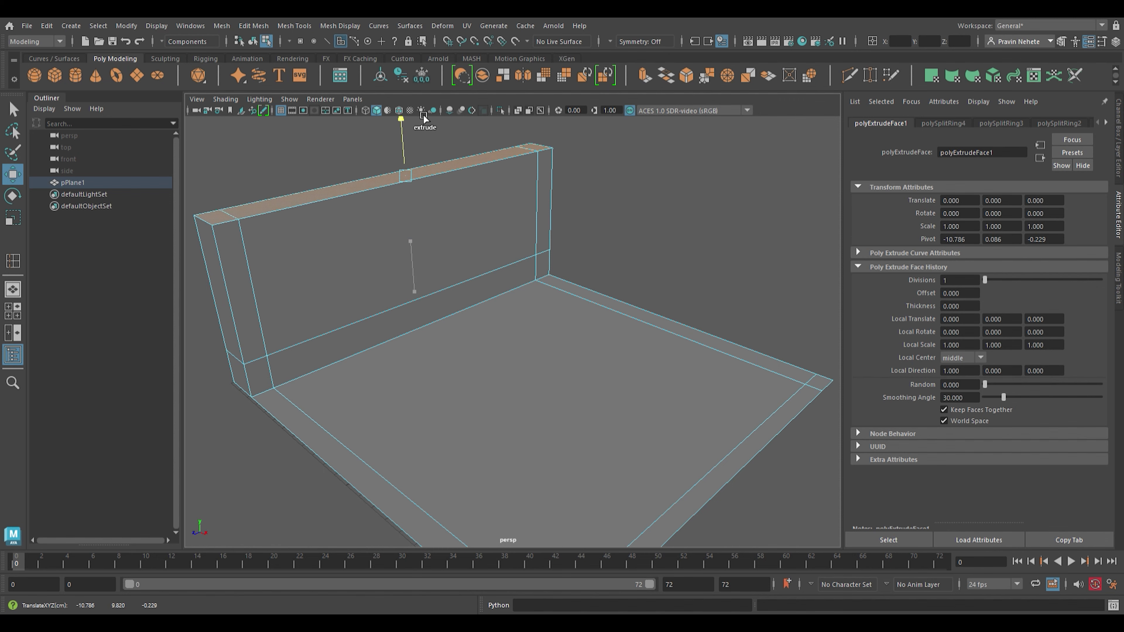
{"action": "left_click_drag", "start_coordinate": [476, 334], "coordinate": [281, 447], "text": "alt"}
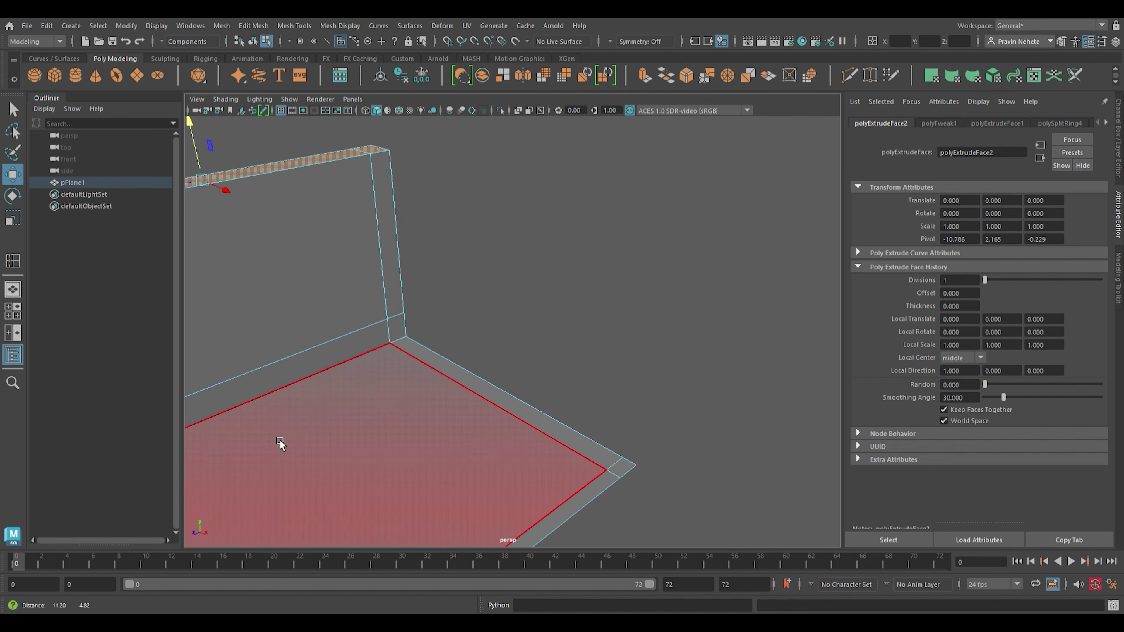
{"action": "left_click", "coordinate": [568, 440]}
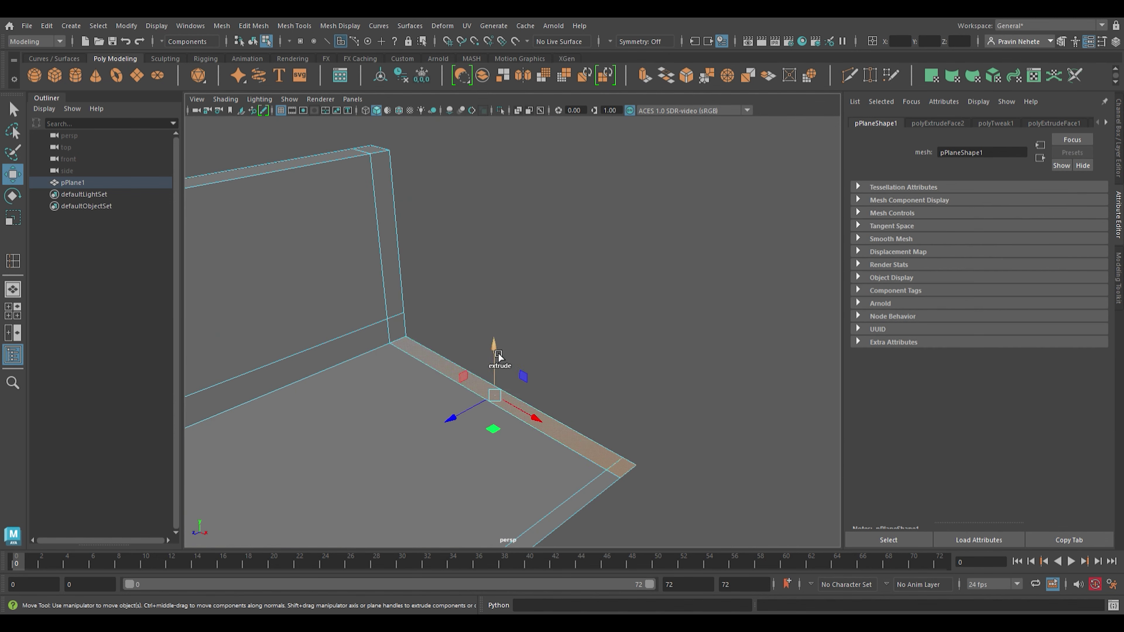
{"action": "left_click_drag", "start_coordinate": [495, 359], "coordinate": [524, 113], "text": "shift"}
{"action": "key", "text": "ctrl+e"}
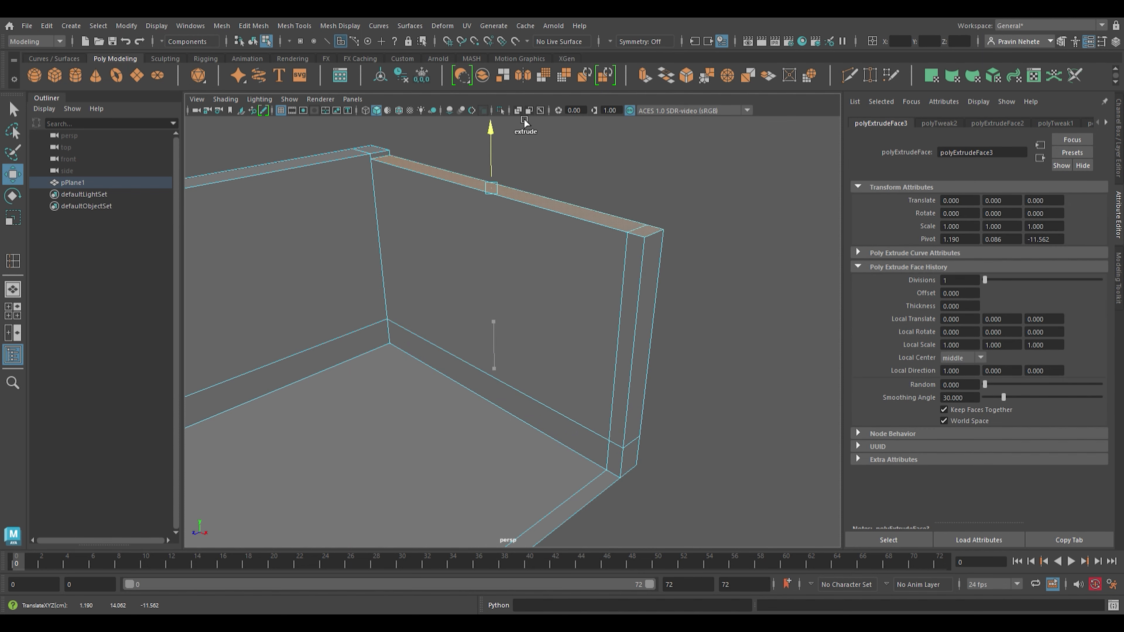
- Extrude the side wall again, then return to Object mode and deselect the room
{"action": "key", "text": "ctrl+e"}
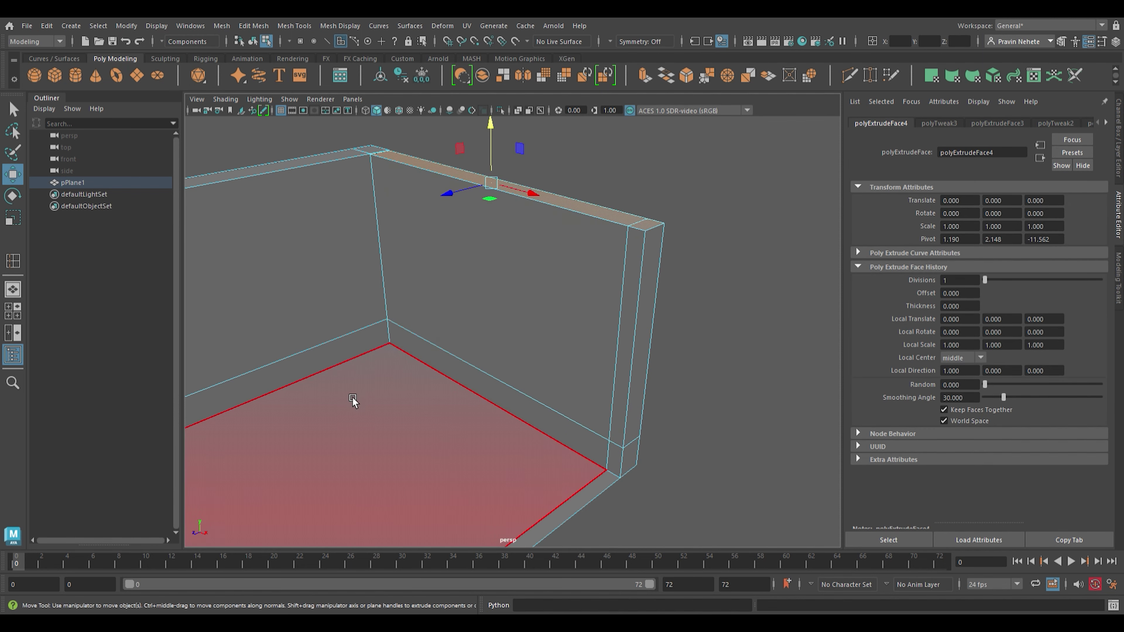
{"action": "mouse_move", "coordinate": [353, 397]}
{"action": "left_mouse_down", "text": "alt"}
{"action": "mouse_move", "coordinate": [471, 452]}
{"action": "mouse_move", "coordinate": [499, 452]}
{"action": "mouse_move", "coordinate": [491, 440]}
{"action": "left_mouse_up", "text": "alt"}
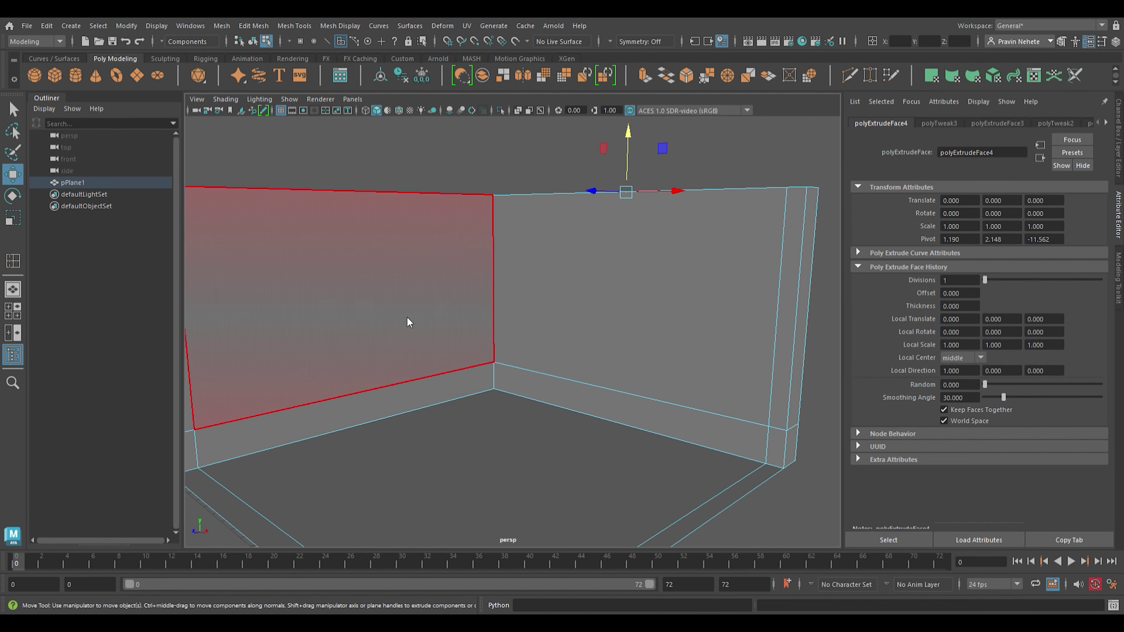
{"action": "key", "text": "F8"}
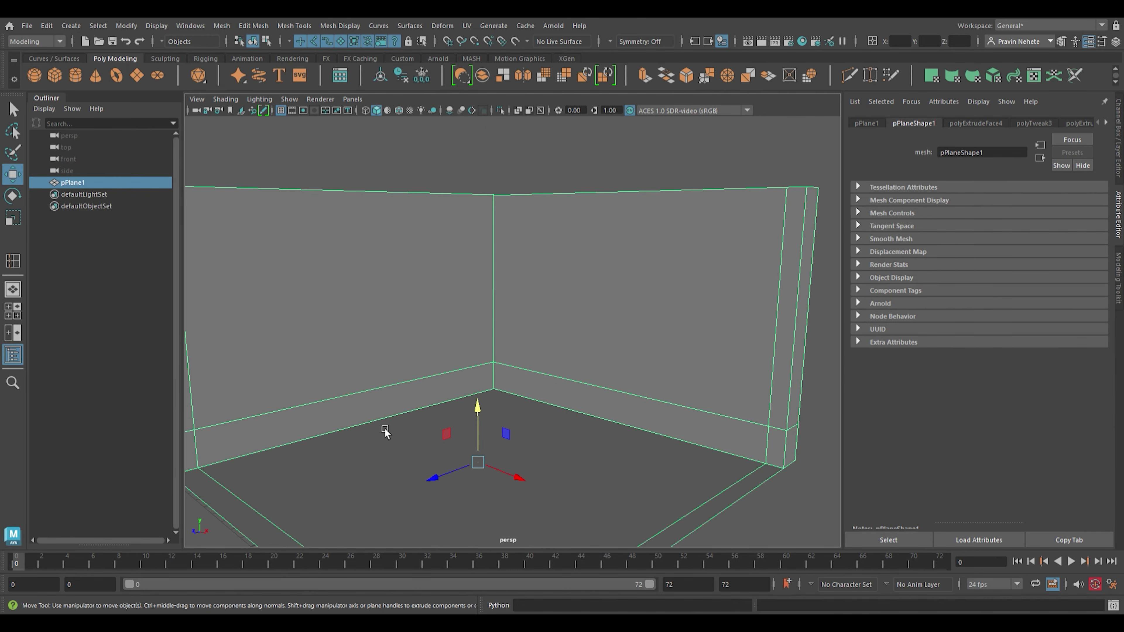
{"action": "left_click", "coordinate": [419, 143]}
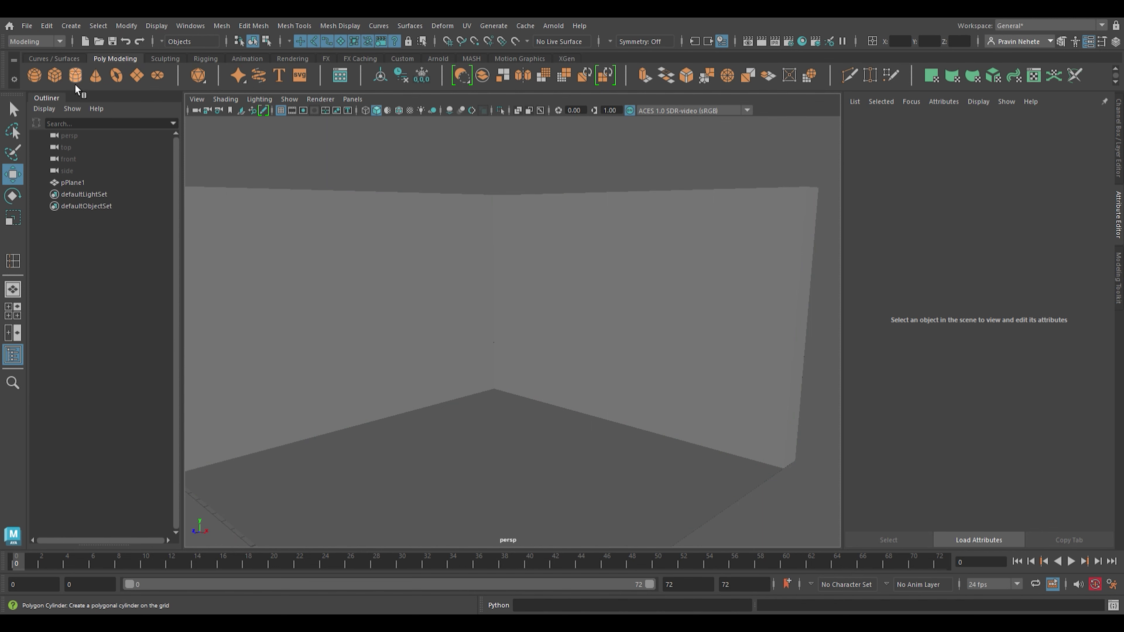
- Create a polygon cube, lift it off the floor and shrink it into a flat slab
{"action": "left_click", "coordinate": [55, 76]}
{"action": "scroll", "coordinate": [309, 443], "scroll_direction": "down", "scroll_amount": 2}
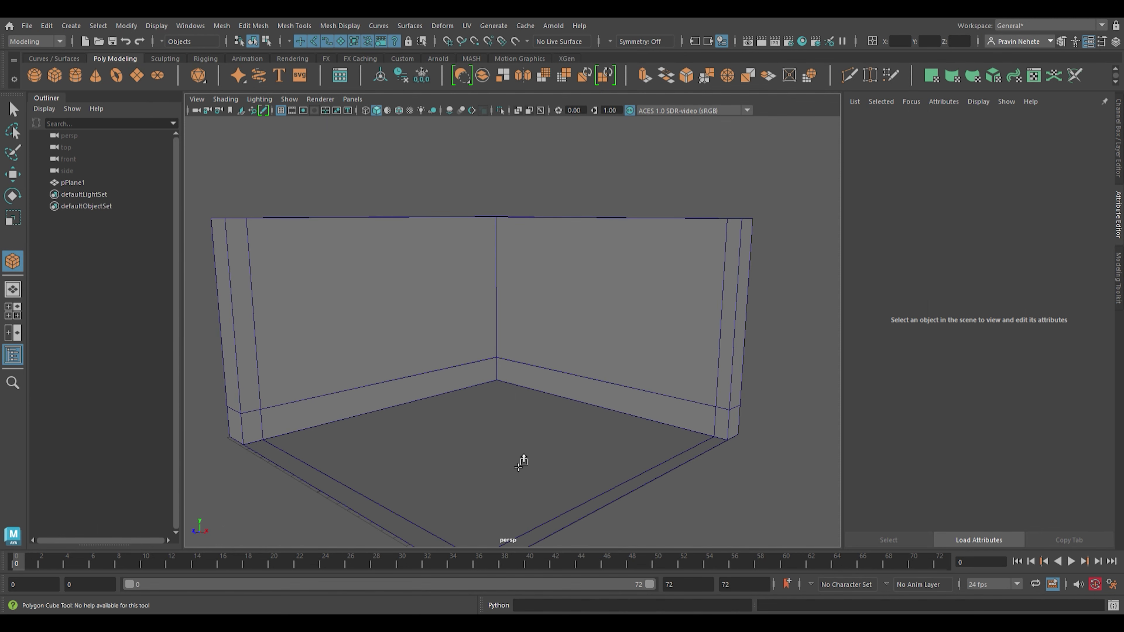
{"action": "mouse_move", "coordinate": [518, 466]}
{"action": "left_mouse_down"}
{"action": "mouse_move", "coordinate": [520, 439]}
{"action": "mouse_move", "coordinate": [514, 468]}
{"action": "left_mouse_up"}
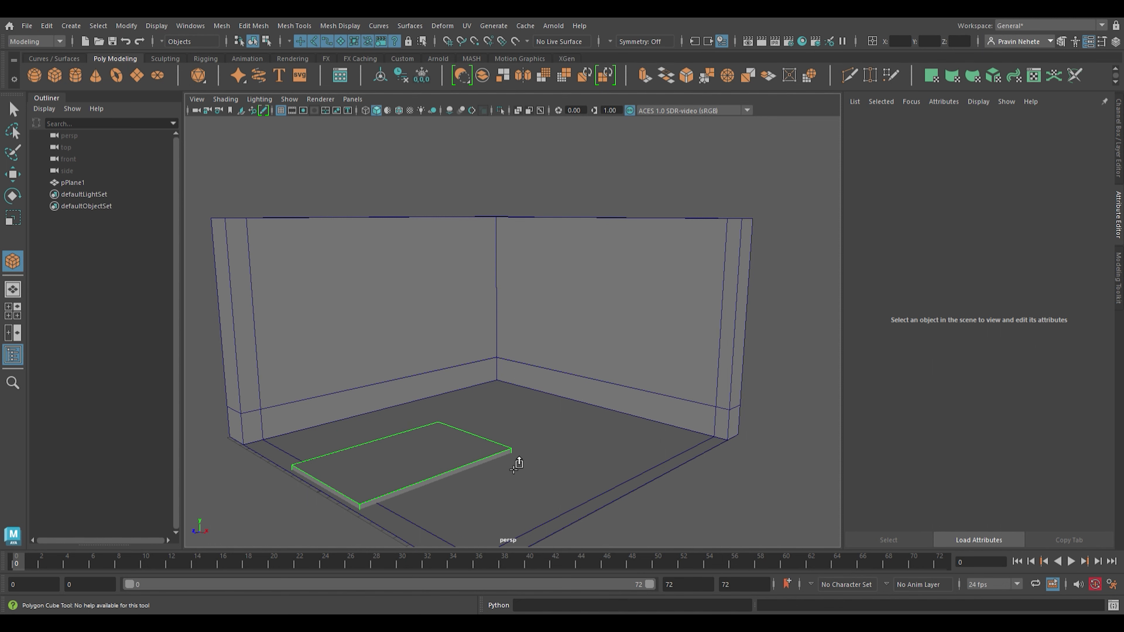
{"action": "key", "text": "w"}
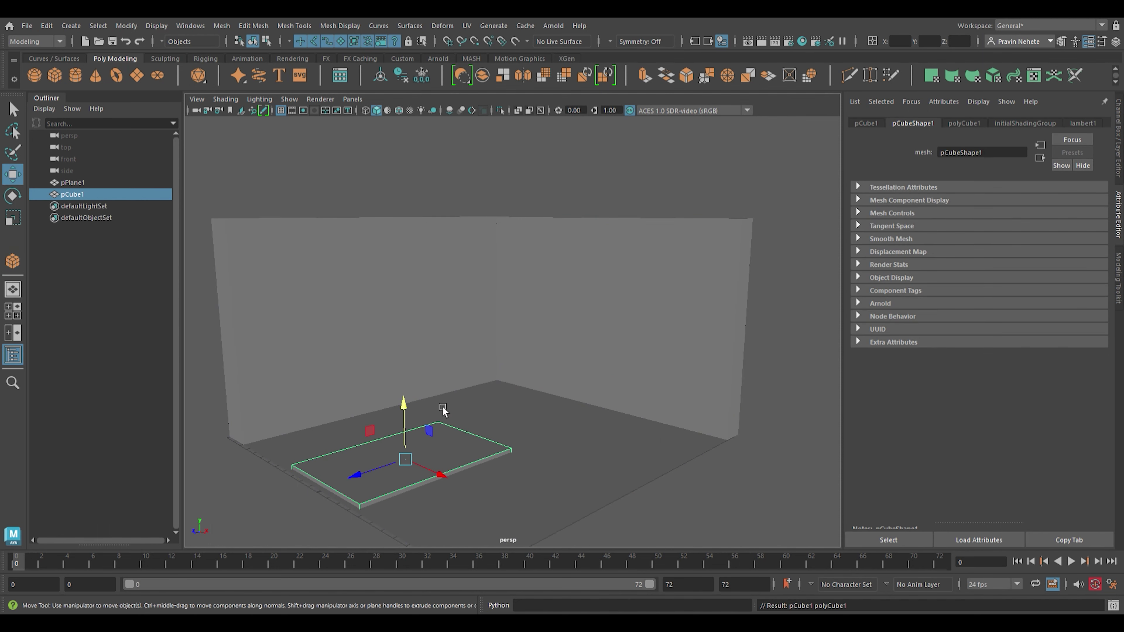
{"action": "left_click_drag", "start_coordinate": [416, 370], "coordinate": [420, 260]}
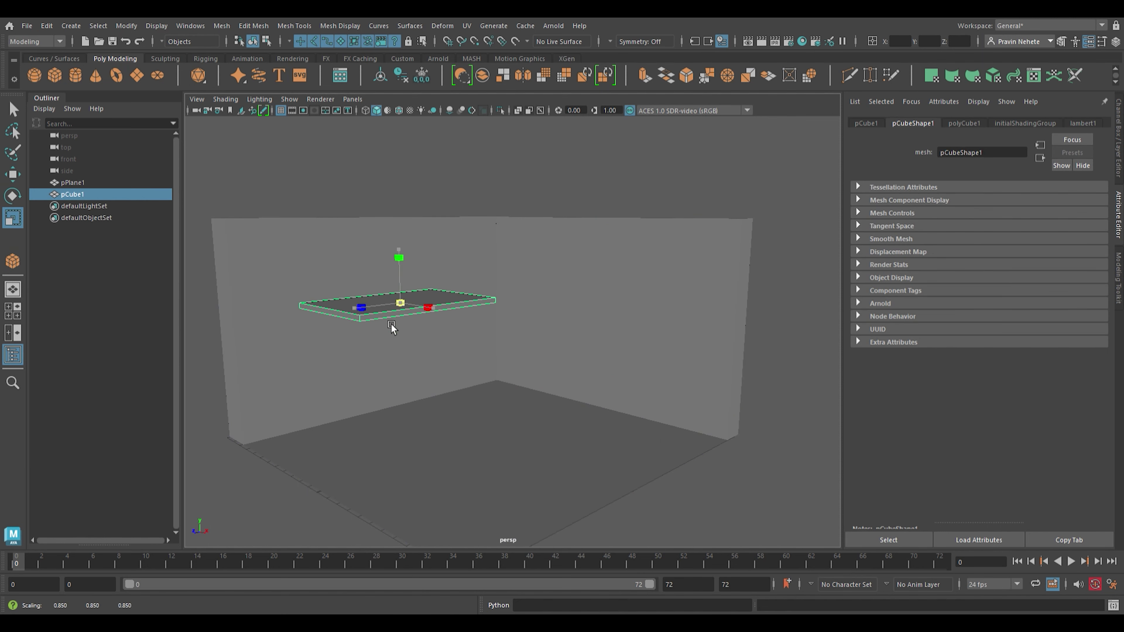
{"action": "left_click_drag", "start_coordinate": [394, 326], "coordinate": [344, 378]}
{"action": "mouse_move", "coordinate": [377, 306]}
{"action": "left_mouse_down"}
{"action": "mouse_move", "coordinate": [475, 289]}
{"action": "mouse_move", "coordinate": [447, 286]}
{"action": "left_mouse_up"}
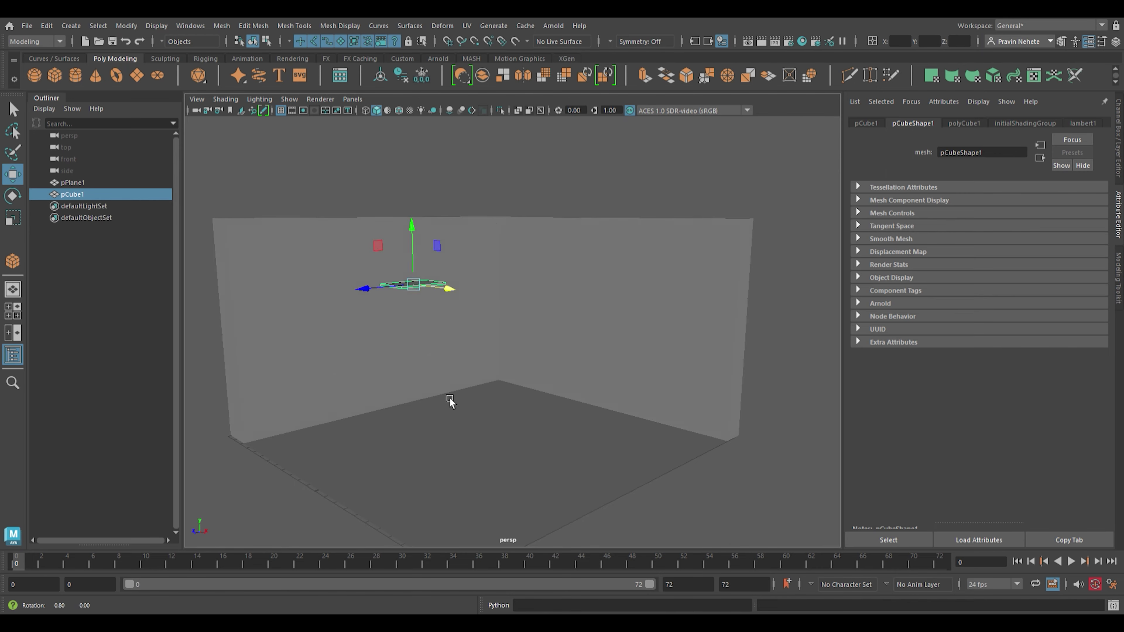
{"action": "left_click_drag", "start_coordinate": [450, 399], "coordinate": [391, 432], "text": "alt"}
- Push the slab against the back wall near the corner and deselect it
{"action": "key", "text": "r"}
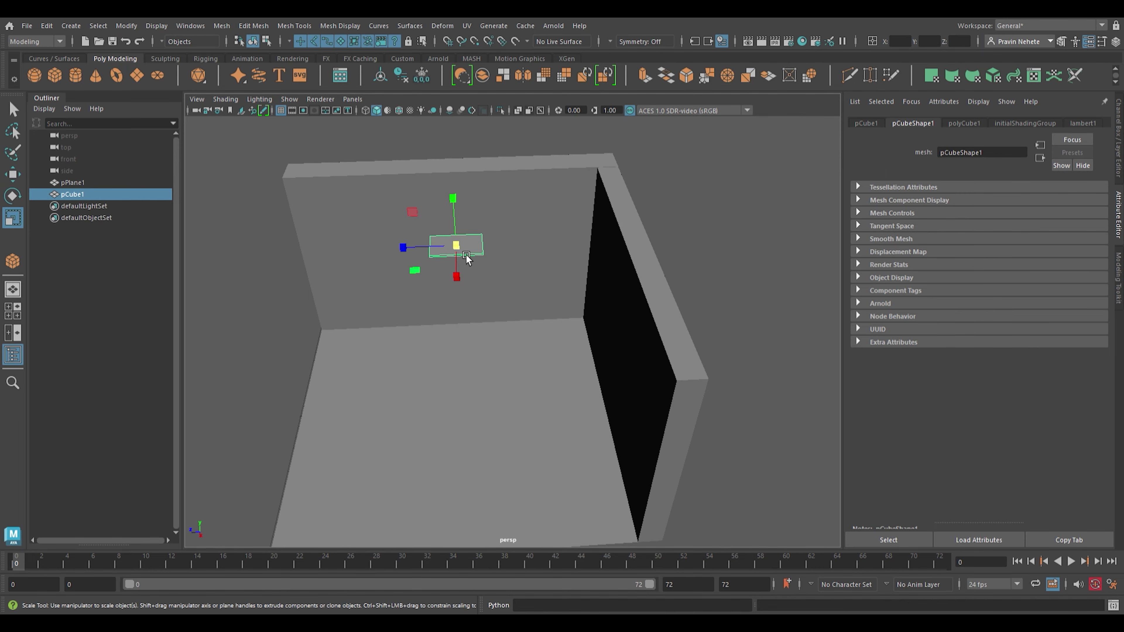
{"action": "key", "text": "w"}
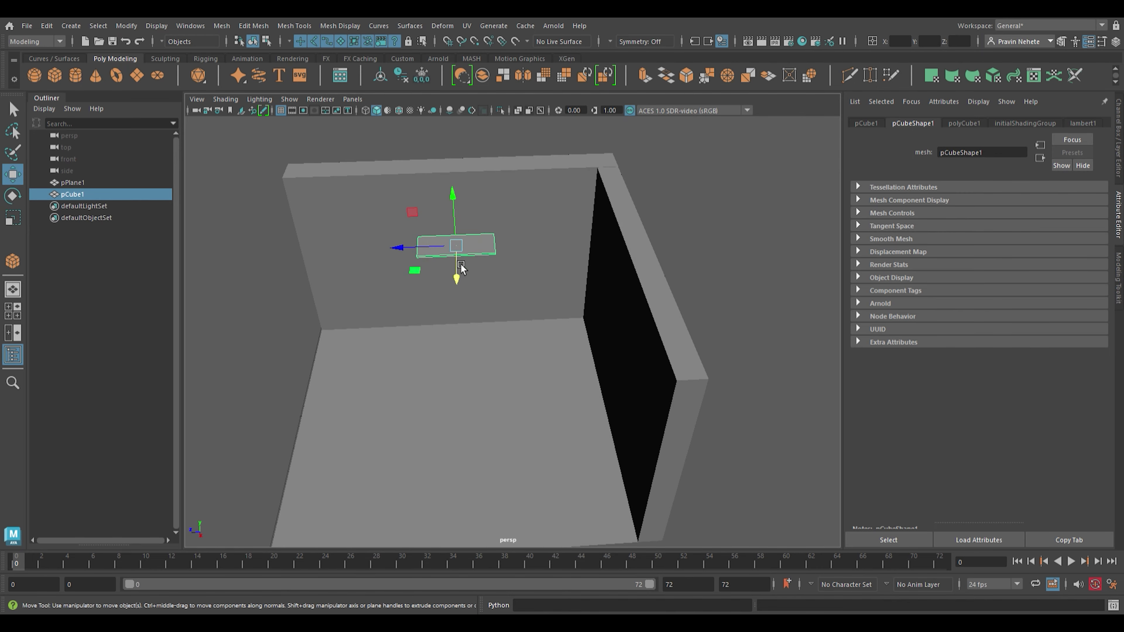
{"action": "left_click_drag", "start_coordinate": [457, 271], "coordinate": [533, 248]}
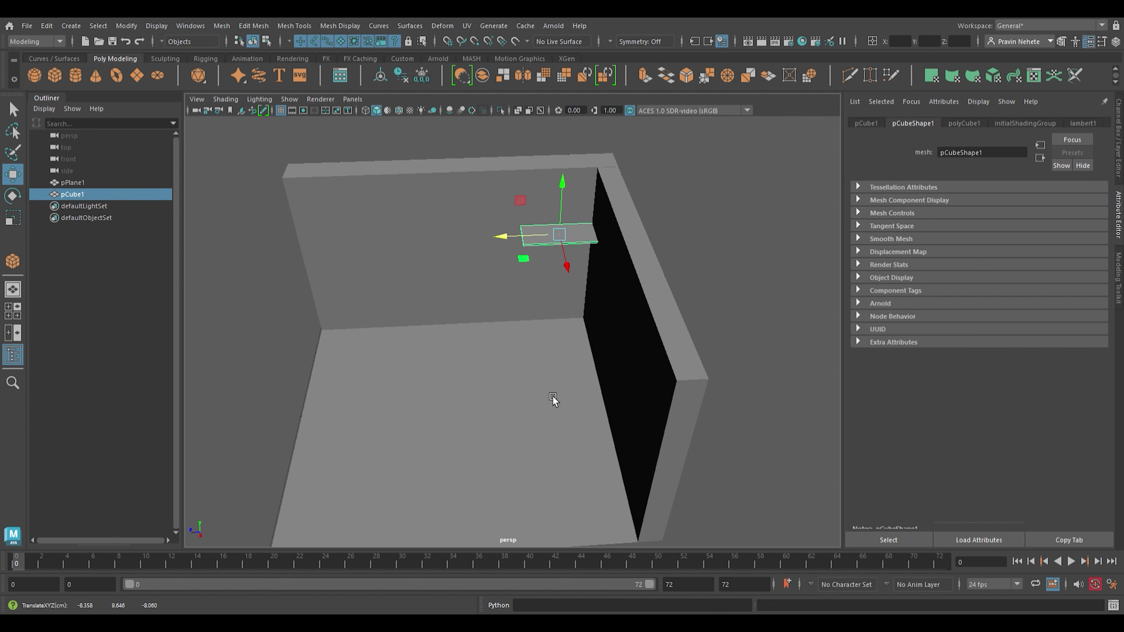
{"action": "left_click_drag", "start_coordinate": [553, 399], "coordinate": [613, 372], "text": "alt"}
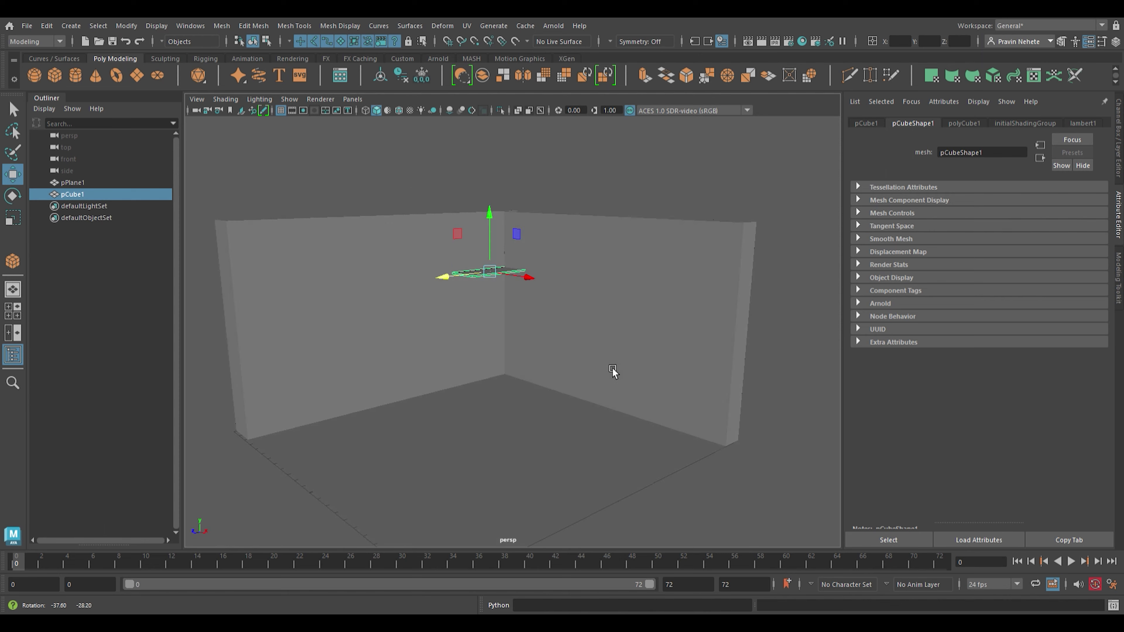
{"action": "left_click", "coordinate": [296, 182]}
{"action": "scroll", "coordinate": [296, 182], "scroll_direction": "up", "scroll_amount": 5}
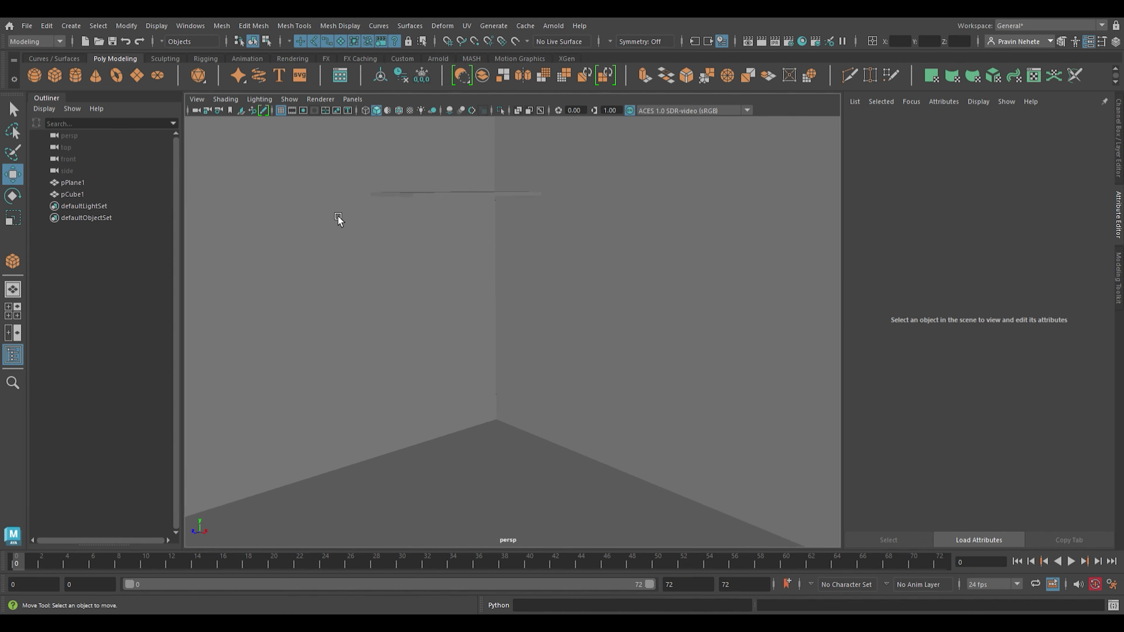
{"action": "mouse_move", "coordinate": [368, 233]}
{"action": "left_mouse_down", "text": "alt"}
{"action": "mouse_move", "coordinate": [404, 326]}
{"action": "mouse_move", "coordinate": [371, 414]}
{"action": "left_mouse_up", "text": "alt"}
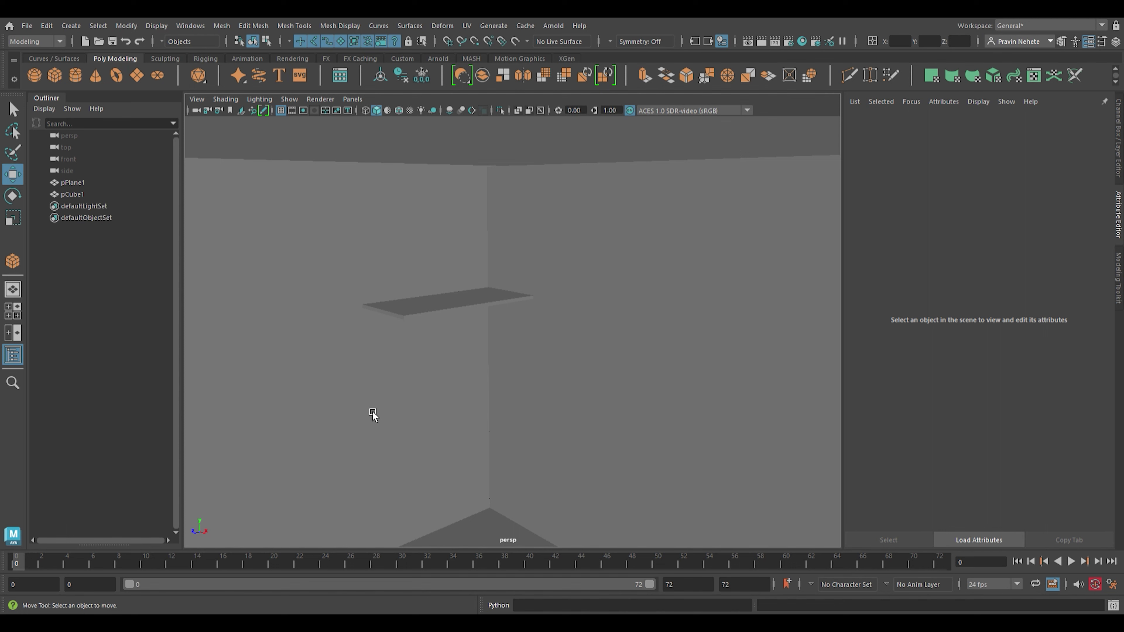
{"action": "left_click", "coordinate": [455, 297]}
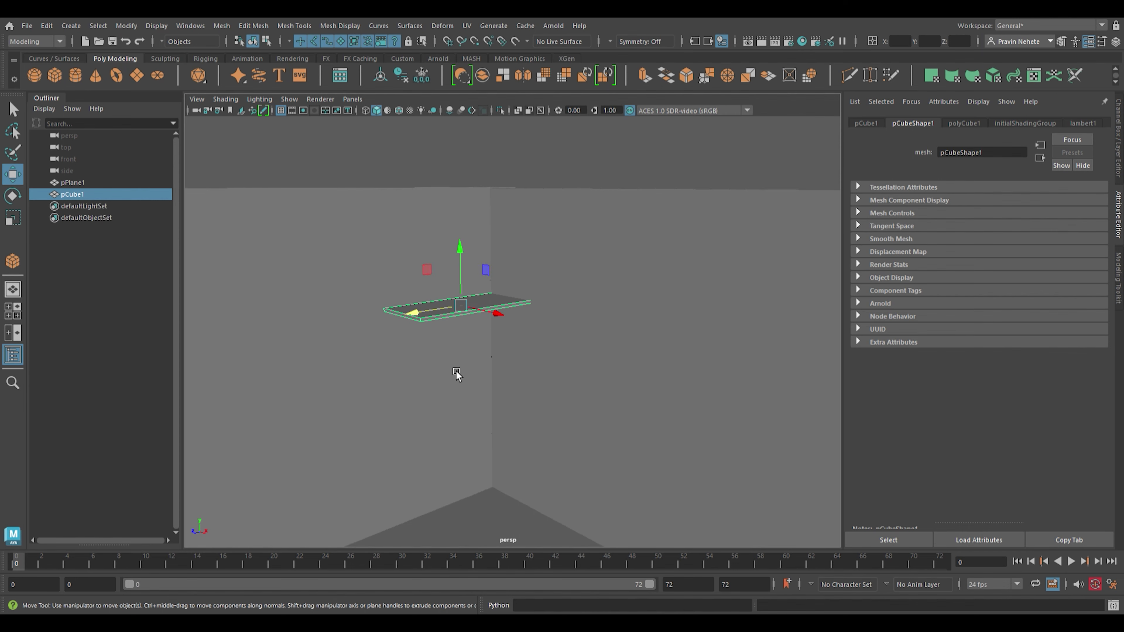
{"action": "scroll", "coordinate": [457, 399], "scroll_direction": "down", "scroll_amount": 5}
{"action": "key", "text": "q"}
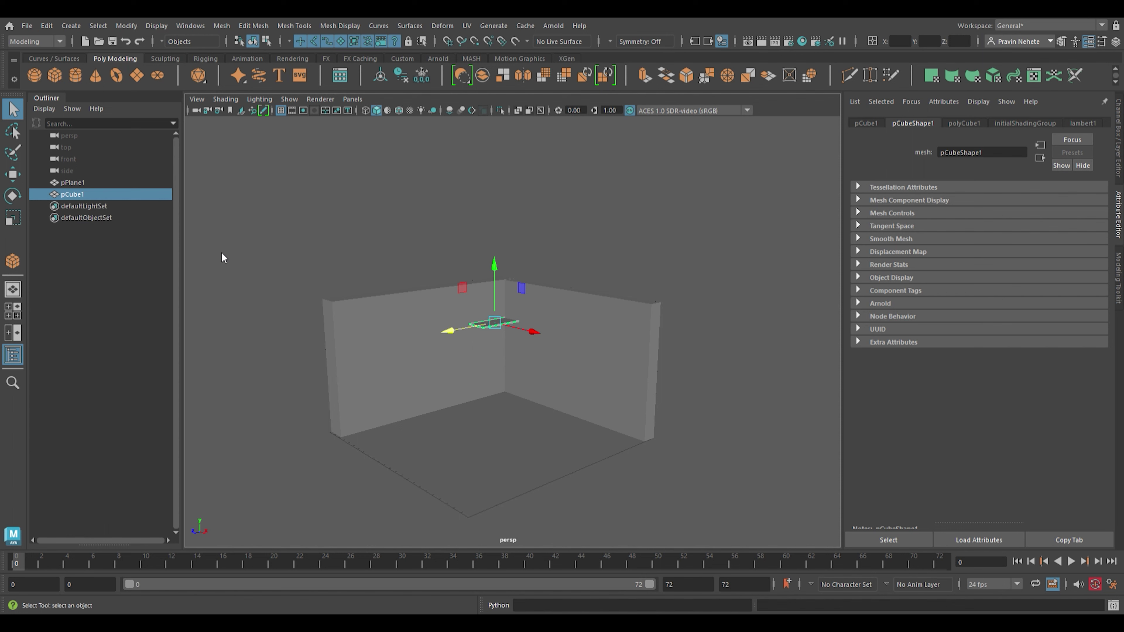
- Save the scene and select the floor strip faces along the left wall
{"action": "key", "text": "w"}
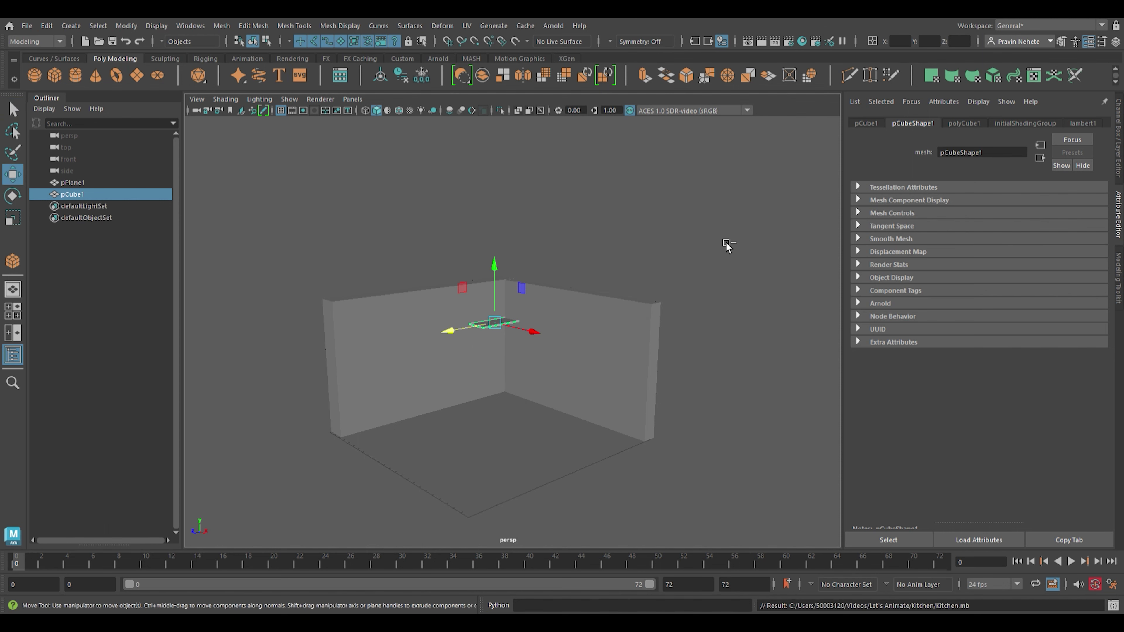
{"action": "key", "text": "ctrl+s"}
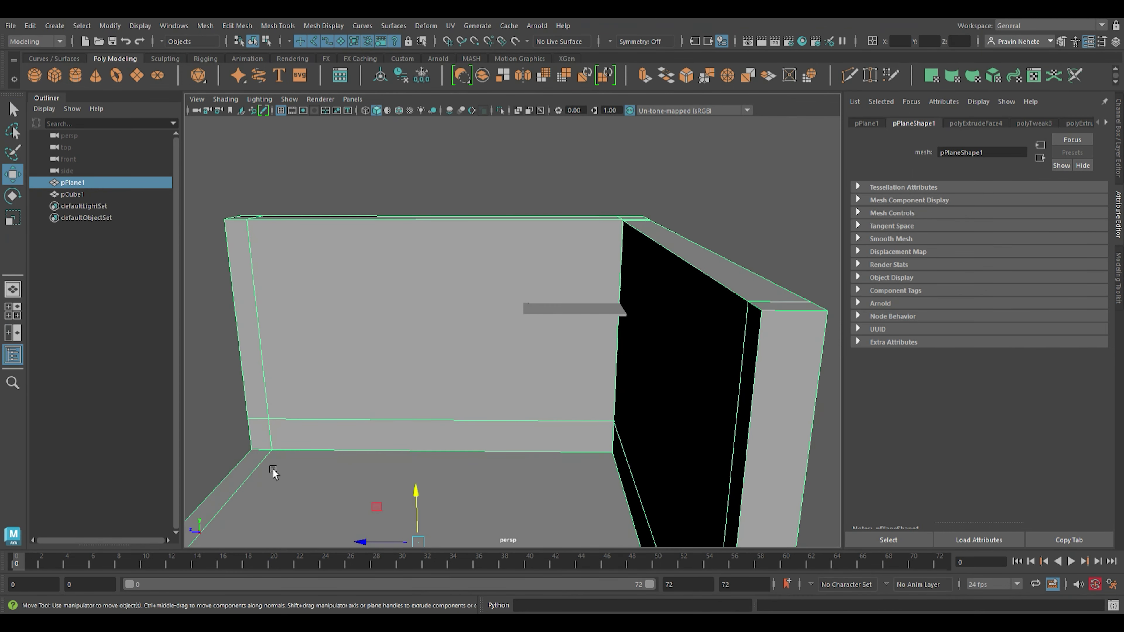
{"action": "key", "text": "F11"}
{"action": "scroll", "coordinate": [341, 409], "scroll_direction": "up", "scroll_amount": 5}
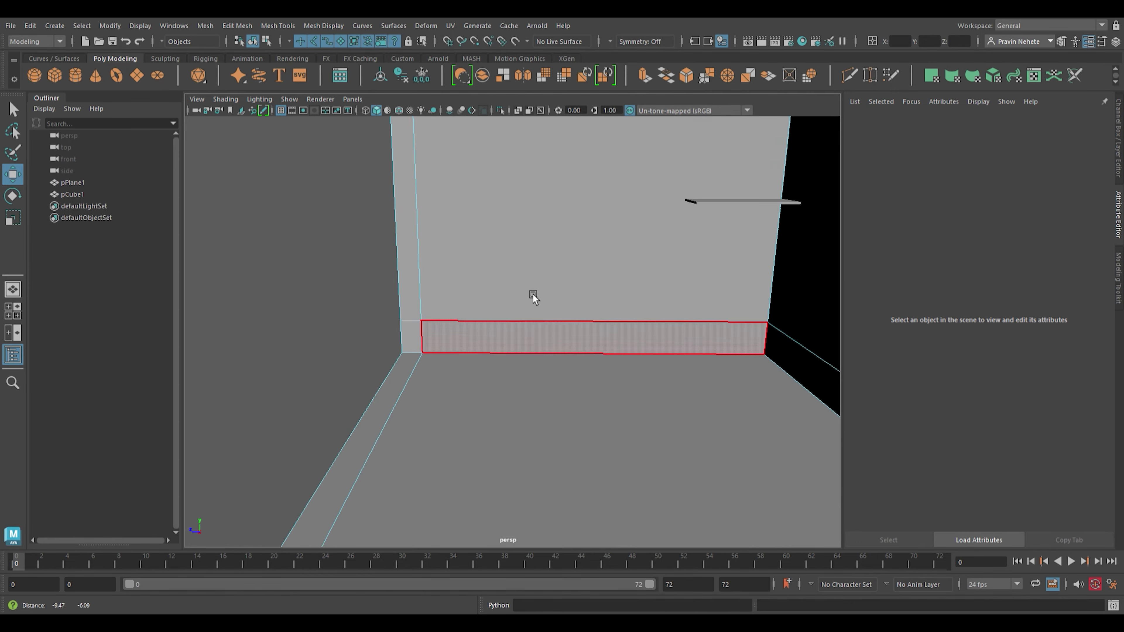
{"action": "left_click_drag", "start_coordinate": [532, 293], "coordinate": [402, 452], "text": "alt"}
{"action": "left_click", "coordinate": [337, 439]}
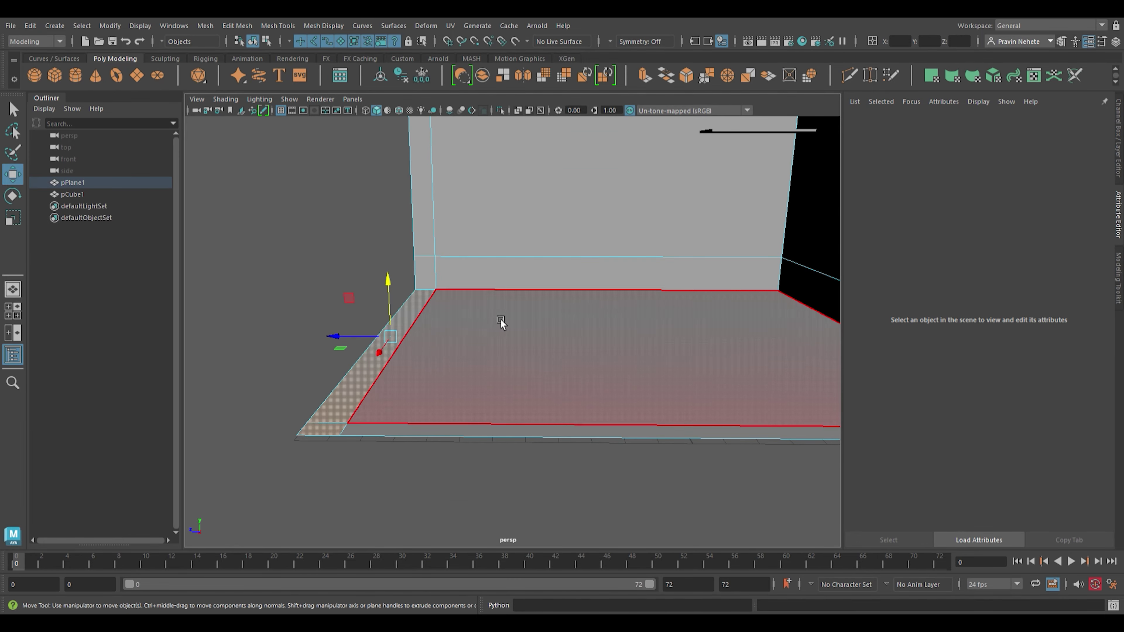
{"action": "mouse_move", "coordinate": [502, 322]}
{"action": "left_mouse_down", "text": "alt"}
{"action": "mouse_move", "coordinate": [243, 524]}
{"action": "mouse_move", "coordinate": [247, 199]}
{"action": "left_mouse_up", "text": "alt"}
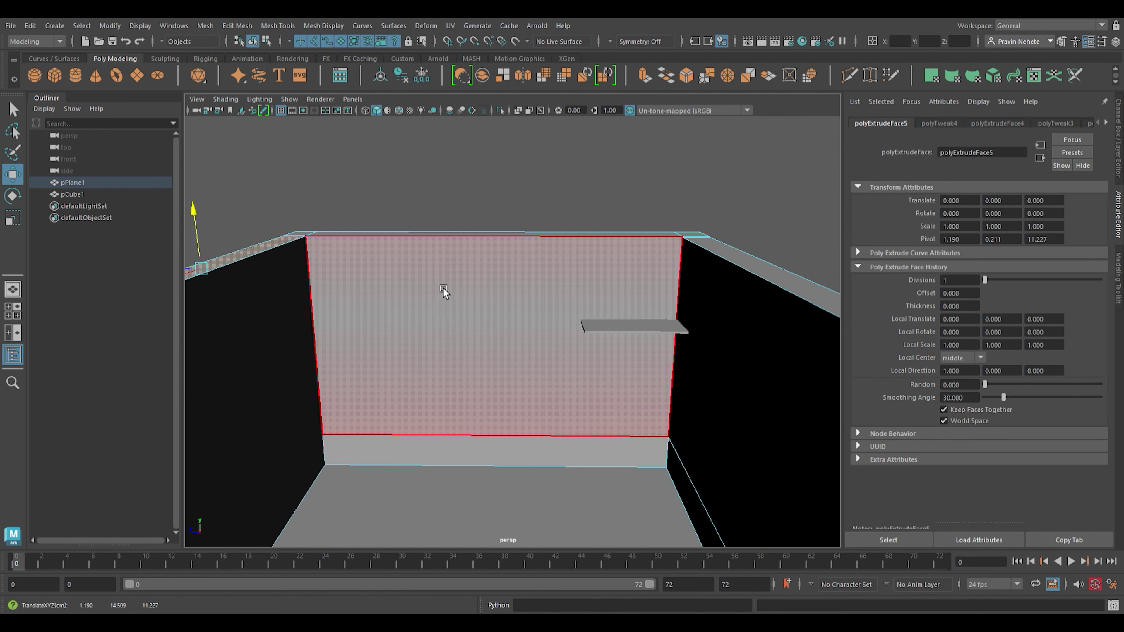
- Return to Object mode, clear the selection and orbit around the room
{"action": "key", "text": "F8"}
{"action": "left_click", "coordinate": [512, 199]}
{"action": "mouse_move", "coordinate": [471, 295]}
{"action": "left_mouse_down", "text": "alt"}
{"action": "mouse_move", "coordinate": [457, 298]}
{"action": "mouse_move", "coordinate": [482, 293]}
{"action": "mouse_move", "coordinate": [441, 355]}
{"action": "mouse_move", "coordinate": [390, 356]}
{"action": "left_mouse_up", "text": "alt"}
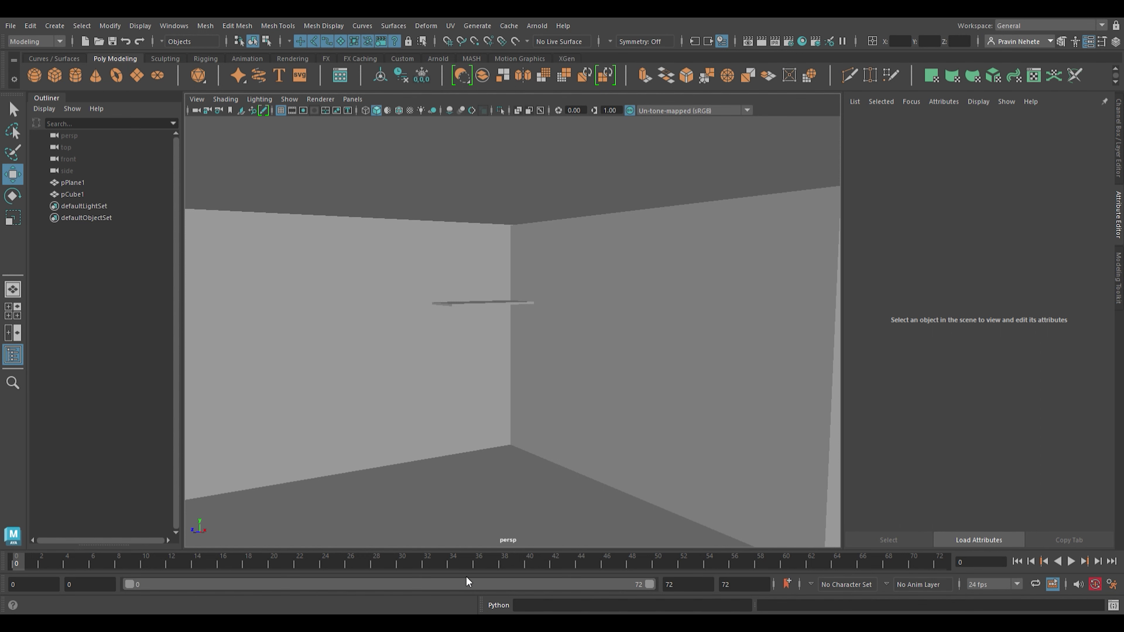
- Import the cabinet scene into the viewport and delete its floor plane Plano
{"action": "left_click_drag", "start_coordinate": [431, 456], "coordinate": [446, 460]}
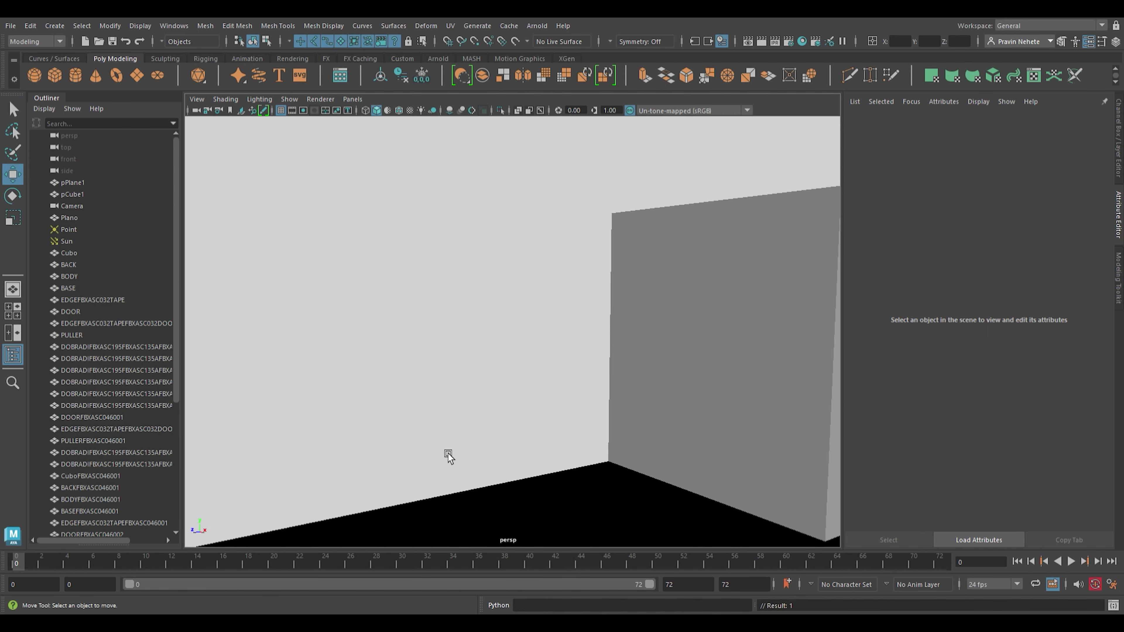
{"action": "scroll", "coordinate": [449, 448], "scroll_direction": "down", "scroll_amount": 3}
{"action": "scroll", "coordinate": [449, 448], "scroll_direction": "down", "scroll_amount": 1}
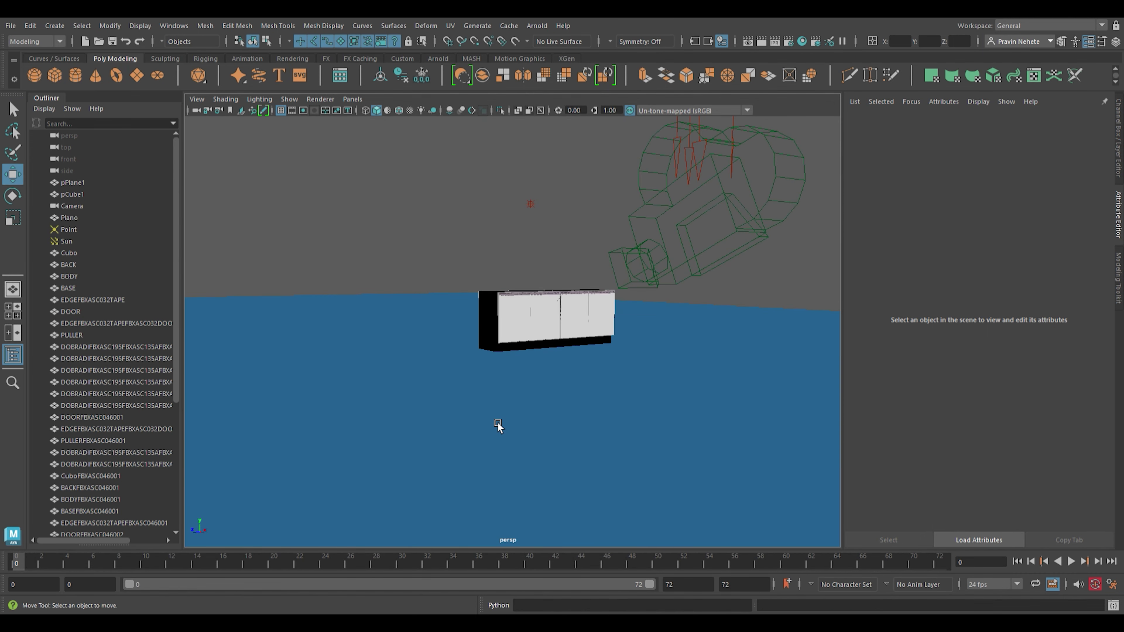
{"action": "left_click", "coordinate": [504, 428]}
{"action": "key", "text": "Delete"}
- Delete the imported Camera, Sun light and Point light
{"action": "left_click", "coordinate": [758, 219]}
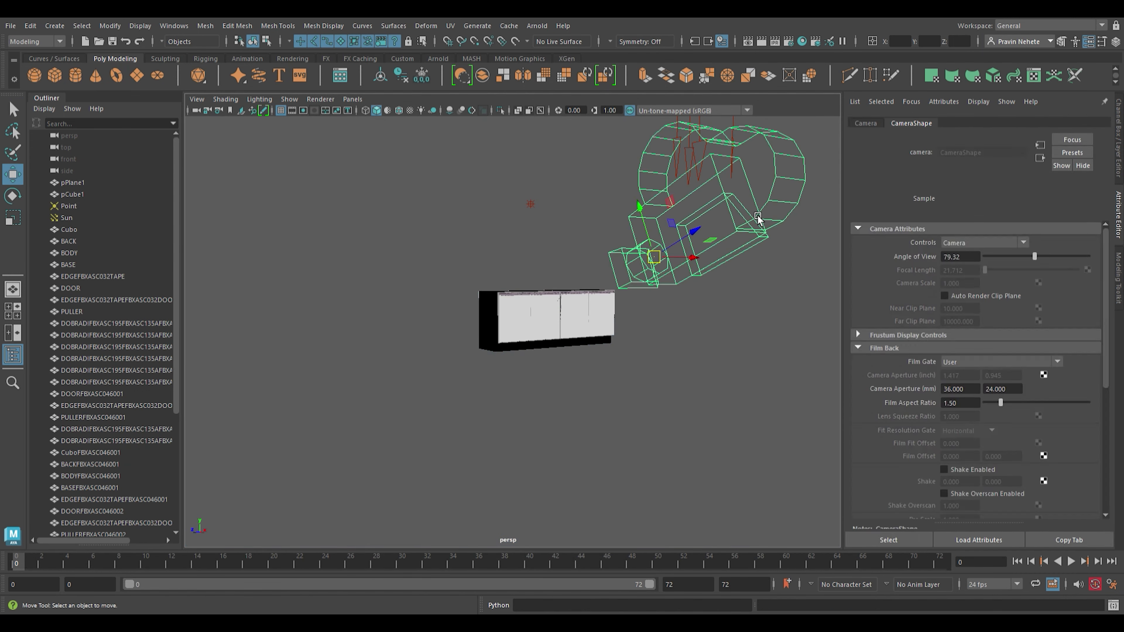
{"action": "key", "text": "Delete"}
{"action": "left_click", "coordinate": [704, 165]}
{"action": "key", "text": "Delete"}
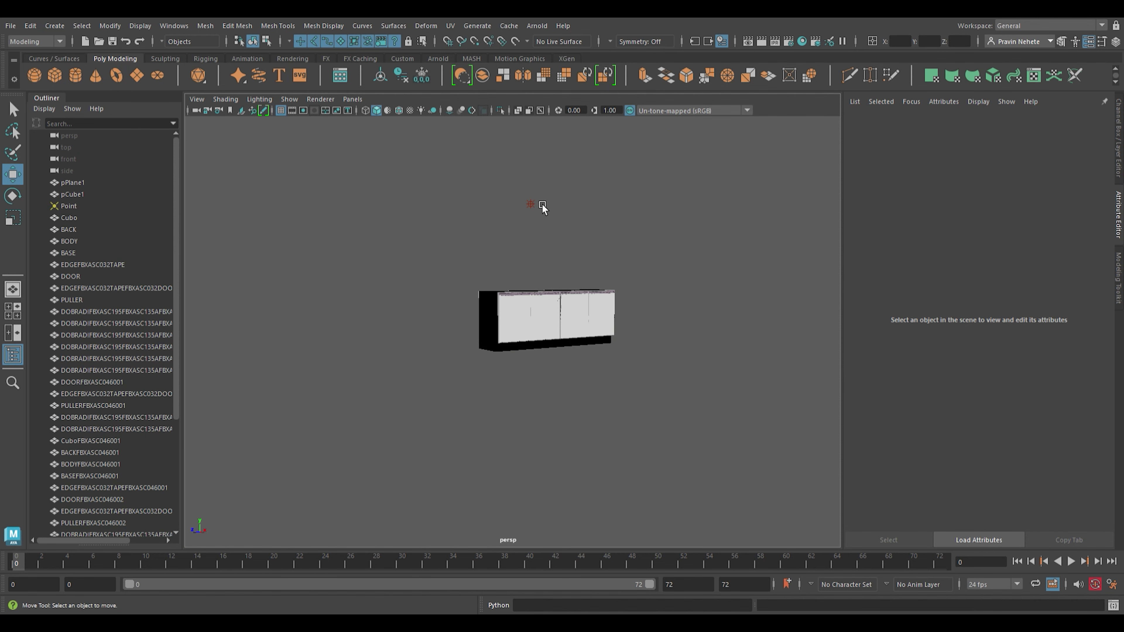
{"action": "left_click", "coordinate": [531, 205]}
{"action": "key", "text": "Delete"}
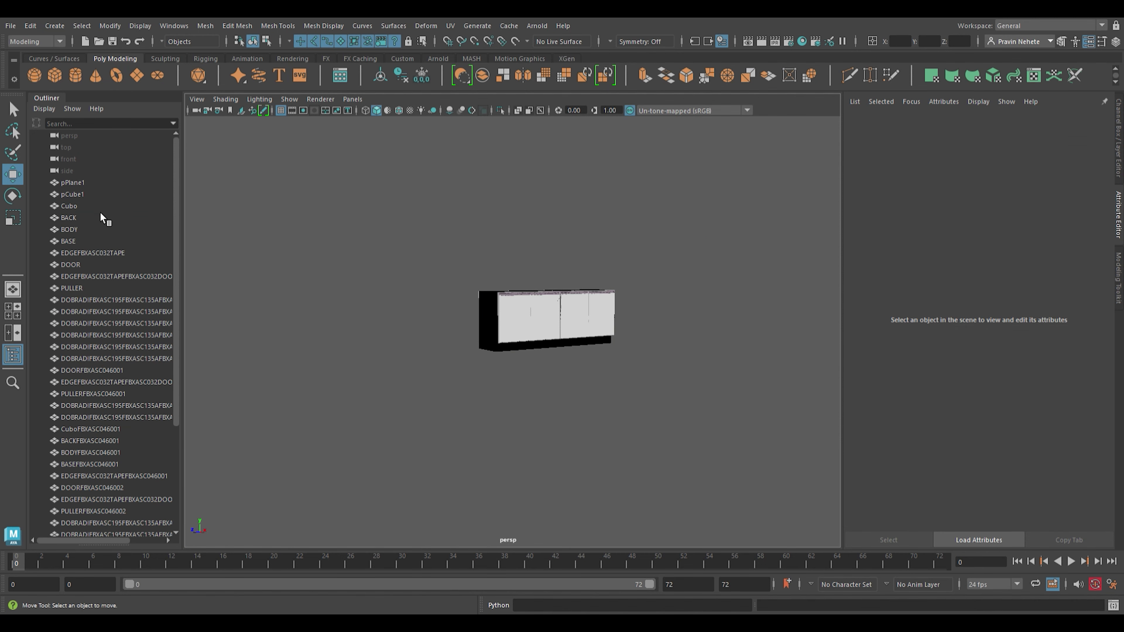
- Group all cabinet parts from Cubo downward into group1 and center its pivot
{"action": "left_click", "coordinate": [101, 207]}
{"action": "scroll", "coordinate": [103, 448], "scroll_direction": "down", "scroll_amount": 5}
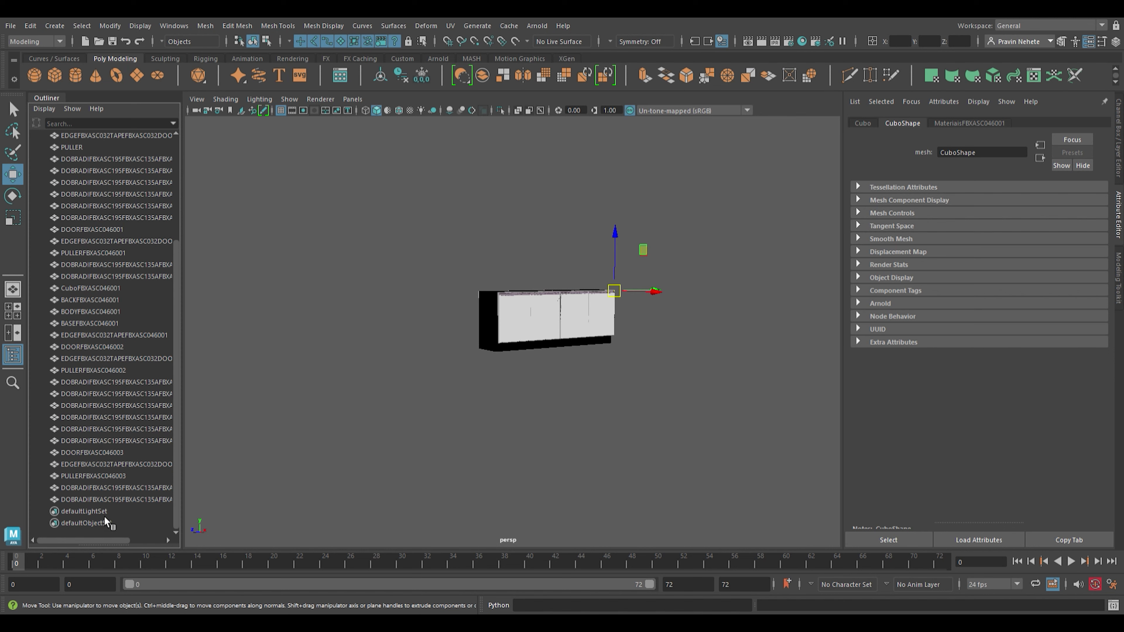
{"action": "left_click", "coordinate": [108, 501], "text": "shift"}
{"action": "key", "text": "ctrl+g"}
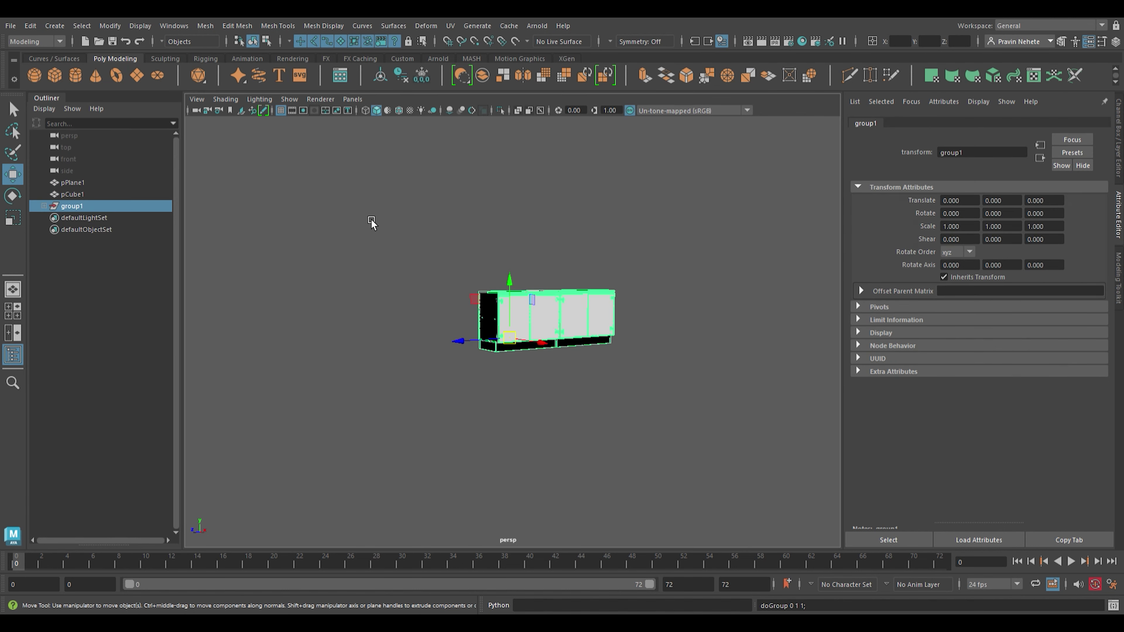
{"action": "left_click", "coordinate": [379, 74]}
- Scale the cabinet group down to 0.182, then further to 0.079
{"action": "key", "text": "r"}
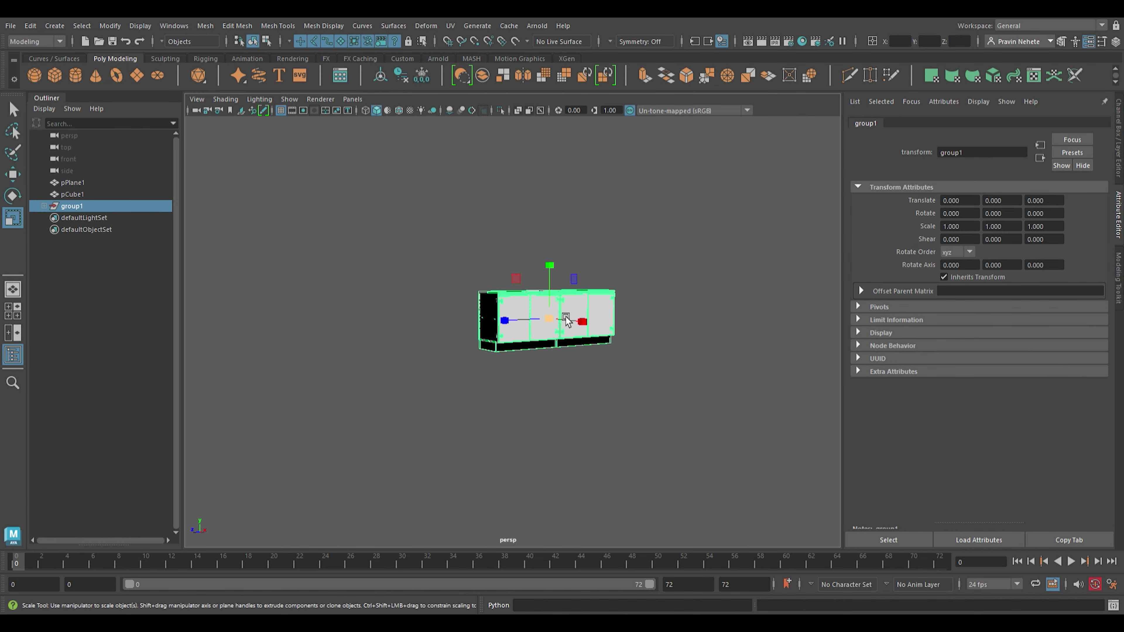
{"action": "middle_click_drag", "start_coordinate": [565, 330], "coordinate": [500, 394]}
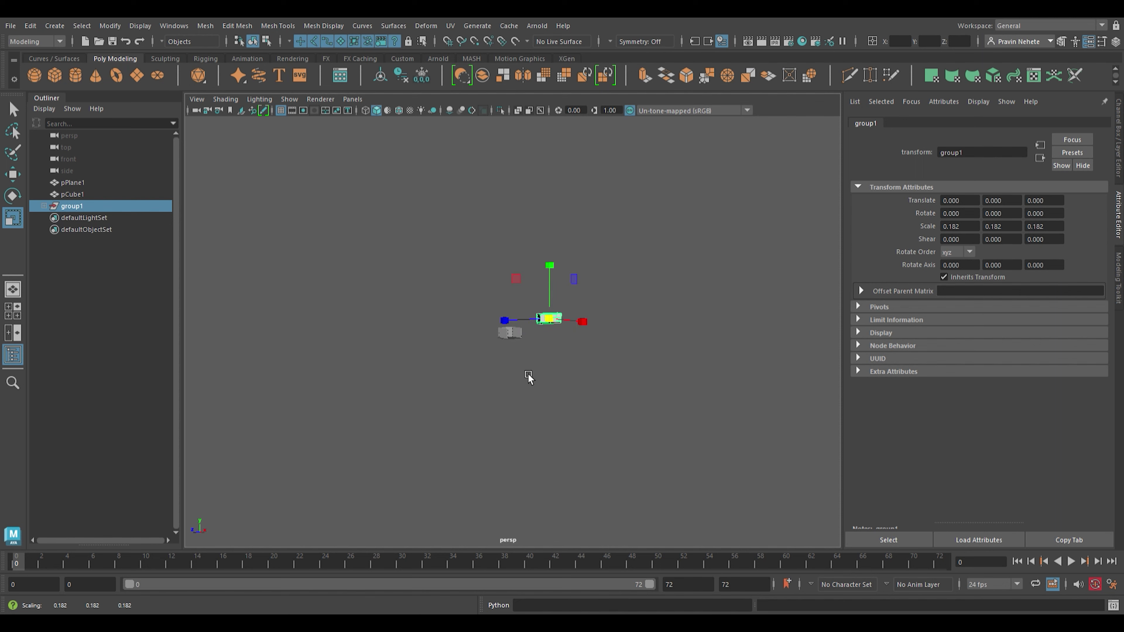
{"action": "key", "text": "w"}
{"action": "left_click_drag", "start_coordinate": [527, 377], "coordinate": [491, 436], "text": "alt"}
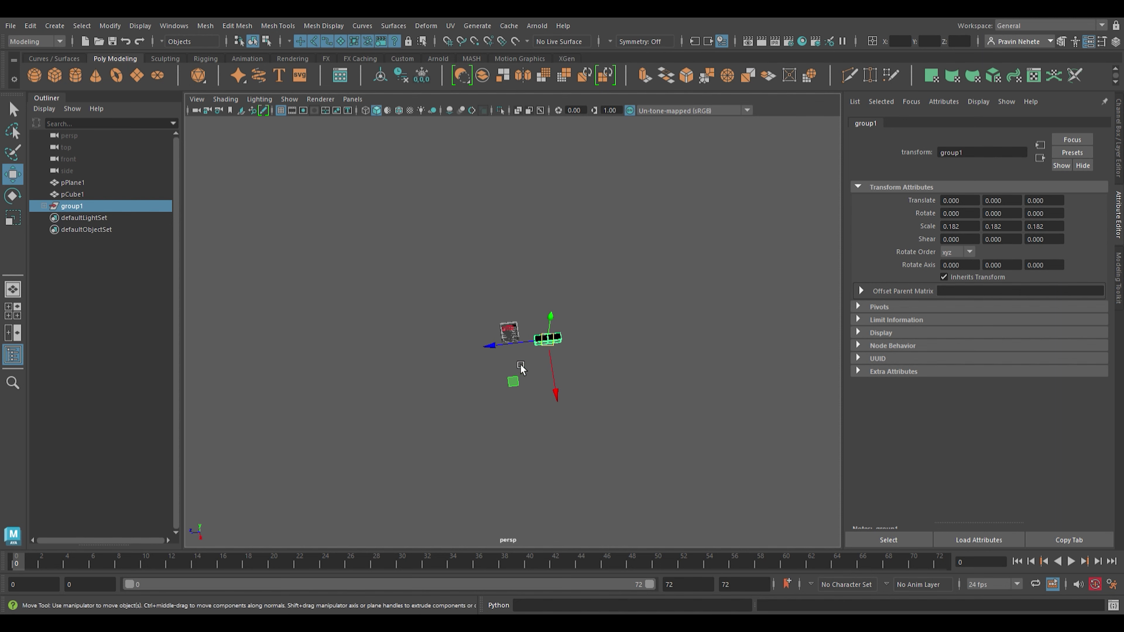
{"action": "mouse_move", "coordinate": [529, 341]}
{"action": "left_mouse_down"}
{"action": "mouse_move", "coordinate": [494, 356]}
{"action": "mouse_move", "coordinate": [524, 370]}
{"action": "left_mouse_up"}
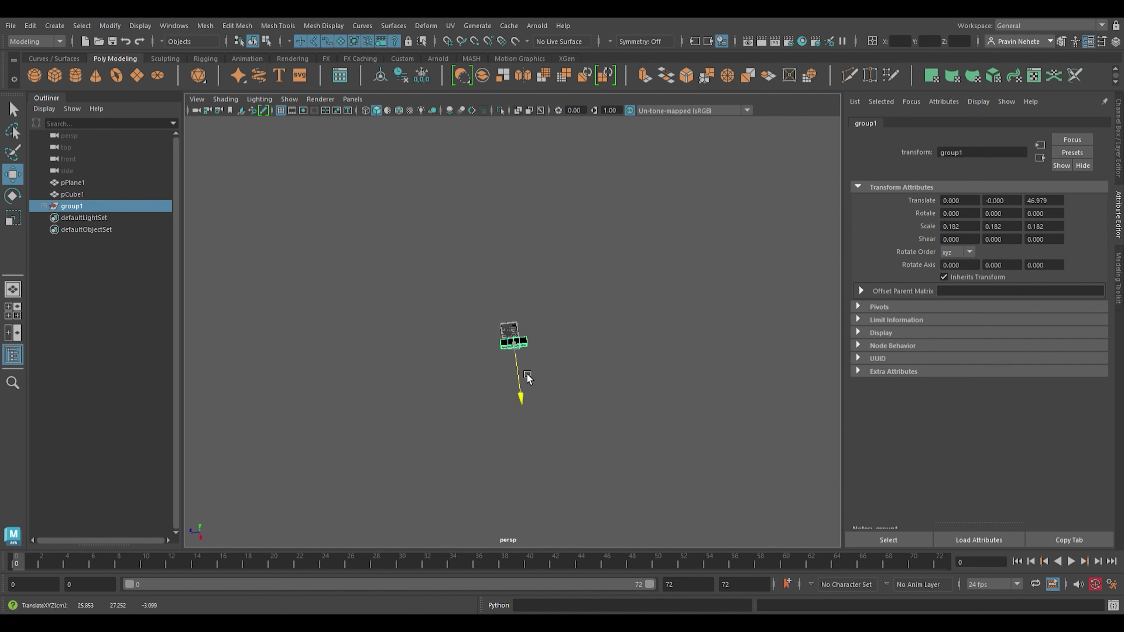
{"action": "key", "text": "r"}
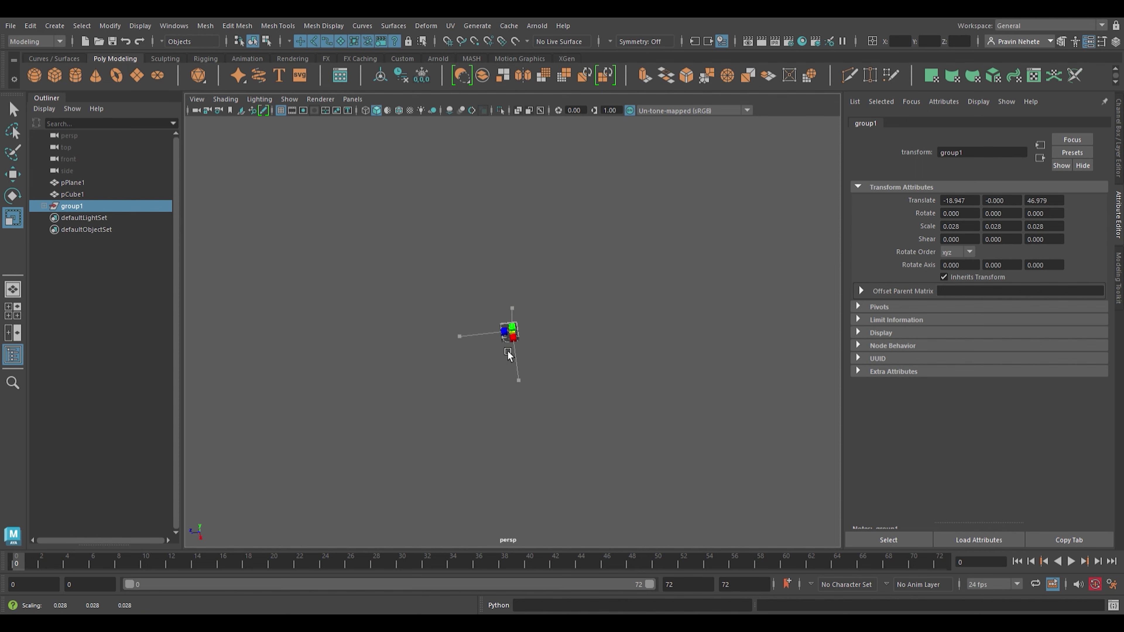
{"action": "middle_click_drag", "start_coordinate": [520, 349], "coordinate": [512, 354]}
- Lower the cabinet group down to the room floor
{"action": "scroll", "coordinate": [512, 354], "scroll_direction": "up", "scroll_amount": 4}
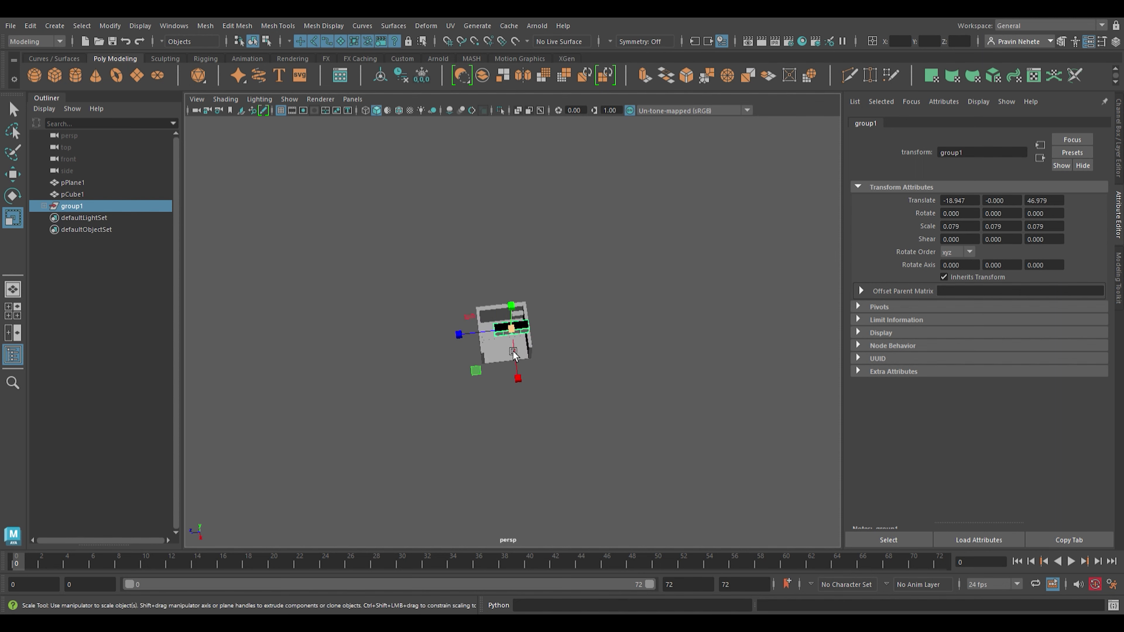
{"action": "key", "text": "w"}
{"action": "scroll", "coordinate": [567, 354], "scroll_direction": "up", "scroll_amount": 5}
{"action": "scroll", "coordinate": [574, 351], "scroll_direction": "up", "scroll_amount": 5}
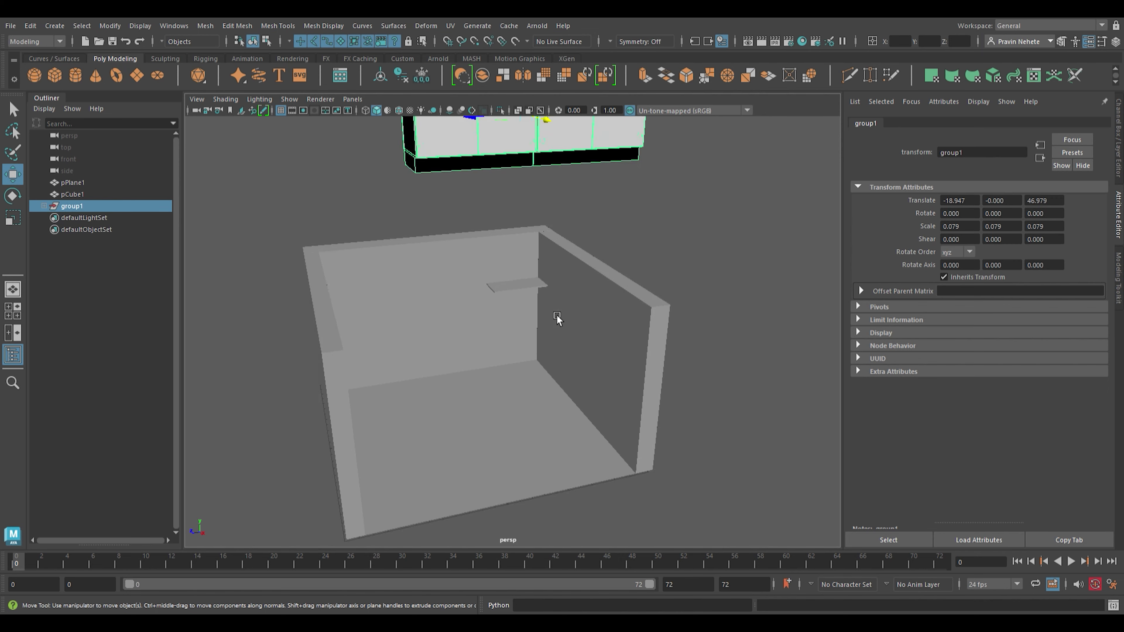
{"action": "middle_click_drag", "start_coordinate": [557, 315], "coordinate": [544, 427], "text": "alt"}
{"action": "left_click_drag", "start_coordinate": [522, 193], "coordinate": [501, 327]}
{"action": "scroll", "coordinate": [502, 327], "scroll_direction": "down", "scroll_amount": 5}
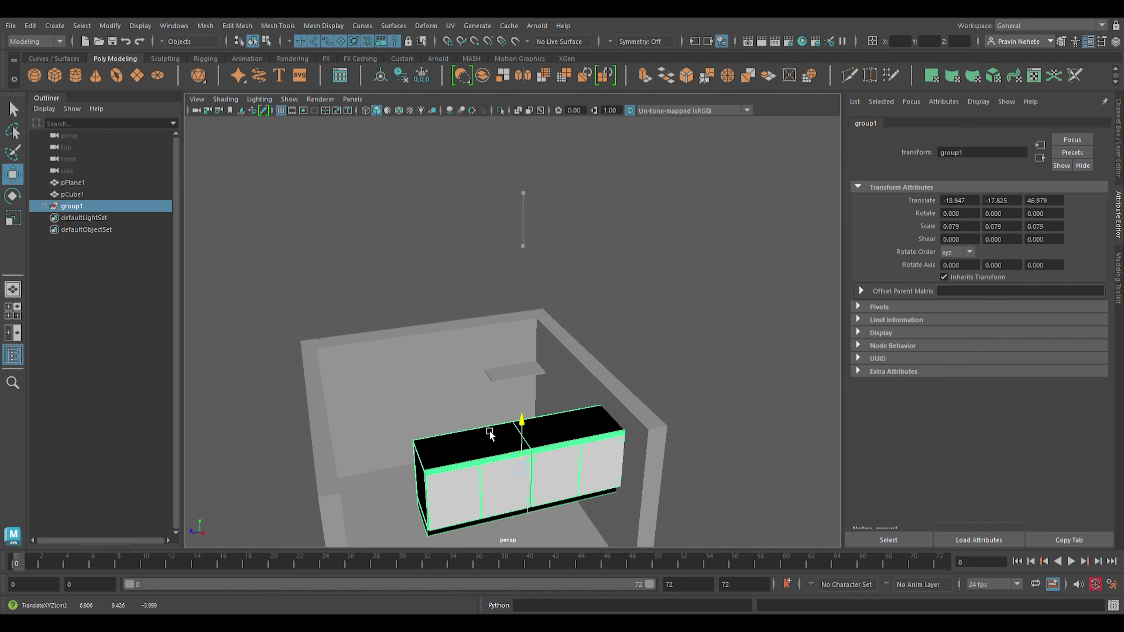
{"action": "left_click_drag", "start_coordinate": [518, 425], "coordinate": [505, 445]}
{"action": "scroll", "coordinate": [492, 361], "scroll_direction": "up", "scroll_amount": 1}
{"action": "middle_click_drag", "start_coordinate": [491, 360], "coordinate": [491, 292], "text": "alt"}
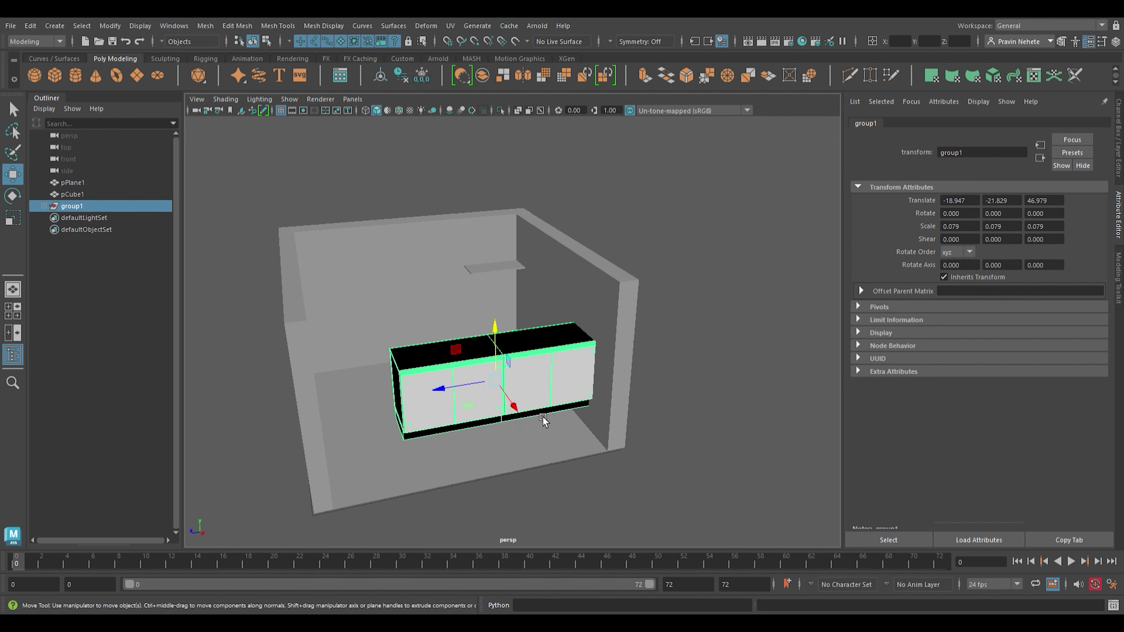
- Slide the cabinet against the back wall and settle it on the floor
{"action": "left_click_drag", "start_coordinate": [483, 386], "coordinate": [470, 363]}
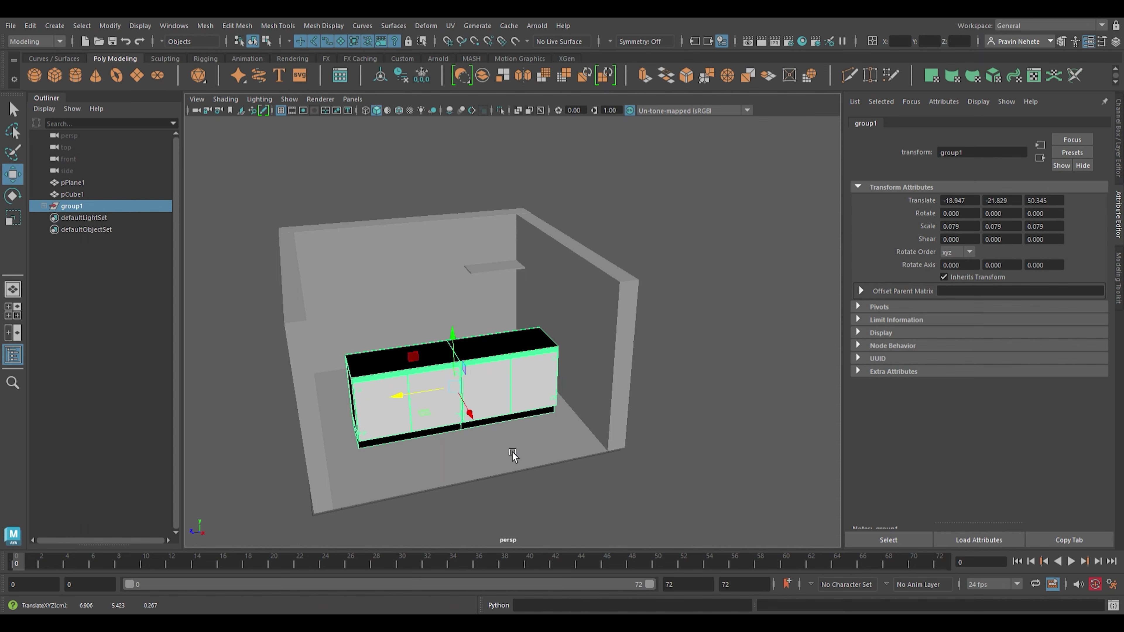
{"action": "left_click_drag", "start_coordinate": [514, 456], "coordinate": [498, 439], "text": "alt"}
{"action": "left_click_drag", "start_coordinate": [438, 306], "coordinate": [446, 334]}
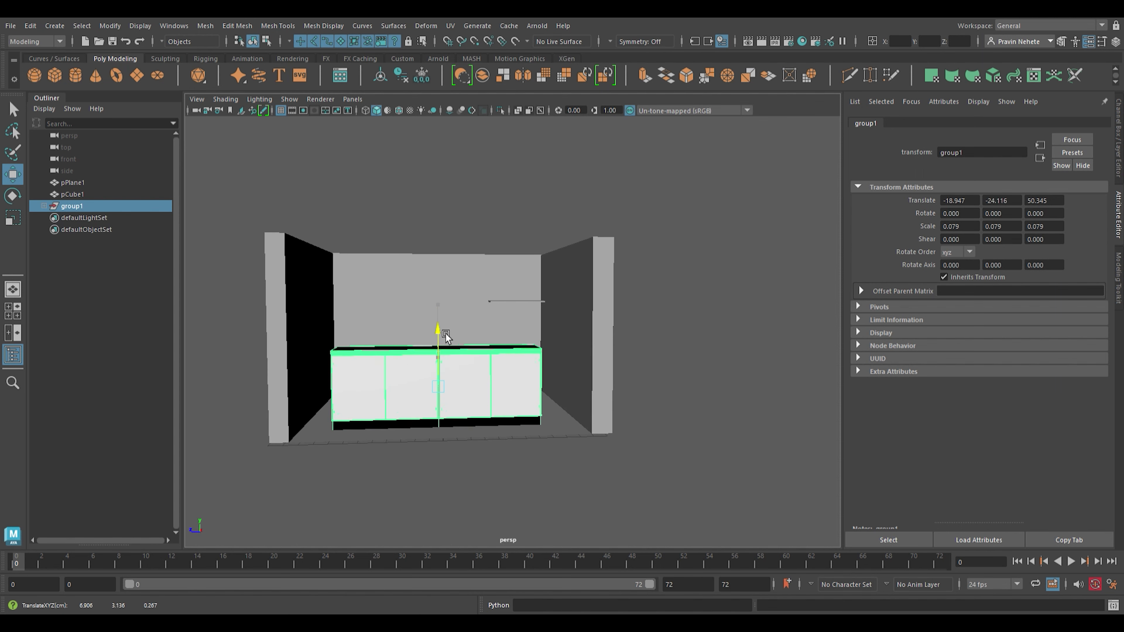
{"action": "mouse_move", "coordinate": [487, 409]}
{"action": "left_mouse_down", "text": "alt"}
{"action": "mouse_move", "coordinate": [524, 461]}
{"action": "mouse_move", "coordinate": [444, 361]}
{"action": "mouse_move", "coordinate": [456, 367]}
{"action": "left_mouse_up", "text": "alt"}
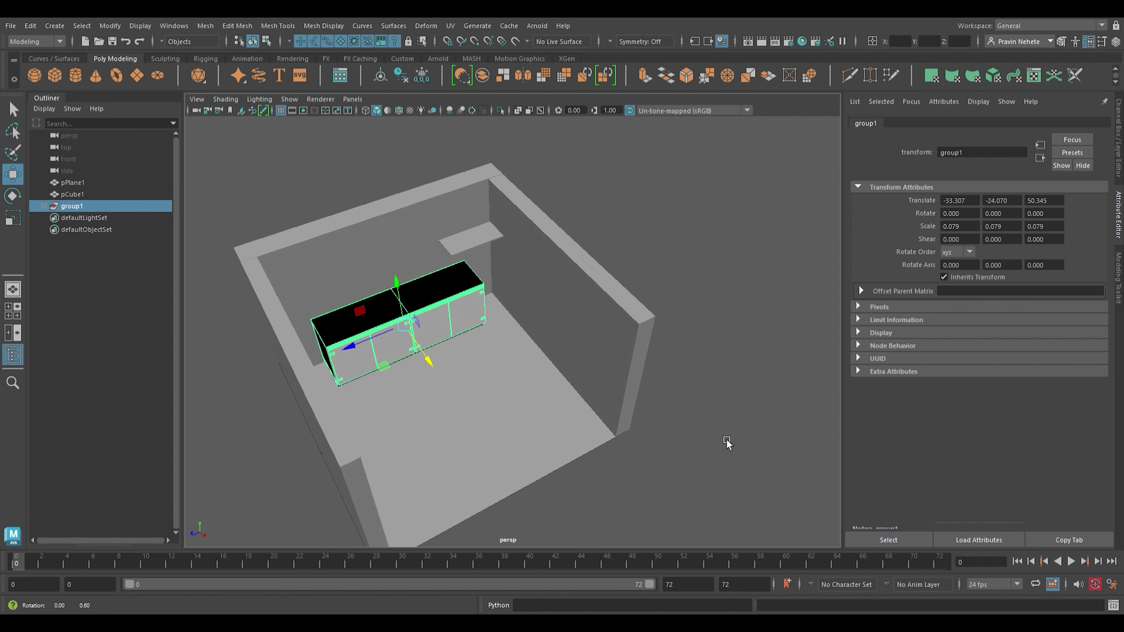
{"action": "mouse_move", "coordinate": [728, 444]}
{"action": "left_mouse_down", "text": "alt"}
{"action": "mouse_move", "coordinate": [723, 422]}
{"action": "mouse_move", "coordinate": [527, 419]}
{"action": "mouse_move", "coordinate": [600, 389]}
{"action": "left_mouse_up", "text": "alt"}
{"action": "scroll", "coordinate": [526, 420], "scroll_direction": "up", "scroll_amount": 5}
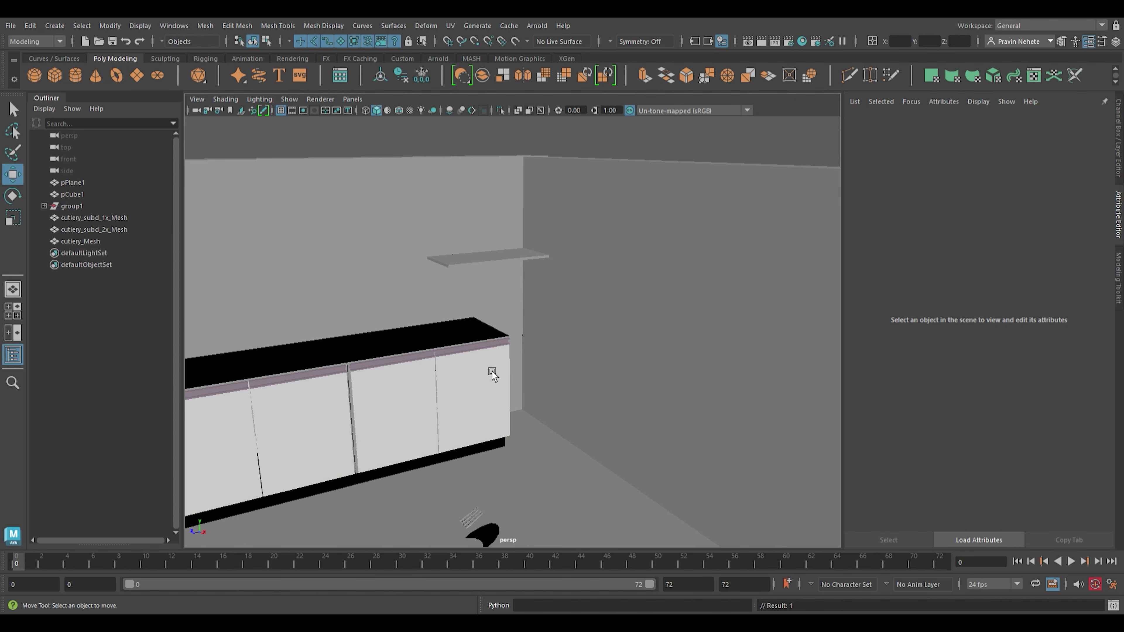
- Delete the cutlery_subd_1x_Mesh and cutlery_subd_2x_Mesh objects
{"action": "scroll", "coordinate": [492, 371], "scroll_direction": "down", "scroll_amount": 5}
{"action": "left_click", "coordinate": [92, 231]}
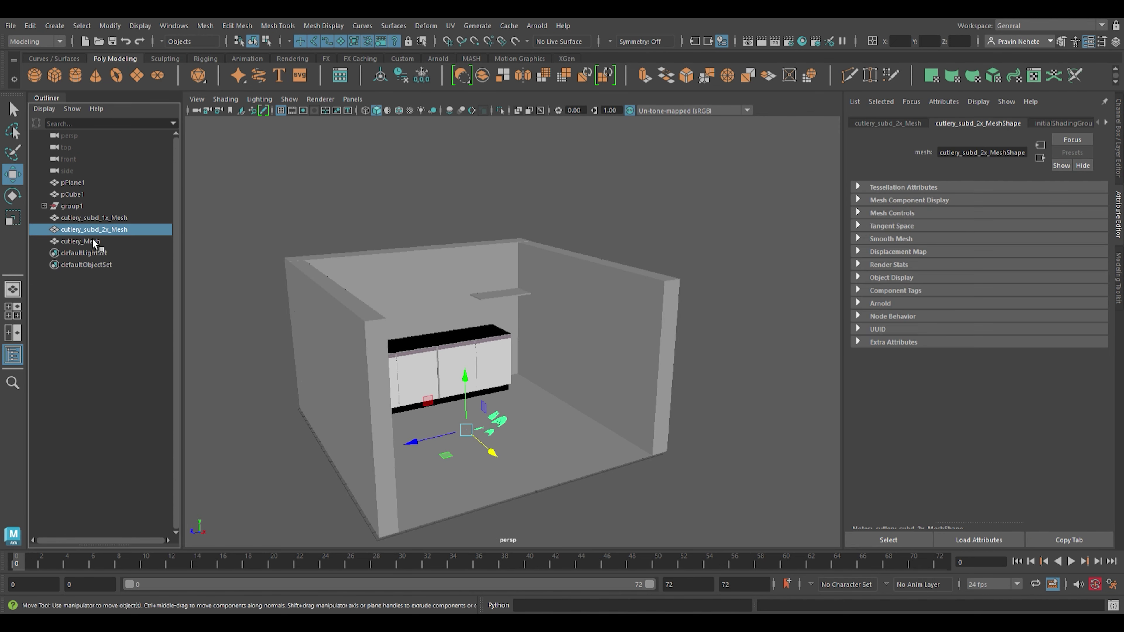
{"action": "left_click", "coordinate": [117, 218]}
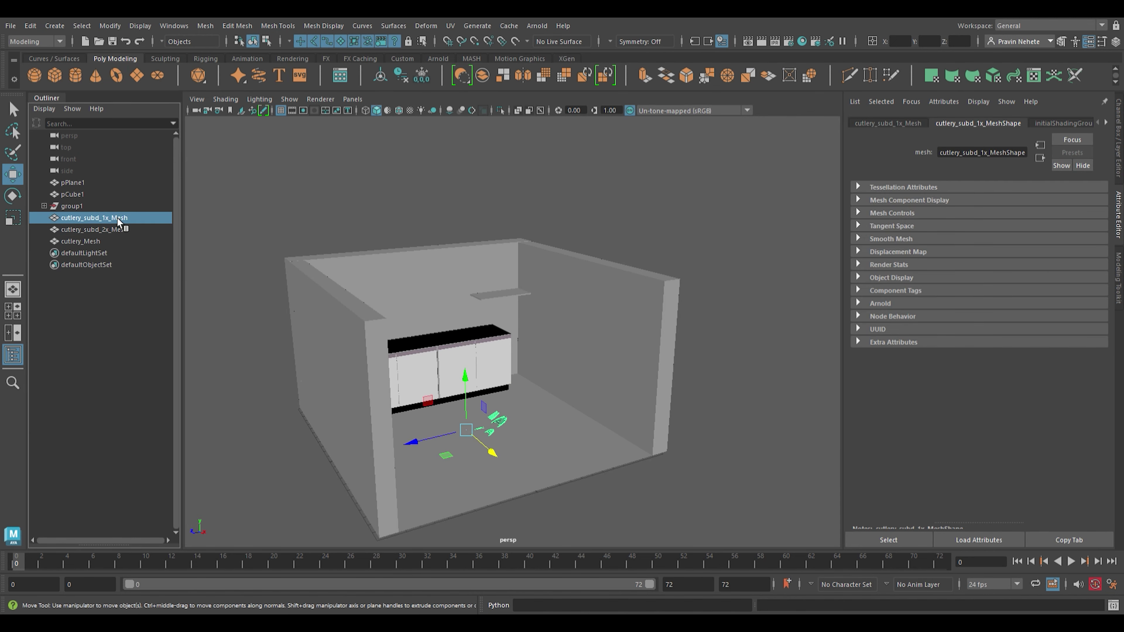
{"action": "left_click", "coordinate": [117, 235], "text": "shift"}
{"action": "key", "text": "Delete"}
- Lift cutlery_Mesh up toward the counter and reselect it from above
{"action": "left_click", "coordinate": [511, 423]}
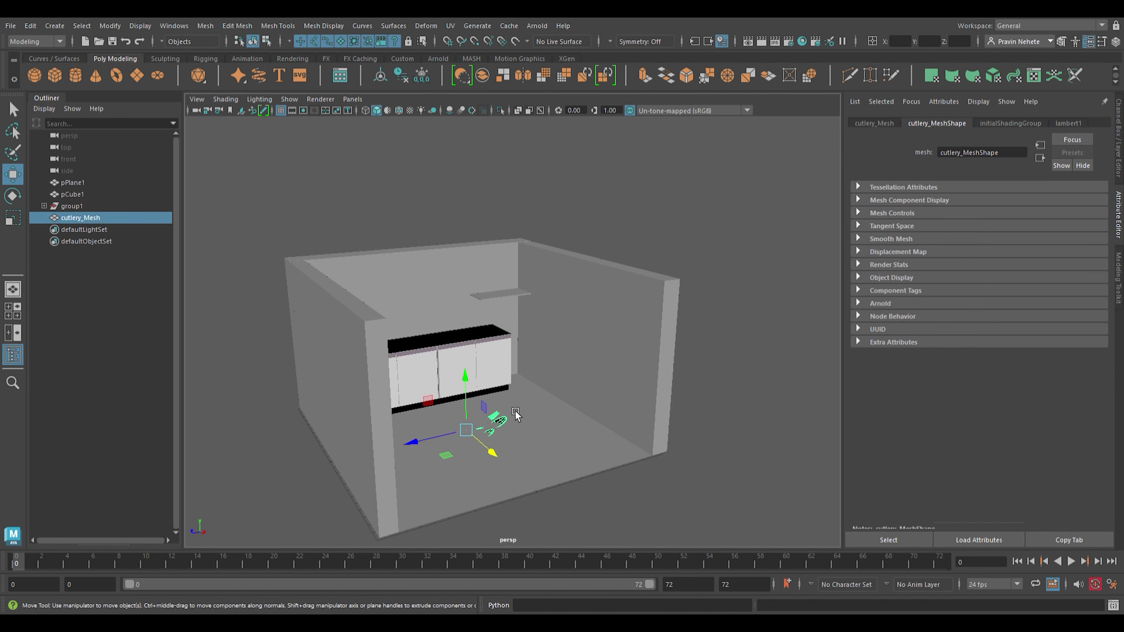
{"action": "left_click_drag", "start_coordinate": [454, 414], "coordinate": [463, 323]}
{"action": "left_click", "coordinate": [770, 268]}
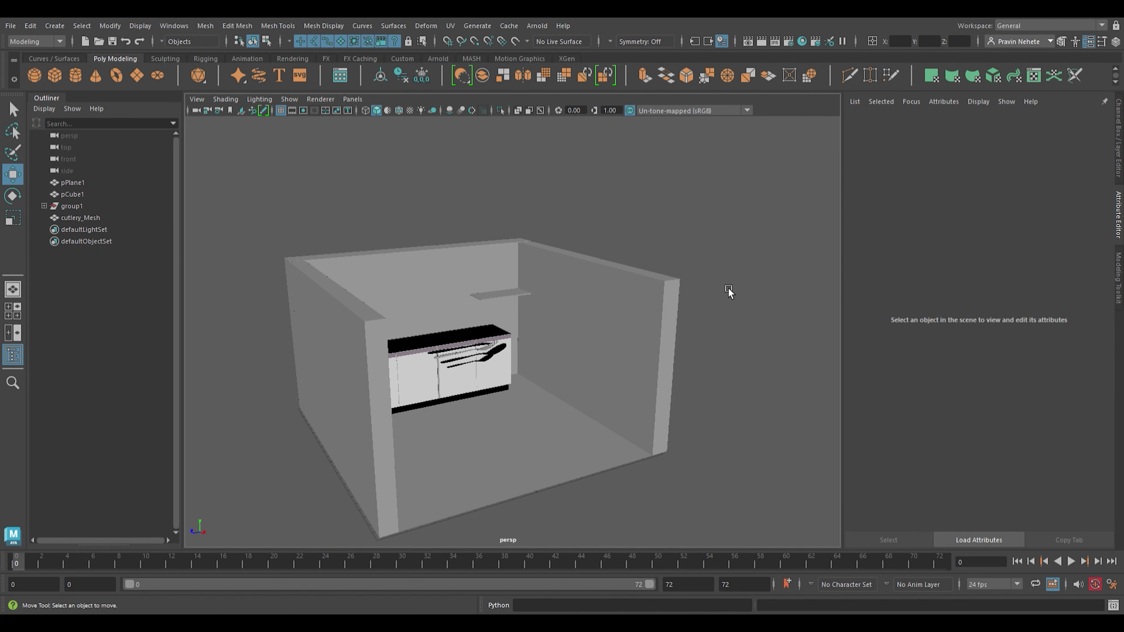
{"action": "mouse_move", "coordinate": [730, 293]}
{"action": "left_mouse_down", "text": "alt"}
{"action": "mouse_move", "coordinate": [753, 327]}
{"action": "mouse_move", "coordinate": [680, 362]}
{"action": "left_mouse_up", "text": "alt"}
{"action": "scroll", "coordinate": [527, 367], "scroll_direction": "up", "scroll_amount": 5}
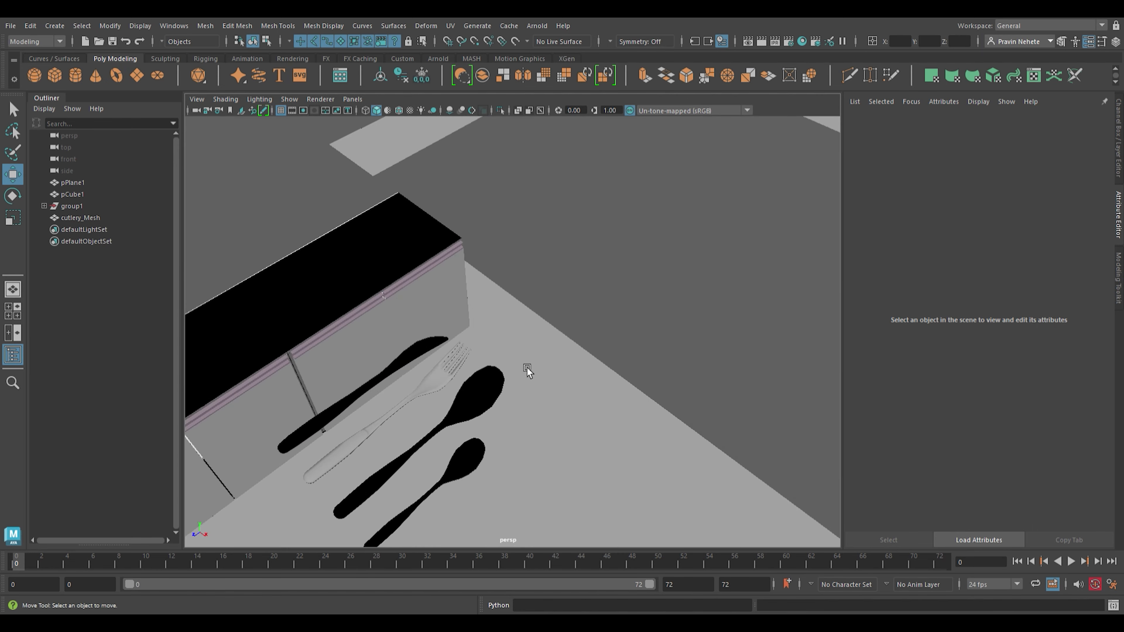
{"action": "left_click", "coordinate": [499, 401]}
- Rotate the cutlery about 96°, scale it onto the countertop, and assign aiStandardSurface
{"action": "key", "text": "e"}
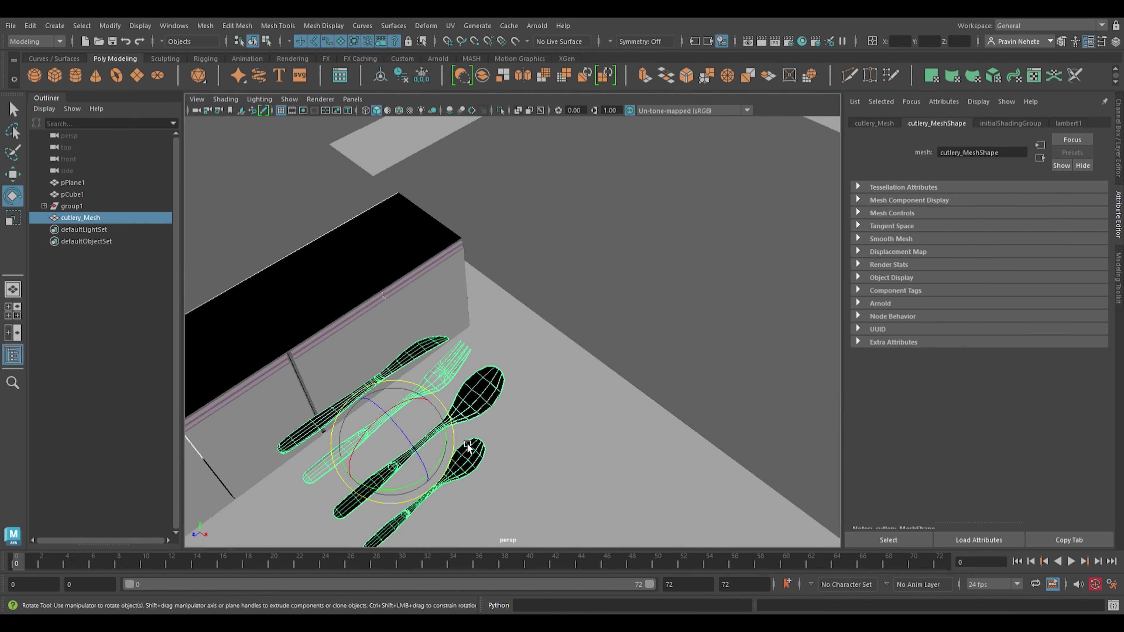
{"action": "mouse_move", "coordinate": [397, 489]}
{"action": "left_mouse_down"}
{"action": "mouse_move", "coordinate": [462, 441]}
{"action": "mouse_move", "coordinate": [288, 350]}
{"action": "mouse_move", "coordinate": [274, 327]}
{"action": "left_mouse_up"}
{"action": "key", "text": "w"}
{"action": "mouse_move", "coordinate": [404, 468]}
{"action": "left_mouse_down", "text": "alt"}
{"action": "mouse_move", "coordinate": [361, 426]}
{"action": "mouse_move", "coordinate": [421, 441]}
{"action": "left_mouse_up", "text": "alt"}
{"action": "key", "text": "r"}
{"action": "left_click_drag", "start_coordinate": [229, 382], "coordinate": [180, 417]}
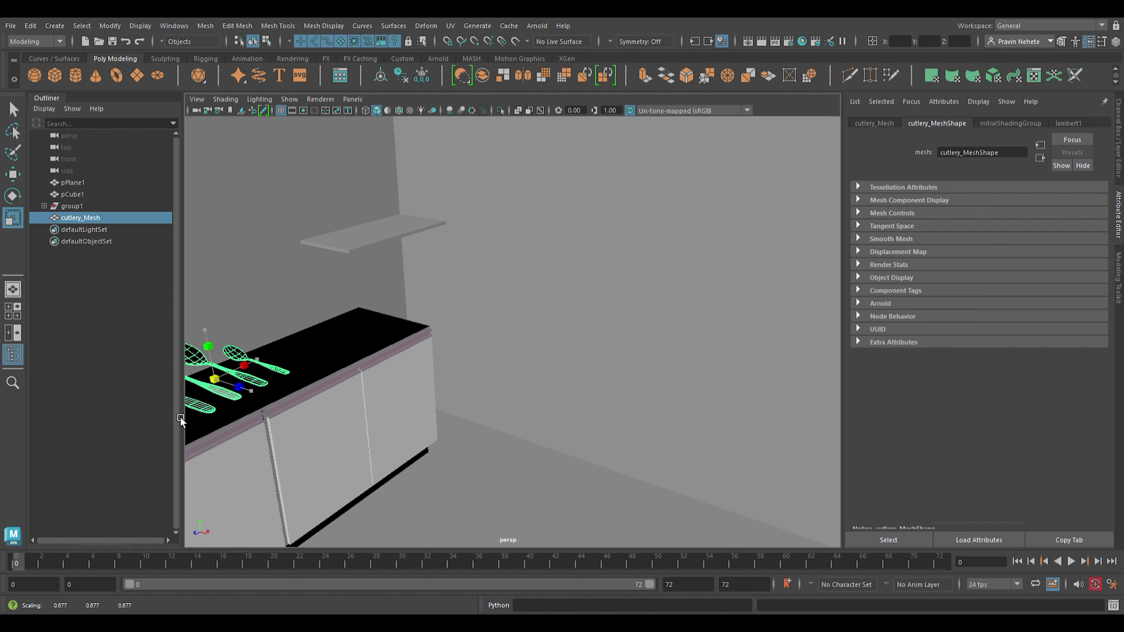
{"action": "key", "text": "w"}
{"action": "mouse_move", "coordinate": [212, 332]}
{"action": "left_mouse_down"}
{"action": "mouse_move", "coordinate": [211, 372]}
{"action": "mouse_move", "coordinate": [214, 352]}
{"action": "left_mouse_up"}
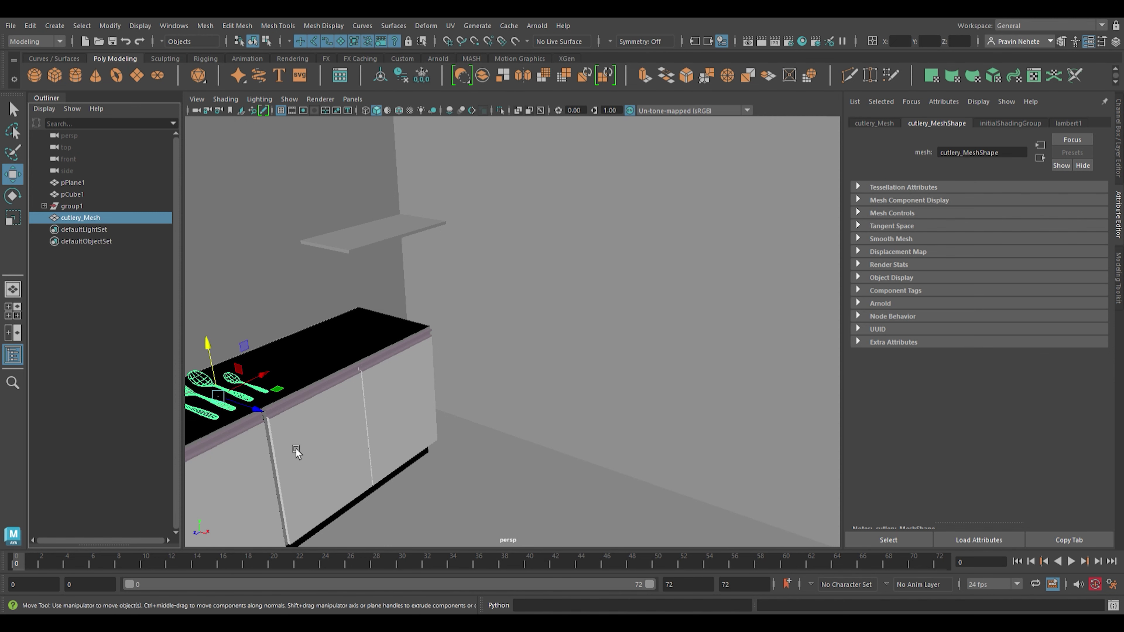
{"action": "right_click_drag", "start_coordinate": [512, 469], "coordinate": [626, 417]}
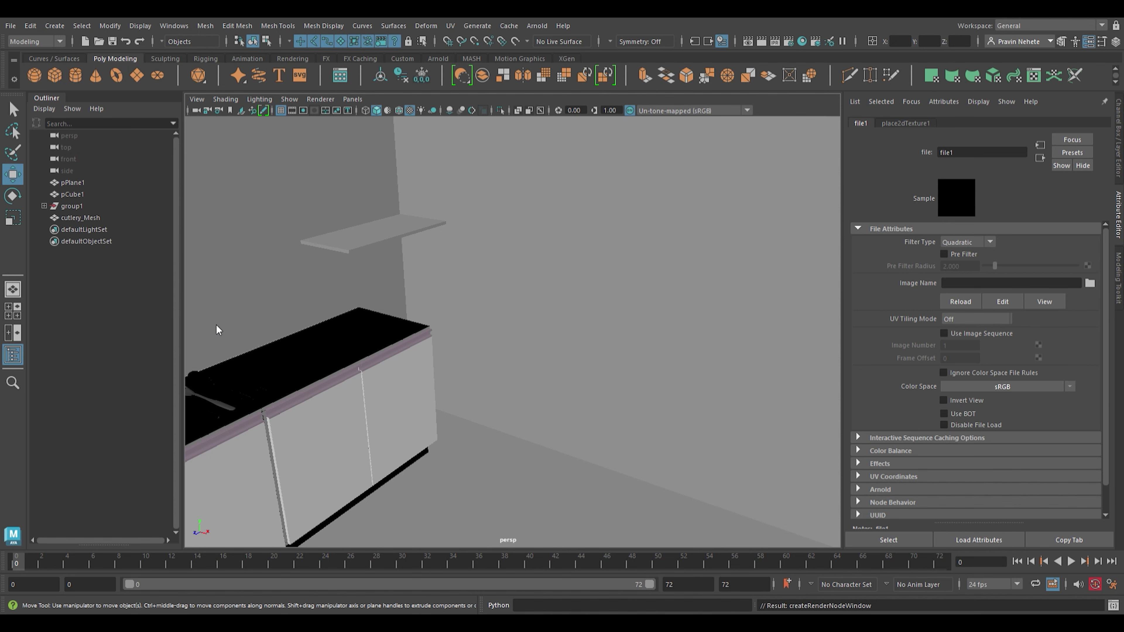
- Orbit the view to inspect the textured cutlery across the whole counter
{"action": "scroll", "coordinate": [265, 361], "scroll_direction": "down", "scroll_amount": 3}
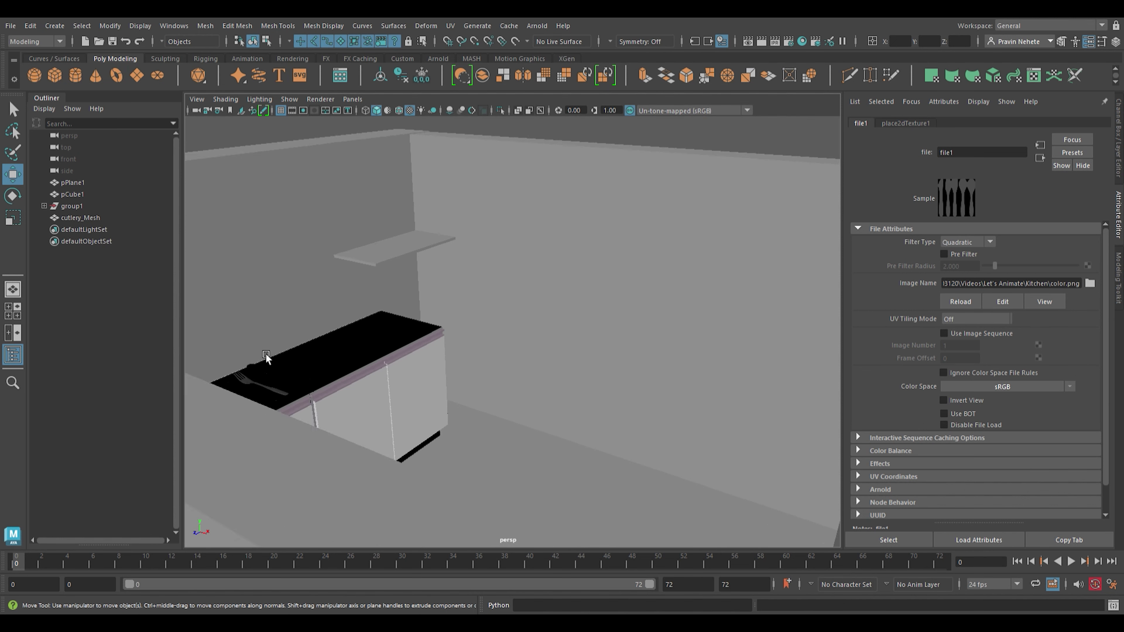
{"action": "scroll", "coordinate": [266, 361], "scroll_direction": "down", "scroll_amount": 2}
{"action": "scroll", "coordinate": [463, 411], "scroll_direction": "down", "scroll_amount": 3}
{"action": "left_click_drag", "start_coordinate": [426, 432], "coordinate": [442, 421], "text": "alt"}
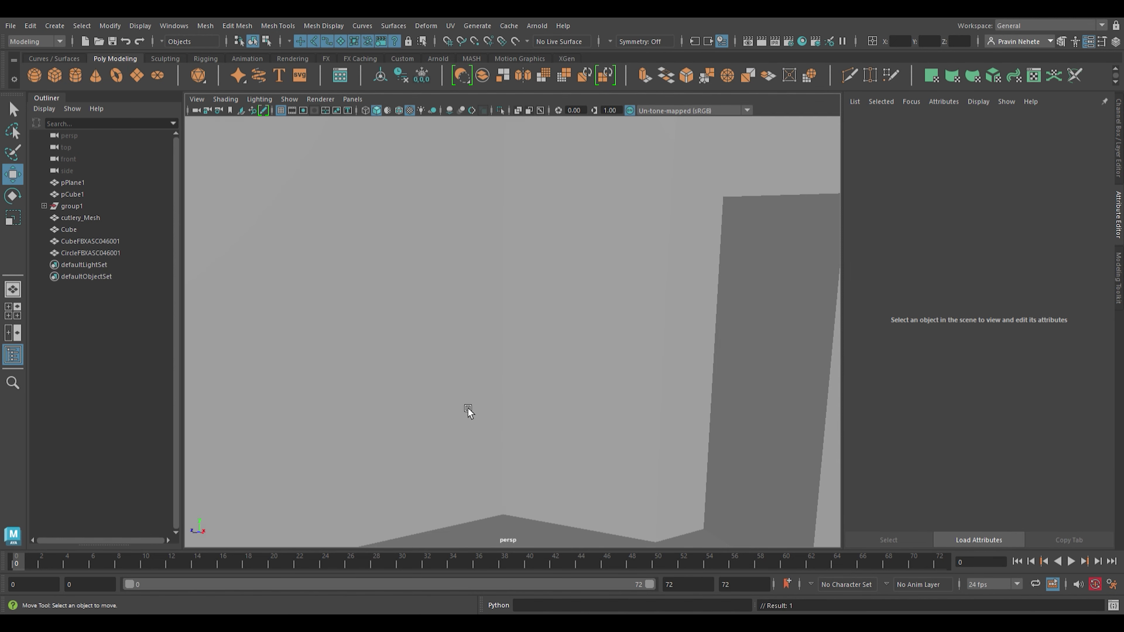
- Group the knife's Cube and CircleFBXASC046001 parts into group2
{"action": "scroll", "coordinate": [469, 305], "scroll_direction": "down", "scroll_amount": 3}
{"action": "scroll", "coordinate": [469, 305], "scroll_direction": "down", "scroll_amount": 3}
{"action": "scroll", "coordinate": [470, 305], "scroll_direction": "down", "scroll_amount": 5}
{"action": "scroll", "coordinate": [471, 305], "scroll_direction": "down", "scroll_amount": 3}
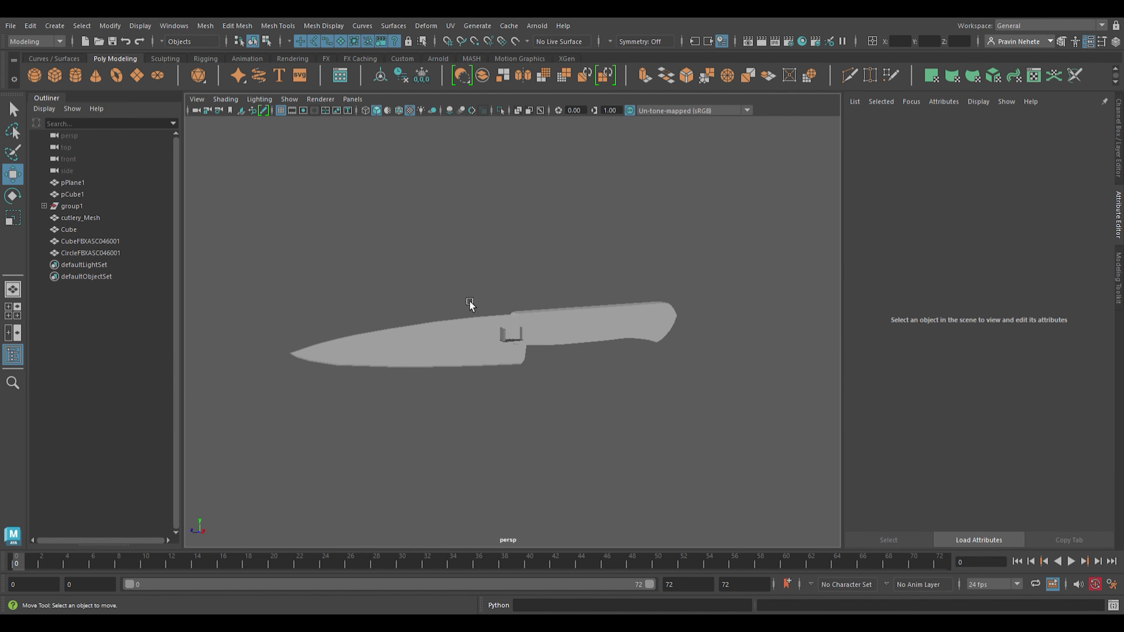
{"action": "left_click", "coordinate": [117, 231]}
{"action": "left_click", "coordinate": [106, 254], "text": "shift"}
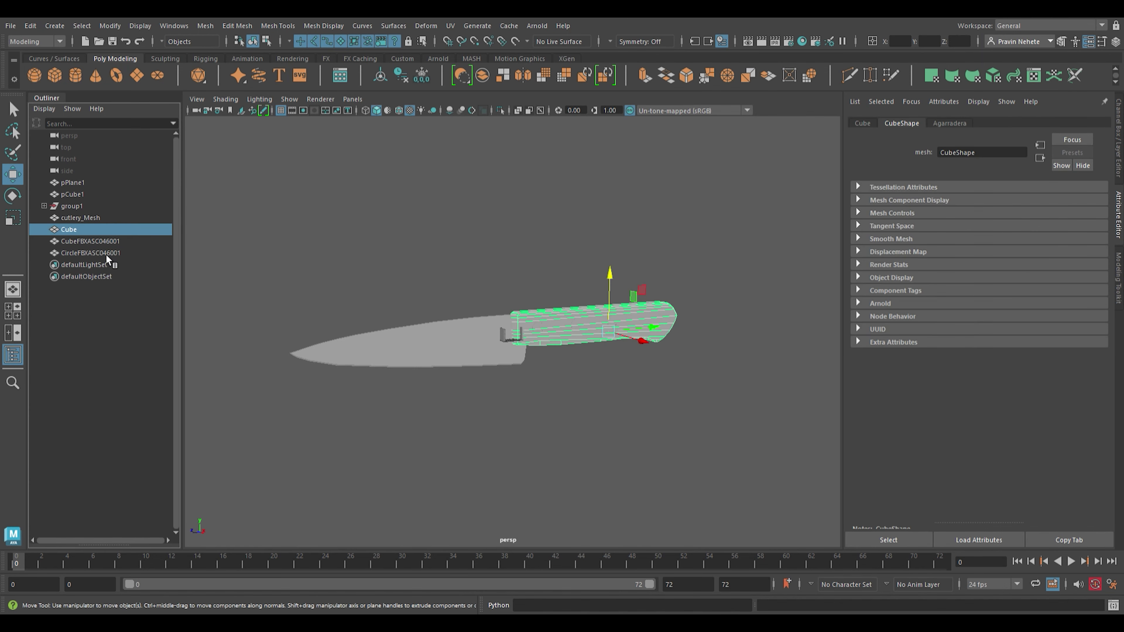
{"action": "key", "text": "ctrl+g"}
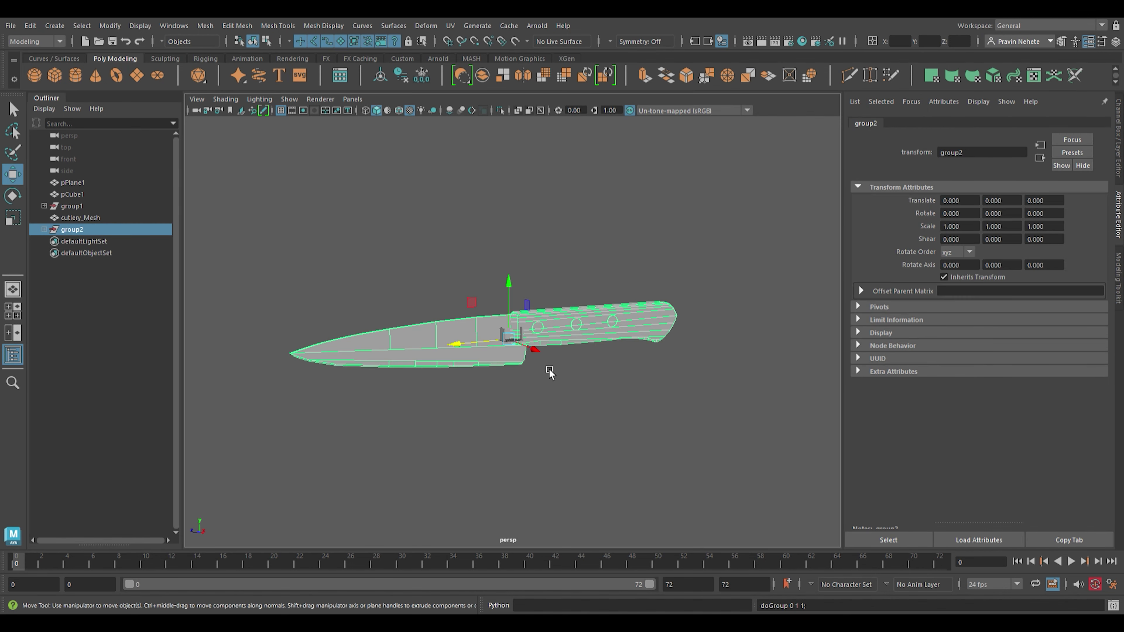
- Scale the knife group down to 0.169 and raise it to Translate Y 9.394
{"action": "key", "text": "r"}
{"action": "left_click_drag", "start_coordinate": [514, 339], "coordinate": [317, 507]}
{"action": "key", "text": "w"}
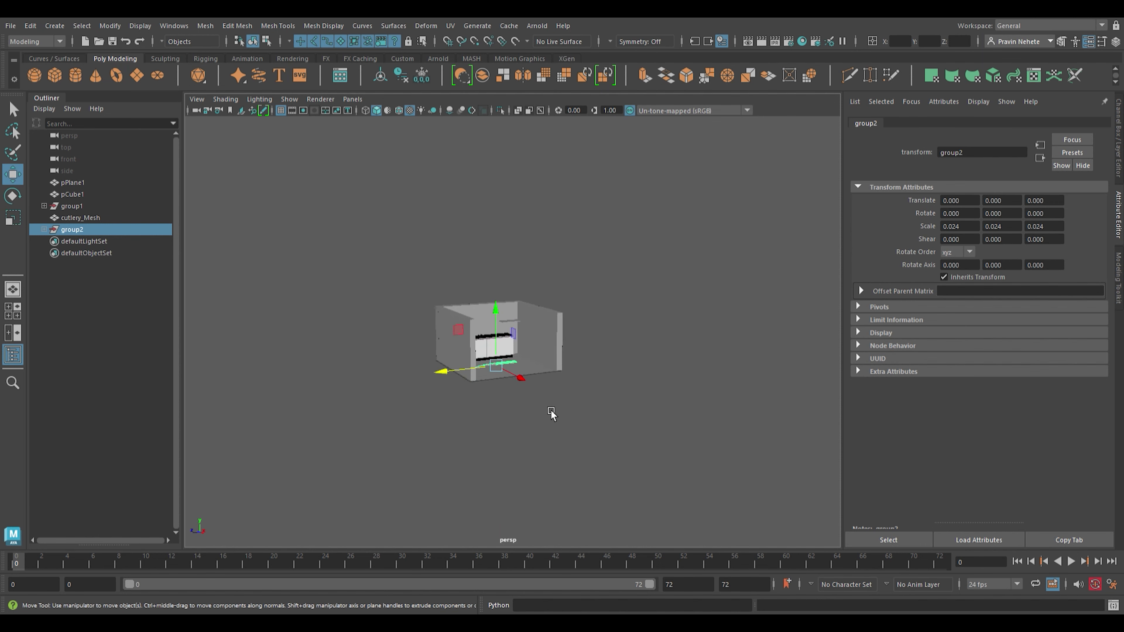
{"action": "scroll", "coordinate": [551, 410], "scroll_direction": "up", "scroll_amount": 5}
{"action": "left_click_drag", "start_coordinate": [451, 435], "coordinate": [447, 270]}
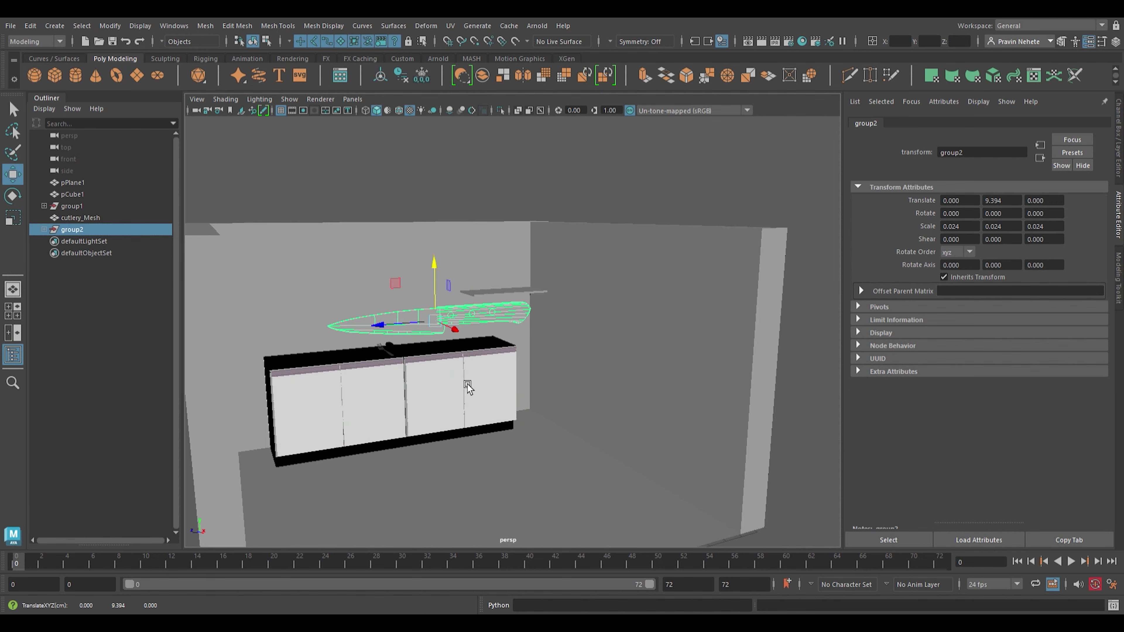
{"action": "left_click_drag", "start_coordinate": [452, 436], "coordinate": [429, 468], "text": "alt"}
- Rotate the knife to lie along the counter and shrink it to scale 0.011
{"action": "key", "text": "r"}
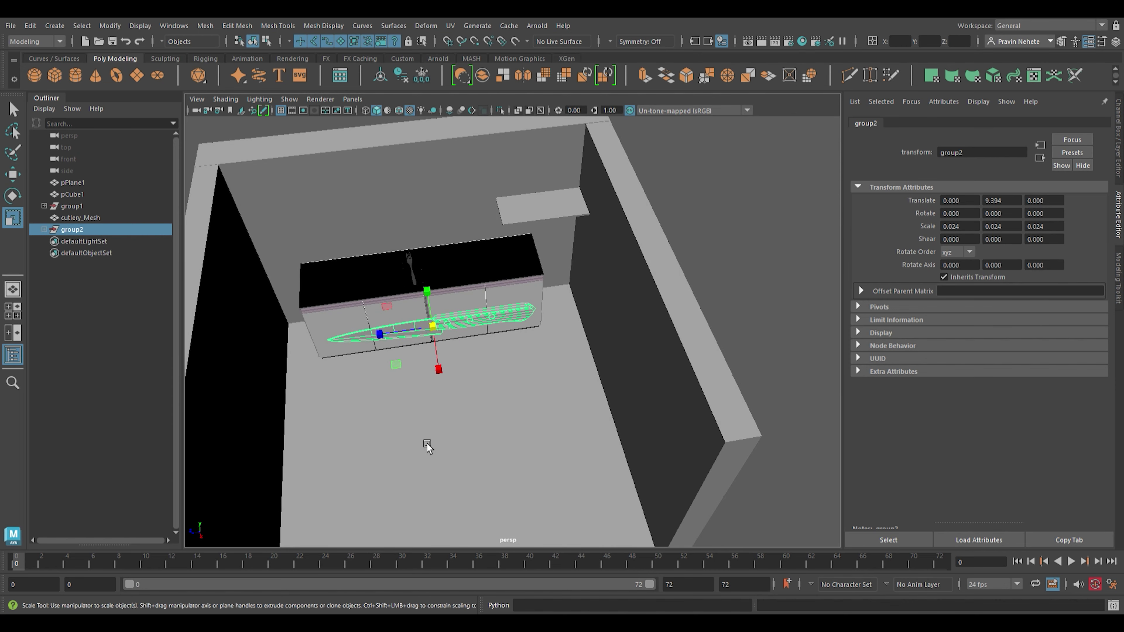
{"action": "key", "text": "e"}
{"action": "mouse_move", "coordinate": [454, 326]}
{"action": "left_mouse_down"}
{"action": "mouse_move", "coordinate": [440, 334]}
{"action": "mouse_move", "coordinate": [421, 262]}
{"action": "left_mouse_up"}
{"action": "key", "text": "r"}
{"action": "left_click_drag", "start_coordinate": [434, 329], "coordinate": [377, 415]}
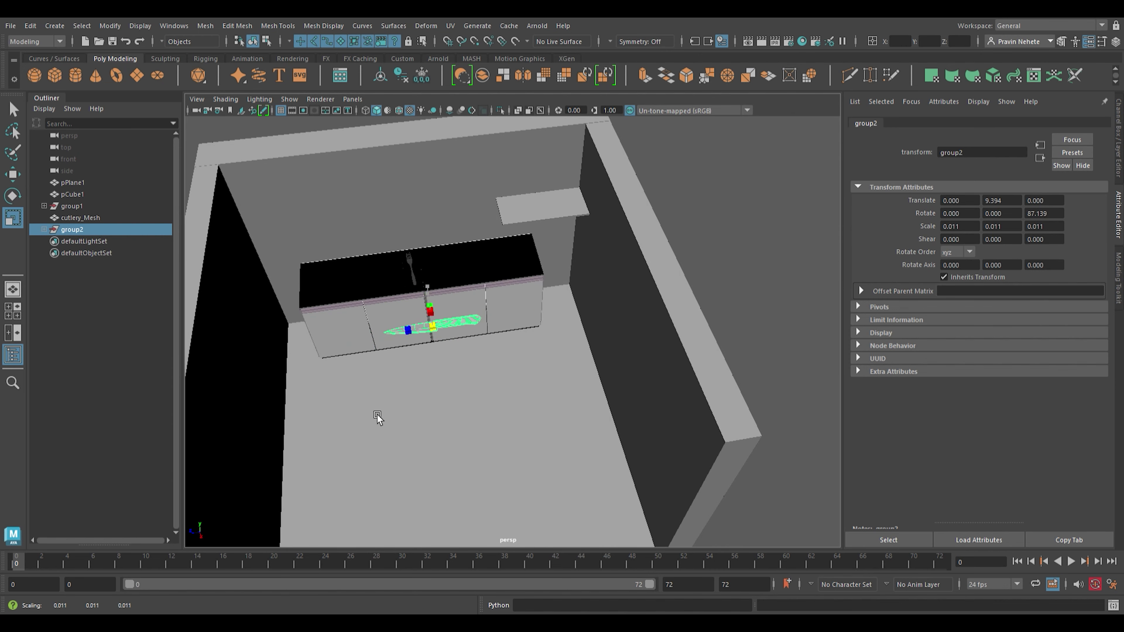
{"action": "mouse_move", "coordinate": [455, 452]}
{"action": "left_mouse_down", "text": "alt"}
{"action": "mouse_move", "coordinate": [426, 402]}
{"action": "mouse_move", "coordinate": [542, 430]}
{"action": "left_mouse_up", "text": "alt"}
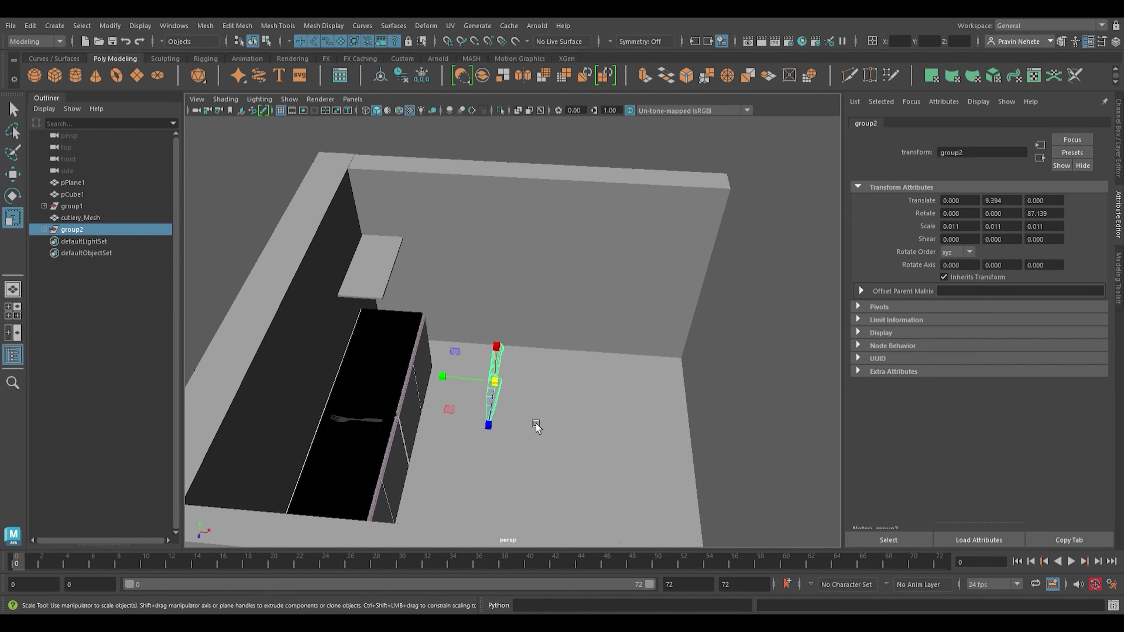
- Move the knife to Translate X -7.600, Y 8.604, Z 6.040 at the counter's left end
{"action": "key", "text": "w"}
{"action": "left_click_drag", "start_coordinate": [466, 367], "coordinate": [338, 372]}
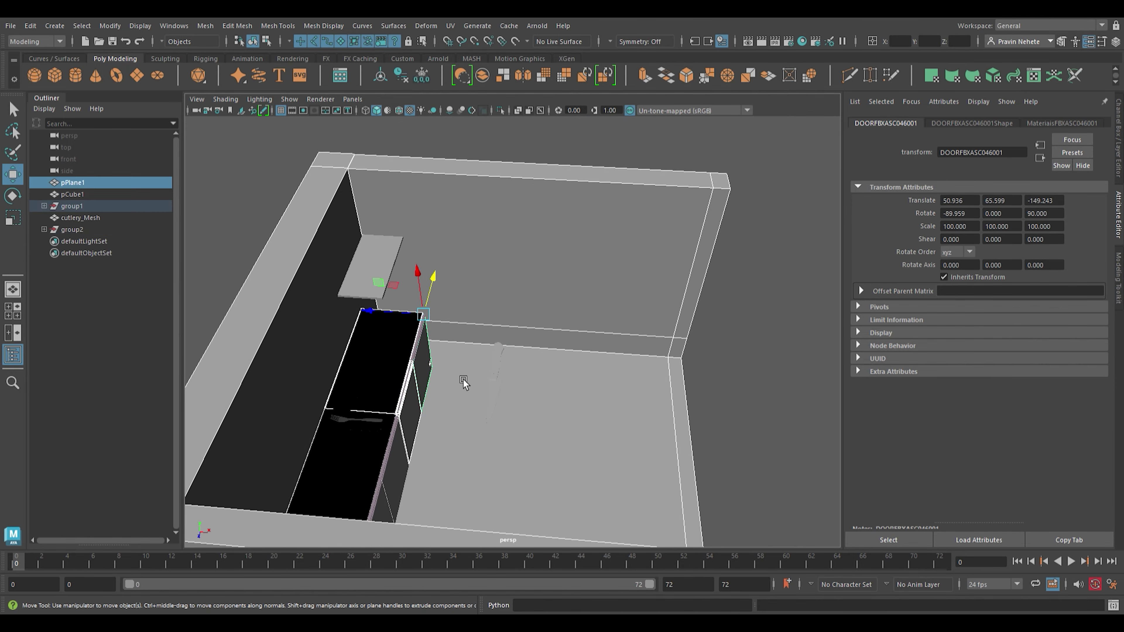
{"action": "left_click", "coordinate": [489, 385]}
{"action": "left_click_drag", "start_coordinate": [440, 376], "coordinate": [330, 372]}
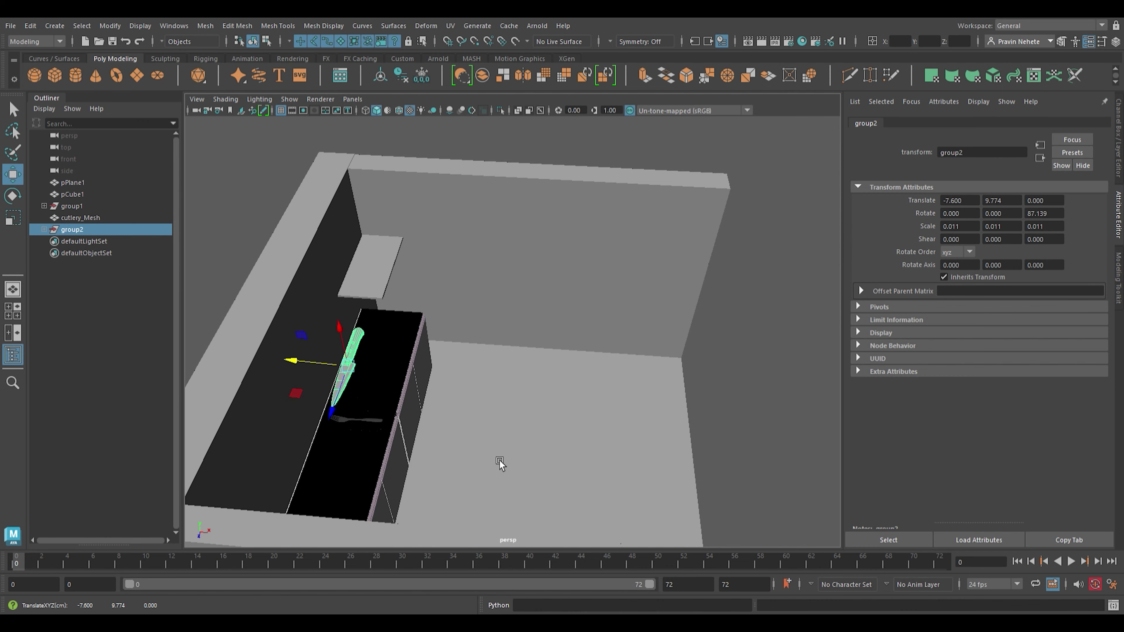
{"action": "left_click_drag", "start_coordinate": [502, 462], "coordinate": [414, 447], "text": "alt"}
{"action": "scroll", "coordinate": [426, 435], "scroll_direction": "up", "scroll_amount": 5}
{"action": "mouse_move", "coordinate": [399, 327]}
{"action": "left_mouse_down", "text": "alt"}
{"action": "mouse_move", "coordinate": [615, 390]}
{"action": "mouse_move", "coordinate": [565, 313]}
{"action": "left_mouse_up", "text": "alt"}
{"action": "left_click_drag", "start_coordinate": [497, 275], "coordinate": [497, 401]}
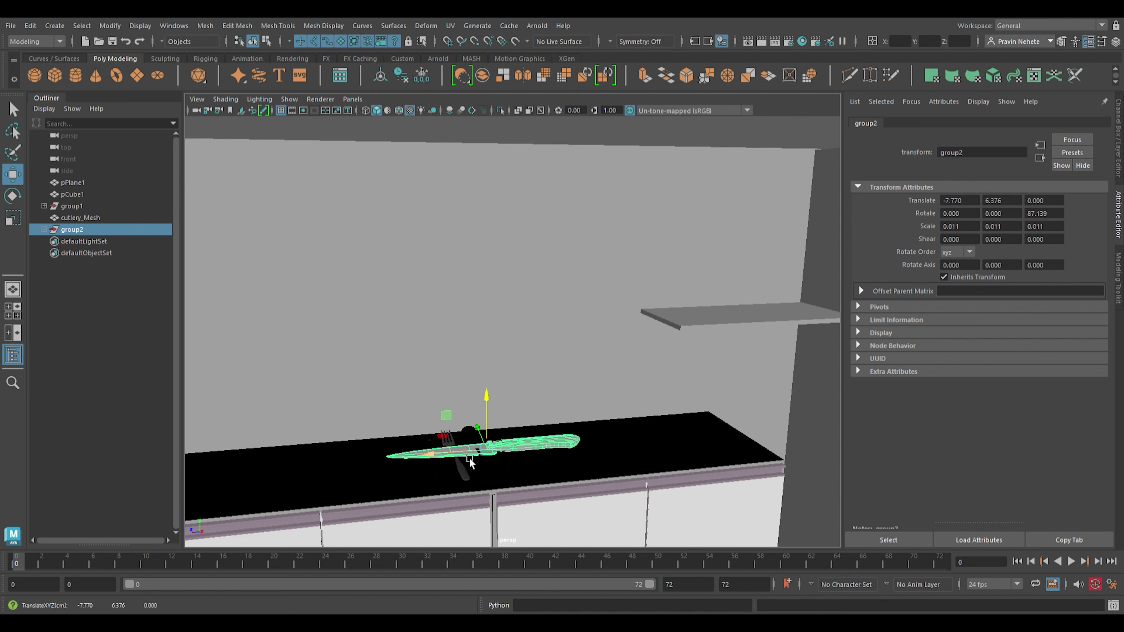
{"action": "mouse_move", "coordinate": [471, 461]}
{"action": "left_mouse_down"}
{"action": "mouse_move", "coordinate": [230, 473]}
{"action": "mouse_move", "coordinate": [477, 359]}
{"action": "mouse_move", "coordinate": [577, 336]}
{"action": "left_mouse_up"}
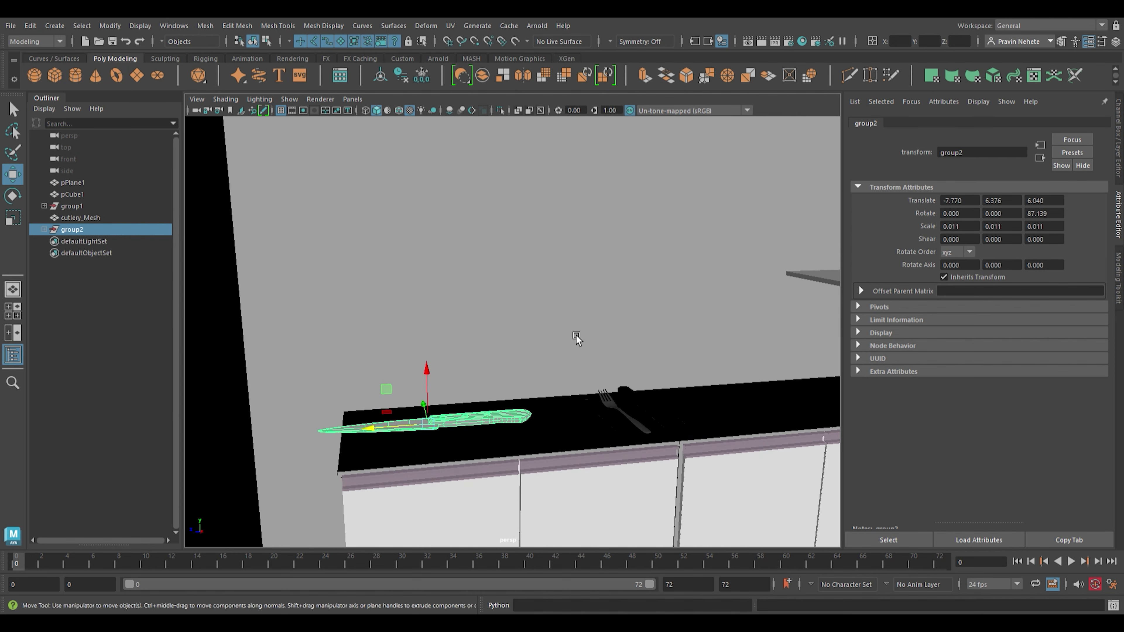
- Stand the knife upright at Rotate X -88.448, scale it to 0.007, and seat it on the countertop
{"action": "key", "text": "e"}
{"action": "left_click_drag", "start_coordinate": [451, 448], "coordinate": [379, 456]}
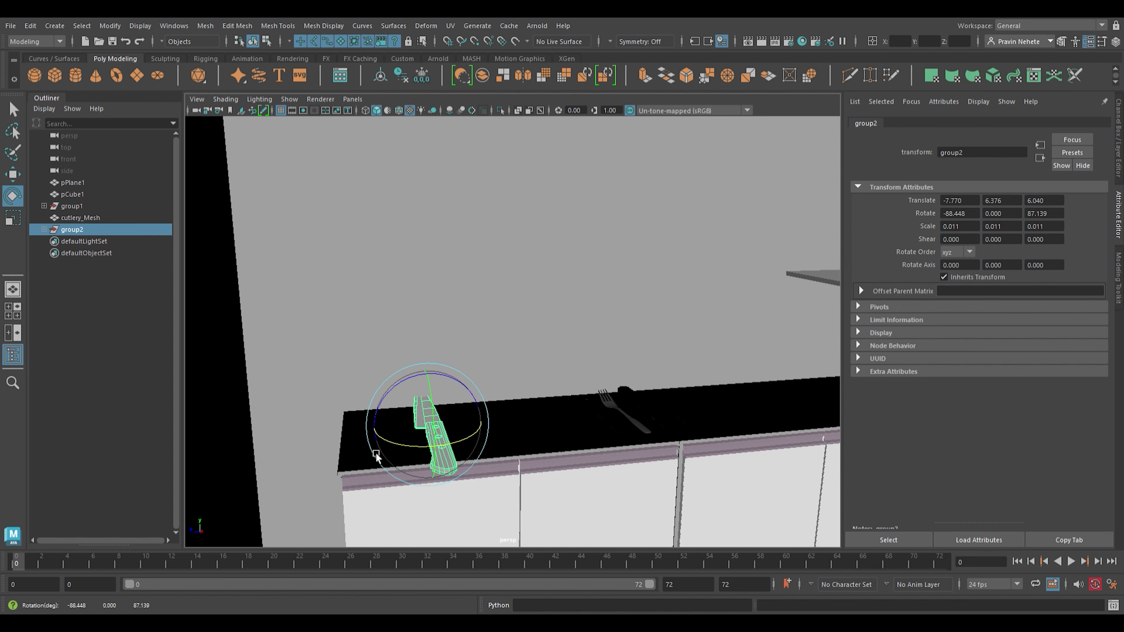
{"action": "key", "text": "r"}
{"action": "mouse_move", "coordinate": [428, 424]}
{"action": "left_mouse_down"}
{"action": "mouse_move", "coordinate": [398, 461]}
{"action": "mouse_move", "coordinate": [409, 451]}
{"action": "left_mouse_up"}
{"action": "key", "text": "w"}
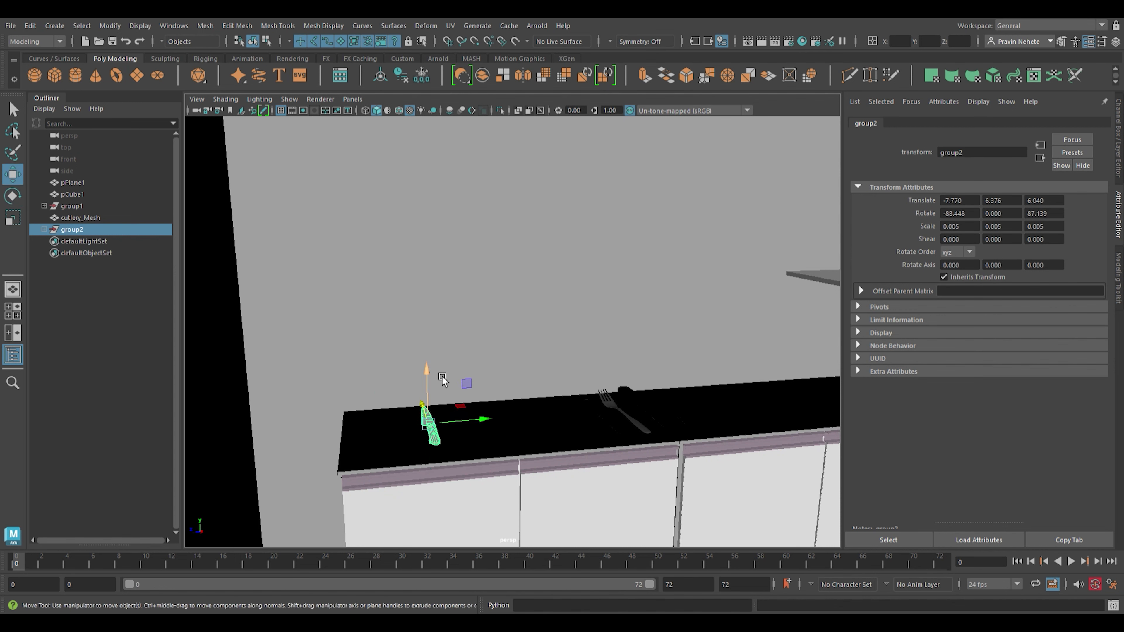
{"action": "left_click_drag", "start_coordinate": [442, 382], "coordinate": [443, 378]}
{"action": "left_click_drag", "start_coordinate": [609, 271], "coordinate": [214, 352], "text": "alt"}
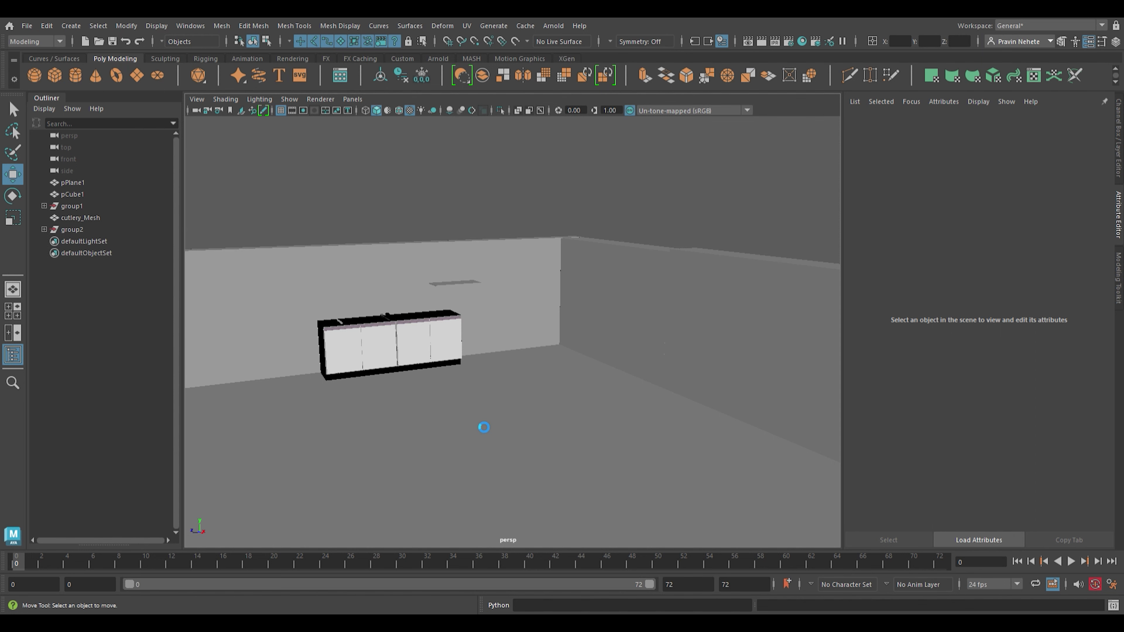
- Group the whole range of Antares_Opera_Kitchen_Sink items into group3
{"action": "scroll", "coordinate": [395, 312], "scroll_direction": "up", "scroll_amount": 5}
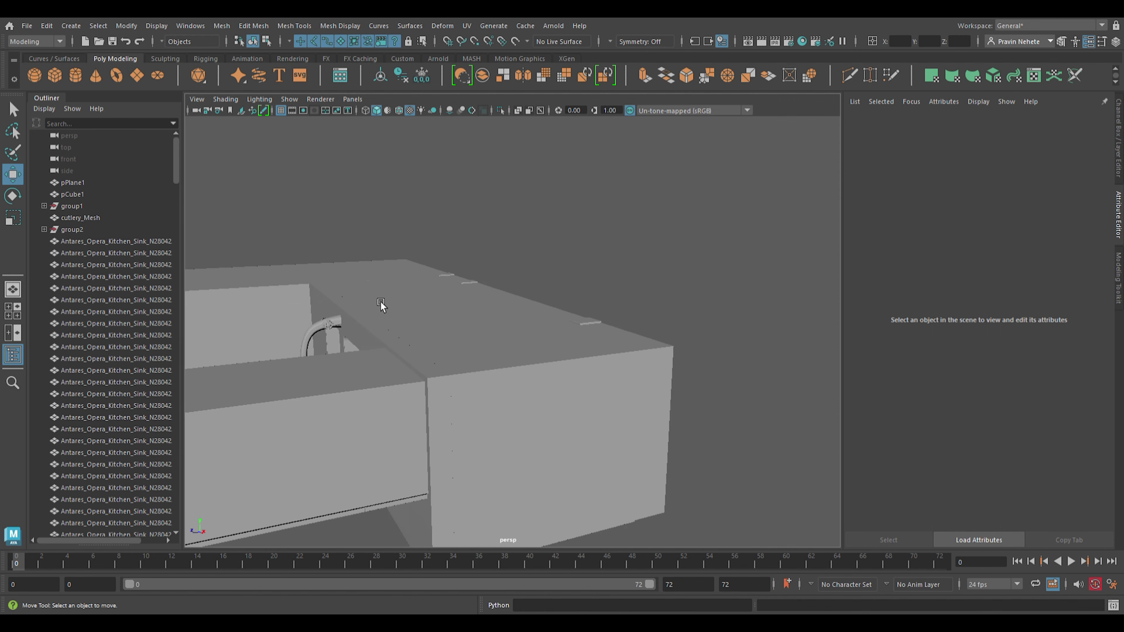
{"action": "left_click", "coordinate": [130, 243]}
{"action": "scroll", "coordinate": [139, 362], "scroll_direction": "down", "scroll_amount": 5}
{"action": "scroll", "coordinate": [146, 487], "scroll_direction": "down", "scroll_amount": 5}
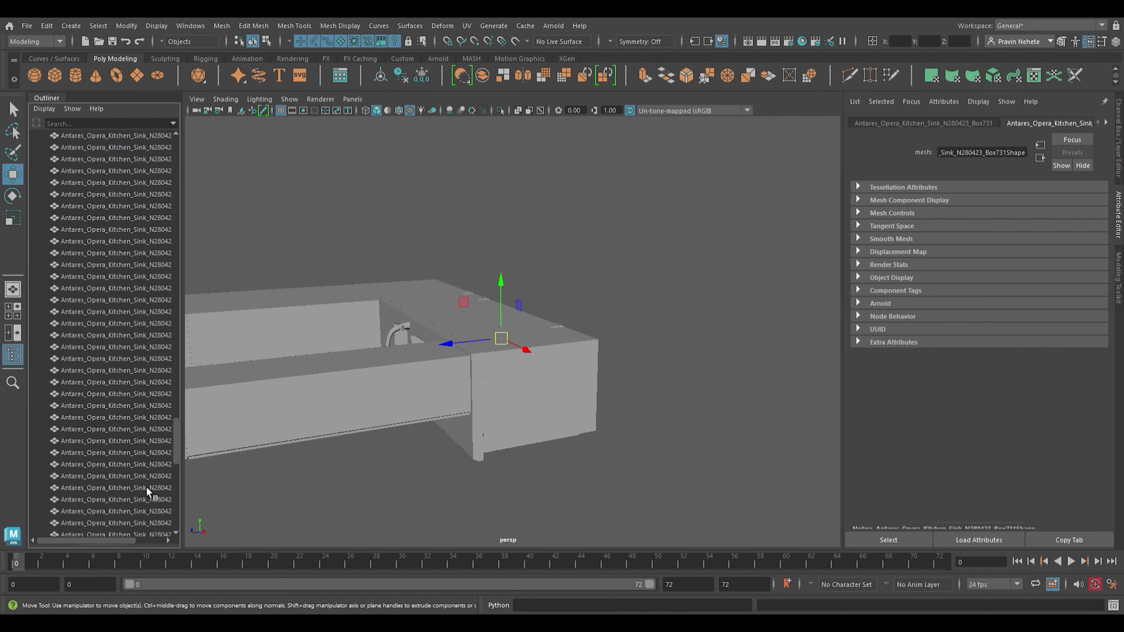
{"action": "scroll", "coordinate": [147, 488], "scroll_direction": "down", "scroll_amount": 3}
{"action": "left_click", "coordinate": [146, 502], "text": "shift"}
{"action": "key", "text": "ctrl+g"}
- Rotate the sink group upright and shrink it to scale 0.093
{"action": "key", "text": "e"}
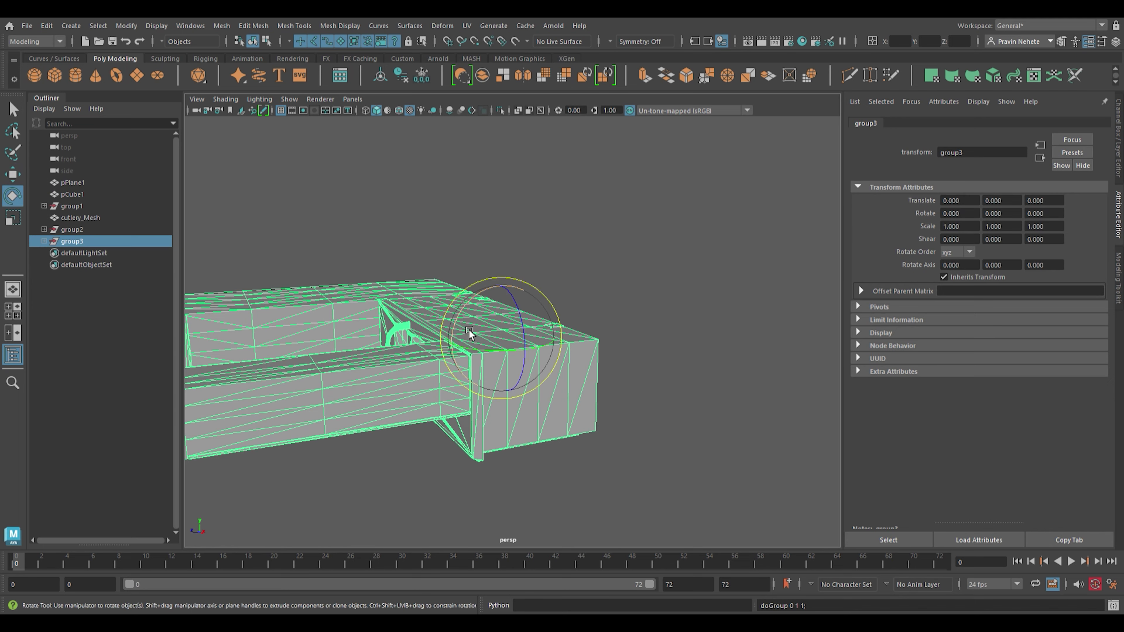
{"action": "mouse_move", "coordinate": [470, 326]}
{"action": "left_mouse_down"}
{"action": "mouse_move", "coordinate": [540, 302]}
{"action": "mouse_move", "coordinate": [541, 291]}
{"action": "left_mouse_up"}
{"action": "key", "text": "r"}
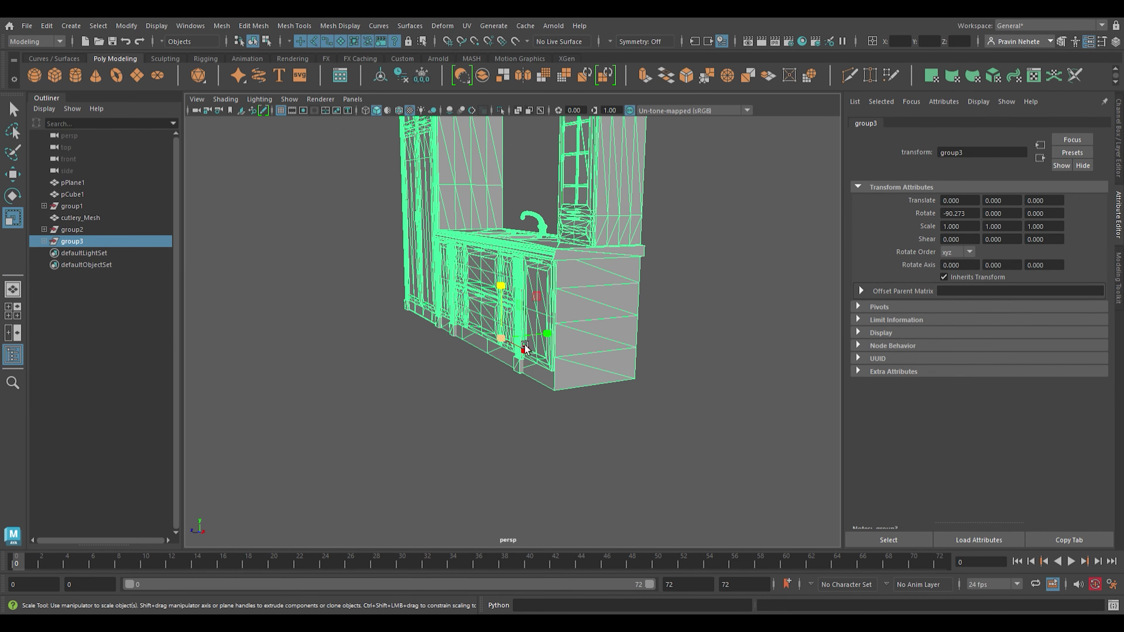
{"action": "left_click_drag", "start_coordinate": [501, 336], "coordinate": [189, 614]}
- Move the sink unit into the room, Translate X 17.859 and along Z
{"action": "key", "text": "w"}
{"action": "scroll", "coordinate": [513, 319], "scroll_direction": "up", "scroll_amount": 5}
{"action": "left_click_drag", "start_coordinate": [442, 354], "coordinate": [531, 461], "text": "alt"}
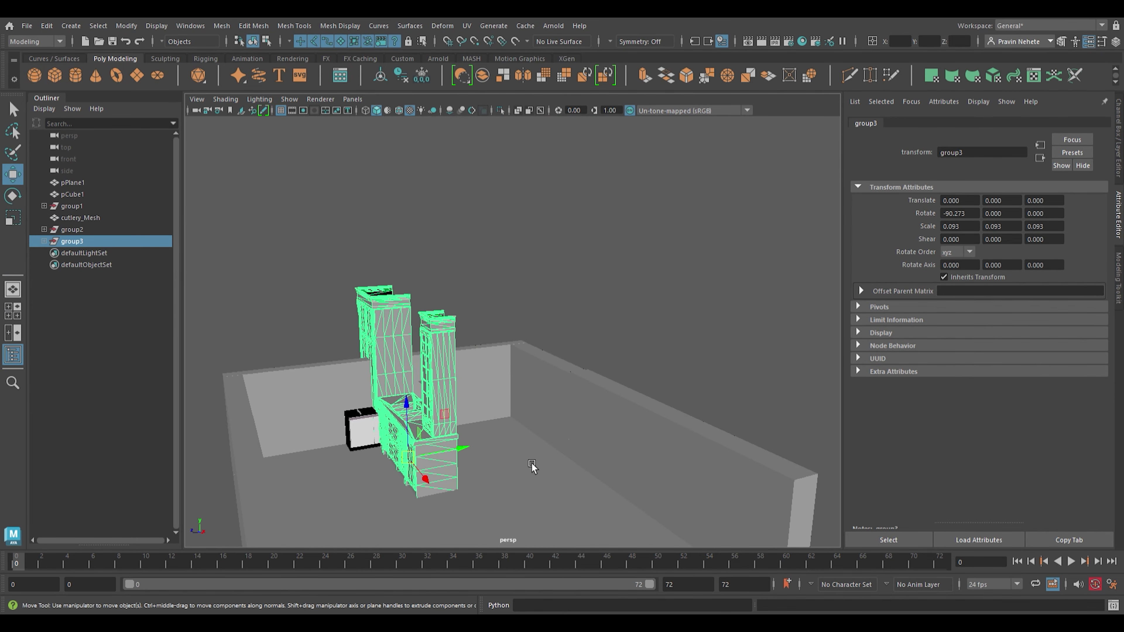
{"action": "mouse_move", "coordinate": [439, 481]}
{"action": "left_mouse_down"}
{"action": "mouse_move", "coordinate": [578, 484]}
{"action": "mouse_move", "coordinate": [546, 464]}
{"action": "mouse_move", "coordinate": [410, 499]}
{"action": "mouse_move", "coordinate": [334, 570]}
{"action": "left_mouse_up"}
{"action": "key", "text": "r"}
{"action": "key", "text": "w"}
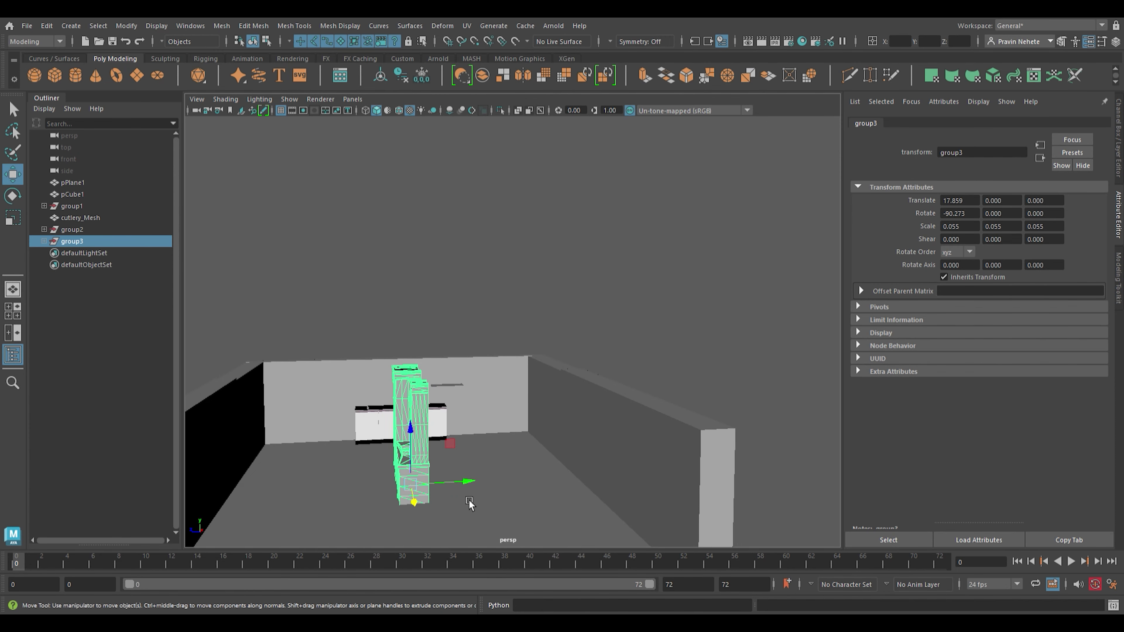
{"action": "mouse_move", "coordinate": [460, 483]}
{"action": "left_mouse_down"}
{"action": "mouse_move", "coordinate": [615, 471]}
{"action": "mouse_move", "coordinate": [540, 430]}
{"action": "left_mouse_up"}
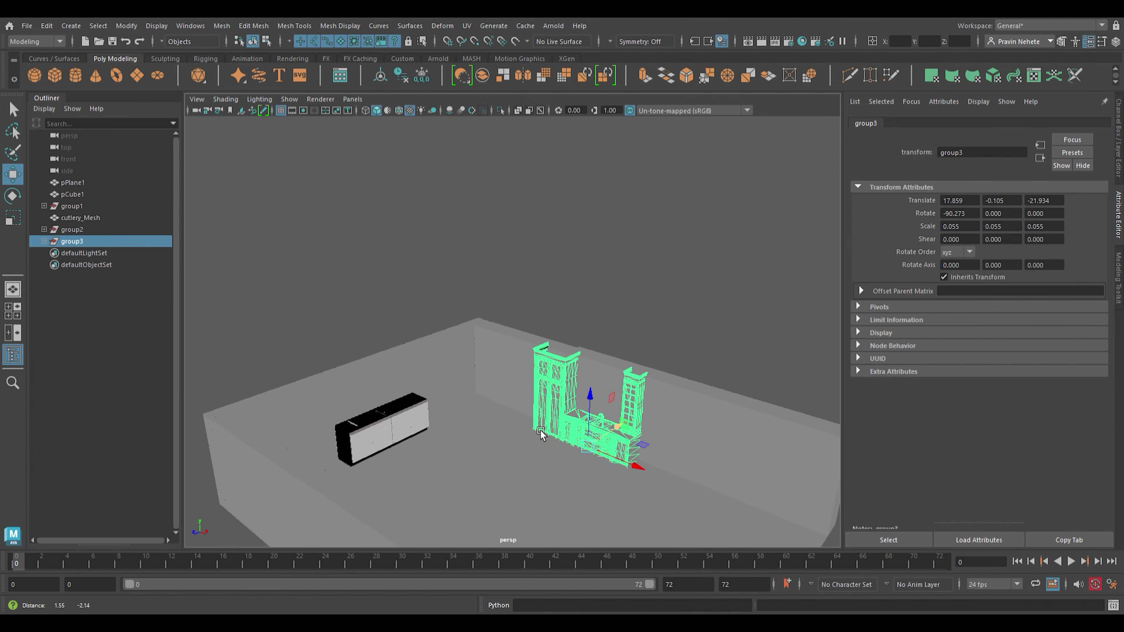
{"action": "left_click", "coordinate": [623, 447]}
- Select the tall cabinet, the upper cabinet and a lower cabinet panel
{"action": "scroll", "coordinate": [335, 302], "scroll_direction": "up", "scroll_amount": 5}
{"action": "scroll", "coordinate": [335, 301], "scroll_direction": "down", "scroll_amount": 5}
{"action": "left_click", "coordinate": [421, 319]}
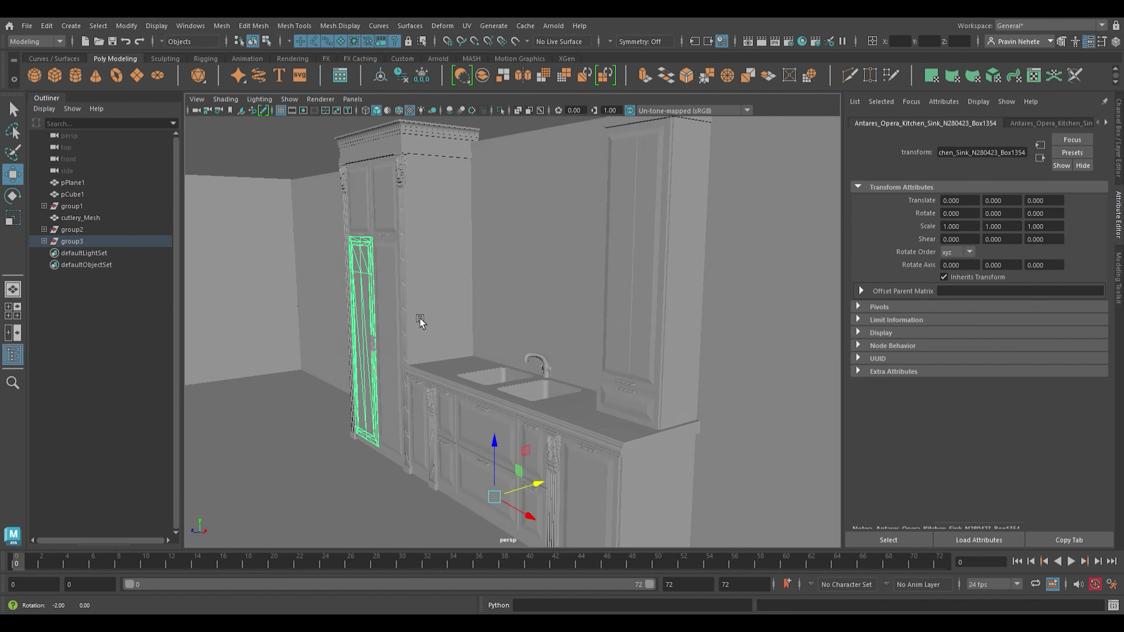
{"action": "scroll", "coordinate": [313, 331], "scroll_direction": "up", "scroll_amount": 3}
{"action": "left_click", "coordinate": [221, 177], "text": "shift"}
{"action": "left_click", "coordinate": [650, 266], "text": "shift"}
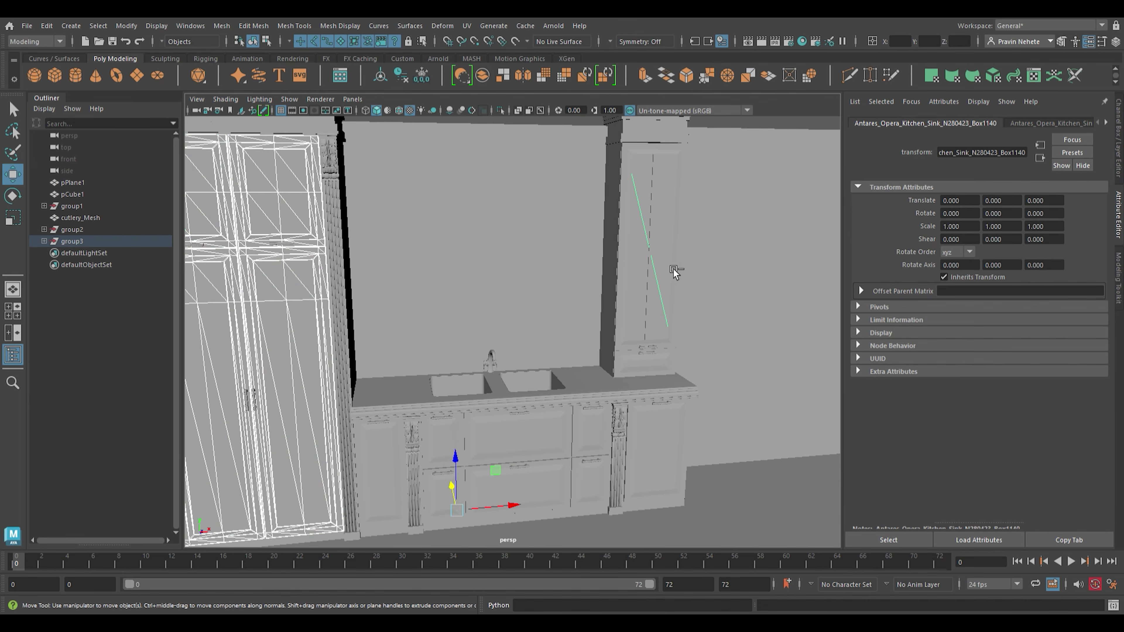
{"action": "key", "text": "ctrl+z"}
- Add the other lower doors and five drawer panels to the cabinet selection, leaving out the shelves
{"action": "left_click", "coordinate": [389, 456], "text": "shift"}
{"action": "left_click", "coordinate": [456, 438], "text": "shift"}
{"action": "left_click", "coordinate": [518, 434], "text": "shift"}
{"action": "left_click", "coordinate": [591, 483], "text": "shift"}
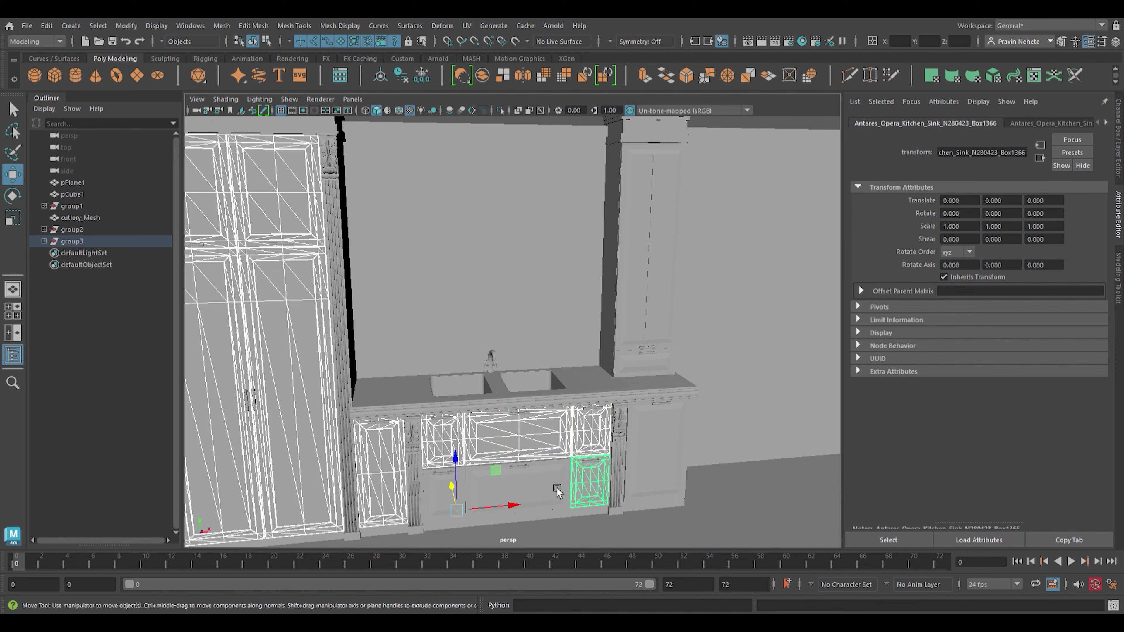
{"action": "left_click", "coordinate": [518, 487], "text": "shift"}
{"action": "left_click", "coordinate": [443, 492], "text": "shift"}
{"action": "left_click", "coordinate": [655, 452], "text": "shift"}
{"action": "mouse_move", "coordinate": [651, 374]}
{"action": "left_mouse_down", "text": "alt"}
{"action": "mouse_move", "coordinate": [474, 419]}
{"action": "mouse_move", "coordinate": [379, 408]}
{"action": "mouse_move", "coordinate": [745, 371]}
{"action": "mouse_move", "coordinate": [814, 341]}
{"action": "left_mouse_up", "text": "alt"}
{"action": "scroll", "coordinate": [500, 408], "scroll_direction": "up", "scroll_amount": 4}
{"action": "left_click", "coordinate": [482, 431], "text": "shift"}
{"action": "left_click", "coordinate": [506, 459], "text": "shift"}
{"action": "scroll", "coordinate": [501, 258], "scroll_direction": "down", "scroll_amount": 4}
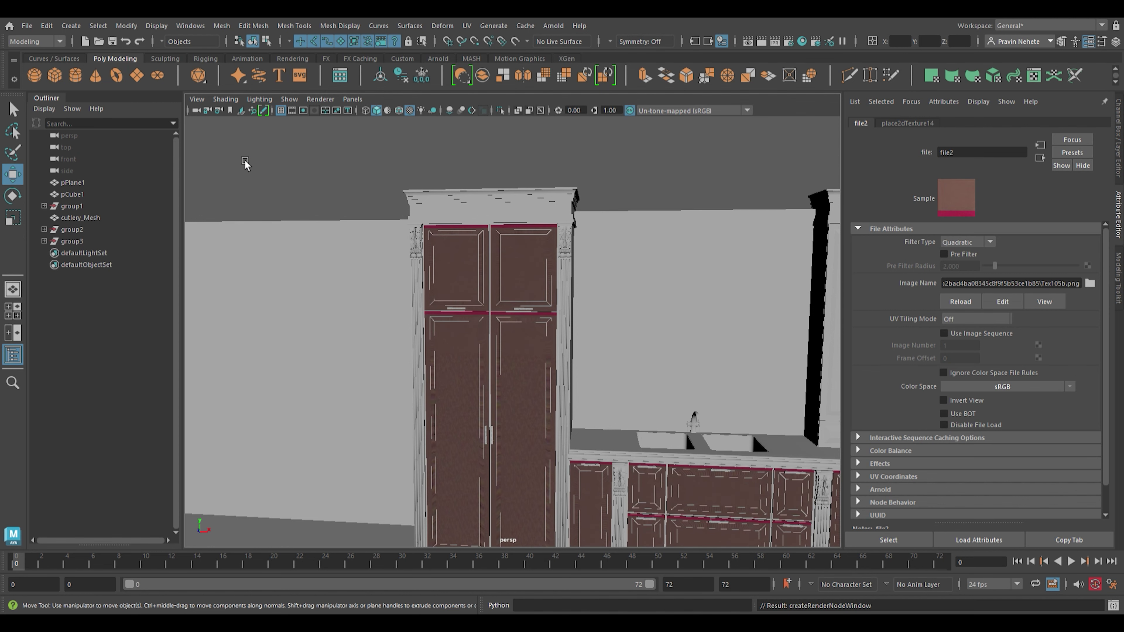
- Undo the door image texture and set aiStandardSurface2's Base Color to green
{"action": "key", "text": "ctrl+z"}
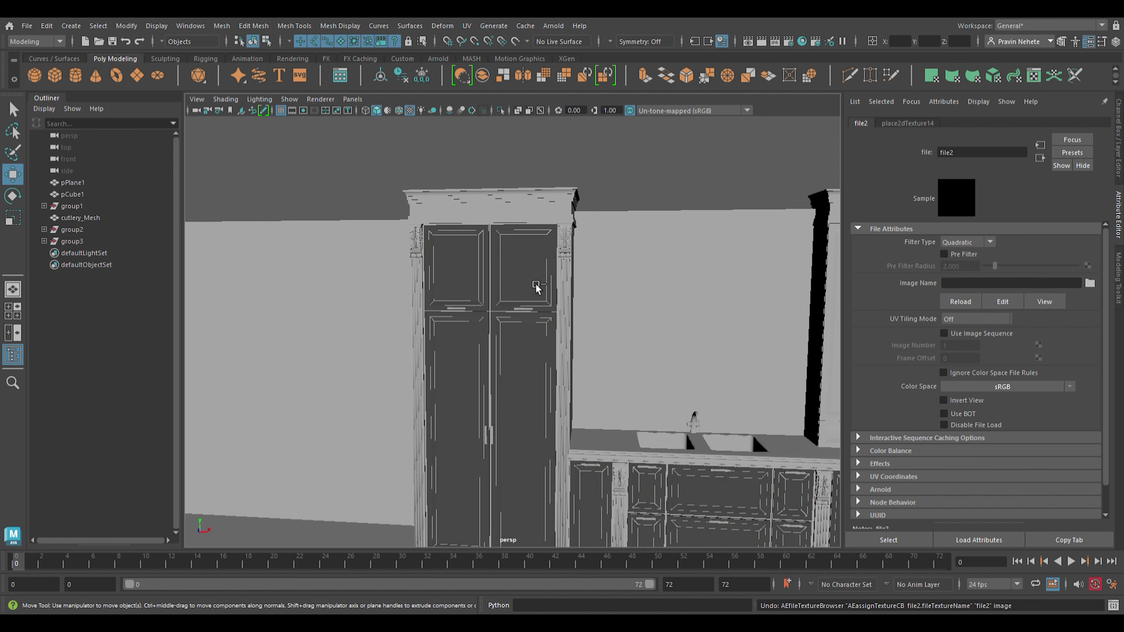
{"action": "key", "text": "ctrl+z"}
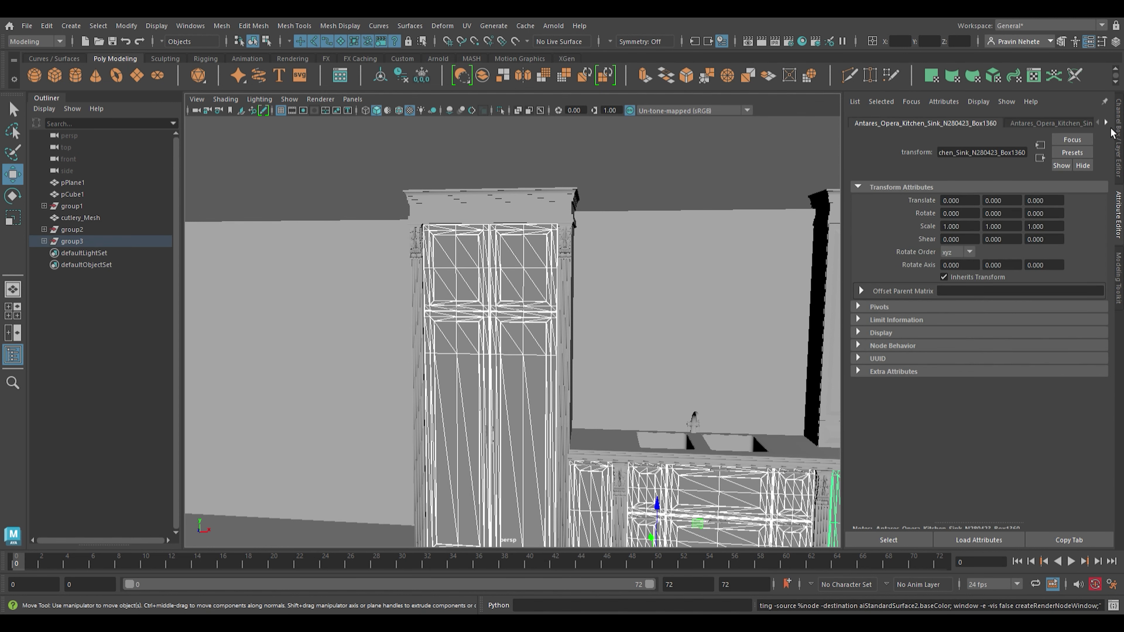
{"action": "left_click", "coordinate": [1106, 122]}
{"action": "left_click", "coordinate": [1057, 123]}
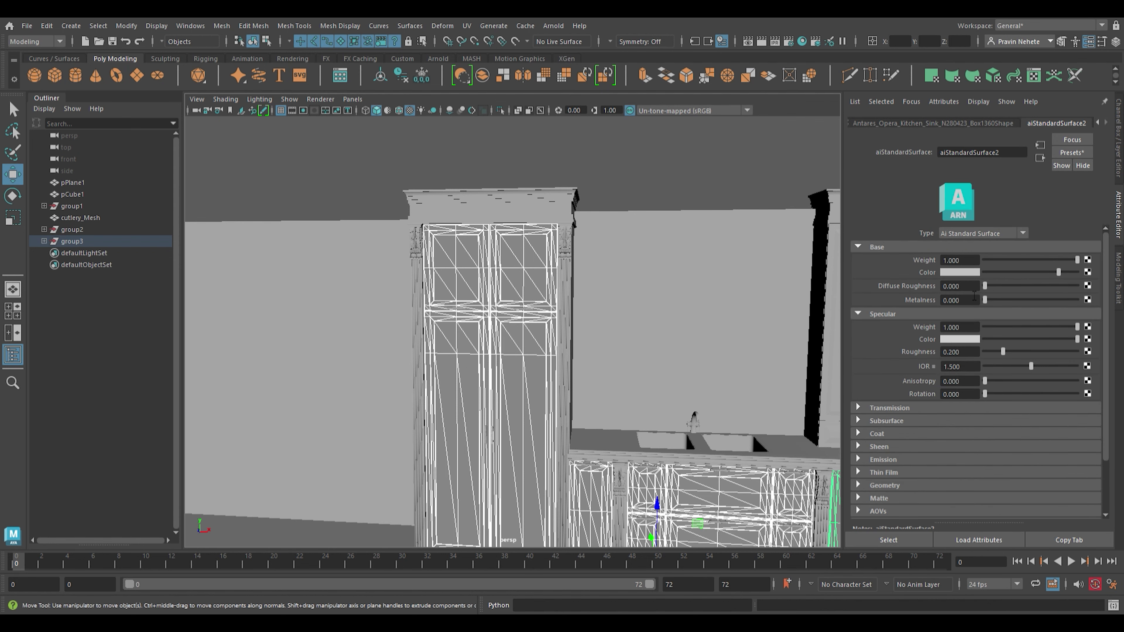
{"action": "left_click", "coordinate": [667, 171]}
- Select the sink cabinet mesh, the carved pilaster and the piece beside it
{"action": "scroll", "coordinate": [649, 268], "scroll_direction": "down", "scroll_amount": 3}
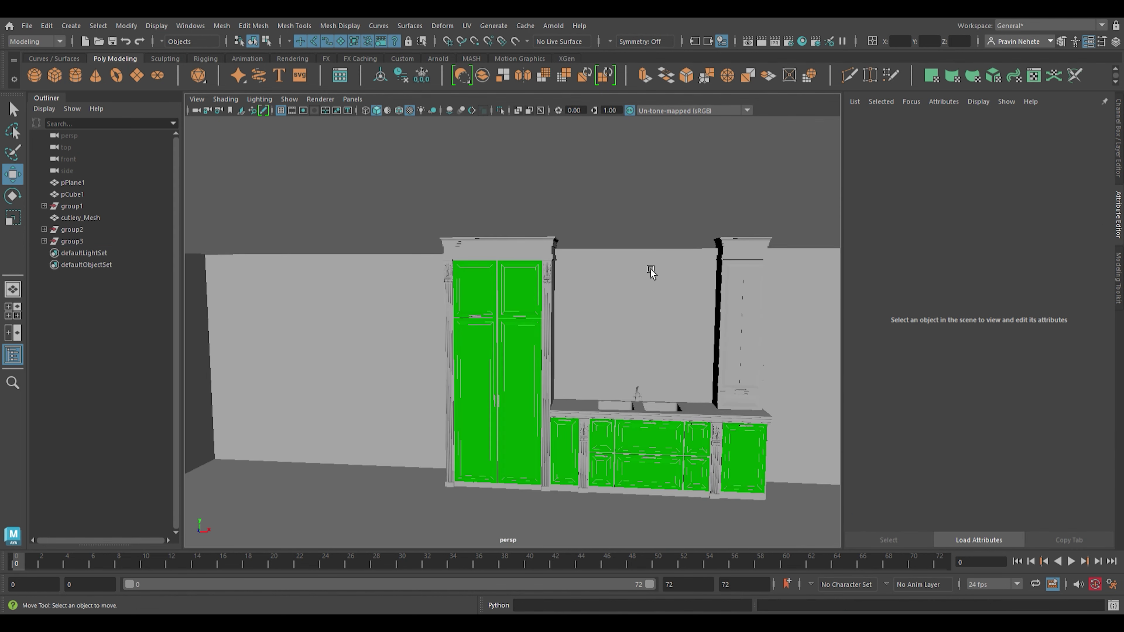
{"action": "left_click_drag", "start_coordinate": [650, 269], "coordinate": [595, 328], "text": "alt"}
{"action": "scroll", "coordinate": [594, 327], "scroll_direction": "up", "scroll_amount": 5}
{"action": "left_click", "coordinate": [606, 443]}
{"action": "scroll", "coordinate": [606, 443], "scroll_direction": "up", "scroll_amount": 2}
{"action": "scroll", "coordinate": [606, 443], "scroll_direction": "up", "scroll_amount": 3}
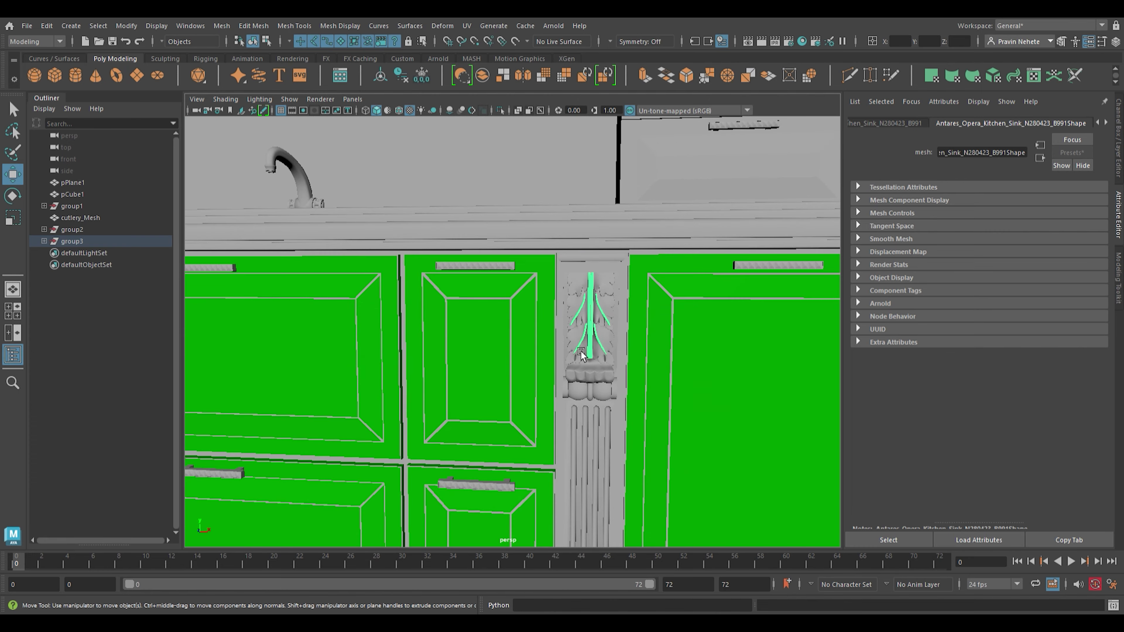
{"action": "left_click", "coordinate": [608, 340]}
{"action": "left_click", "coordinate": [633, 458]}
- Give the tall narrow cabinet frame a new green aiStandardSurface3 material
{"action": "scroll", "coordinate": [633, 458], "scroll_direction": "down", "scroll_amount": 3}
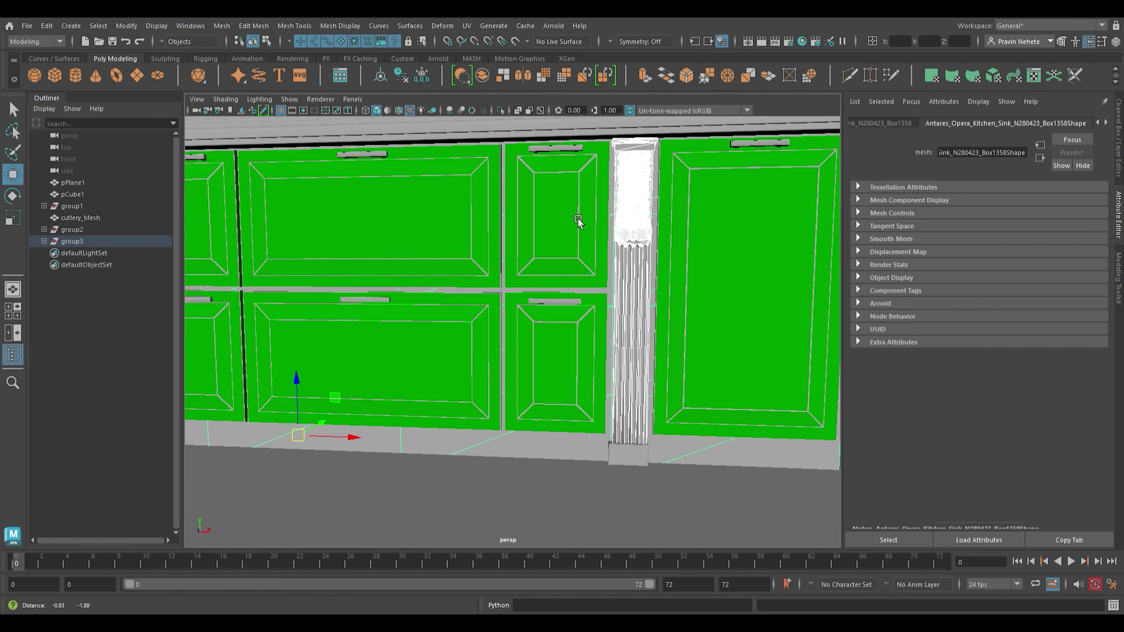
{"action": "left_click_drag", "start_coordinate": [576, 222], "coordinate": [385, 516], "text": "alt"}
{"action": "left_click", "coordinate": [583, 394]}
{"action": "middle_click_drag", "start_coordinate": [583, 394], "coordinate": [544, 496], "text": "alt"}
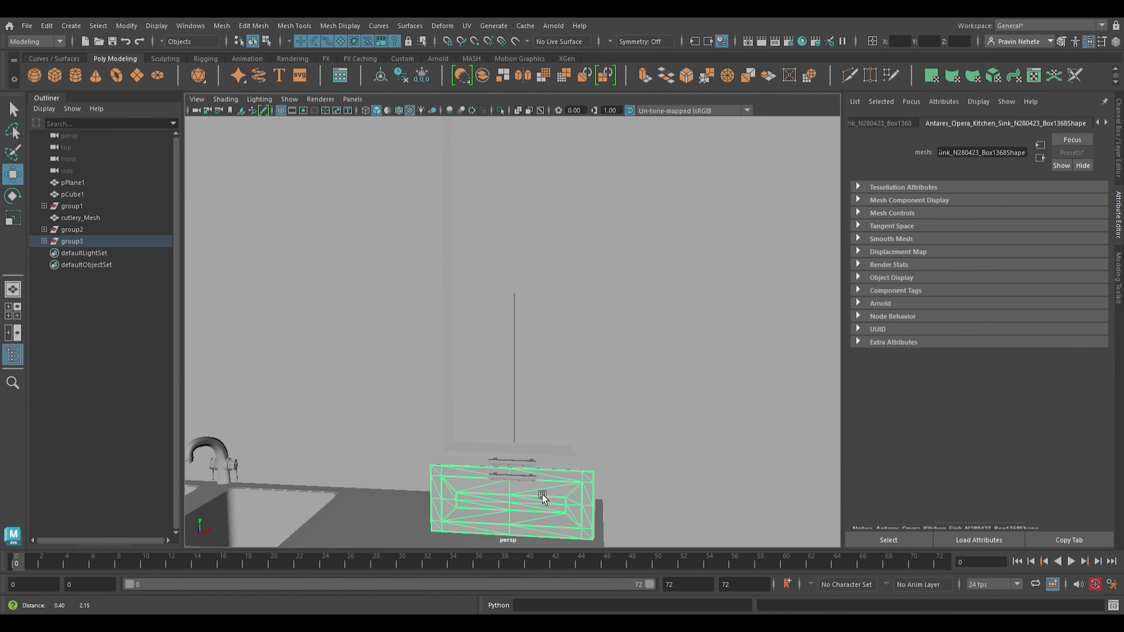
{"action": "left_click", "coordinate": [596, 458]}
{"action": "scroll", "coordinate": [585, 303], "scroll_direction": "up", "scroll_amount": 5}
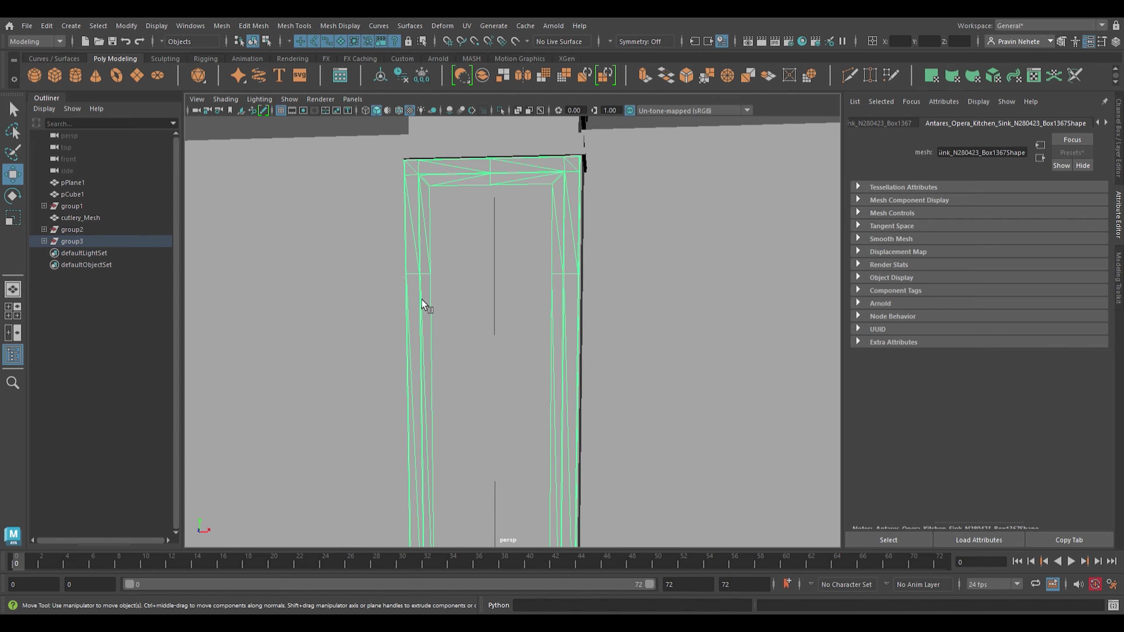
{"action": "right_click_drag", "start_coordinate": [515, 471], "coordinate": [554, 443]}
- Orbit back over the whole kitchen and select the tall cabinet's top molding
{"action": "scroll", "coordinate": [673, 282], "scroll_direction": "down", "scroll_amount": 5}
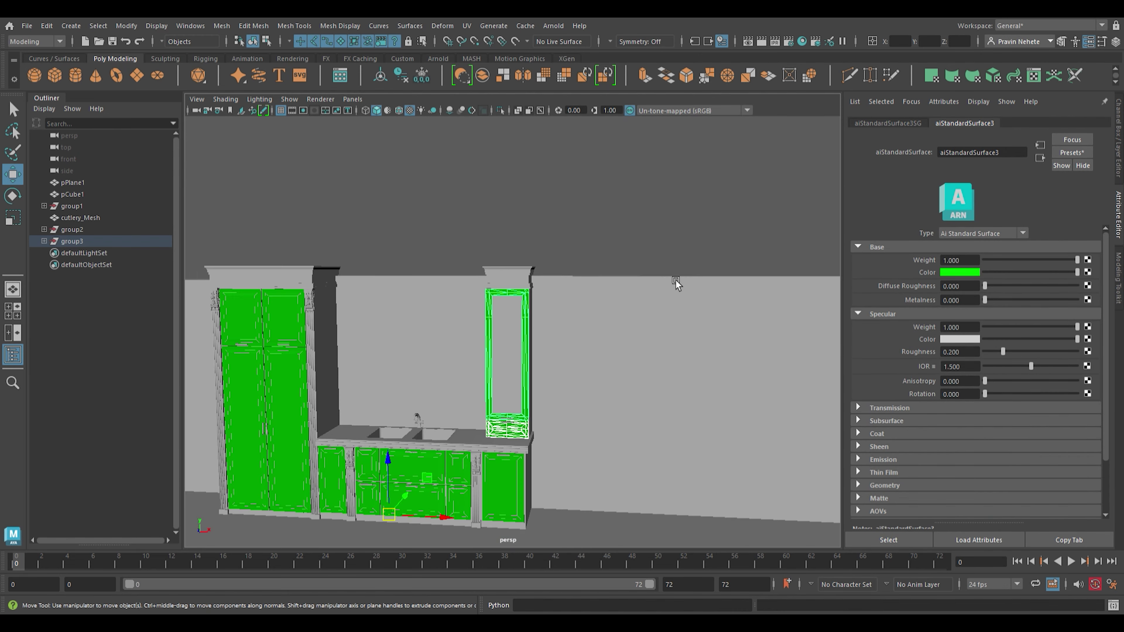
{"action": "middle_click_drag", "start_coordinate": [406, 344], "coordinate": [567, 341], "text": "alt"}
{"action": "scroll", "coordinate": [490, 282], "scroll_direction": "up", "scroll_amount": 2}
{"action": "left_click", "coordinate": [489, 280]}
- Assign new green aiStandardSurface materials to the crowns on both tall cabinets
{"action": "key", "text": "f"}
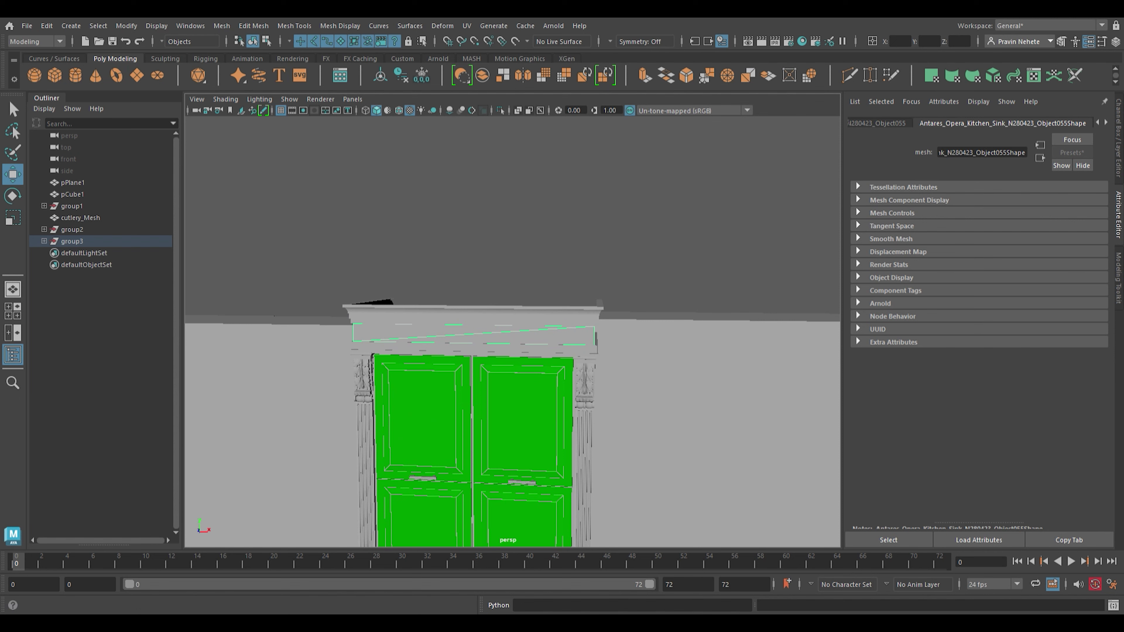
{"action": "left_click", "coordinate": [497, 316]}
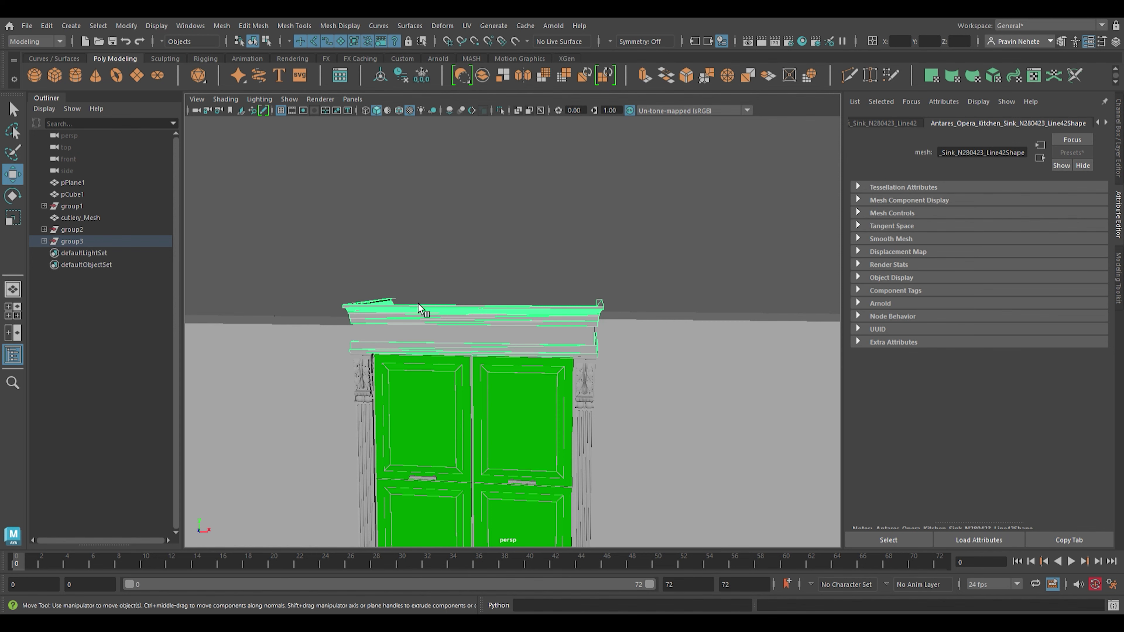
{"action": "right_click_drag", "start_coordinate": [532, 489], "coordinate": [523, 477]}
{"action": "left_click", "coordinate": [565, 201]}
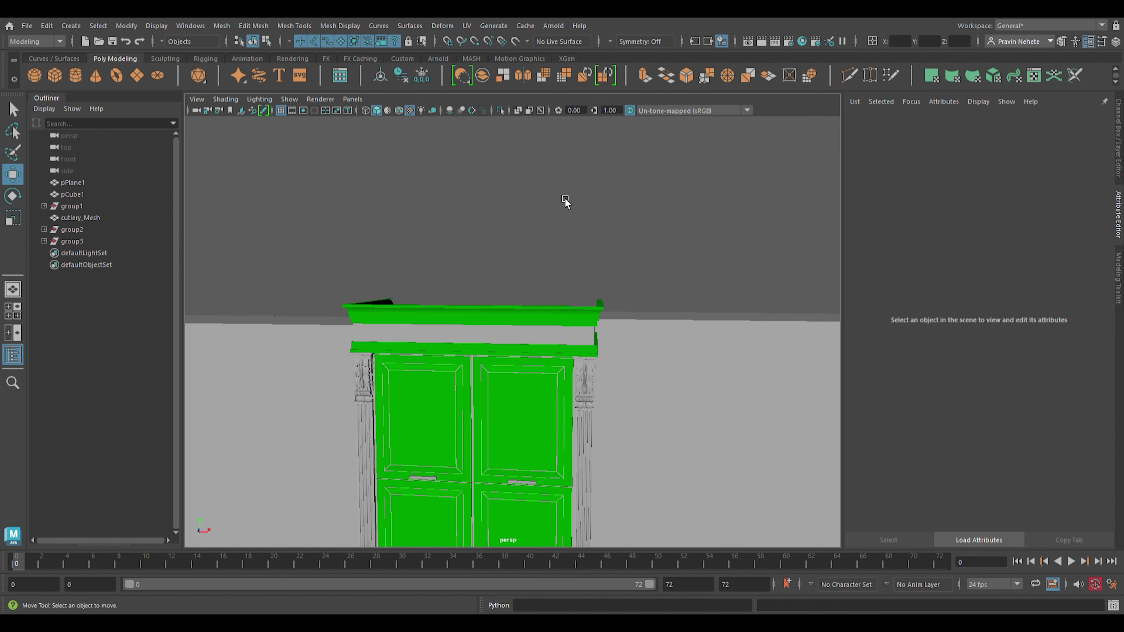
{"action": "left_click_drag", "start_coordinate": [565, 201], "coordinate": [379, 337], "text": "alt"}
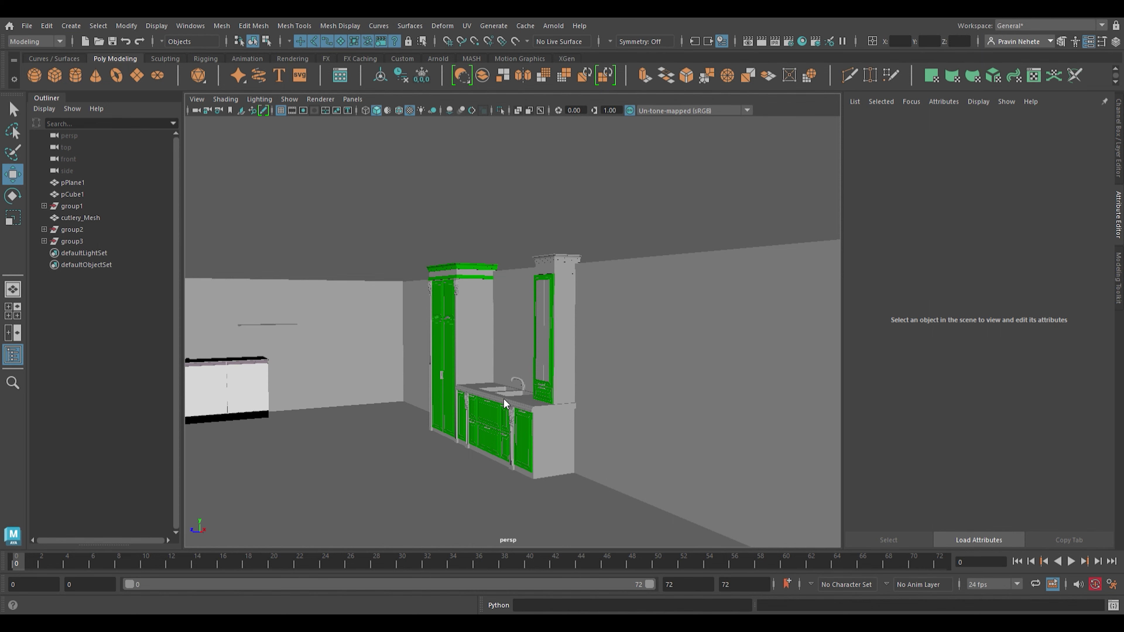
{"action": "scroll", "coordinate": [482, 272], "scroll_direction": "up", "scroll_amount": 5}
{"action": "mouse_move", "coordinate": [481, 306]}
{"action": "left_mouse_down", "text": "alt"}
{"action": "mouse_move", "coordinate": [534, 319]}
{"action": "mouse_move", "coordinate": [602, 157]}
{"action": "left_mouse_up", "text": "alt"}
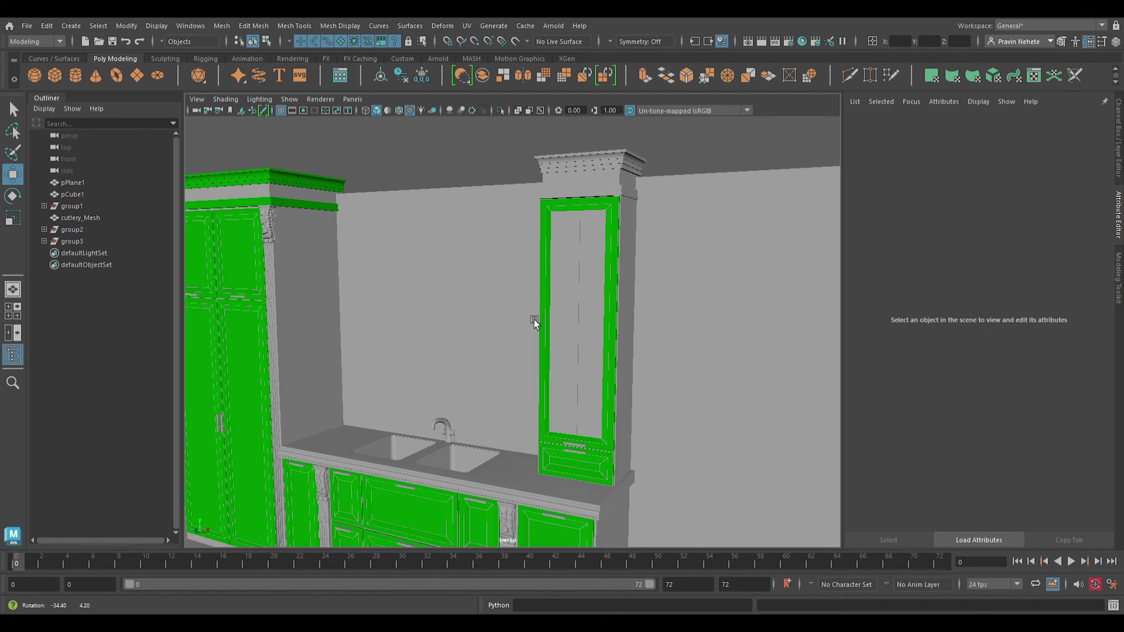
{"action": "left_click", "coordinate": [602, 157]}
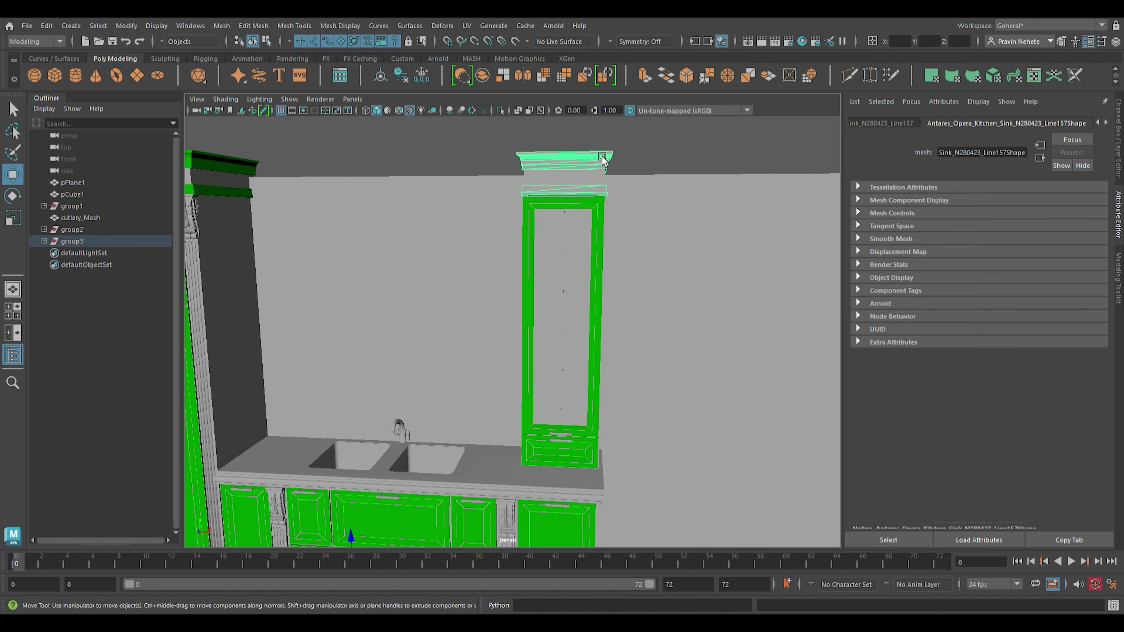
{"action": "right_click_drag", "start_coordinate": [515, 414], "coordinate": [513, 477]}
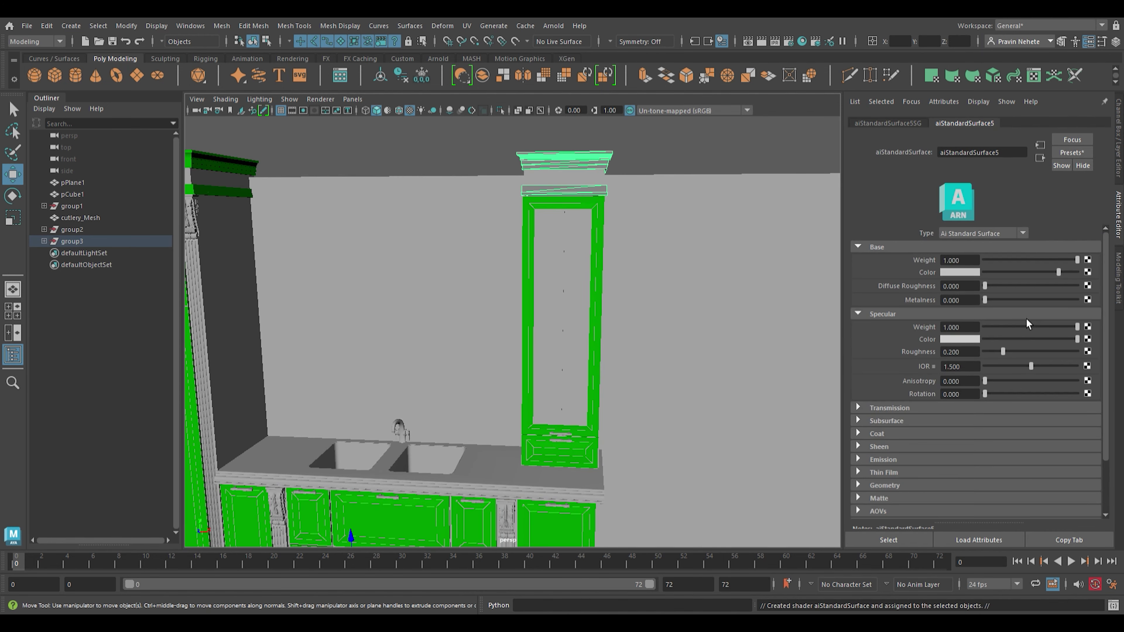
- Select the band beneath the left cabinet's crown and a lower cabinet panel
{"action": "left_click_drag", "start_coordinate": [698, 275], "coordinate": [540, 299], "text": "alt"}
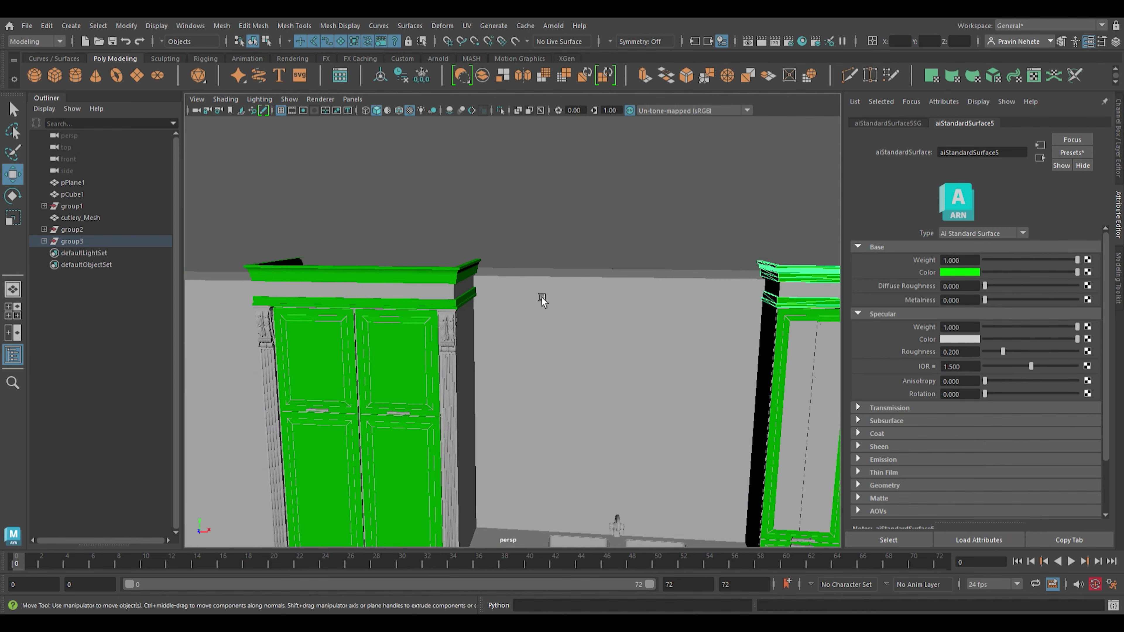
{"action": "left_click", "coordinate": [587, 350]}
{"action": "left_click_drag", "start_coordinate": [587, 350], "coordinate": [677, 276], "text": "alt"}
{"action": "left_click", "coordinate": [678, 275]}
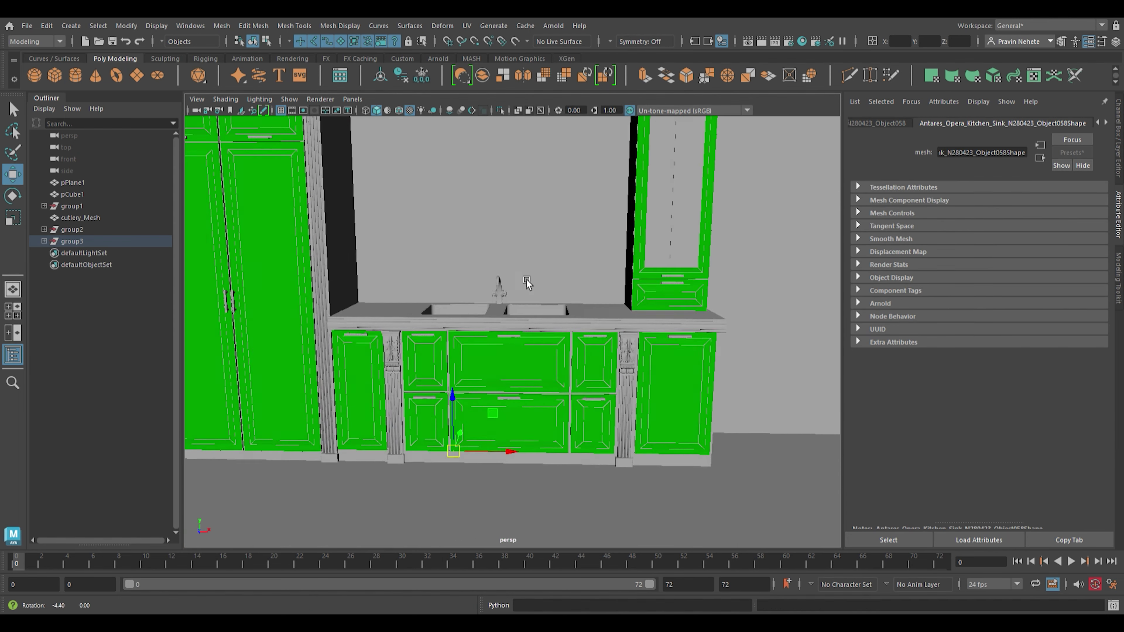
{"action": "mouse_move", "coordinate": [526, 283]}
{"action": "left_mouse_down", "text": "alt"}
{"action": "mouse_move", "coordinate": [464, 215]}
{"action": "mouse_move", "coordinate": [645, 432]}
{"action": "left_mouse_up", "text": "alt"}
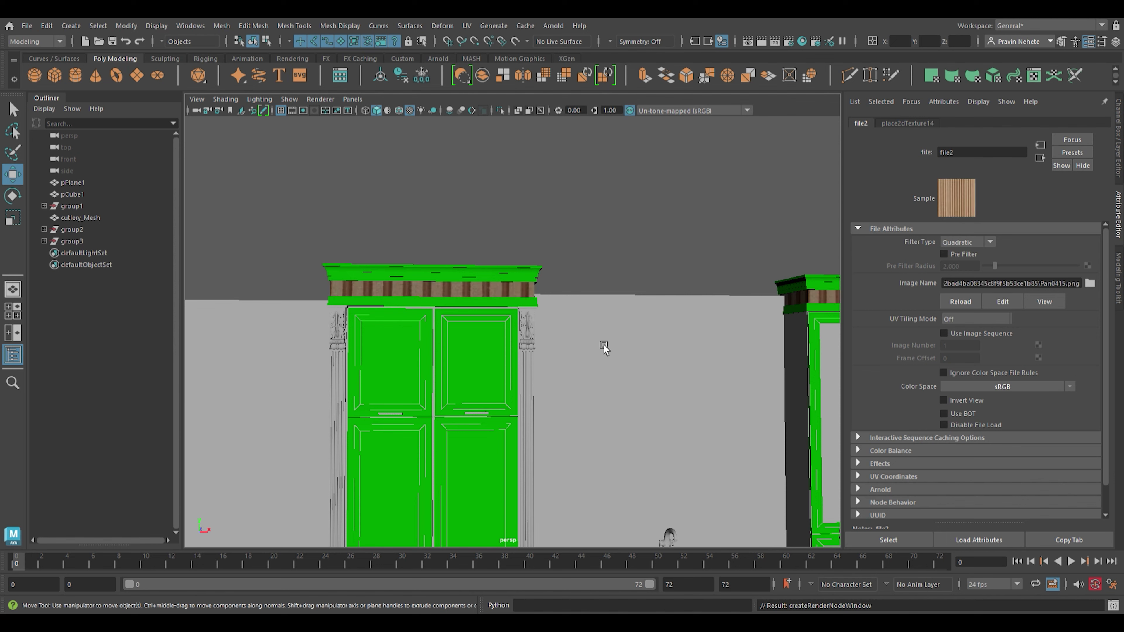
{"action": "scroll", "coordinate": [604, 346], "scroll_direction": "down", "scroll_amount": 5}
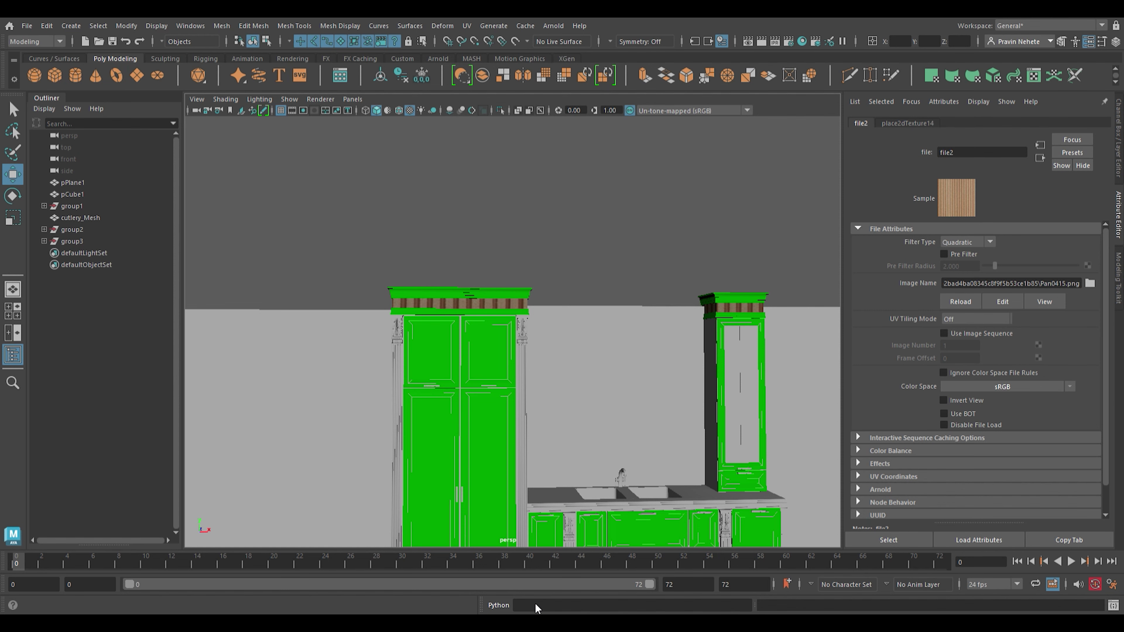
{"action": "scroll", "coordinate": [610, 166], "scroll_direction": "up", "scroll_amount": 3}
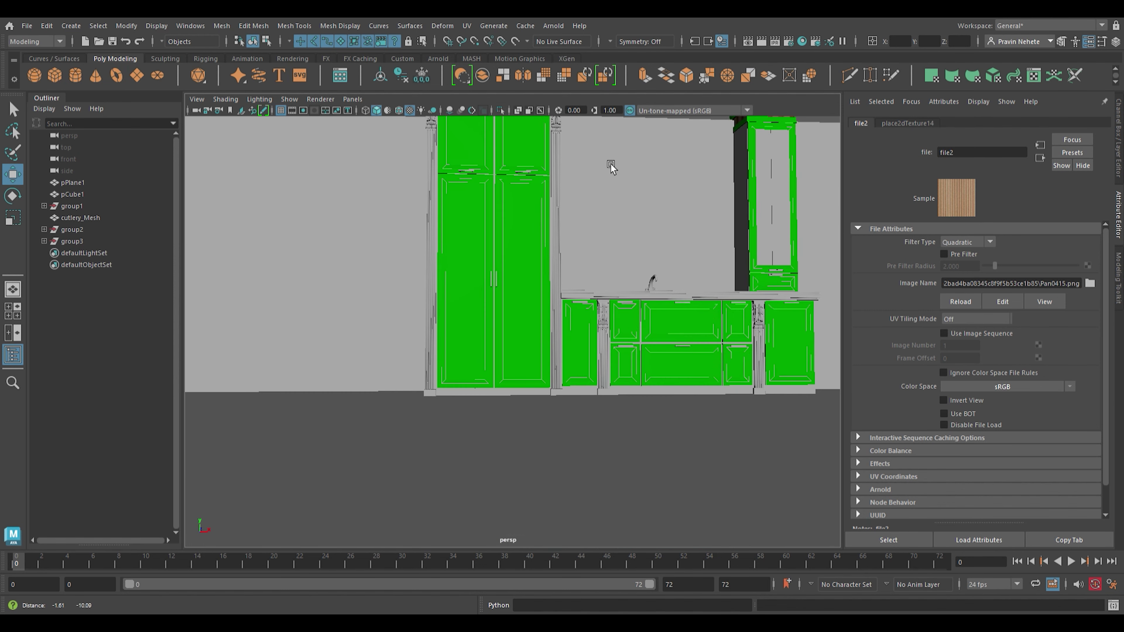
{"action": "scroll", "coordinate": [535, 482], "scroll_direction": "up", "scroll_amount": 3}
{"action": "left_click", "coordinate": [534, 481]}
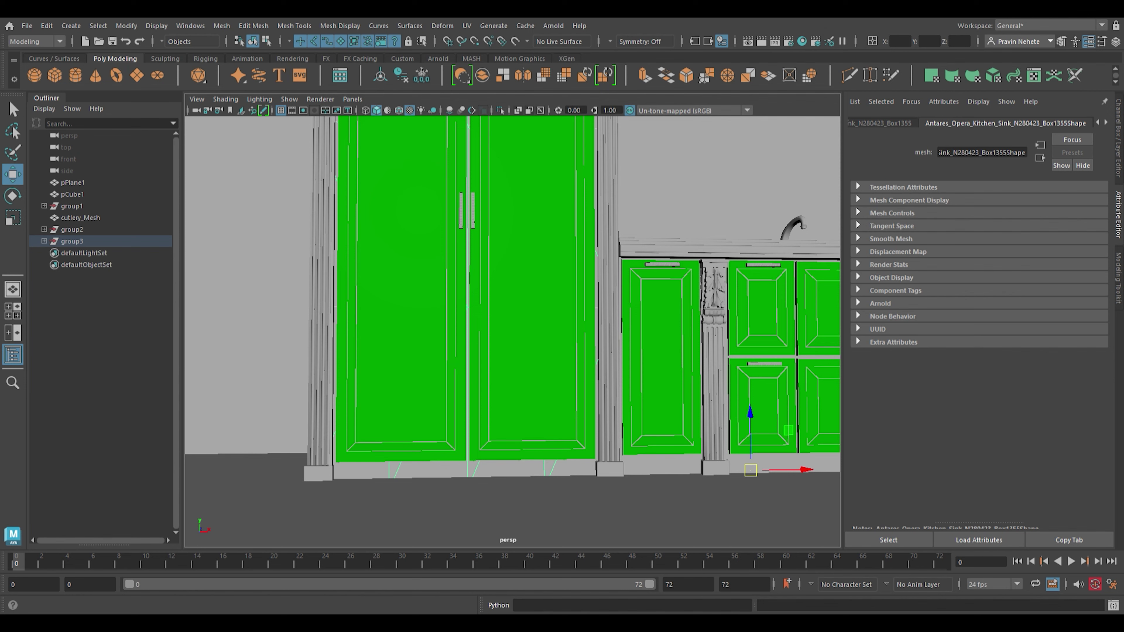
{"action": "left_click", "coordinate": [505, 478]}
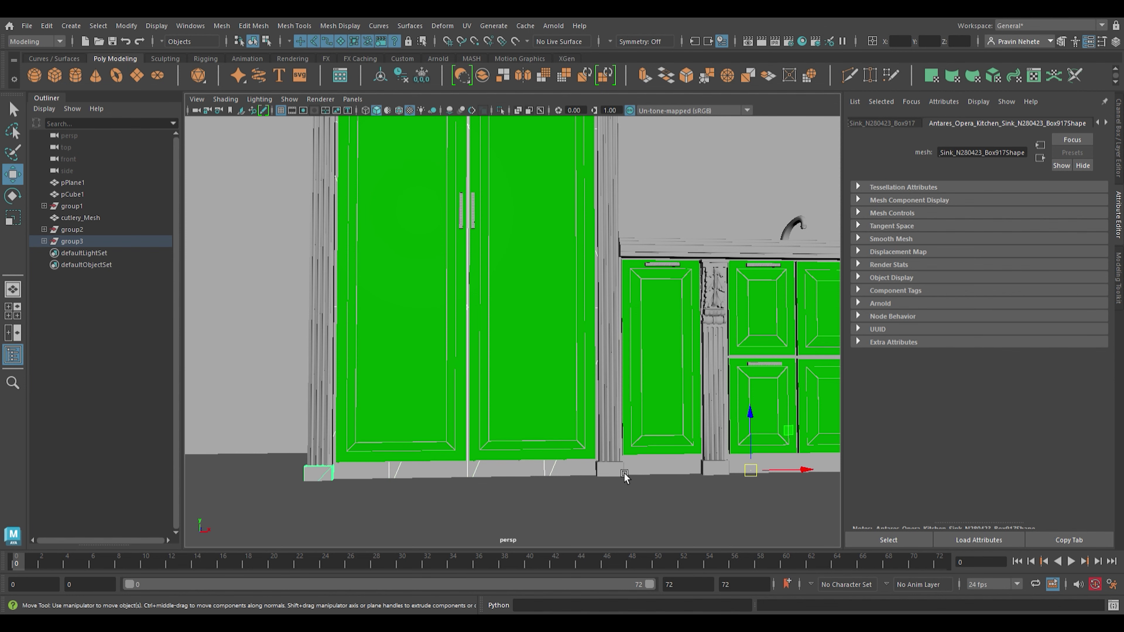
{"action": "left_click", "coordinate": [622, 472]}
- Select the remaining baseboard segment under the sink cabinet, then view the whole room
{"action": "key", "text": "f"}
{"action": "left_click", "coordinate": [618, 471]}
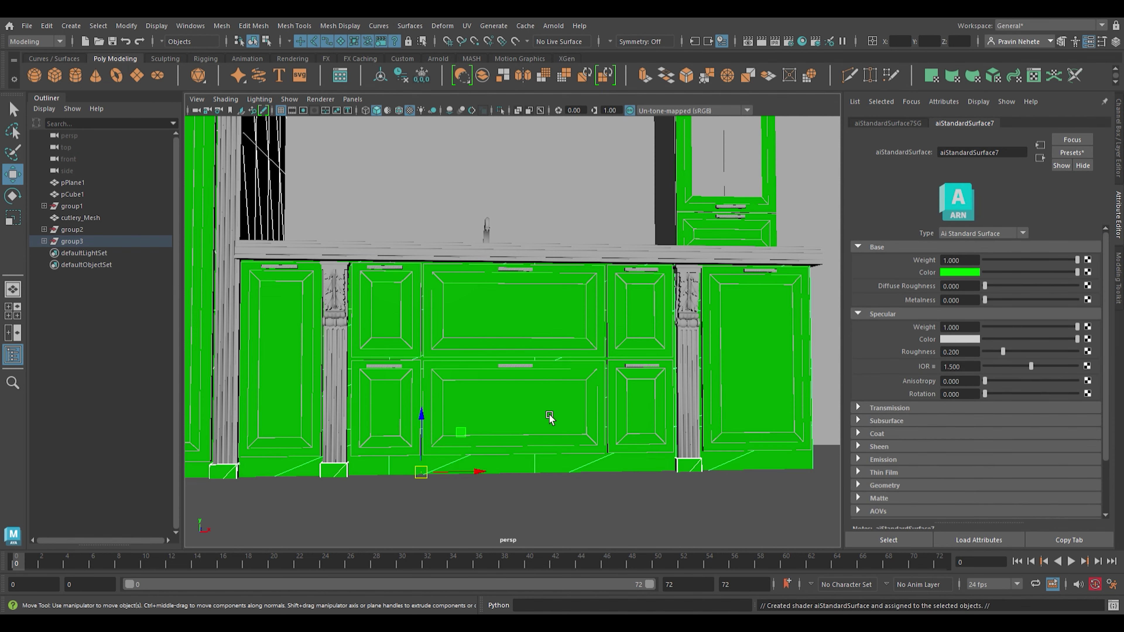
{"action": "left_click_drag", "start_coordinate": [552, 419], "coordinate": [710, 304], "text": "alt"}
{"action": "left_click", "coordinate": [502, 472]}
{"action": "mouse_move", "coordinate": [501, 472]}
{"action": "left_mouse_down", "text": "alt"}
{"action": "mouse_move", "coordinate": [570, 499]}
{"action": "mouse_move", "coordinate": [499, 502]}
{"action": "mouse_move", "coordinate": [610, 447]}
{"action": "mouse_move", "coordinate": [619, 366]}
{"action": "mouse_move", "coordinate": [597, 344]}
{"action": "mouse_move", "coordinate": [539, 427]}
{"action": "left_mouse_up", "text": "alt"}
{"action": "scroll", "coordinate": [498, 432], "scroll_direction": "down", "scroll_amount": 5}
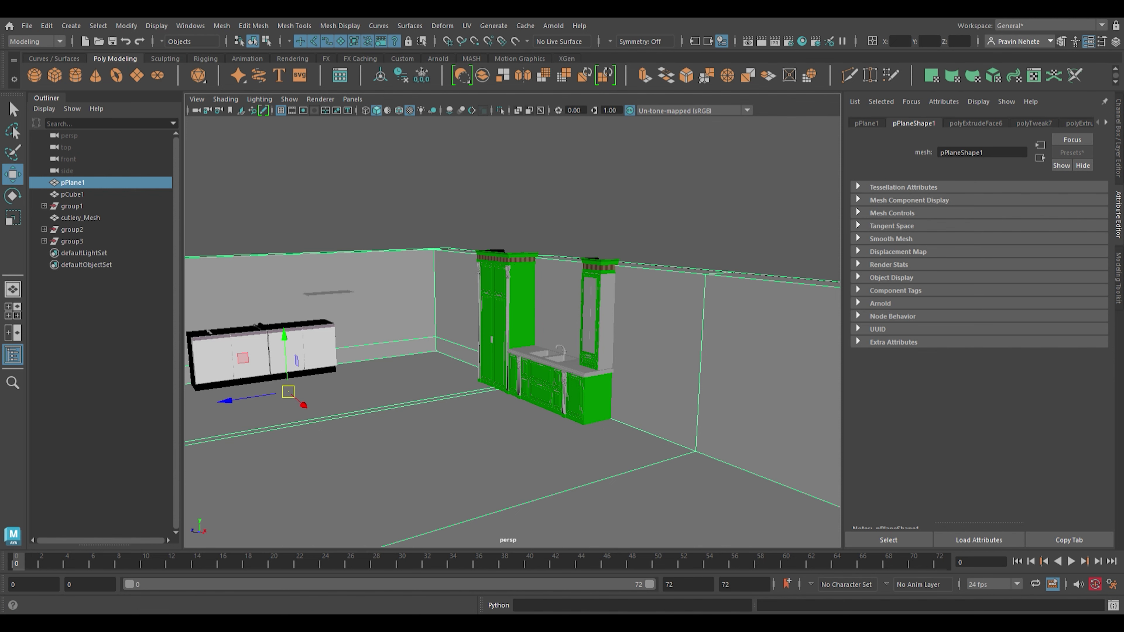
{"action": "scroll", "coordinate": [579, 376], "scroll_direction": "up", "scroll_amount": 5}
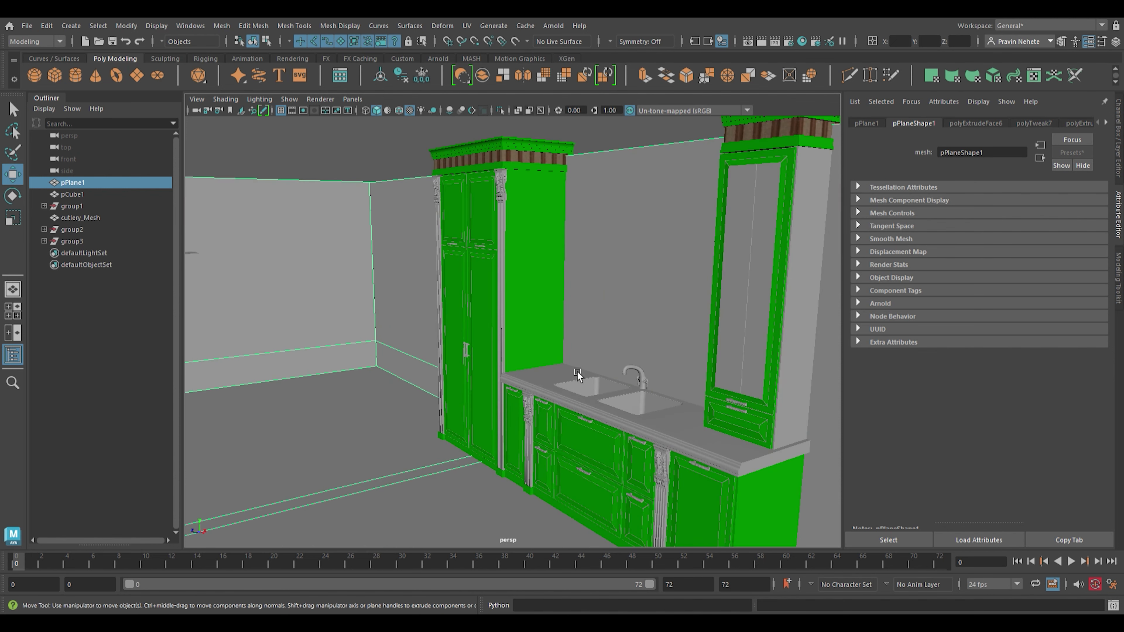
{"action": "left_click", "coordinate": [808, 388]}
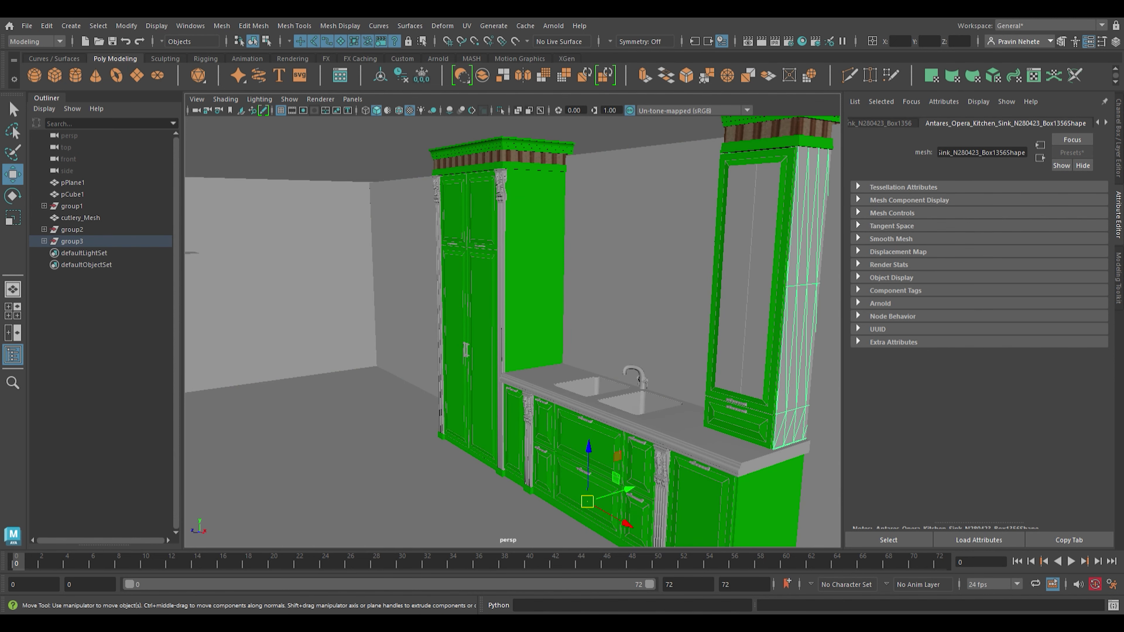
{"action": "scroll", "coordinate": [645, 387], "scroll_direction": "down", "scroll_amount": 3}
{"action": "left_click_drag", "start_coordinate": [752, 351], "coordinate": [742, 328], "text": "alt"}
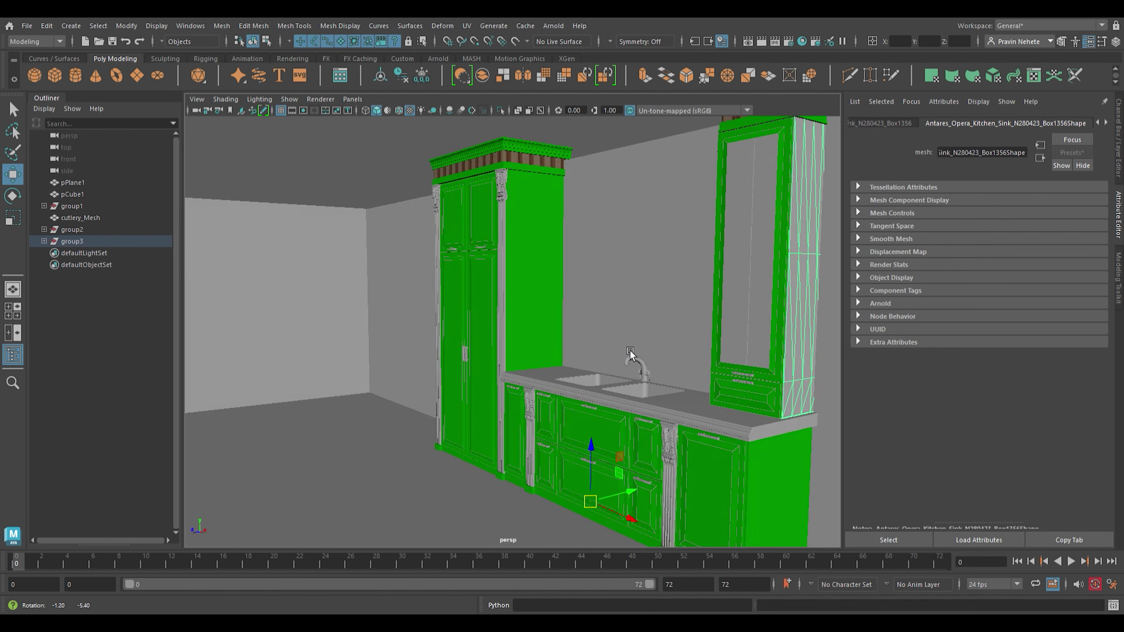
{"action": "scroll", "coordinate": [742, 329], "scroll_direction": "up", "scroll_amount": 3}
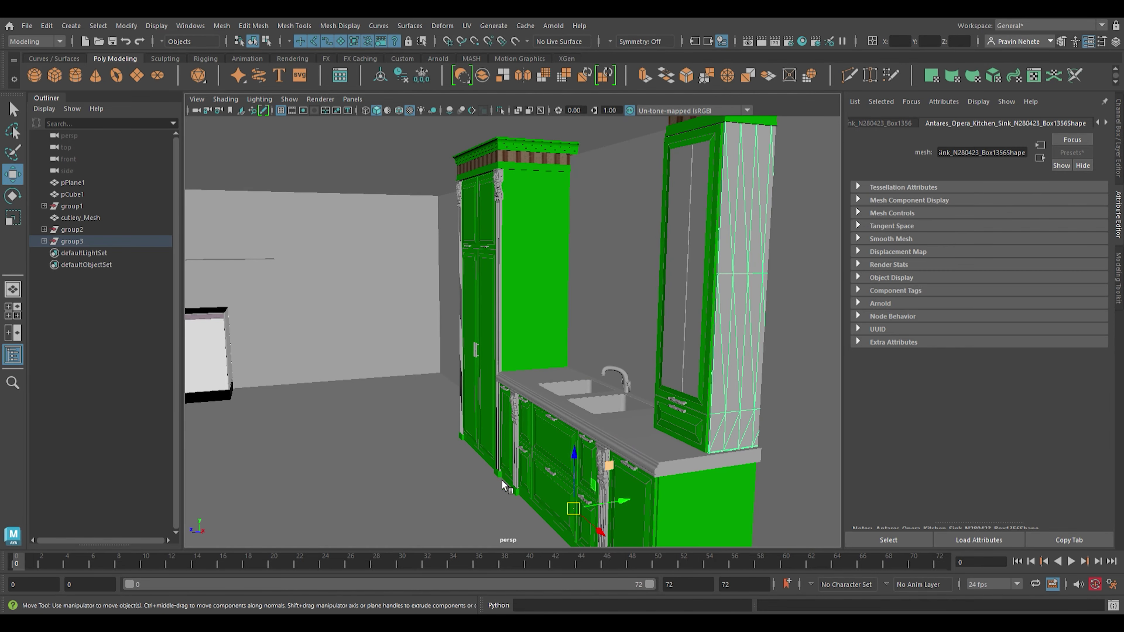
{"action": "scroll", "coordinate": [670, 335], "scroll_direction": "down", "scroll_amount": 3}
{"action": "left_click", "coordinate": [672, 226]}
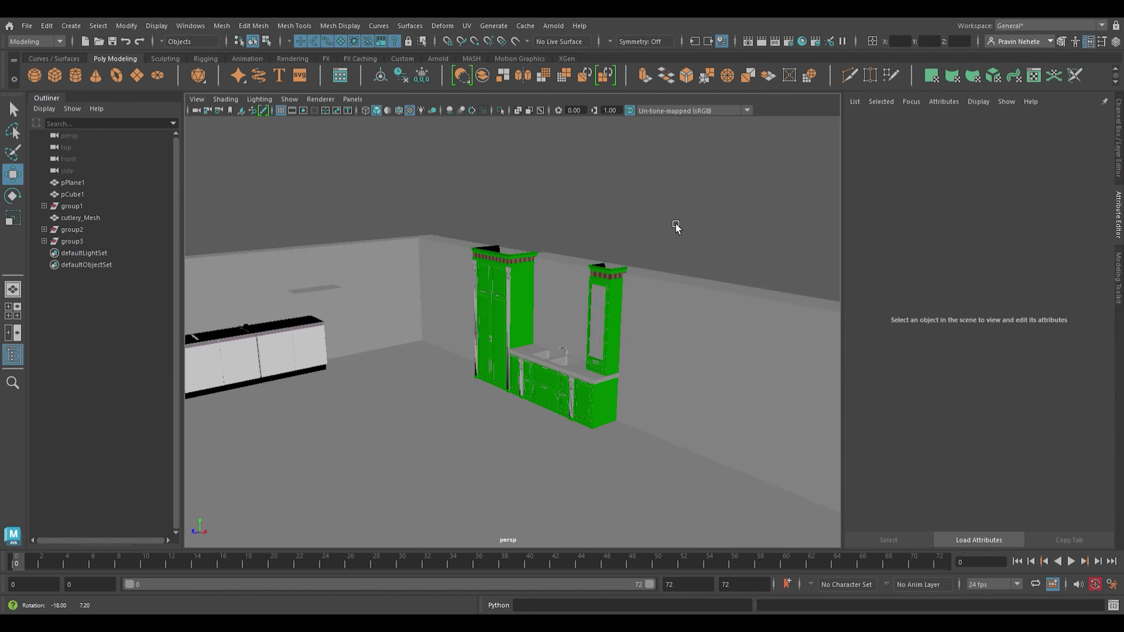
{"action": "mouse_move", "coordinate": [673, 225]}
{"action": "left_mouse_down", "text": "alt"}
{"action": "mouse_move", "coordinate": [857, 247]}
{"action": "mouse_move", "coordinate": [707, 238]}
{"action": "mouse_move", "coordinate": [660, 209]}
{"action": "left_mouse_up", "text": "alt"}
- Frame the sink countertop and connect a new file3 texture node to its Color
{"action": "scroll", "coordinate": [669, 215], "scroll_direction": "up", "scroll_amount": 3}
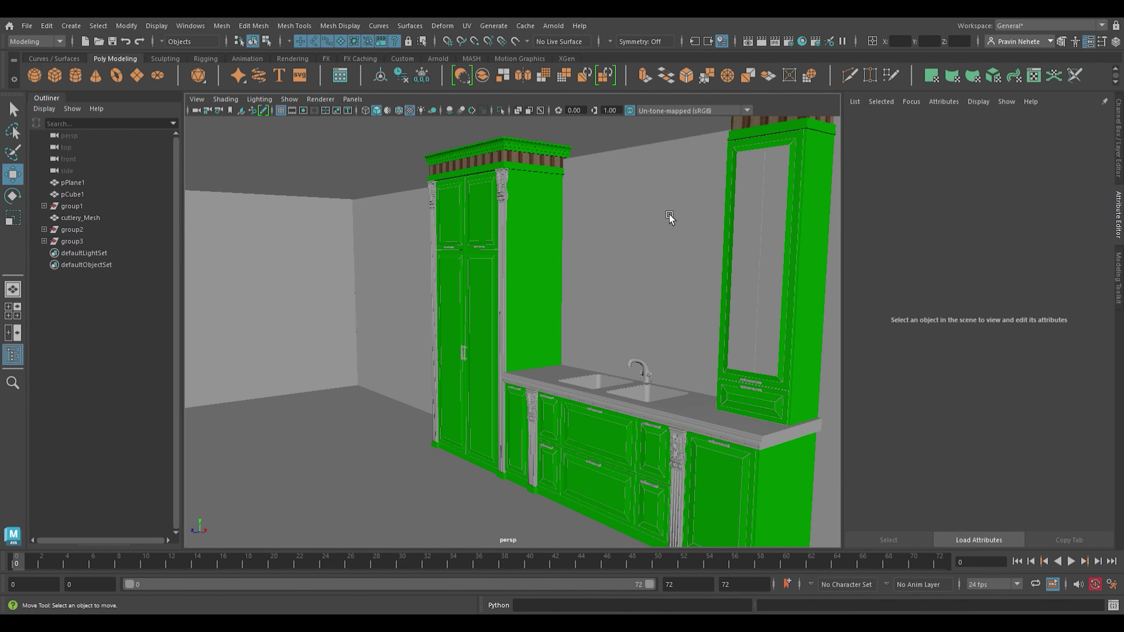
{"action": "scroll", "coordinate": [693, 311], "scroll_direction": "up", "scroll_amount": 3}
{"action": "left_click_drag", "start_coordinate": [693, 312], "coordinate": [575, 310], "text": "alt"}
{"action": "left_click", "coordinate": [575, 401]}
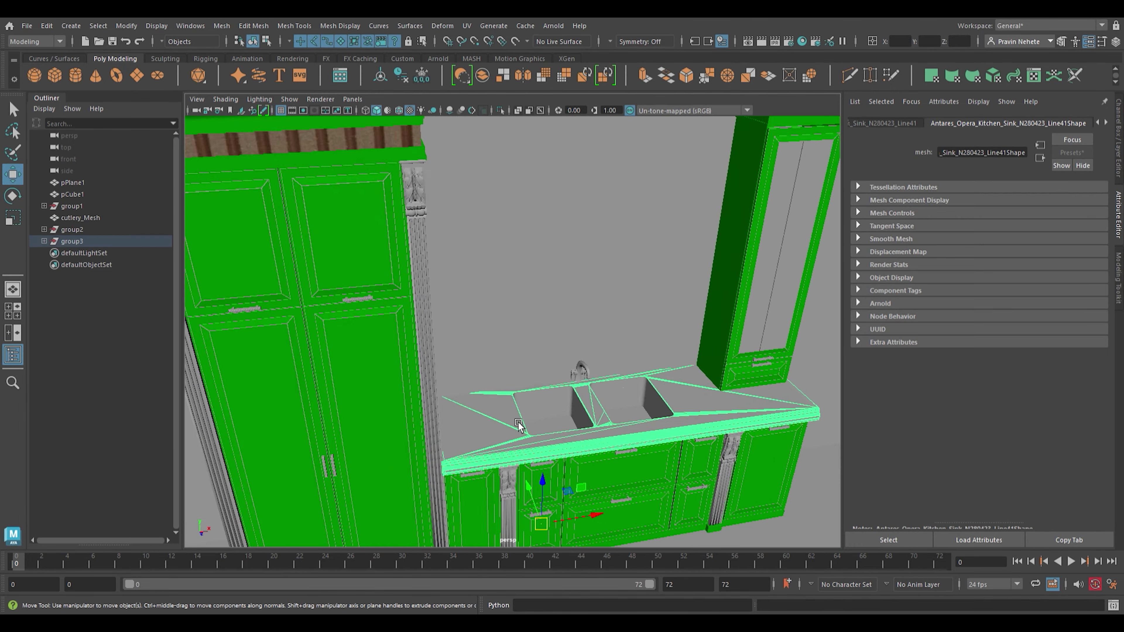
{"action": "key", "text": "f"}
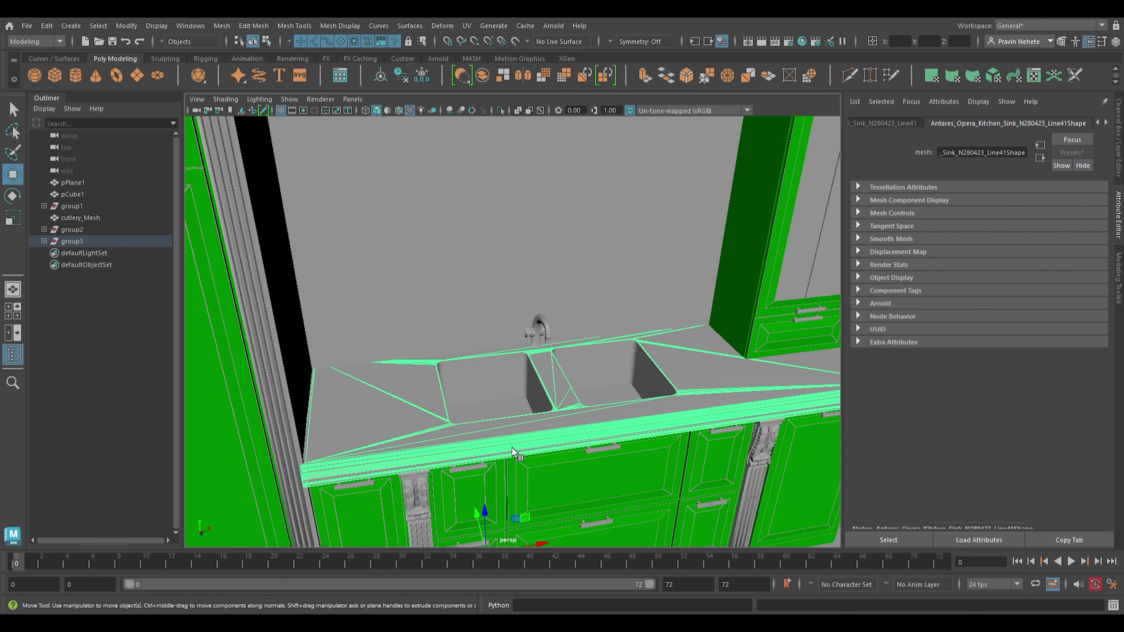
{"action": "left_click", "coordinate": [1089, 272]}
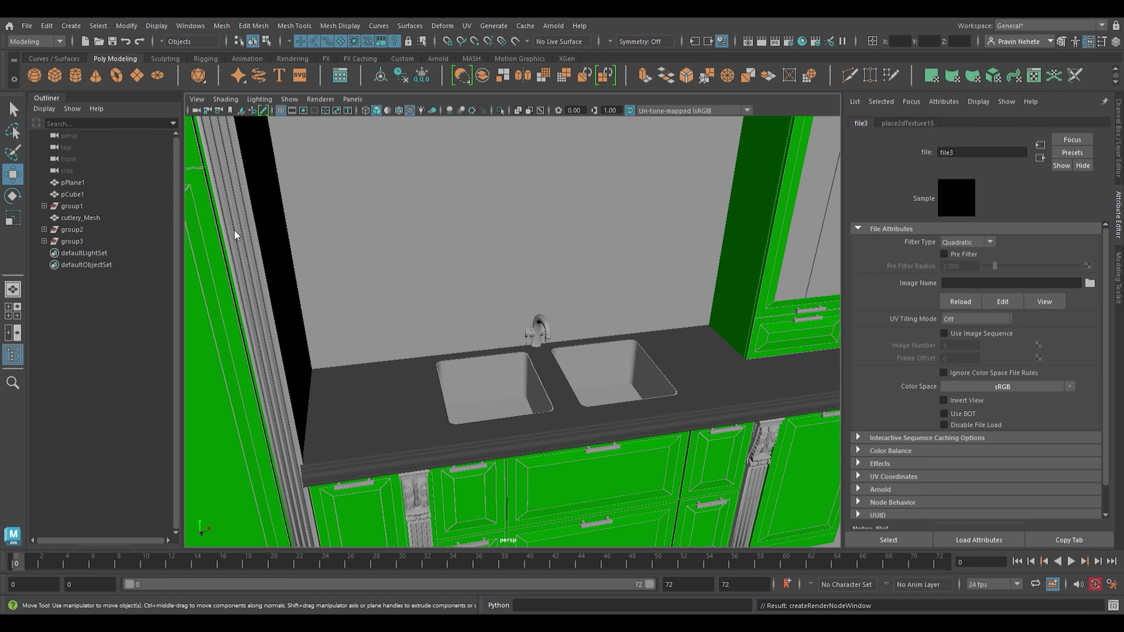
- Select the glass cabinet's inner strip and shelving frame in wireframe display
{"action": "scroll", "coordinate": [632, 364], "scroll_direction": "down", "scroll_amount": 5}
{"action": "scroll", "coordinate": [633, 364], "scroll_direction": "down", "scroll_amount": 3}
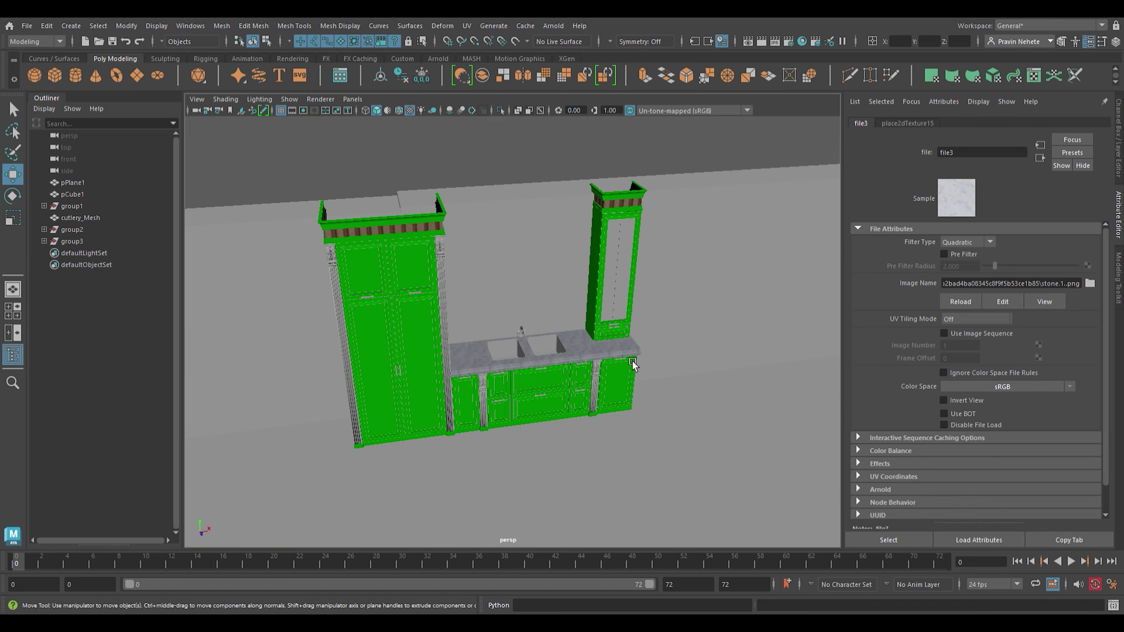
{"action": "scroll", "coordinate": [633, 364], "scroll_direction": "up", "scroll_amount": 3}
{"action": "scroll", "coordinate": [324, 248], "scroll_direction": "up", "scroll_amount": 3}
{"action": "scroll", "coordinate": [390, 371], "scroll_direction": "up", "scroll_amount": 3}
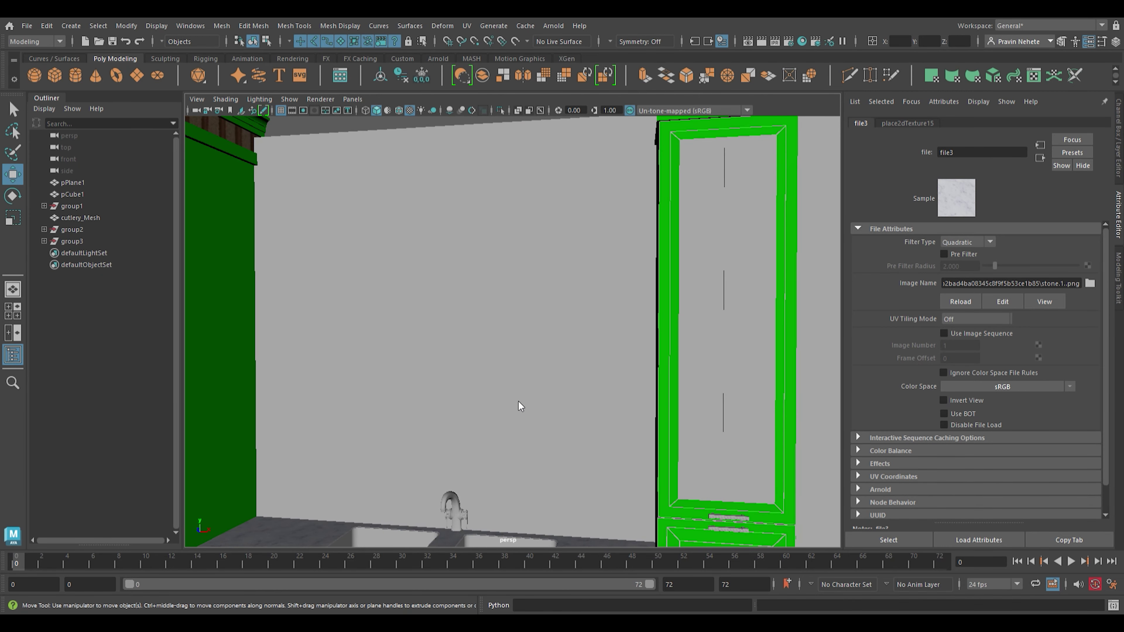
{"action": "left_click", "coordinate": [739, 307]}
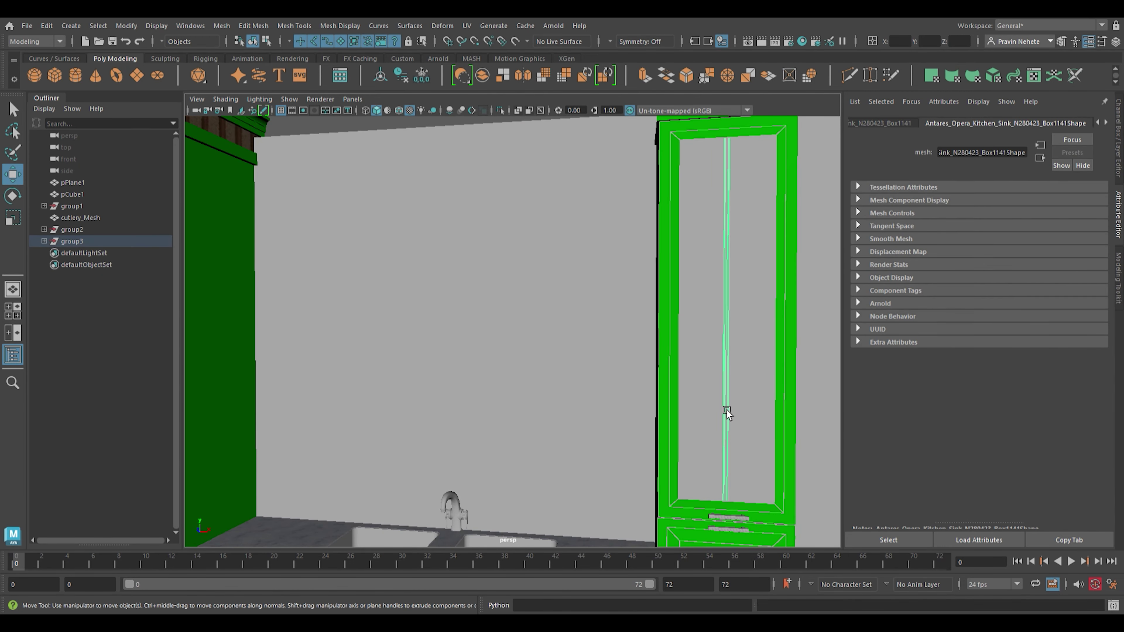
{"action": "key", "text": "4"}
{"action": "left_click", "coordinate": [768, 432]}
- Orbit to a frontal view of the kitchen unit and restore smooth shaded display
{"action": "scroll", "coordinate": [708, 384], "scroll_direction": "down", "scroll_amount": 3}
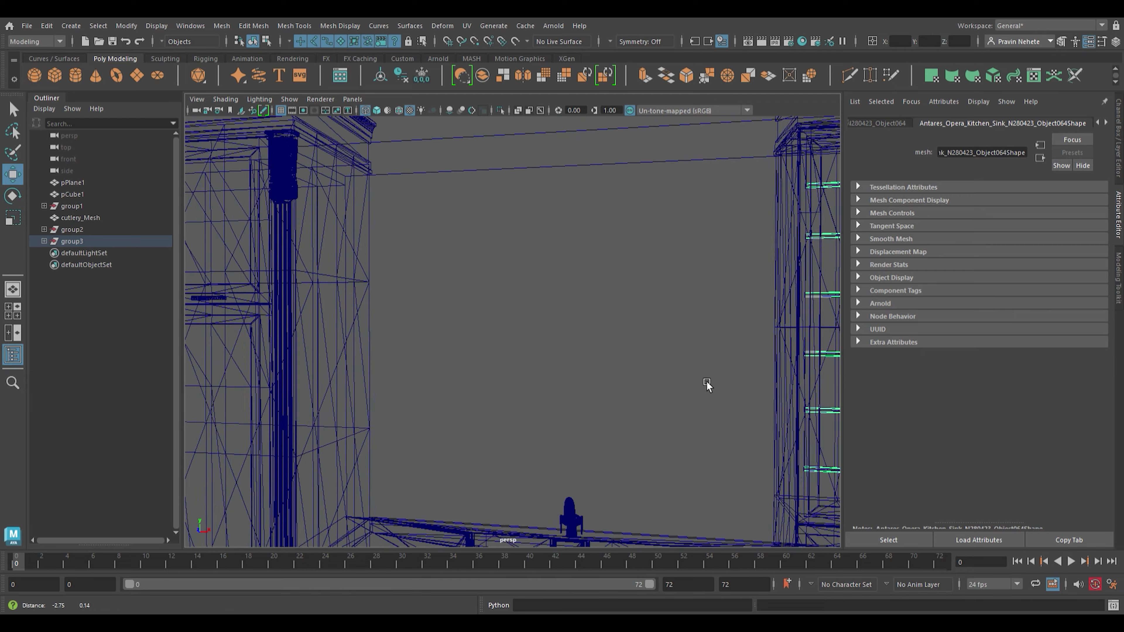
{"action": "scroll", "coordinate": [774, 311], "scroll_direction": "up", "scroll_amount": 3}
{"action": "scroll", "coordinate": [678, 347], "scroll_direction": "down", "scroll_amount": 2}
{"action": "scroll", "coordinate": [557, 432], "scroll_direction": "down", "scroll_amount": 3}
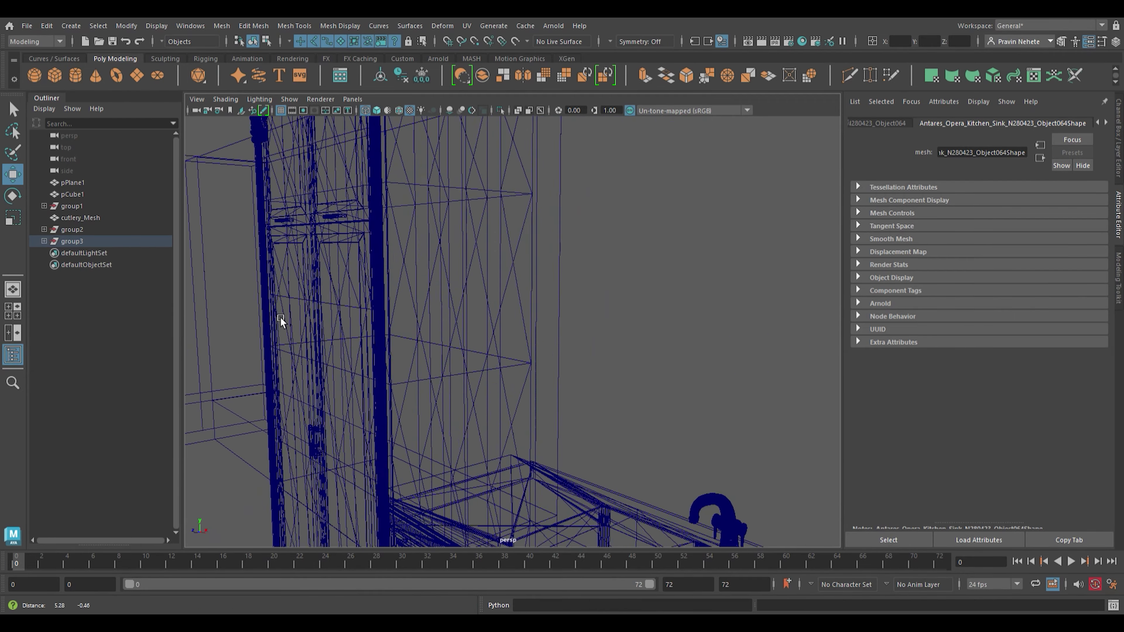
{"action": "scroll", "coordinate": [585, 358], "scroll_direction": "down", "scroll_amount": 5}
{"action": "left_click_drag", "start_coordinate": [586, 358], "coordinate": [664, 337], "text": "alt"}
{"action": "scroll", "coordinate": [708, 319], "scroll_direction": "up", "scroll_amount": 3}
{"action": "key", "text": "5"}
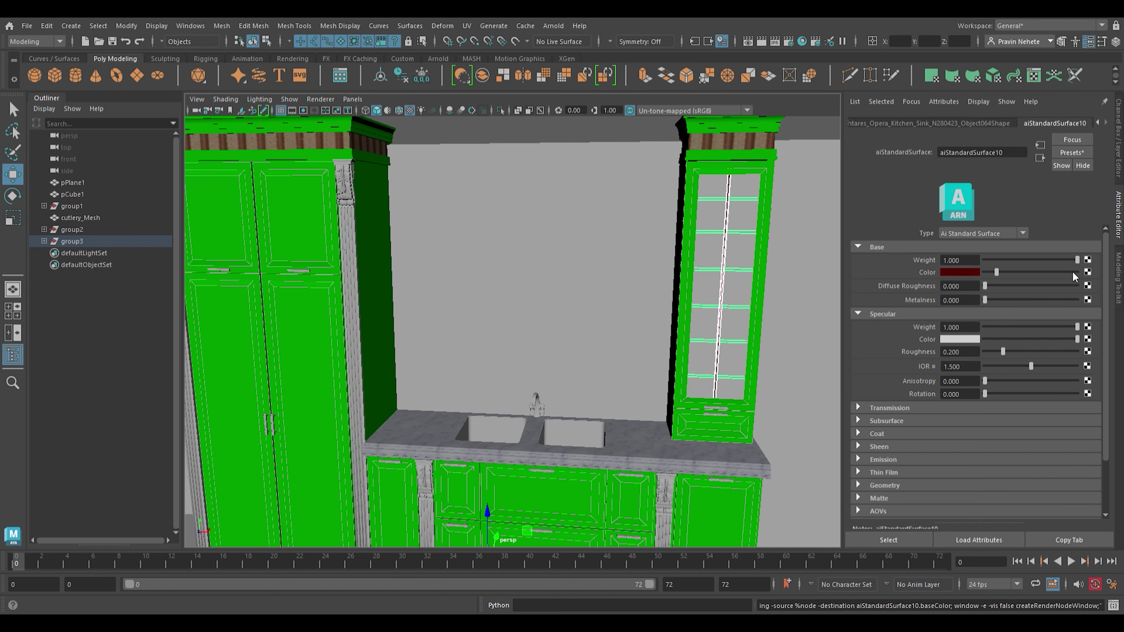
- Give the tall cabinet's glass pane a new aiStandardSurface11 with the Glass preset (IOR 1.520)
{"action": "left_click", "coordinate": [726, 218]}
{"action": "mouse_move", "coordinate": [811, 298]}
{"action": "left_mouse_down", "text": "alt"}
{"action": "mouse_move", "coordinate": [651, 383]}
{"action": "mouse_move", "coordinate": [624, 295]}
{"action": "left_mouse_up", "text": "alt"}
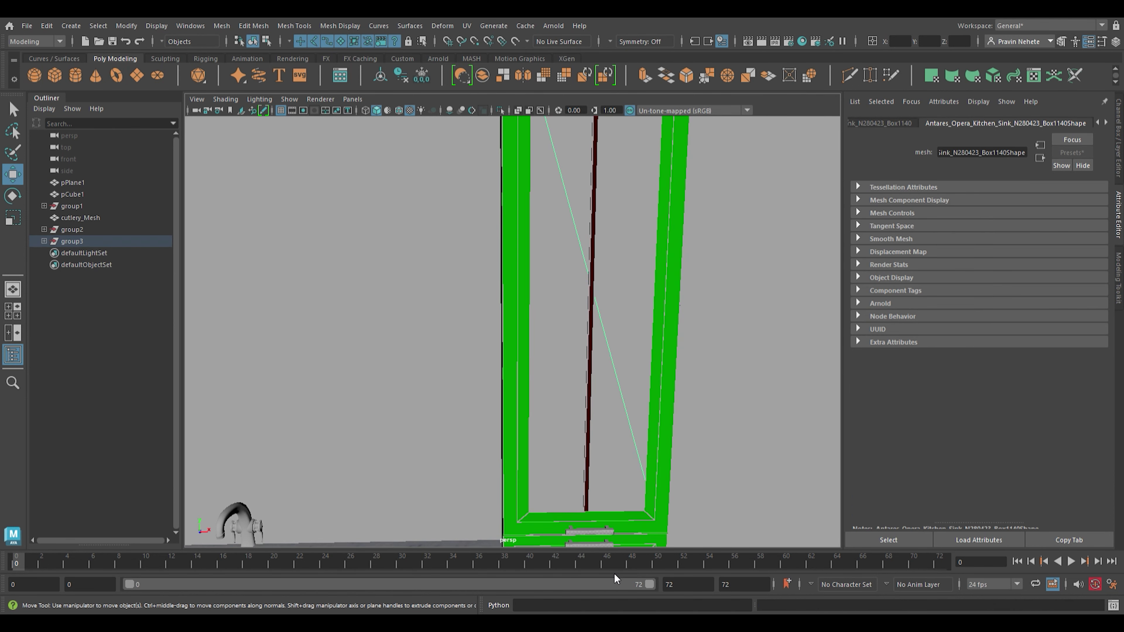
{"action": "left_click", "coordinate": [525, 473]}
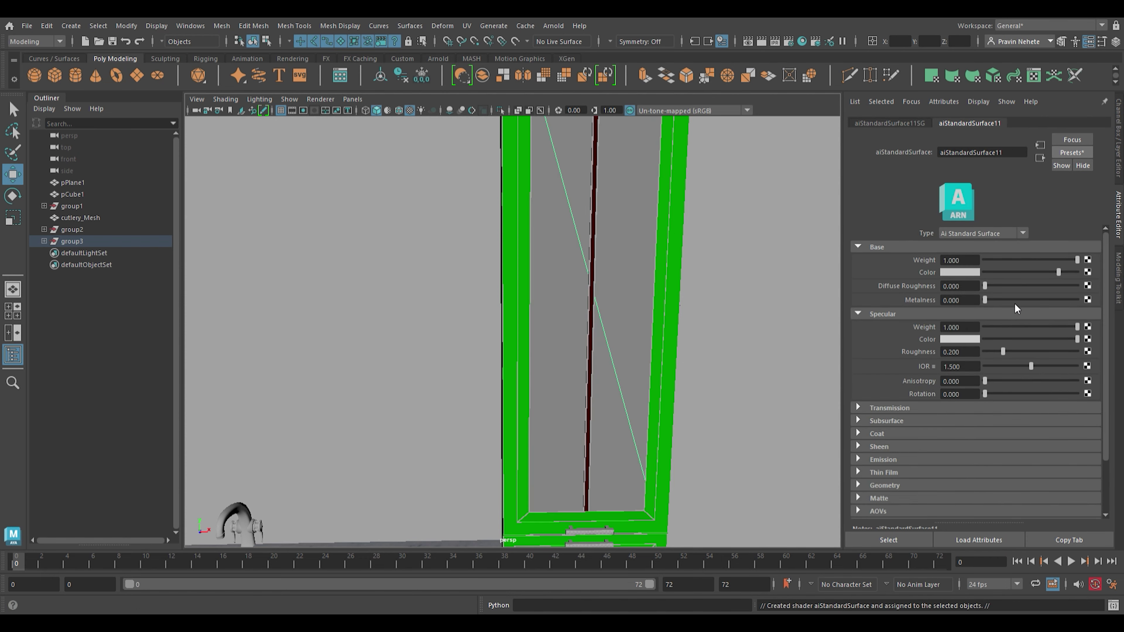
{"action": "left_click_drag", "start_coordinate": [525, 473], "coordinate": [631, 365], "text": "alt"}
{"action": "right_click_drag", "start_coordinate": [630, 365], "coordinate": [664, 399], "text": "alt"}
{"action": "left_click_drag", "start_coordinate": [664, 398], "coordinate": [753, 465], "text": "alt"}
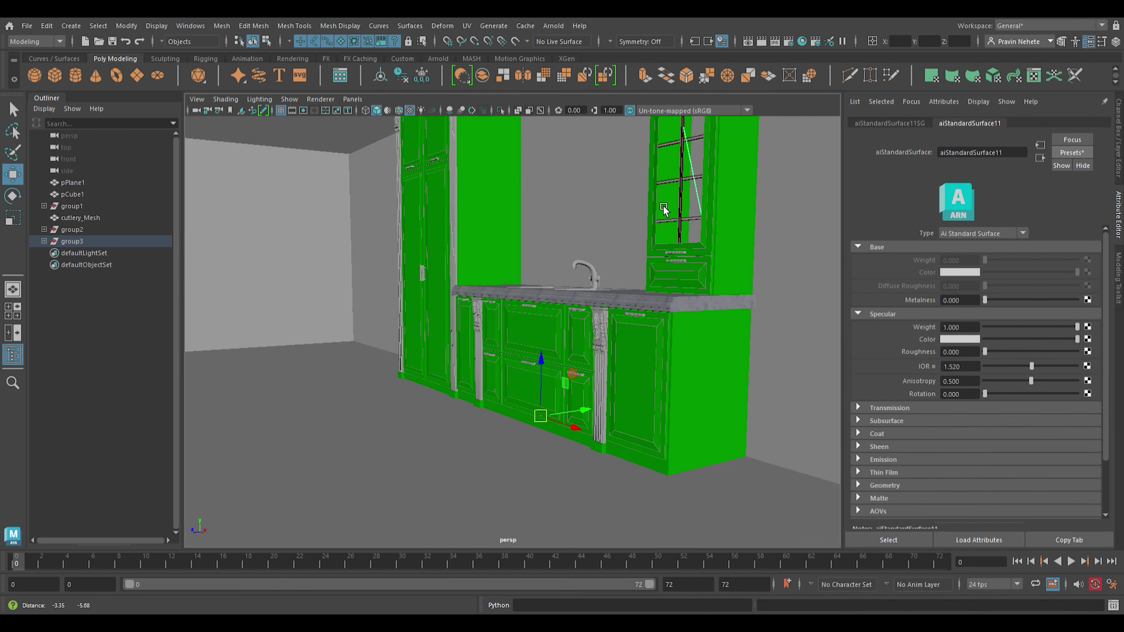
{"action": "right_click_drag", "start_coordinate": [752, 465], "coordinate": [787, 513], "text": "alt"}
{"action": "mouse_move", "coordinate": [788, 513]}
{"action": "left_mouse_down", "text": "alt"}
{"action": "mouse_move", "coordinate": [575, 399]}
{"action": "mouse_move", "coordinate": [539, 354]}
{"action": "left_mouse_up", "text": "alt"}
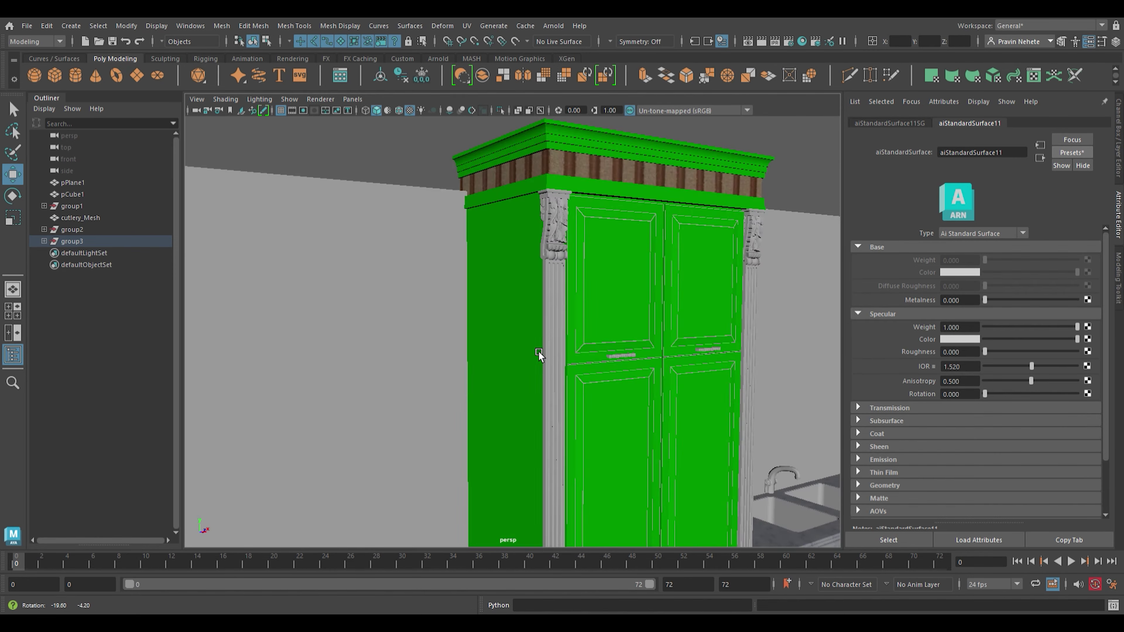
- Assign a default aiStandardSurface12 to both carved capitals flanking the tall cabinet doors, then deselect
{"action": "right_click_drag", "start_coordinate": [540, 354], "coordinate": [424, 220], "text": "alt"}
{"action": "left_click", "coordinate": [424, 219]}
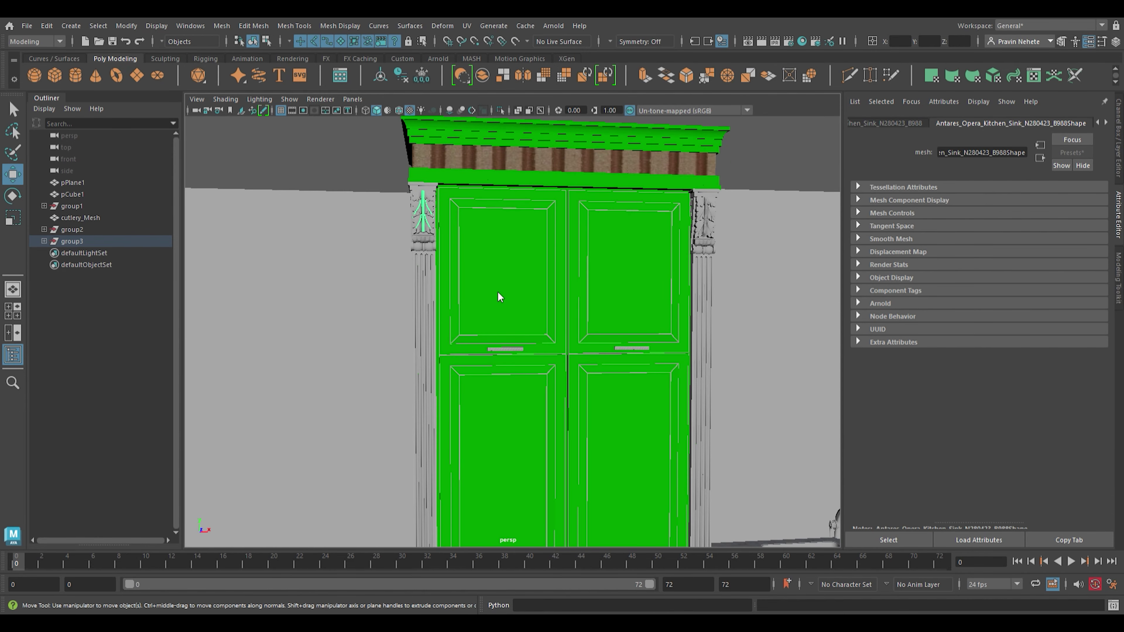
{"action": "left_click", "coordinate": [434, 188]}
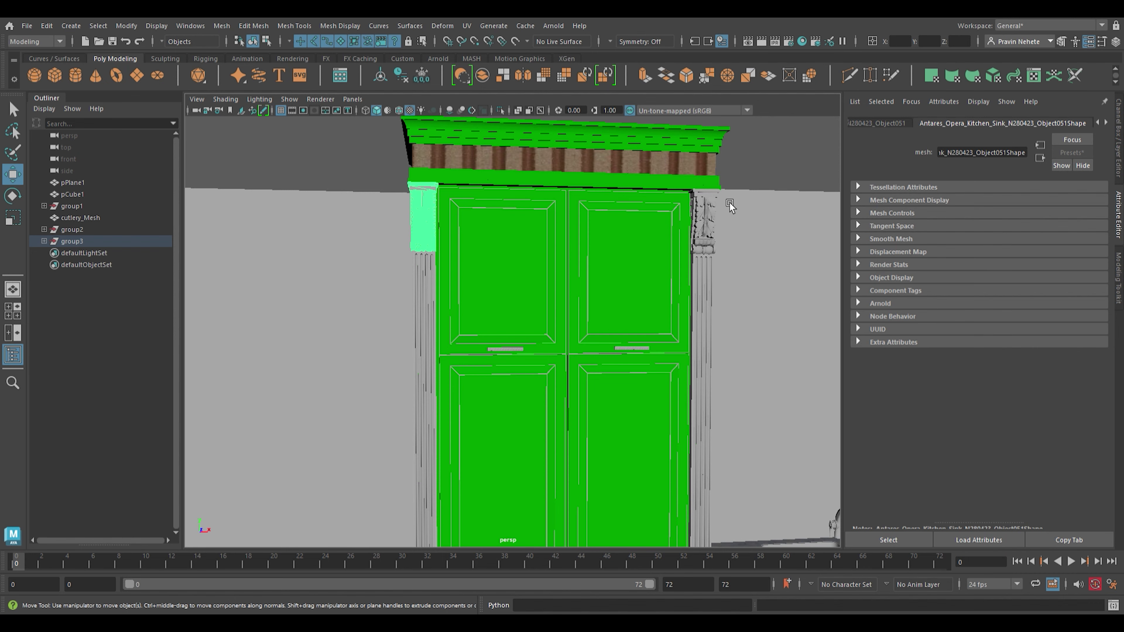
{"action": "left_click", "coordinate": [705, 213]}
{"action": "mouse_move", "coordinate": [672, 221]}
{"action": "right_mouse_down", "text": "alt"}
{"action": "mouse_move", "coordinate": [660, 321]}
{"action": "mouse_move", "coordinate": [537, 363]}
{"action": "right_mouse_up", "text": "alt"}
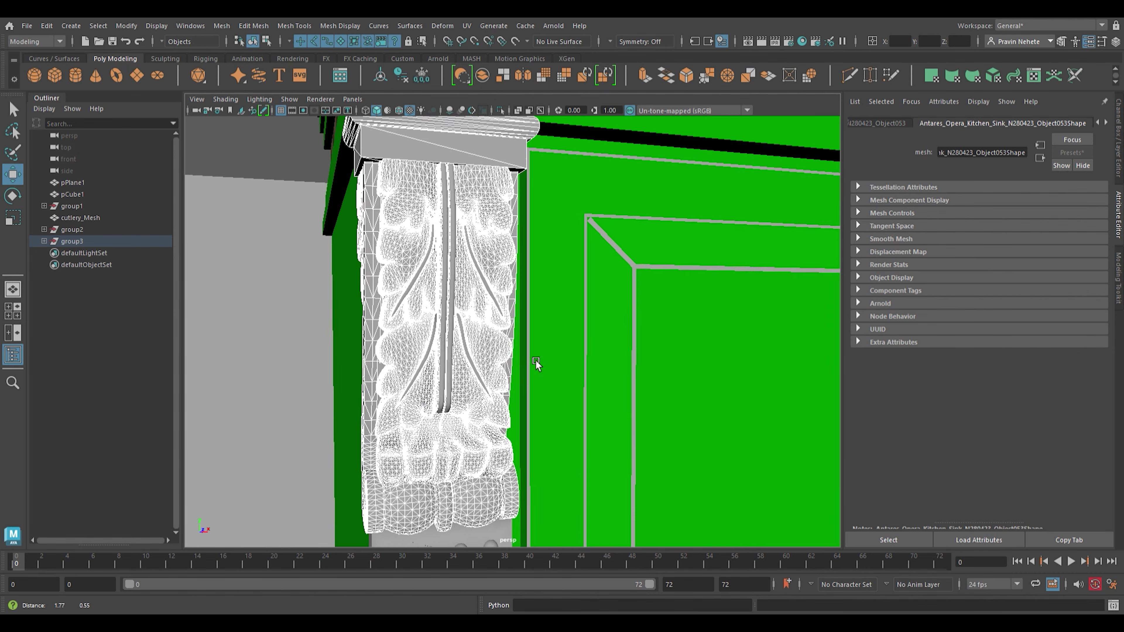
{"action": "left_click_drag", "start_coordinate": [536, 363], "coordinate": [520, 254], "text": "alt"}
{"action": "mouse_move", "coordinate": [437, 248]}
{"action": "left_mouse_down", "text": "alt"}
{"action": "mouse_move", "coordinate": [563, 301]}
{"action": "mouse_move", "coordinate": [432, 309]}
{"action": "left_mouse_up", "text": "alt"}
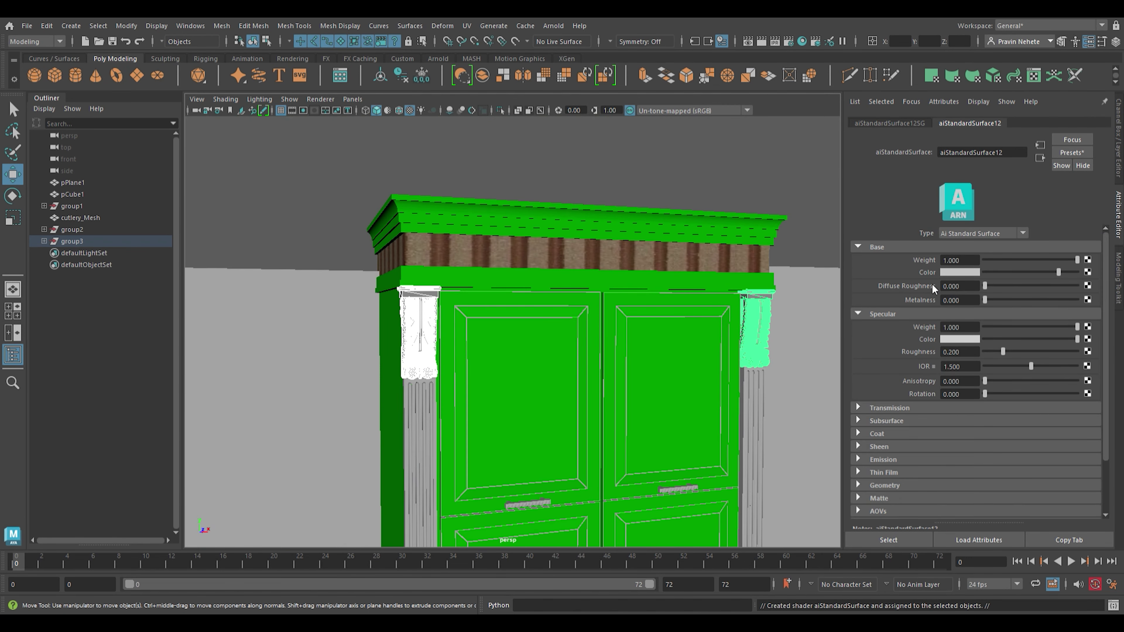
{"action": "left_click", "coordinate": [668, 173]}
{"action": "scroll", "coordinate": [698, 327], "scroll_direction": "down", "scroll_amount": 5}
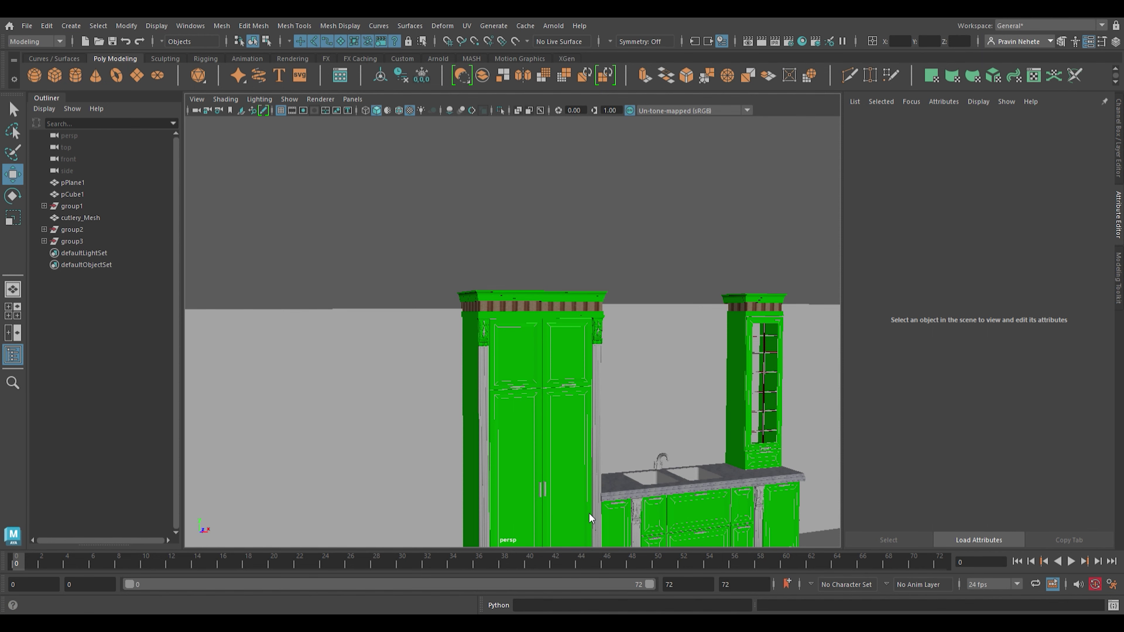
- Select a tall-cabinet door part and expand group3 in the Outliner to list its meshes
{"action": "mouse_move", "coordinate": [568, 375]}
{"action": "left_mouse_down", "text": "alt"}
{"action": "mouse_move", "coordinate": [409, 402]}
{"action": "mouse_move", "coordinate": [569, 367]}
{"action": "left_mouse_up", "text": "alt"}
{"action": "scroll", "coordinate": [569, 366], "scroll_direction": "up", "scroll_amount": 5}
{"action": "scroll", "coordinate": [593, 350], "scroll_direction": "up", "scroll_amount": 5}
{"action": "scroll", "coordinate": [620, 337], "scroll_direction": "up", "scroll_amount": 5}
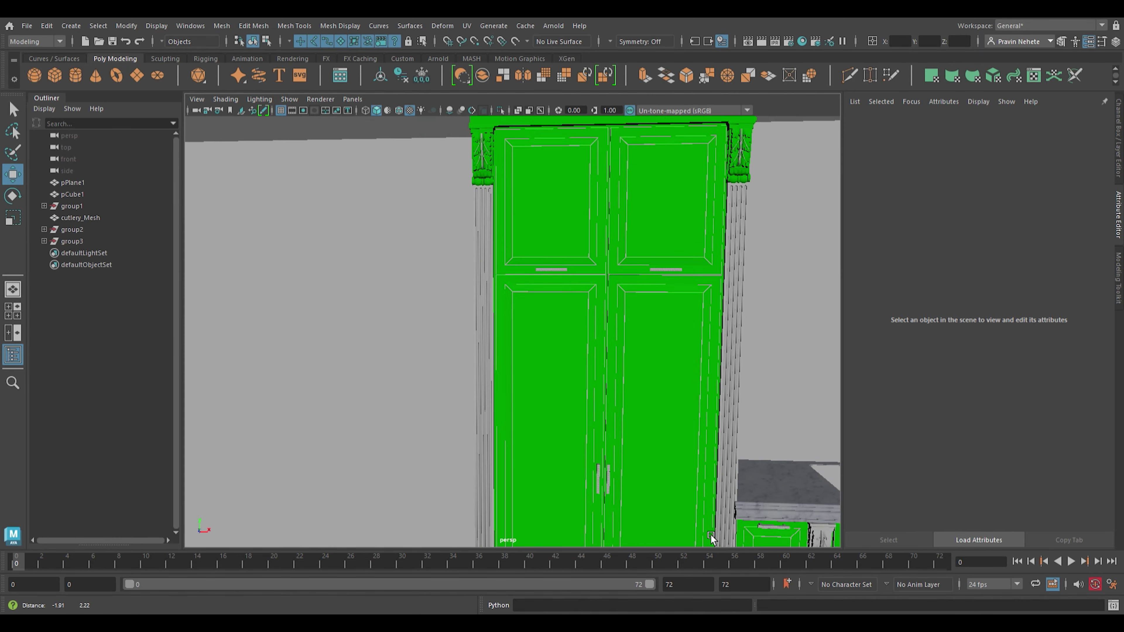
{"action": "scroll", "coordinate": [645, 320], "scroll_direction": "up", "scroll_amount": 4}
{"action": "scroll", "coordinate": [645, 321], "scroll_direction": "down", "scroll_amount": 1}
{"action": "left_click", "coordinate": [584, 243]}
{"action": "scroll", "coordinate": [592, 262], "scroll_direction": "down", "scroll_amount": 3}
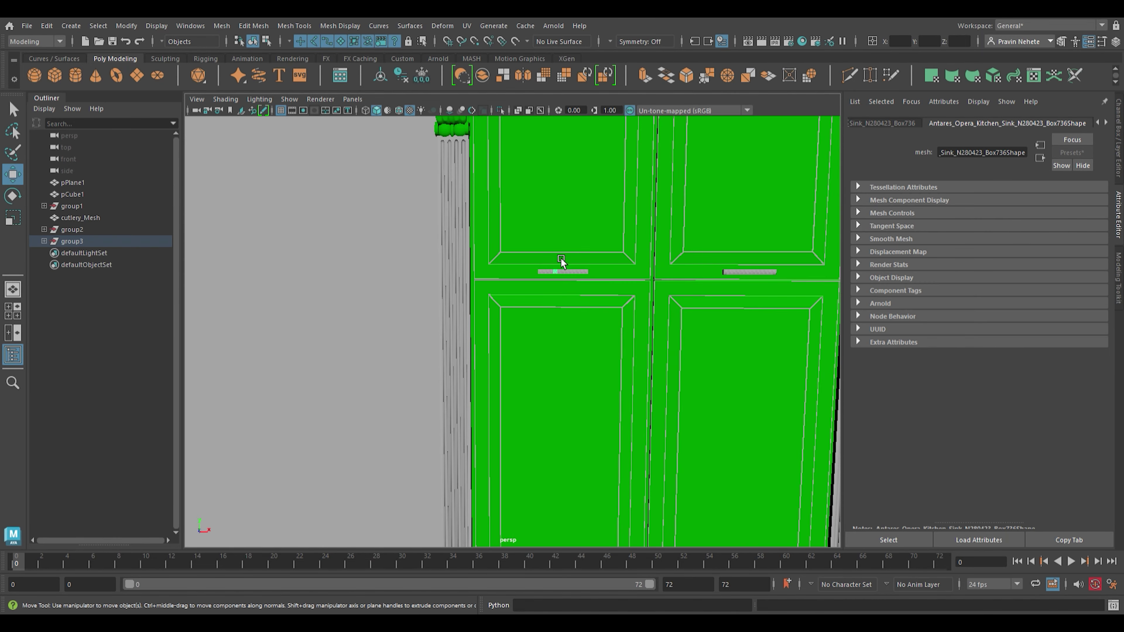
{"action": "left_click", "coordinate": [44, 241]}
{"action": "key", "text": "f"}
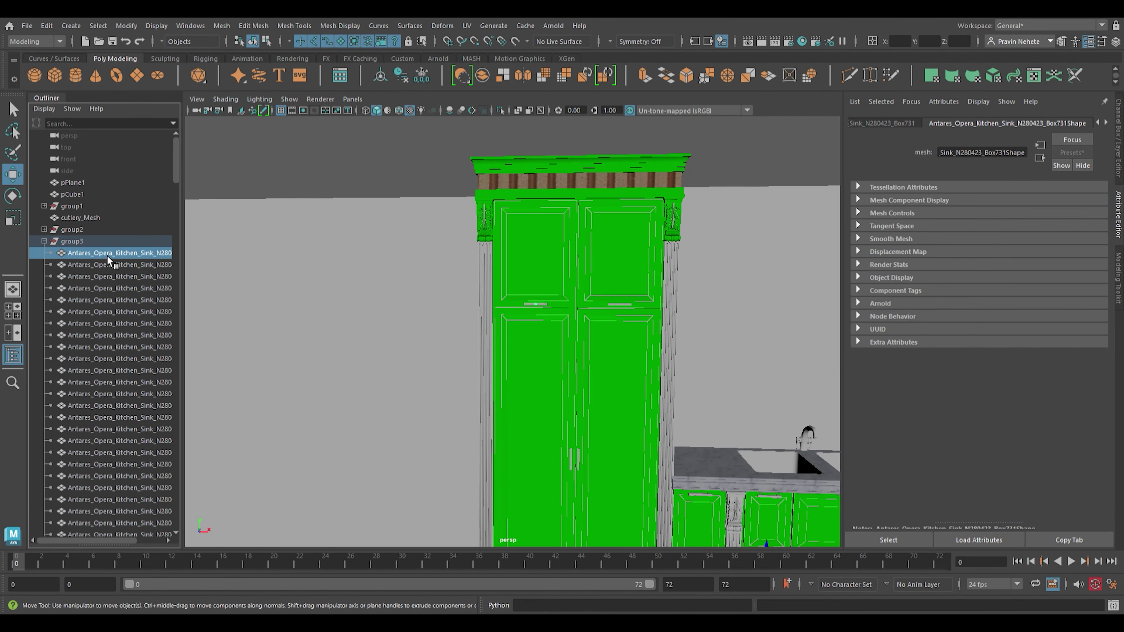
- Select a run of group3's child meshes, then the right cabinet door
{"action": "mouse_move", "coordinate": [107, 256]}
{"action": "left_mouse_down"}
{"action": "mouse_move", "coordinate": [141, 313]}
{"action": "mouse_move", "coordinate": [139, 419]}
{"action": "left_mouse_up"}
{"action": "scroll", "coordinate": [451, 422], "scroll_direction": "down", "scroll_amount": 3}
{"action": "mouse_move", "coordinate": [452, 422]}
{"action": "left_mouse_down", "text": "alt"}
{"action": "mouse_move", "coordinate": [426, 339]}
{"action": "mouse_move", "coordinate": [510, 455]}
{"action": "left_mouse_up", "text": "alt"}
{"action": "scroll", "coordinate": [511, 450], "scroll_direction": "up", "scroll_amount": 5}
{"action": "scroll", "coordinate": [512, 450], "scroll_direction": "up", "scroll_amount": 5}
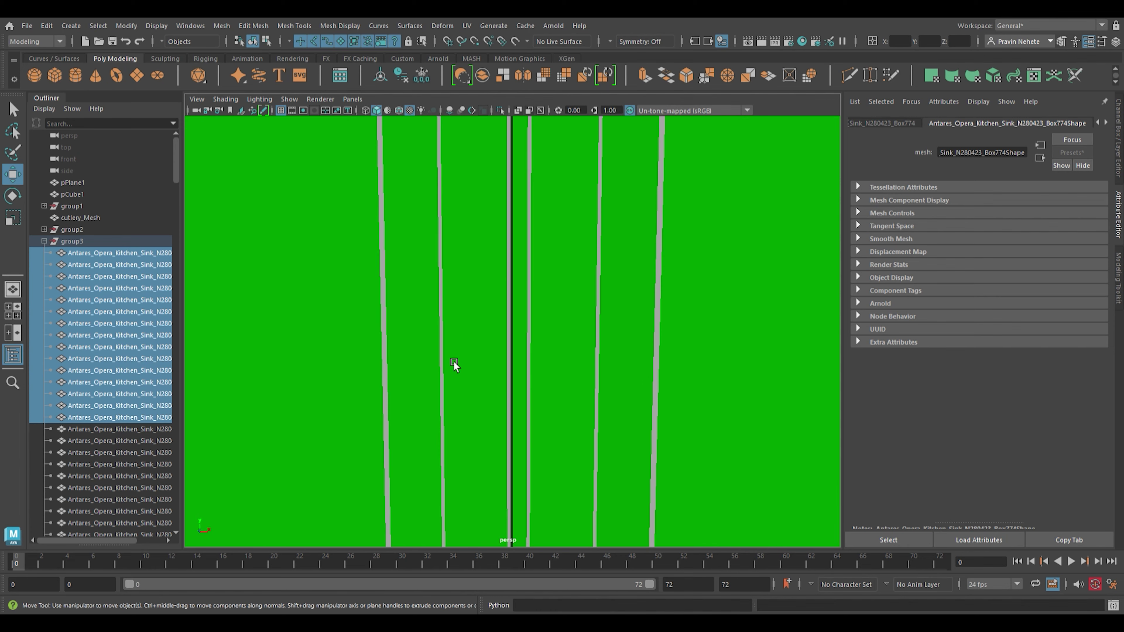
{"action": "scroll", "coordinate": [487, 383], "scroll_direction": "down", "scroll_amount": 2}
{"action": "scroll", "coordinate": [485, 321], "scroll_direction": "down", "scroll_amount": 2}
{"action": "left_click", "coordinate": [490, 417], "text": "shift"}
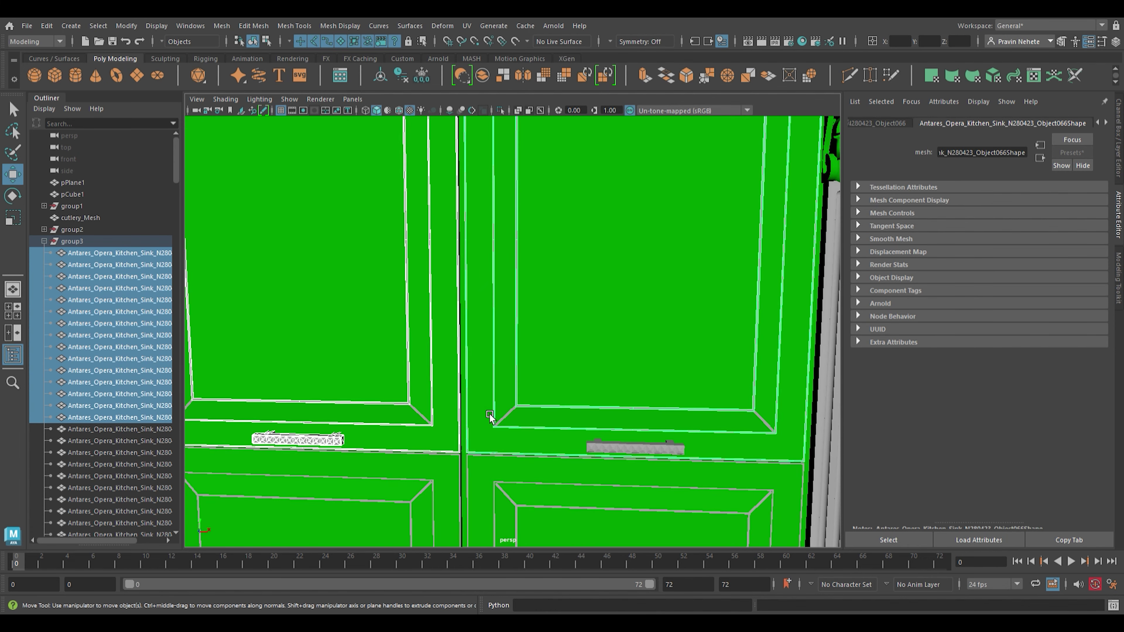
- Narrow the selection to the door-handle bar pieces, ending on Box733
{"action": "scroll", "coordinate": [577, 321], "scroll_direction": "up", "scroll_amount": 2}
{"action": "scroll", "coordinate": [652, 382], "scroll_direction": "up", "scroll_amount": 3}
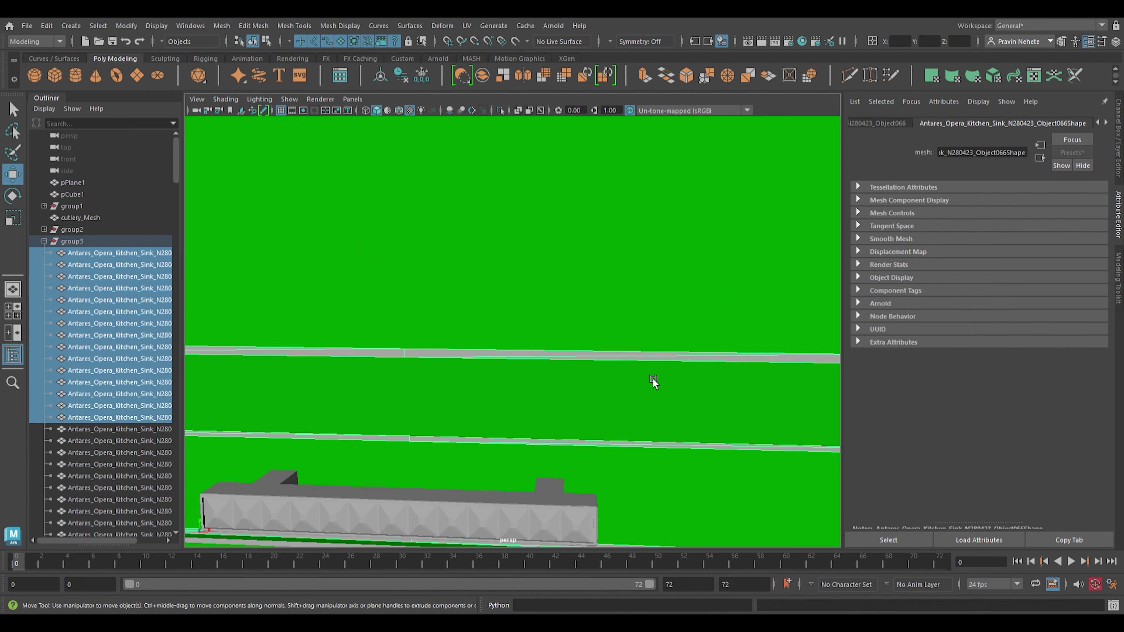
{"action": "scroll", "coordinate": [303, 385], "scroll_direction": "up", "scroll_amount": 2}
{"action": "scroll", "coordinate": [597, 421], "scroll_direction": "up", "scroll_amount": 3}
{"action": "scroll", "coordinate": [530, 442], "scroll_direction": "down", "scroll_amount": 3}
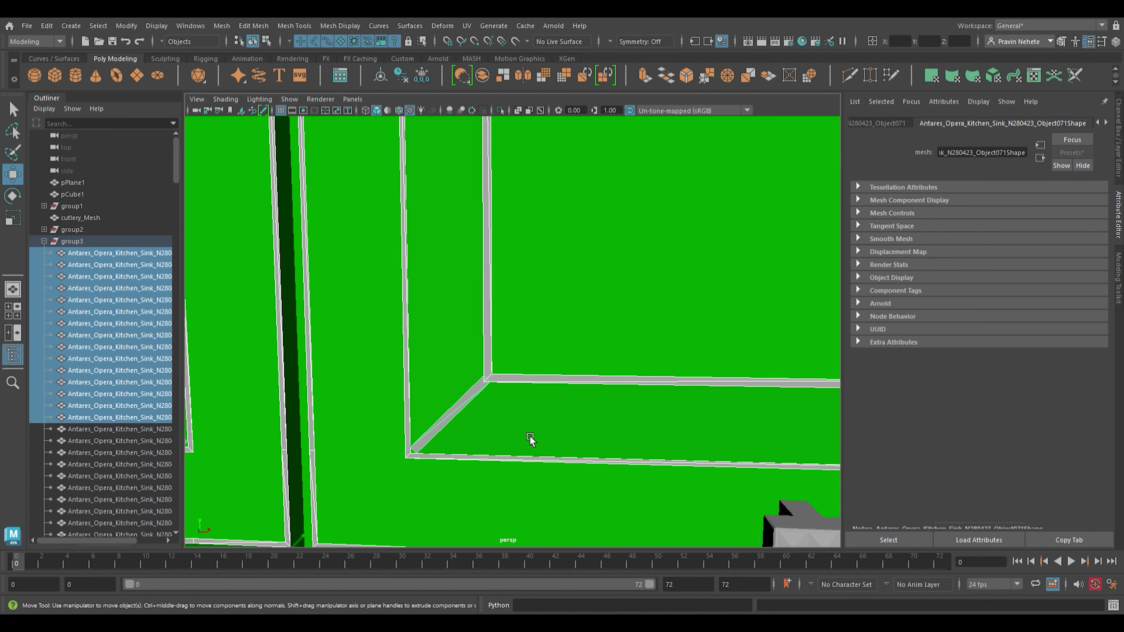
{"action": "left_click", "coordinate": [333, 357], "text": "shift"}
{"action": "scroll", "coordinate": [609, 408], "scroll_direction": "down", "scroll_amount": 3}
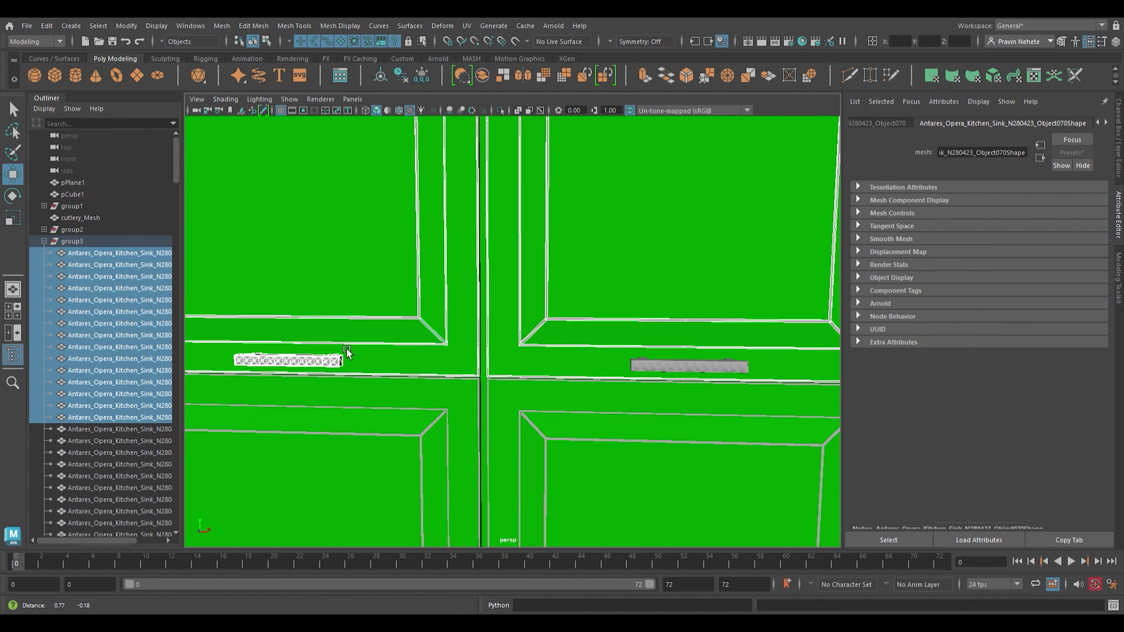
{"action": "scroll", "coordinate": [642, 396], "scroll_direction": "up", "scroll_amount": 3}
{"action": "scroll", "coordinate": [745, 437], "scroll_direction": "up", "scroll_amount": 2}
{"action": "left_click", "coordinate": [745, 437], "text": "shift"}
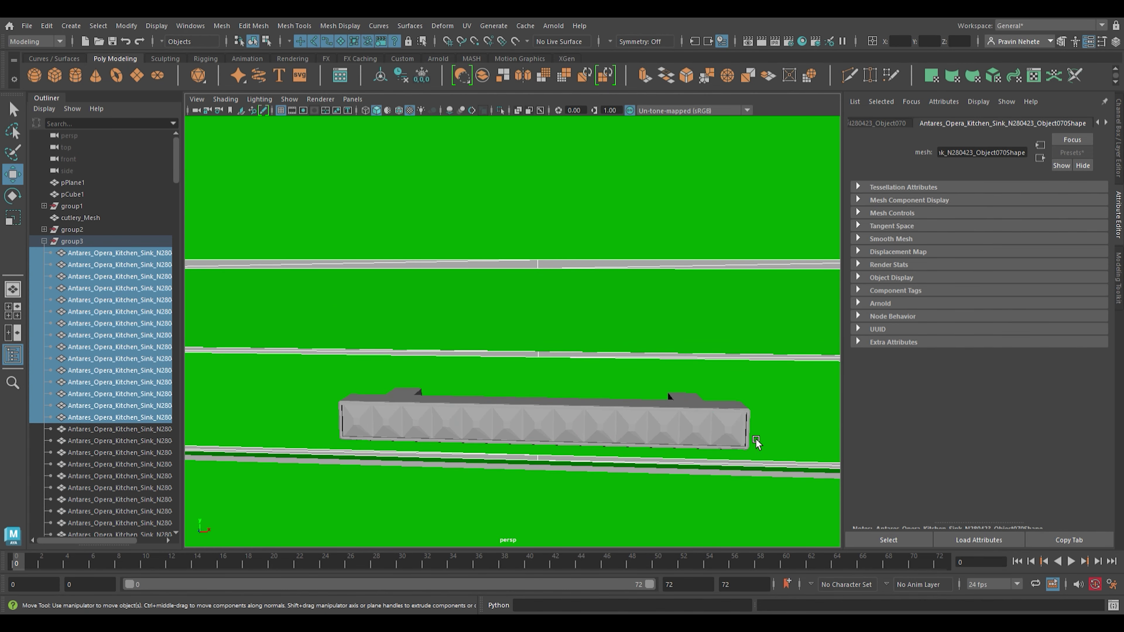
{"action": "left_click", "coordinate": [752, 440]}
{"action": "scroll", "coordinate": [447, 420], "scroll_direction": "up", "scroll_amount": 3}
{"action": "scroll", "coordinate": [509, 398], "scroll_direction": "down", "scroll_amount": 3}
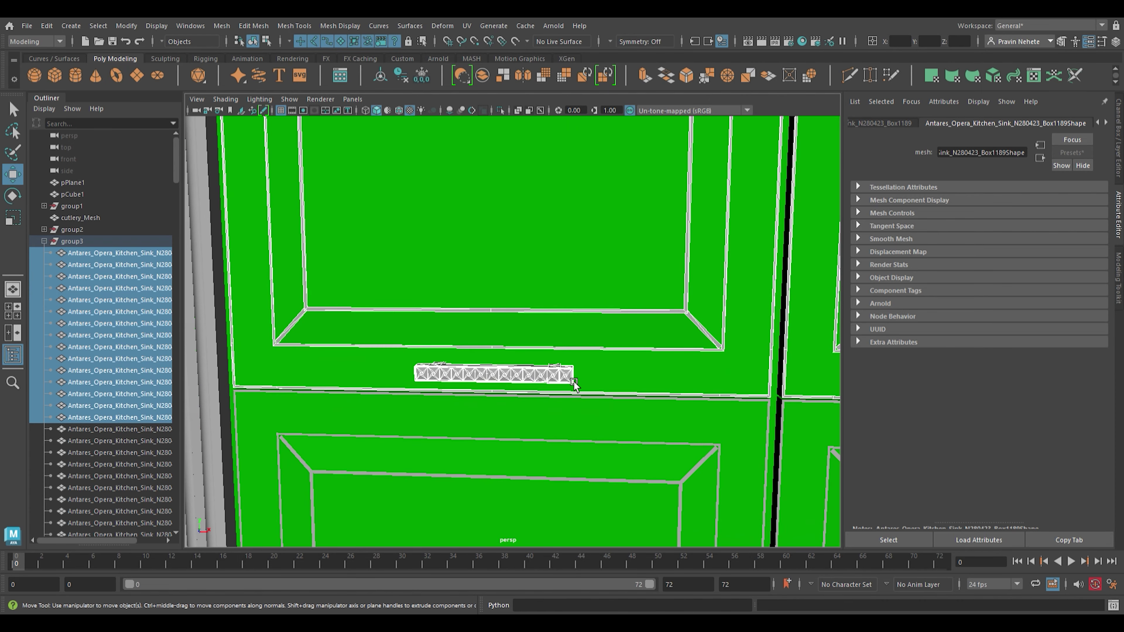
{"action": "scroll", "coordinate": [509, 399], "scroll_direction": "up", "scroll_amount": 3}
{"action": "left_click", "coordinate": [614, 478], "text": "shift"}
{"action": "left_click_drag", "start_coordinate": [615, 478], "coordinate": [235, 460], "text": "shift"}
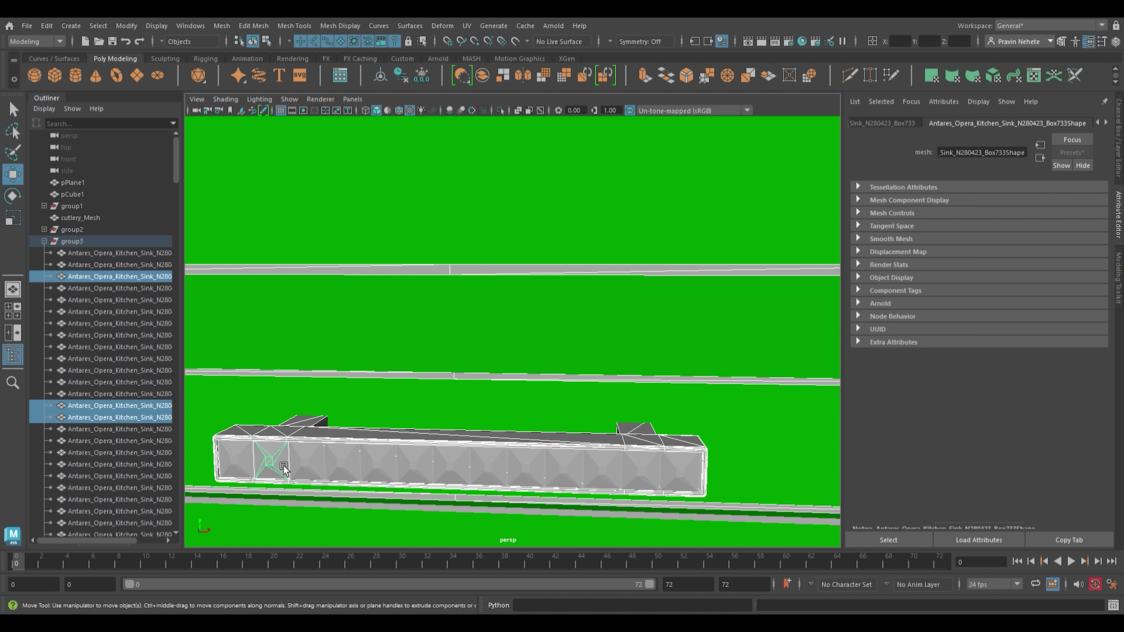
{"action": "middle_click_drag", "start_coordinate": [482, 443], "coordinate": [417, 372], "text": "alt"}
{"action": "scroll", "coordinate": [487, 385], "scroll_direction": "up", "scroll_amount": 5}
{"action": "scroll", "coordinate": [531, 377], "scroll_direction": "down", "scroll_amount": 5}
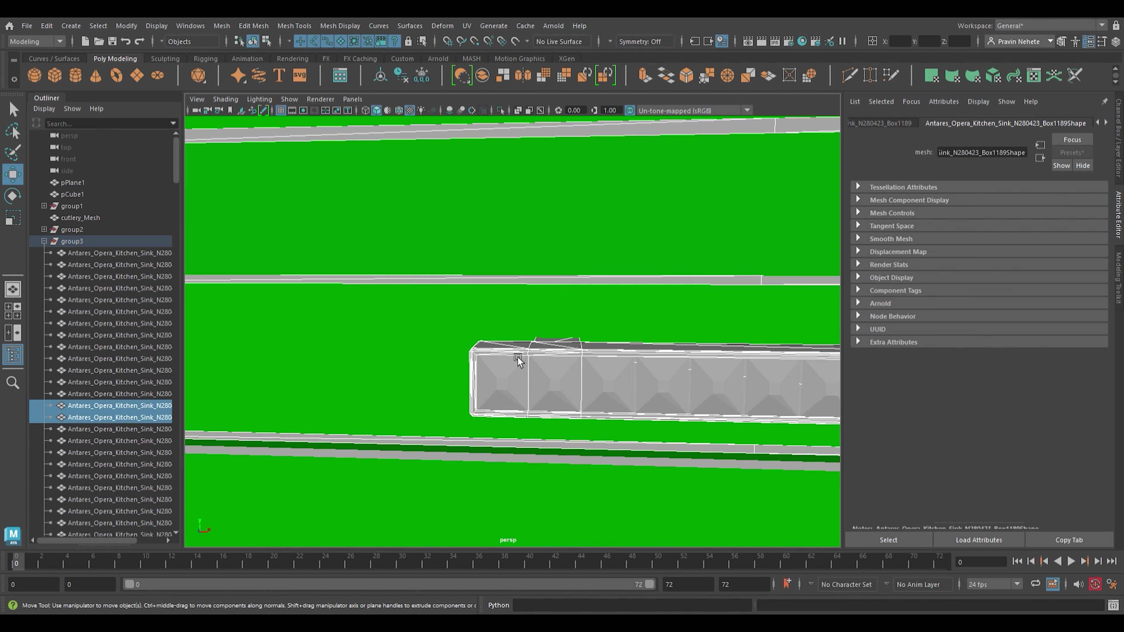
{"action": "left_click", "coordinate": [520, 359], "text": "shift"}
{"action": "scroll", "coordinate": [620, 398], "scroll_direction": "down", "scroll_amount": 3}
{"action": "scroll", "coordinate": [667, 414], "scroll_direction": "down", "scroll_amount": 3}
{"action": "scroll", "coordinate": [472, 359], "scroll_direction": "down", "scroll_amount": 2}
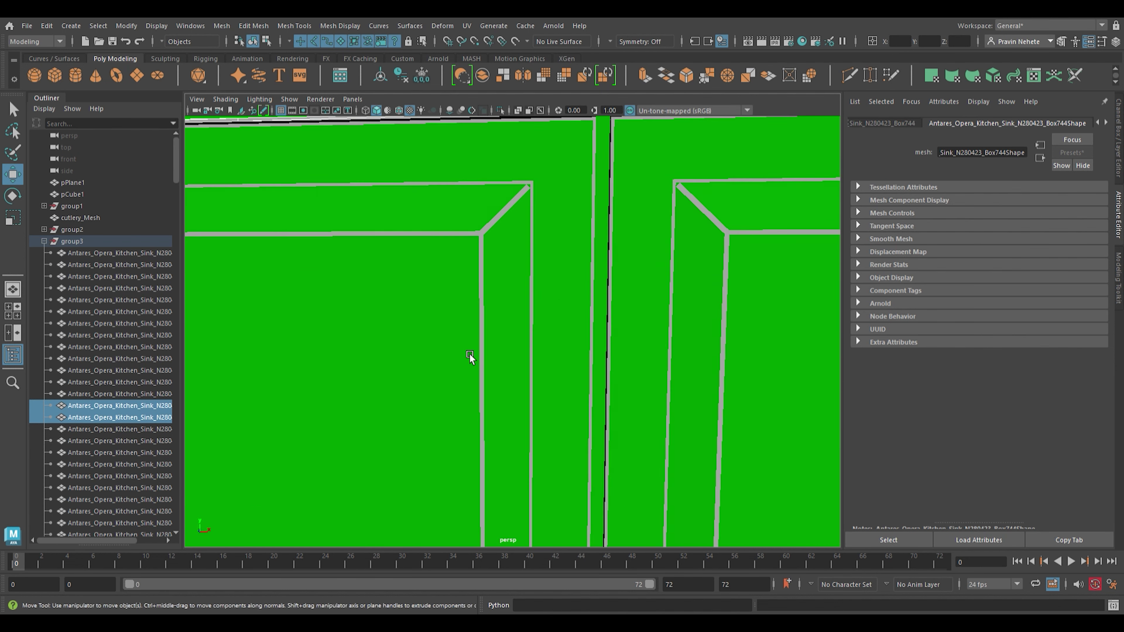
{"action": "scroll", "coordinate": [582, 407], "scroll_direction": "down", "scroll_amount": 3}
{"action": "scroll", "coordinate": [565, 341], "scroll_direction": "down", "scroll_amount": 2}
{"action": "scroll", "coordinate": [576, 310], "scroll_direction": "up", "scroll_amount": 2}
{"action": "scroll", "coordinate": [620, 319], "scroll_direction": "up", "scroll_amount": 2}
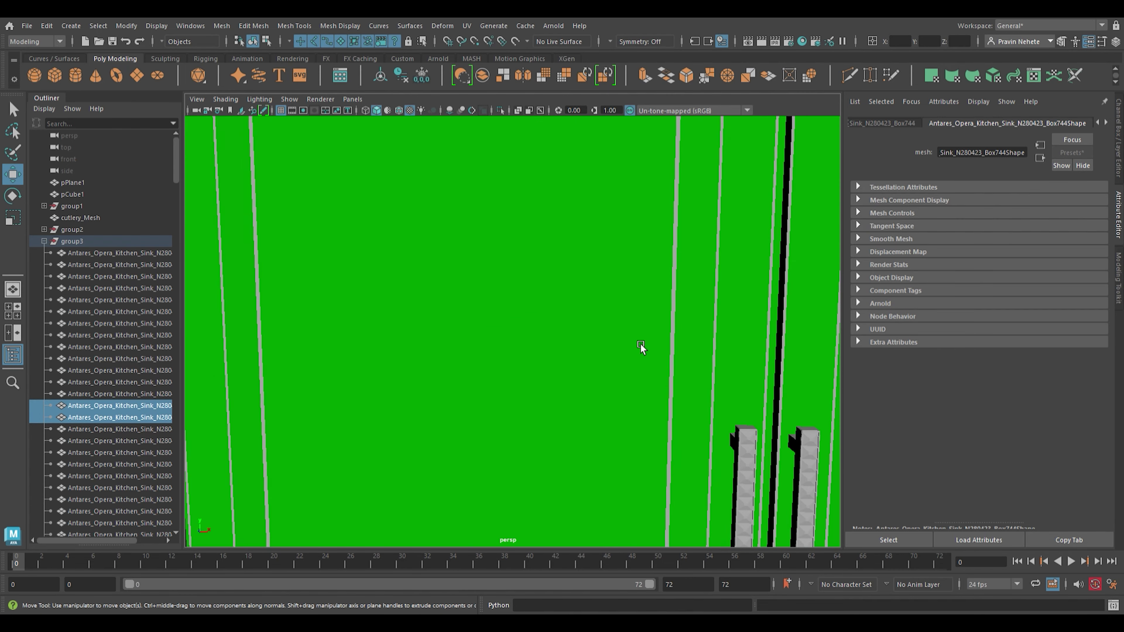
{"action": "scroll", "coordinate": [575, 332], "scroll_direction": "up", "scroll_amount": 2}
{"action": "scroll", "coordinate": [536, 346], "scroll_direction": "up", "scroll_amount": 2}
{"action": "left_click_drag", "start_coordinate": [526, 359], "coordinate": [636, 335], "text": "alt"}
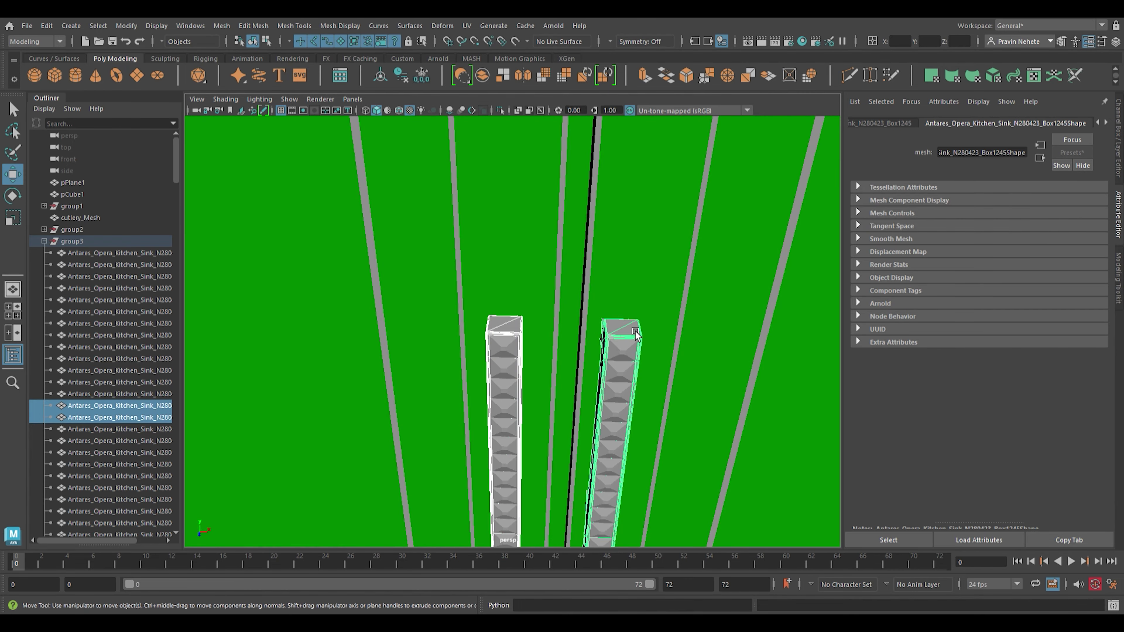
{"action": "mouse_move", "coordinate": [595, 296]}
{"action": "left_mouse_down", "text": "alt"}
{"action": "mouse_move", "coordinate": [568, 307]}
{"action": "mouse_move", "coordinate": [567, 344]}
{"action": "mouse_move", "coordinate": [598, 371]}
{"action": "mouse_move", "coordinate": [552, 346]}
{"action": "mouse_move", "coordinate": [426, 427]}
{"action": "mouse_move", "coordinate": [367, 177]}
{"action": "left_mouse_up", "text": "alt"}
{"action": "scroll", "coordinate": [595, 399], "scroll_direction": "down", "scroll_amount": 2}
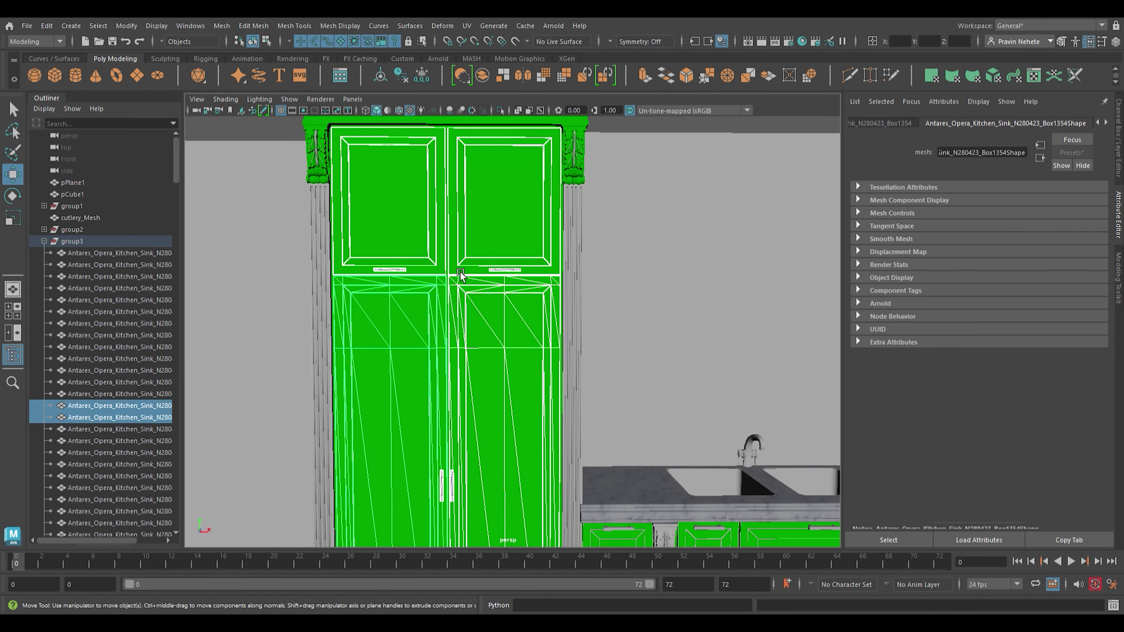
{"action": "scroll", "coordinate": [361, 168], "scroll_direction": "up", "scroll_amount": 5}
{"action": "scroll", "coordinate": [360, 168], "scroll_direction": "down", "scroll_amount": 3}
{"action": "left_click", "coordinate": [522, 427]}
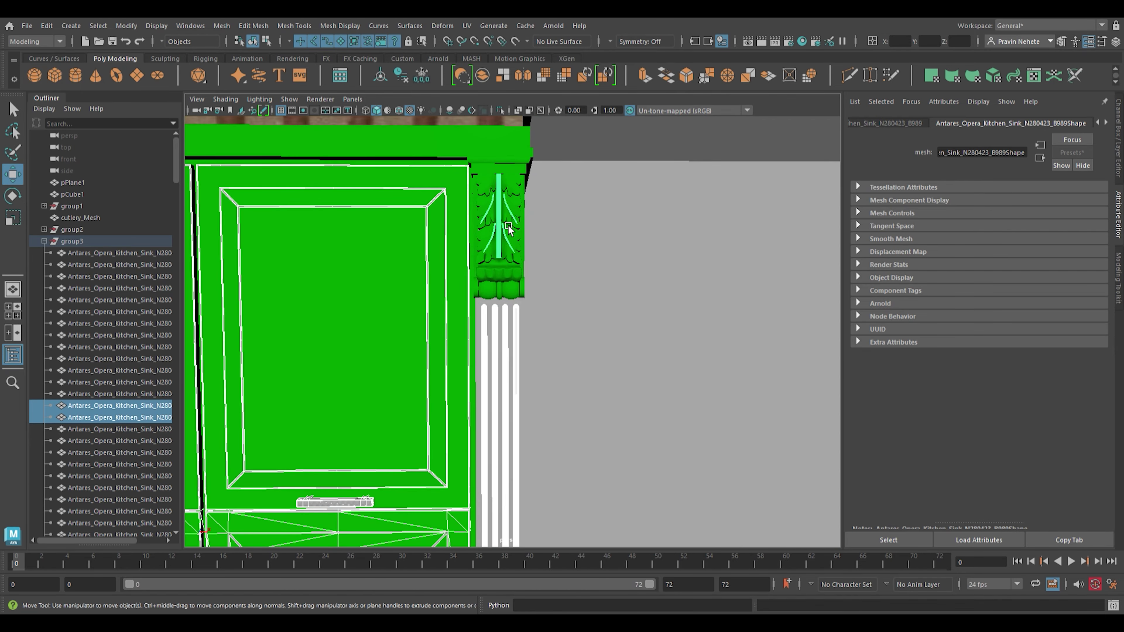
{"action": "mouse_move", "coordinate": [522, 427]}
{"action": "left_mouse_down", "text": "alt"}
{"action": "mouse_move", "coordinate": [822, 273]}
{"action": "mouse_move", "coordinate": [633, 308]}
{"action": "left_mouse_up", "text": "alt"}
{"action": "left_click", "coordinate": [569, 372], "text": "shift"}
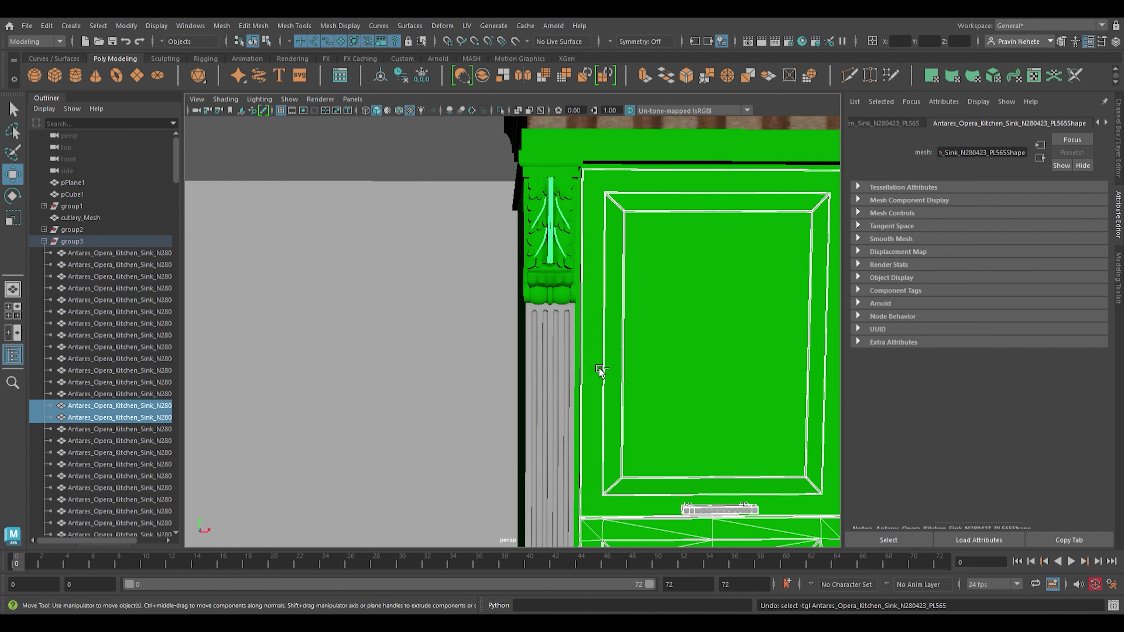
{"action": "left_click", "coordinate": [567, 371]}
{"action": "key", "text": "f"}
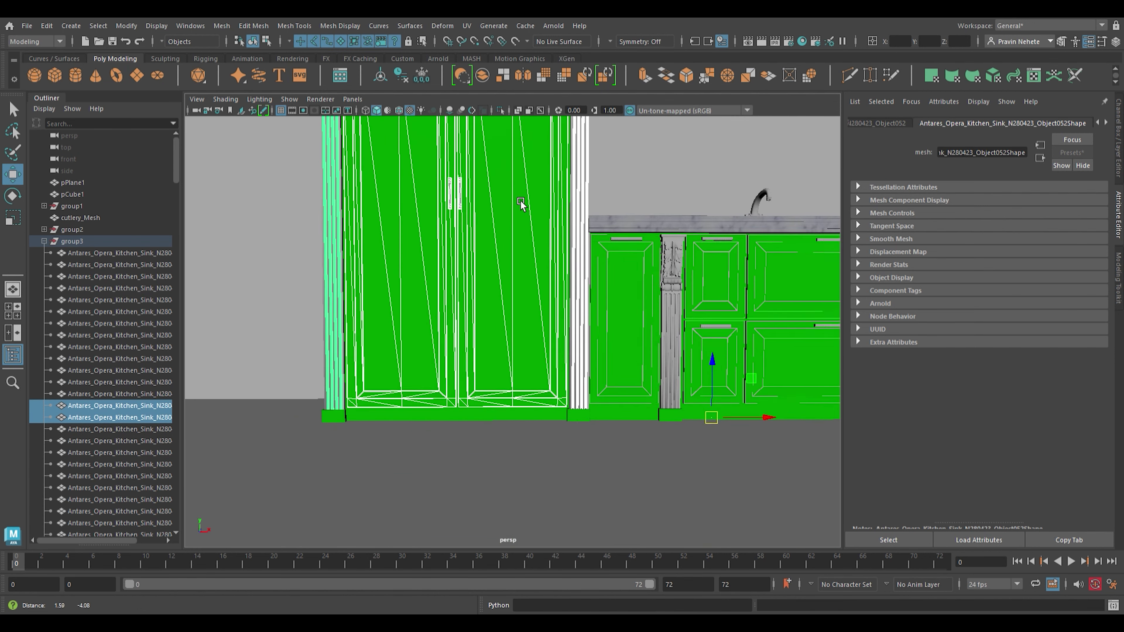
{"action": "left_click", "coordinate": [553, 401]}
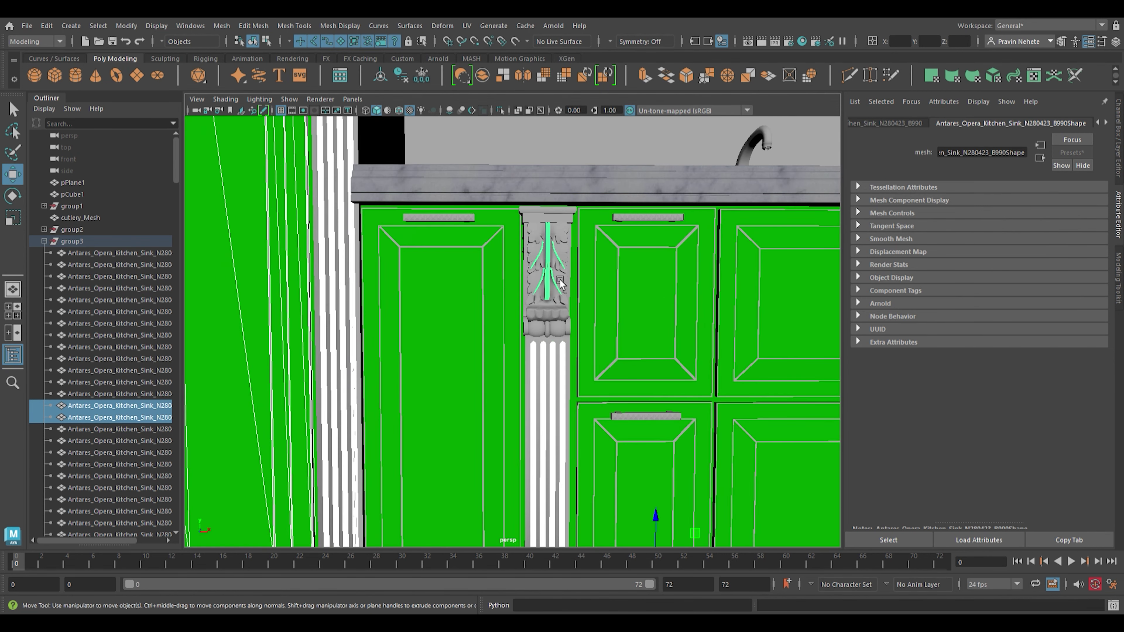
{"action": "left_click", "coordinate": [570, 292]}
{"action": "key", "text": "f"}
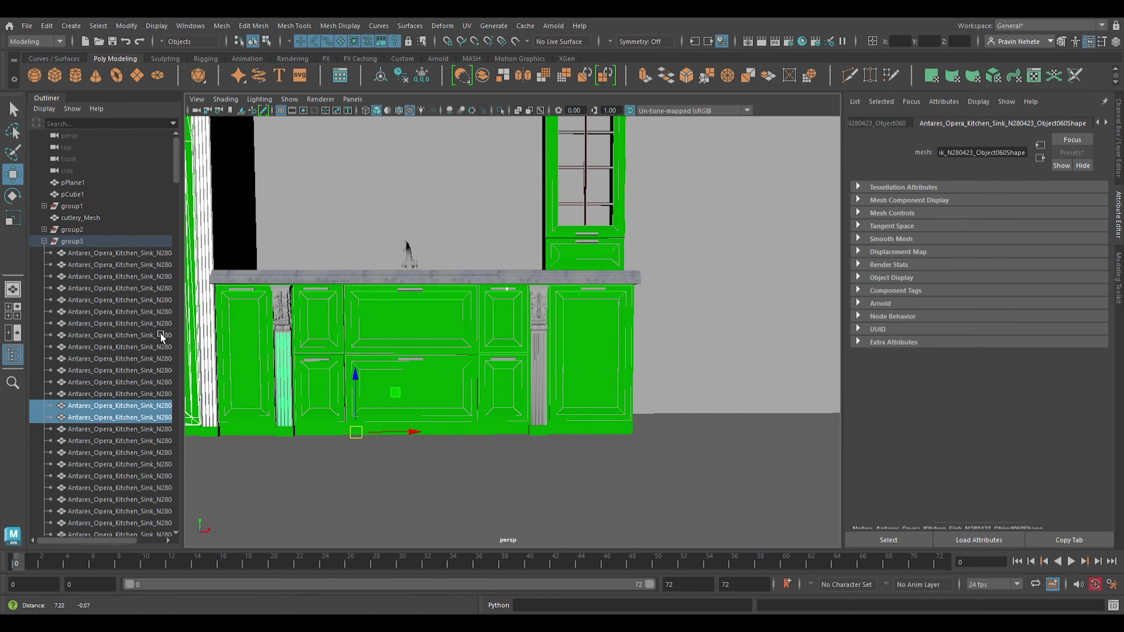
{"action": "left_click", "coordinate": [610, 414]}
{"action": "key", "text": "f"}
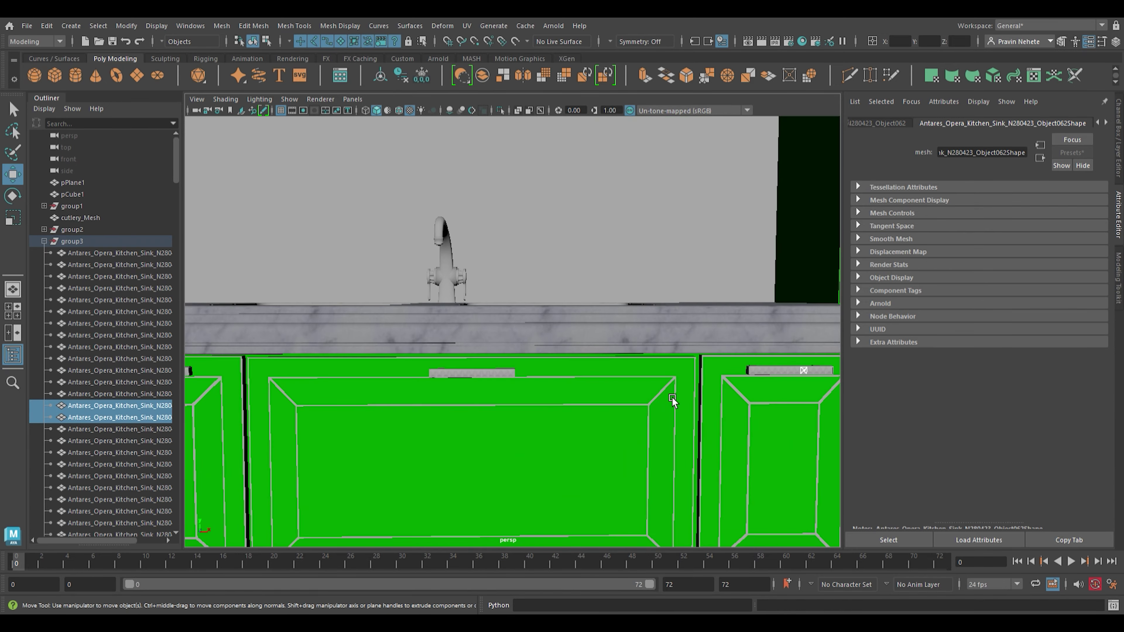
{"action": "left_click", "coordinate": [788, 328]}
{"action": "key", "text": "f"}
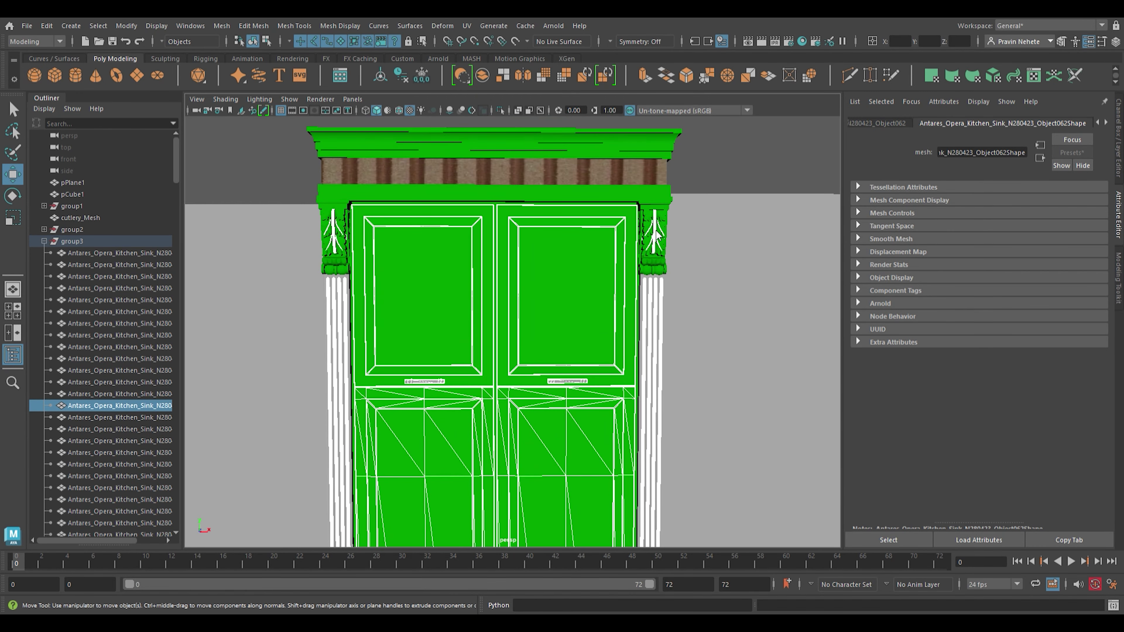
{"action": "left_click", "coordinate": [509, 456]}
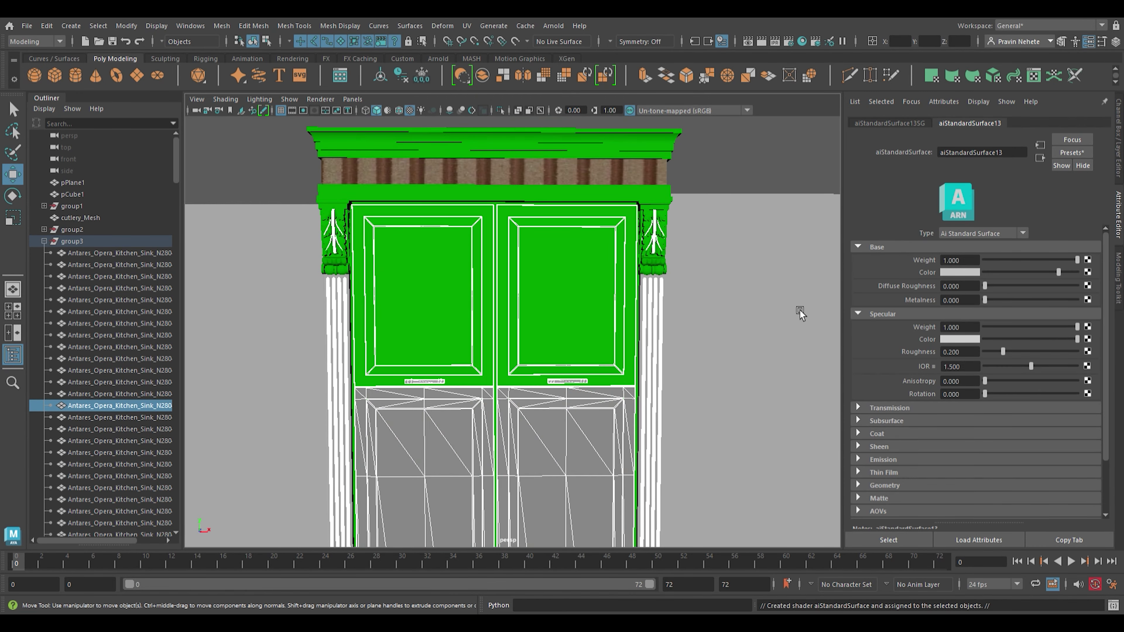
{"action": "key", "text": "ctrl+z"}
{"action": "left_click", "coordinate": [628, 434]}
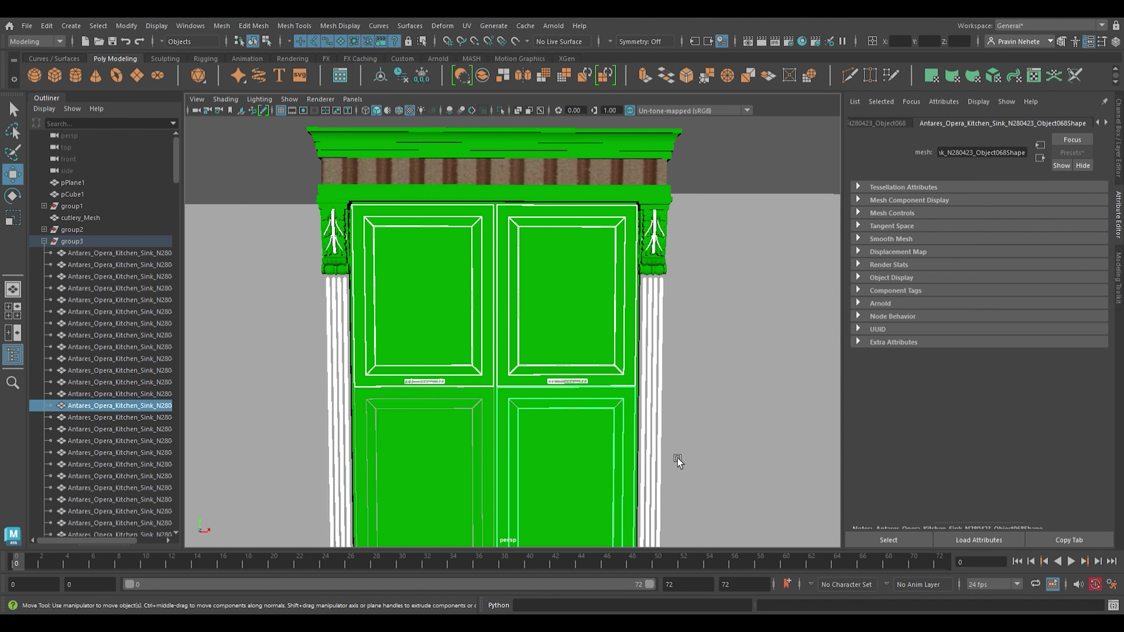
{"action": "scroll", "coordinate": [678, 461], "scroll_direction": "up", "scroll_amount": 3}
{"action": "scroll", "coordinate": [434, 422], "scroll_direction": "up", "scroll_amount": 2}
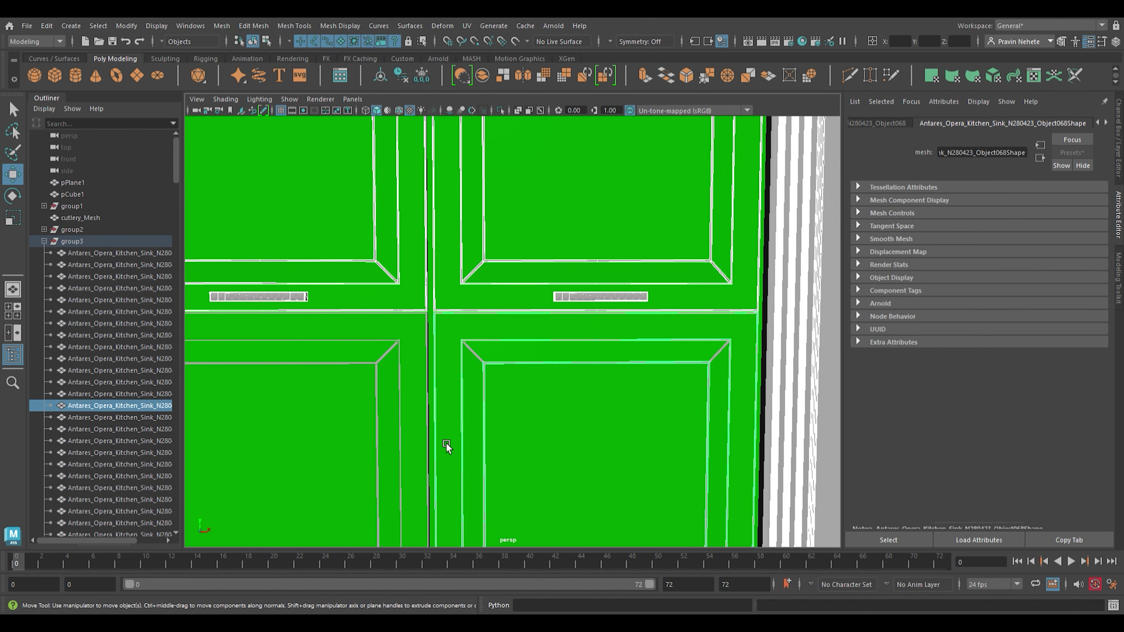
{"action": "scroll", "coordinate": [484, 360], "scroll_direction": "down", "scroll_amount": 5}
{"action": "scroll", "coordinate": [733, 459], "scroll_direction": "down", "scroll_amount": 2}
{"action": "mouse_move", "coordinate": [597, 247]}
{"action": "left_mouse_down", "text": "alt"}
{"action": "mouse_move", "coordinate": [610, 213]}
{"action": "mouse_move", "coordinate": [465, 335]}
{"action": "mouse_move", "coordinate": [557, 293]}
{"action": "mouse_move", "coordinate": [590, 457]}
{"action": "mouse_move", "coordinate": [625, 455]}
{"action": "left_mouse_up", "text": "alt"}
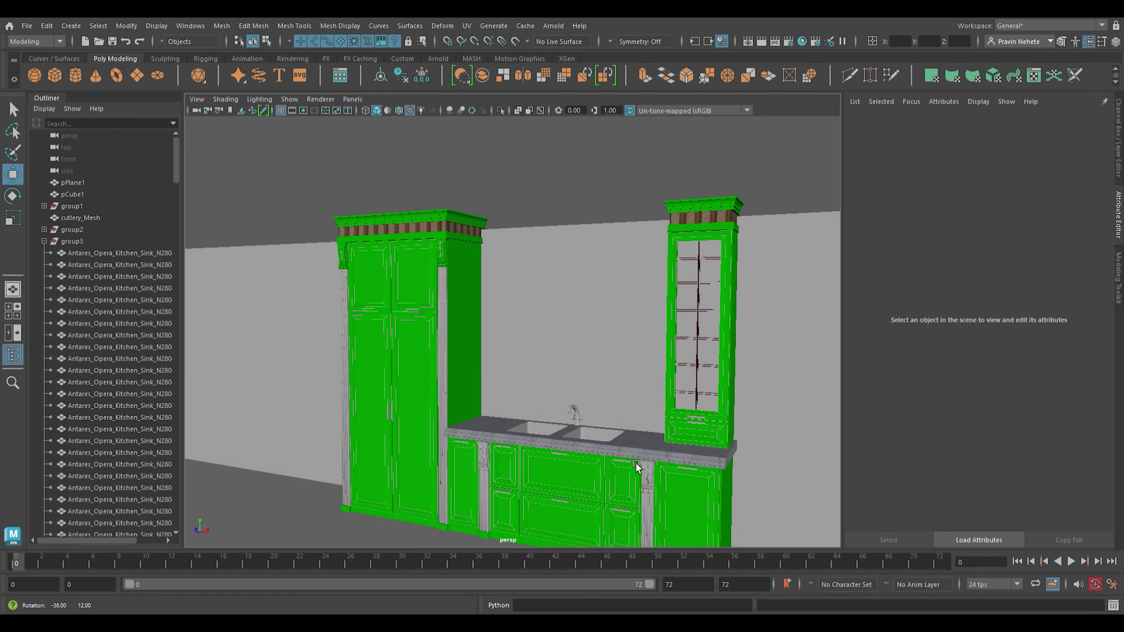
{"action": "scroll", "coordinate": [624, 455], "scroll_direction": "up", "scroll_amount": 5}
{"action": "scroll", "coordinate": [625, 455], "scroll_direction": "up", "scroll_amount": 3}
{"action": "mouse_move", "coordinate": [431, 354]}
{"action": "left_mouse_down", "text": "alt"}
{"action": "mouse_move", "coordinate": [469, 392]}
{"action": "mouse_move", "coordinate": [386, 428]}
{"action": "mouse_move", "coordinate": [846, 432]}
{"action": "left_mouse_up", "text": "alt"}
- Select a rail and the crossbar inside the glass cabinet's window
{"action": "left_click", "coordinate": [469, 392]}
{"action": "scroll", "coordinate": [502, 412], "scroll_direction": "up", "scroll_amount": 2}
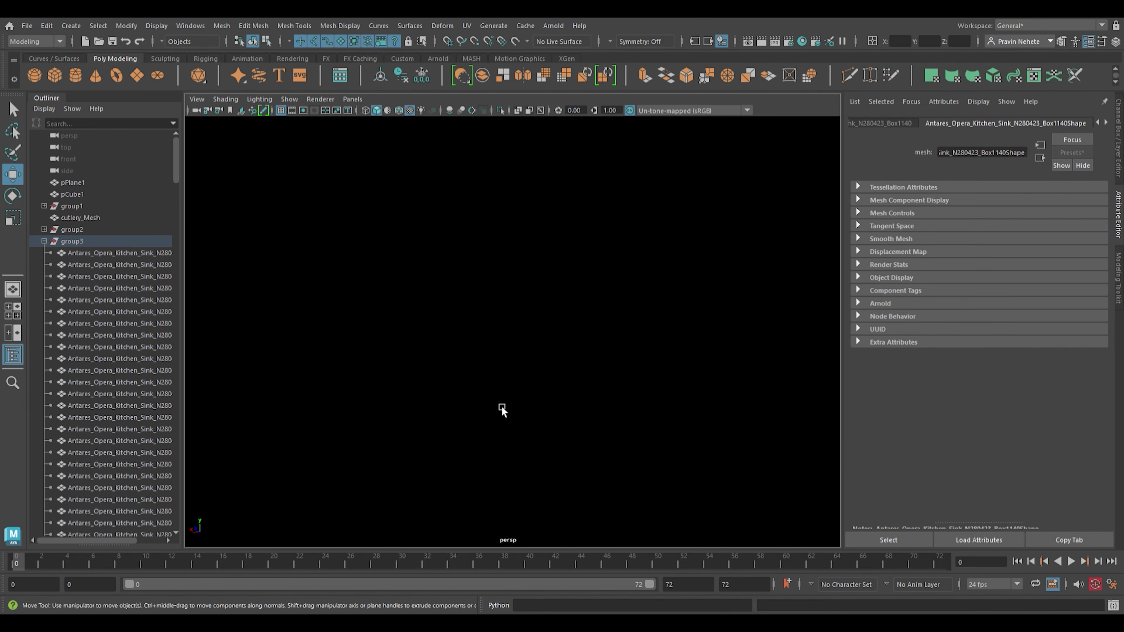
{"action": "scroll", "coordinate": [502, 410], "scroll_direction": "up", "scroll_amount": 2}
{"action": "scroll", "coordinate": [502, 411], "scroll_direction": "down", "scroll_amount": 5}
{"action": "left_click_drag", "start_coordinate": [547, 417], "coordinate": [618, 409], "text": "alt"}
{"action": "scroll", "coordinate": [585, 271], "scroll_direction": "up", "scroll_amount": 3}
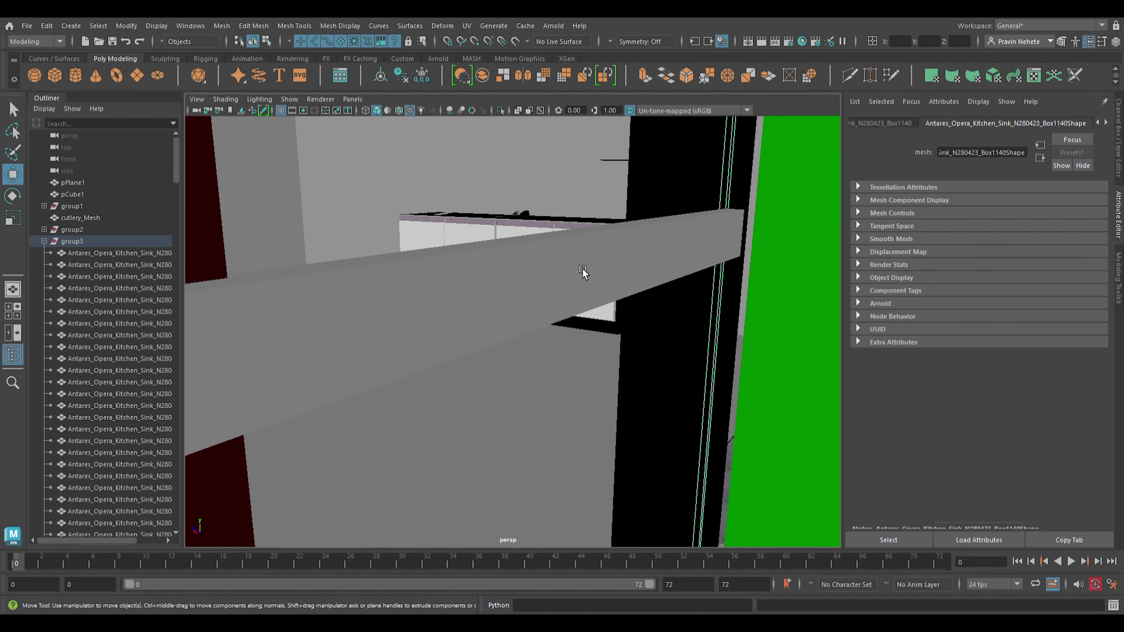
{"action": "left_click", "coordinate": [584, 272]}
{"action": "scroll", "coordinate": [691, 337], "scroll_direction": "down", "scroll_amount": 2}
{"action": "scroll", "coordinate": [664, 354], "scroll_direction": "down", "scroll_amount": 3}
{"action": "scroll", "coordinate": [655, 321], "scroll_direction": "up", "scroll_amount": 2}
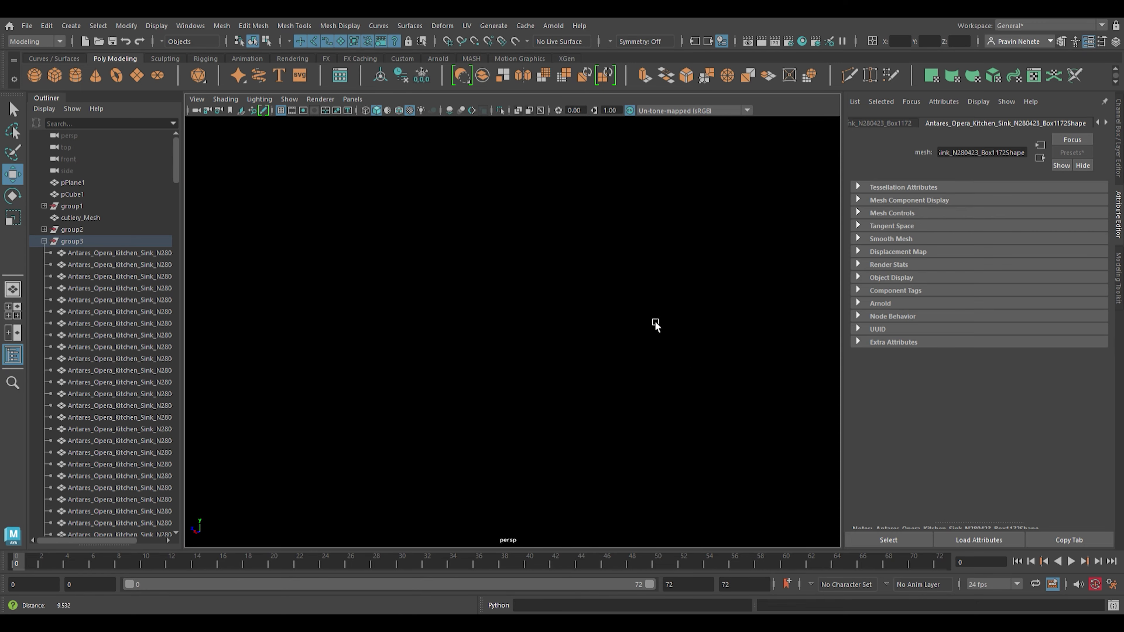
{"action": "scroll", "coordinate": [652, 339], "scroll_direction": "down", "scroll_amount": 2}
{"action": "scroll", "coordinate": [652, 339], "scroll_direction": "up", "scroll_amount": 2}
{"action": "scroll", "coordinate": [622, 379], "scroll_direction": "down", "scroll_amount": 2}
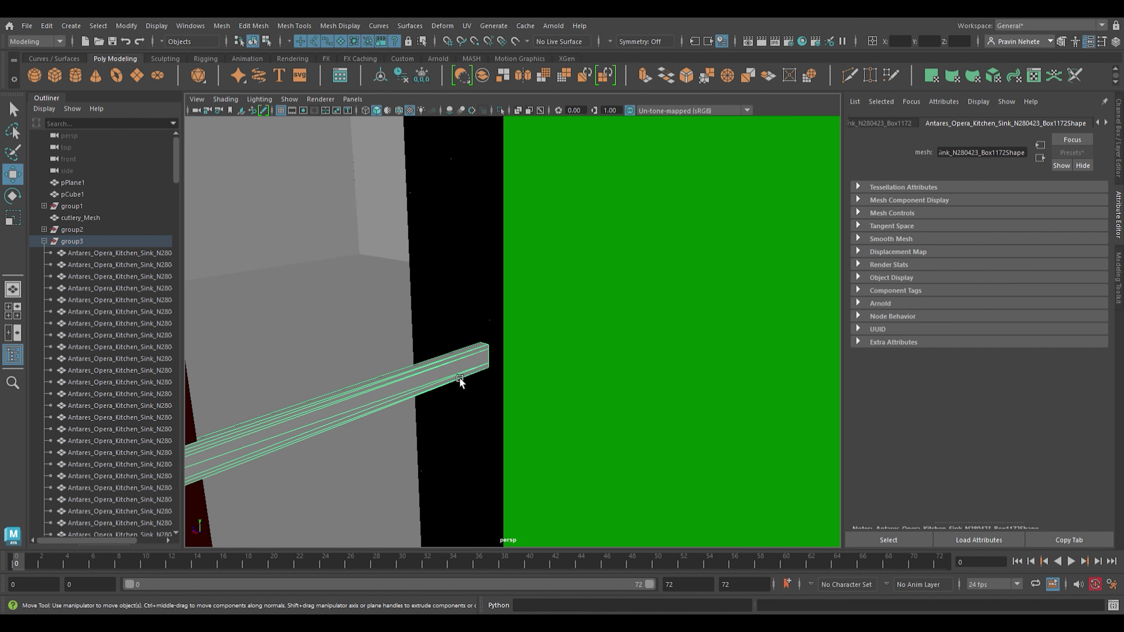
- Give the crossbar a new aiStandardSurface15 with a dark-red Base Color
{"action": "right_click_drag", "start_coordinate": [435, 330], "coordinate": [581, 458]}
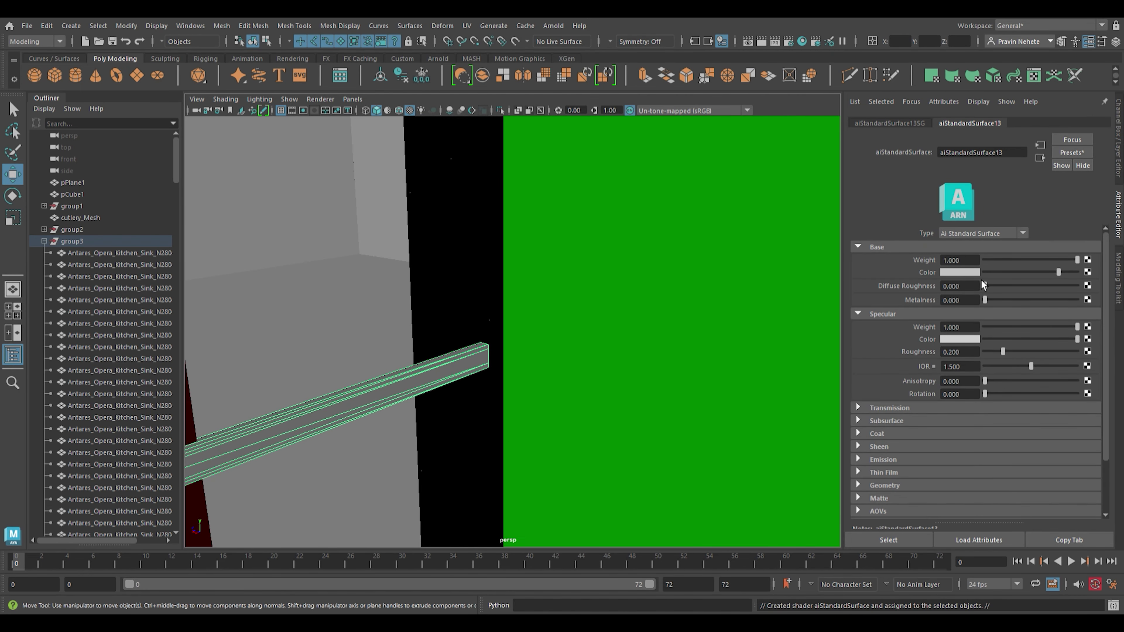
{"action": "scroll", "coordinate": [364, 309], "scroll_direction": "down", "scroll_amount": 5}
{"action": "scroll", "coordinate": [442, 327], "scroll_direction": "up", "scroll_amount": 3}
{"action": "scroll", "coordinate": [487, 319], "scroll_direction": "up", "scroll_amount": 3}
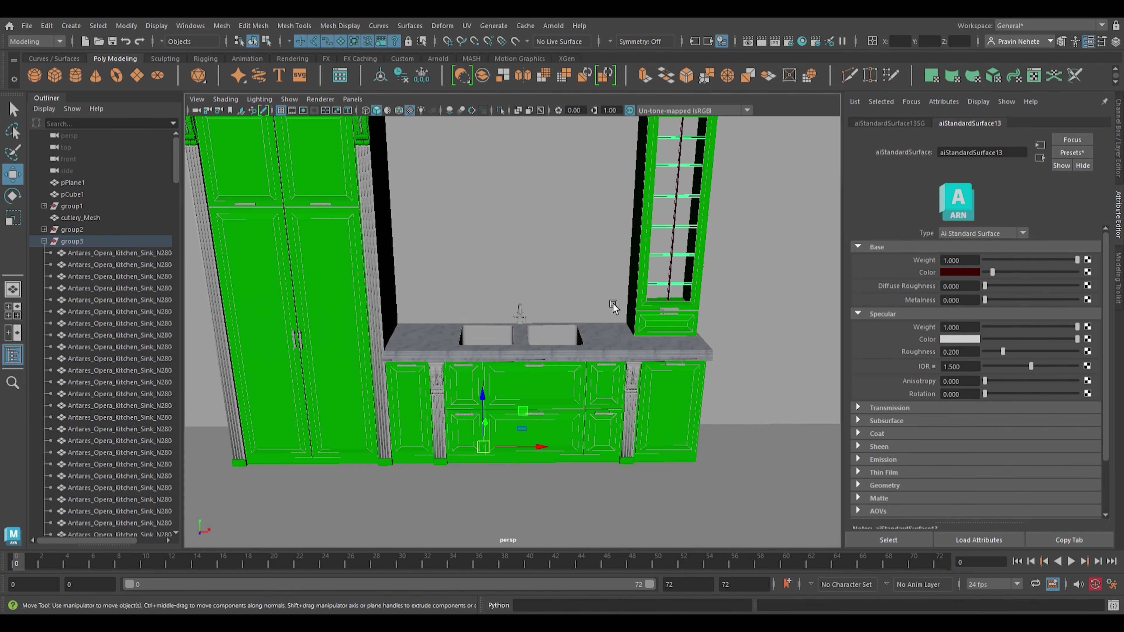
{"action": "left_click", "coordinate": [394, 330]}
{"action": "scroll", "coordinate": [368, 343], "scroll_direction": "up", "scroll_amount": 5}
{"action": "mouse_move", "coordinate": [355, 426]}
{"action": "left_mouse_down", "text": "alt"}
{"action": "mouse_move", "coordinate": [288, 372]}
{"action": "mouse_move", "coordinate": [532, 326]}
{"action": "left_mouse_up", "text": "alt"}
{"action": "scroll", "coordinate": [487, 379], "scroll_direction": "up", "scroll_amount": 3}
- Select the vertical window bars and the glass-door frame, then clear the selection
{"action": "left_click", "coordinate": [486, 386]}
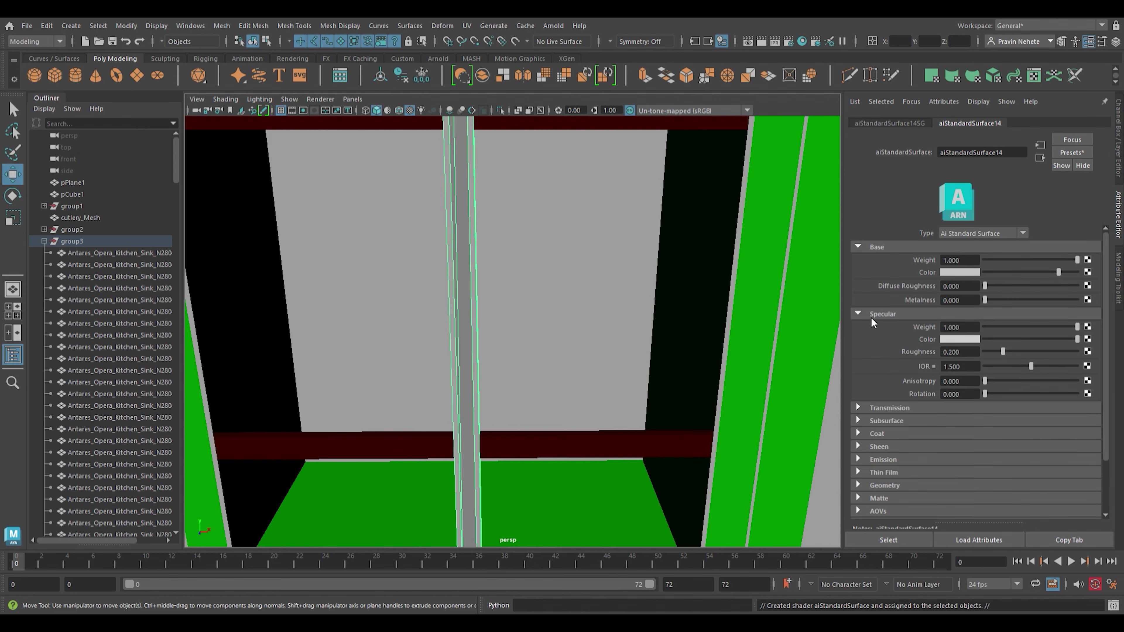
{"action": "left_click", "coordinate": [612, 339]}
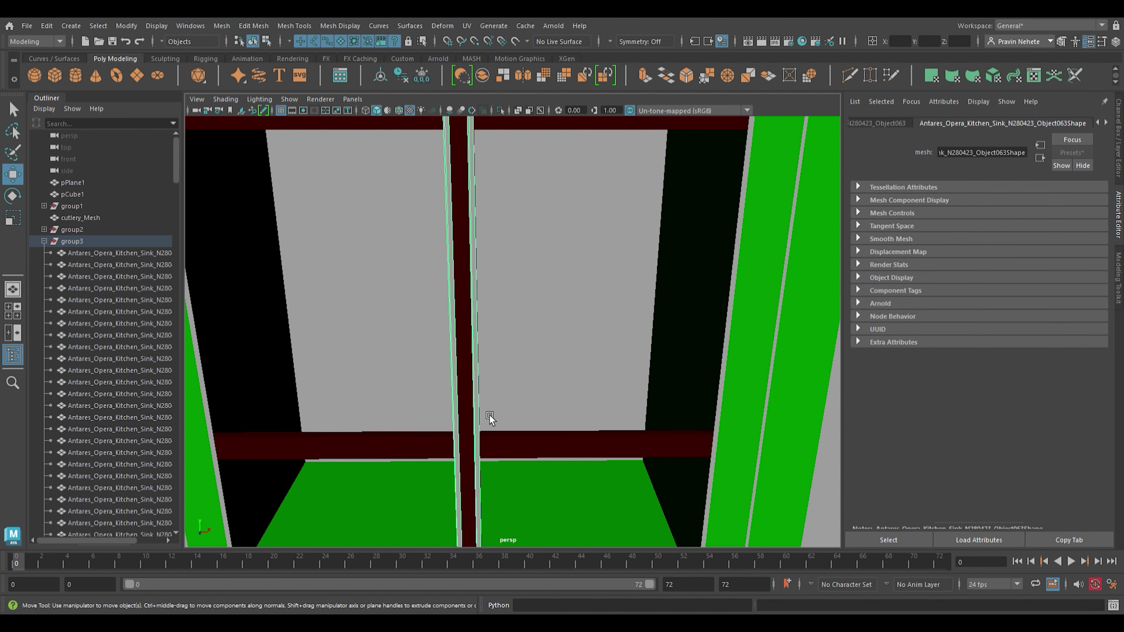
{"action": "scroll", "coordinate": [532, 191], "scroll_direction": "down", "scroll_amount": 3}
{"action": "left_click_drag", "start_coordinate": [532, 191], "coordinate": [653, 311], "text": "alt"}
{"action": "scroll", "coordinate": [471, 405], "scroll_direction": "up", "scroll_amount": 5}
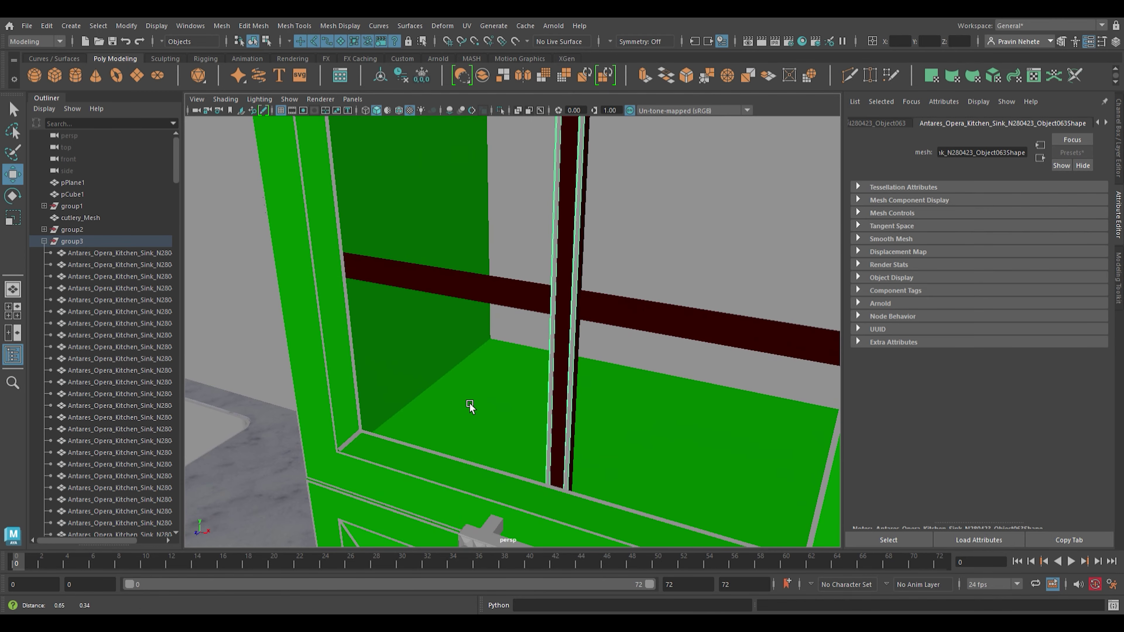
{"action": "left_click", "coordinate": [434, 452]}
{"action": "mouse_move", "coordinate": [359, 445]}
{"action": "left_mouse_down", "text": "alt"}
{"action": "mouse_move", "coordinate": [502, 447]}
{"action": "mouse_move", "coordinate": [471, 410]}
{"action": "left_mouse_up", "text": "alt"}
{"action": "scroll", "coordinate": [470, 410], "scroll_direction": "down", "scroll_amount": 5}
{"action": "scroll", "coordinate": [562, 325], "scroll_direction": "down", "scroll_amount": 2}
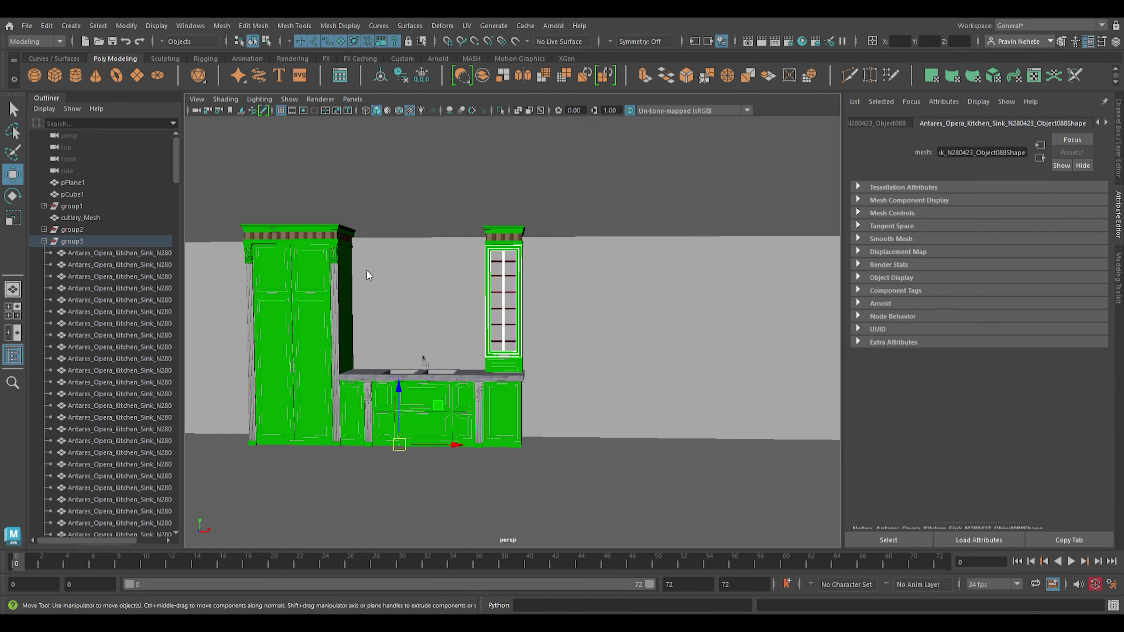
{"action": "left_click", "coordinate": [598, 423]}
{"action": "mouse_move", "coordinate": [598, 422]}
{"action": "left_mouse_down", "text": "alt"}
{"action": "mouse_move", "coordinate": [446, 389]}
{"action": "mouse_move", "coordinate": [486, 399]}
{"action": "left_mouse_up", "text": "alt"}
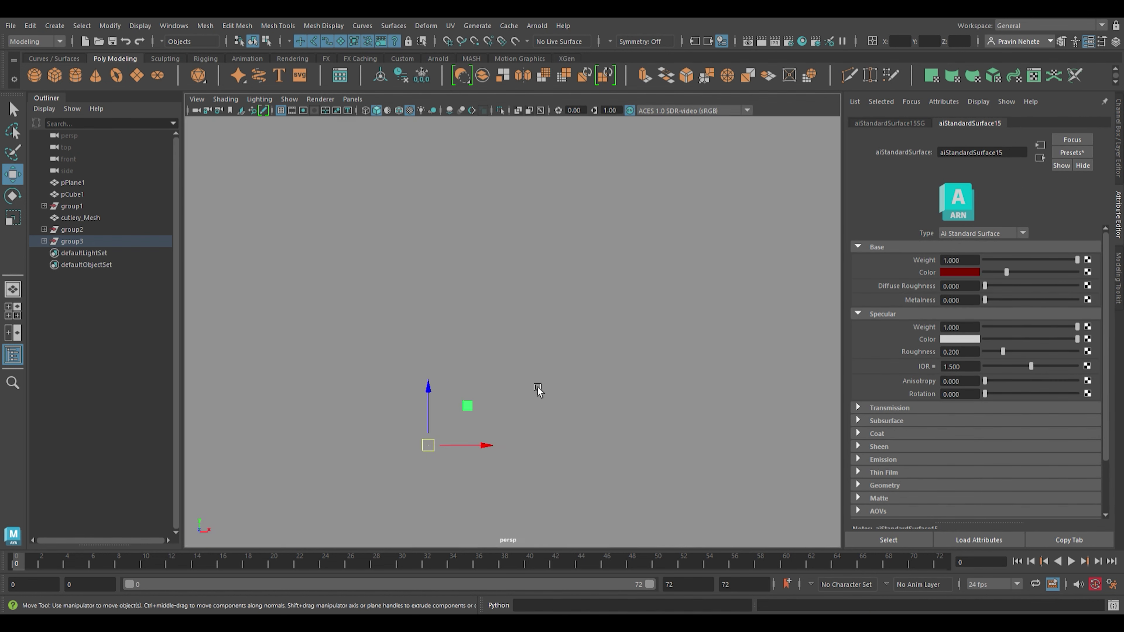
- Deselect all, then select a window-frame corner piece of the glass cabinet
{"action": "scroll", "coordinate": [520, 403], "scroll_direction": "down", "scroll_amount": 3}
{"action": "left_click", "coordinate": [574, 265]}
{"action": "scroll", "coordinate": [504, 398], "scroll_direction": "up", "scroll_amount": 2}
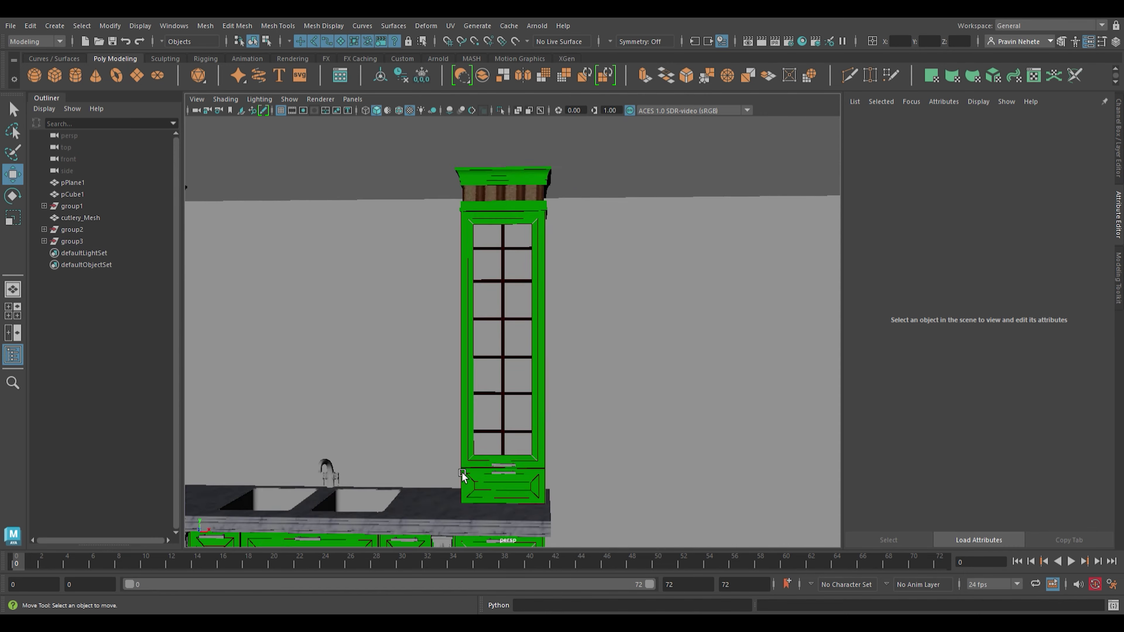
{"action": "scroll", "coordinate": [476, 470], "scroll_direction": "up", "scroll_amount": 3}
{"action": "scroll", "coordinate": [520, 323], "scroll_direction": "up", "scroll_amount": 3}
{"action": "scroll", "coordinate": [520, 323], "scroll_direction": "down", "scroll_amount": 2}
{"action": "scroll", "coordinate": [547, 385], "scroll_direction": "up", "scroll_amount": 4}
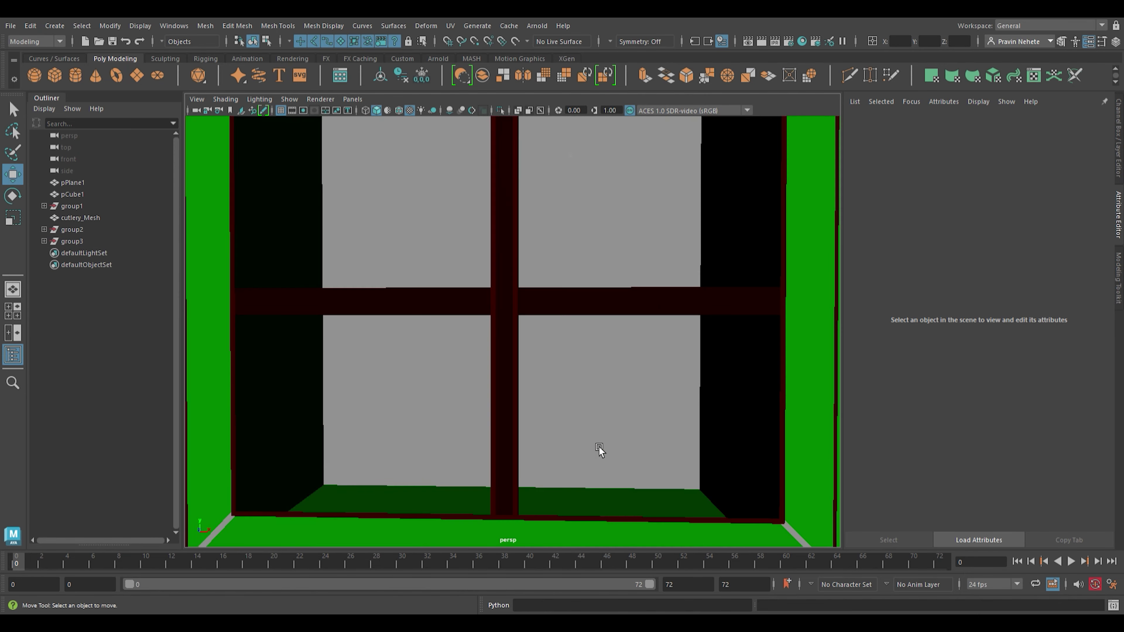
{"action": "scroll", "coordinate": [597, 452], "scroll_direction": "up", "scroll_amount": 2}
{"action": "scroll", "coordinate": [585, 384], "scroll_direction": "up", "scroll_amount": 2}
{"action": "left_click", "coordinate": [718, 448]}
- Give the corner pieces a new aiStandardSurface16 with a dark-red Base Color
{"action": "scroll", "coordinate": [752, 448], "scroll_direction": "up", "scroll_amount": 1}
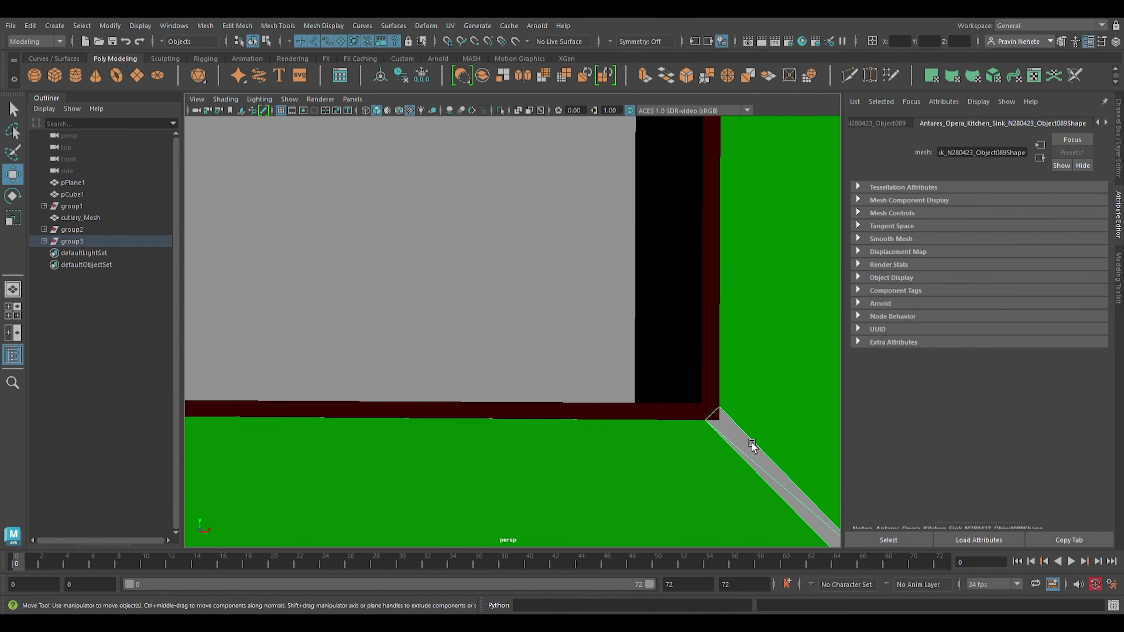
{"action": "scroll", "coordinate": [477, 426], "scroll_direction": "down", "scroll_amount": 5}
{"action": "scroll", "coordinate": [549, 449], "scroll_direction": "up", "scroll_amount": 1}
{"action": "scroll", "coordinate": [551, 438], "scroll_direction": "up", "scroll_amount": 3}
{"action": "scroll", "coordinate": [495, 412], "scroll_direction": "down", "scroll_amount": 3}
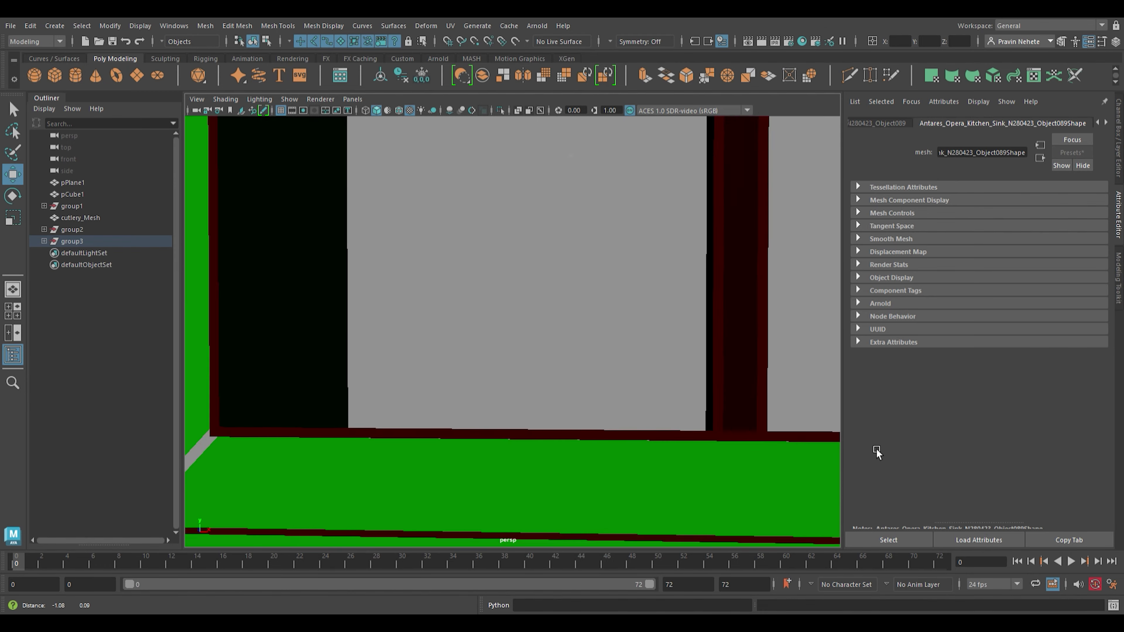
{"action": "scroll", "coordinate": [443, 390], "scroll_direction": "up", "scroll_amount": 3}
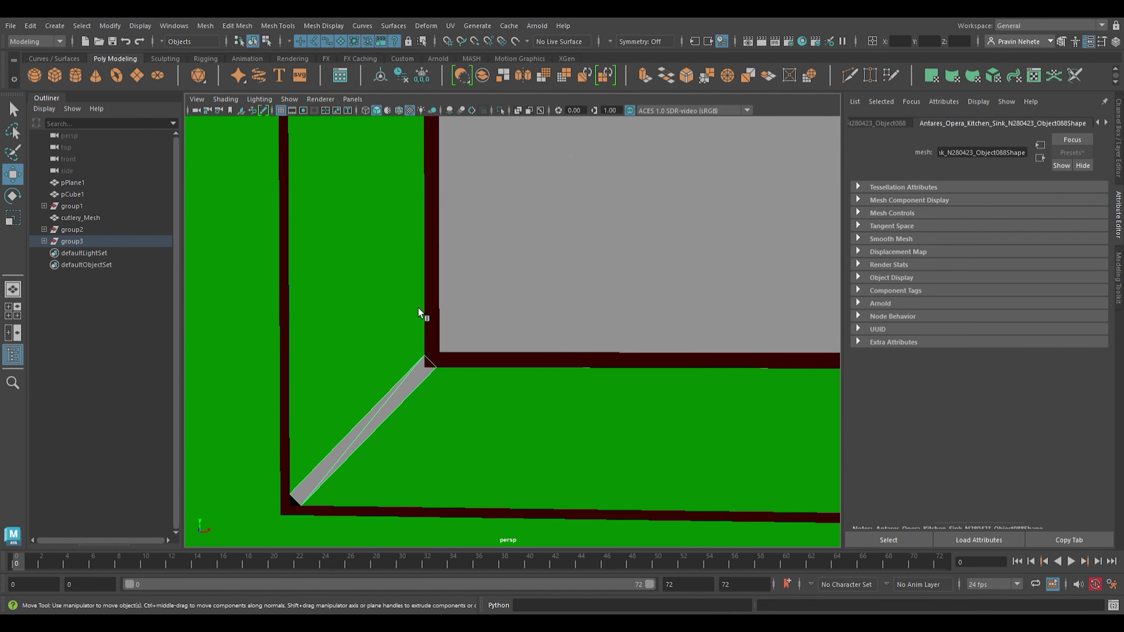
{"action": "scroll", "coordinate": [485, 439], "scroll_direction": "down", "scroll_amount": 3}
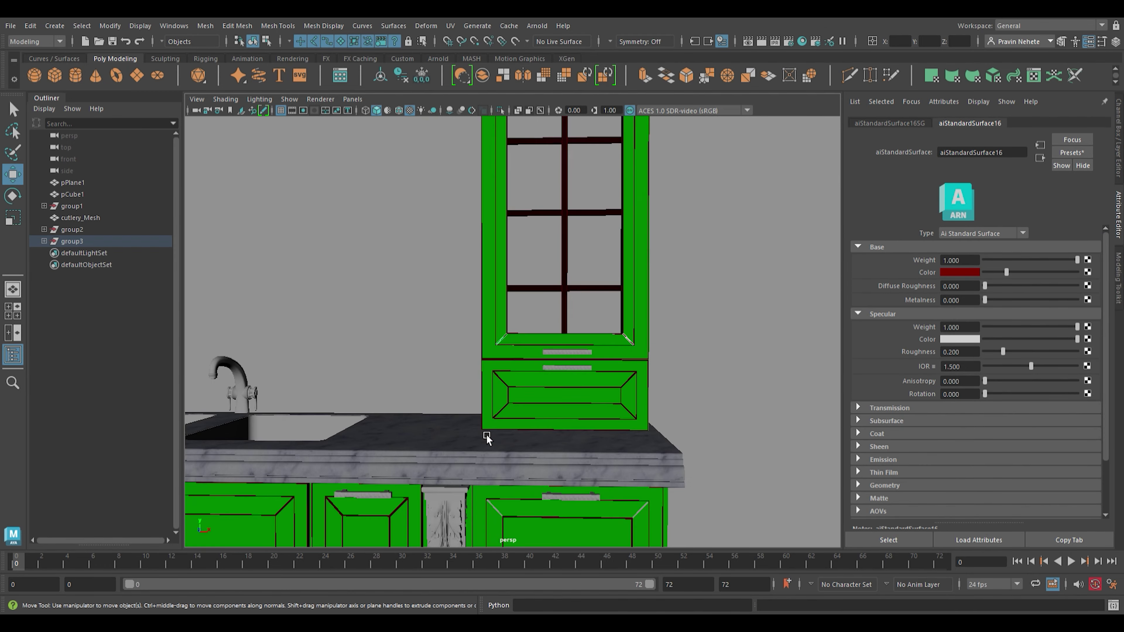
{"action": "scroll", "coordinate": [401, 427], "scroll_direction": "down", "scroll_amount": 2}
{"action": "scroll", "coordinate": [381, 296], "scroll_direction": "down", "scroll_amount": 1}
{"action": "scroll", "coordinate": [408, 340], "scroll_direction": "up", "scroll_amount": 2}
- Select the tall cabinet's carved corbel and its stem-and-leaf strips
{"action": "scroll", "coordinate": [408, 340], "scroll_direction": "up", "scroll_amount": 1}
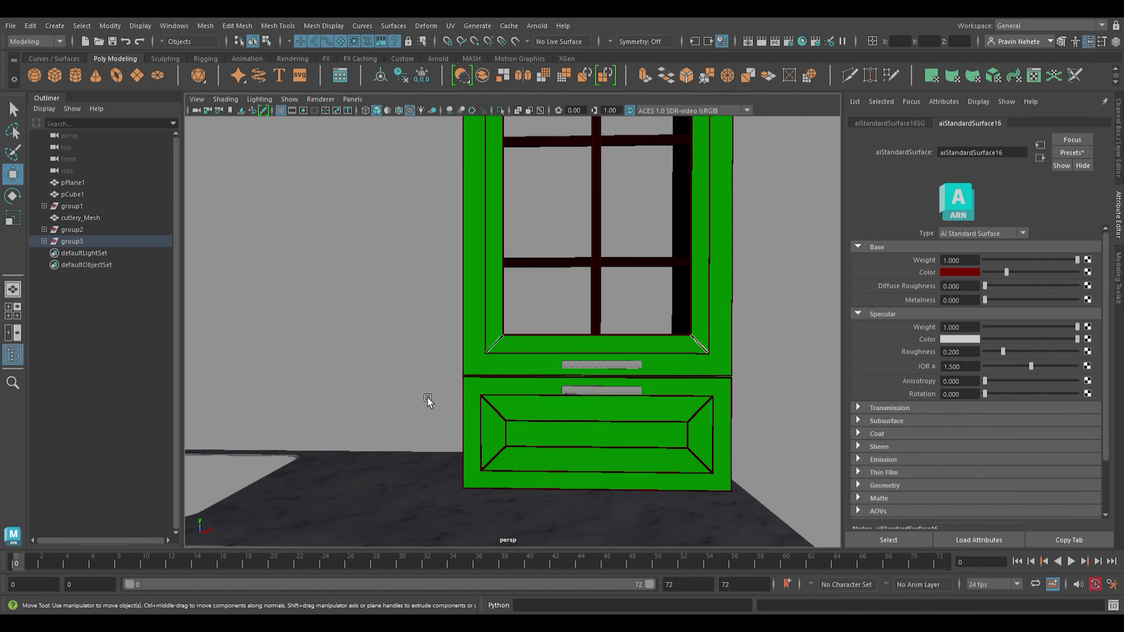
{"action": "scroll", "coordinate": [427, 397], "scroll_direction": "down", "scroll_amount": 5}
{"action": "middle_click_drag", "start_coordinate": [432, 407], "coordinate": [757, 462], "text": "alt"}
{"action": "scroll", "coordinate": [539, 361], "scroll_direction": "up", "scroll_amount": 3}
{"action": "scroll", "coordinate": [539, 361], "scroll_direction": "up", "scroll_amount": 5}
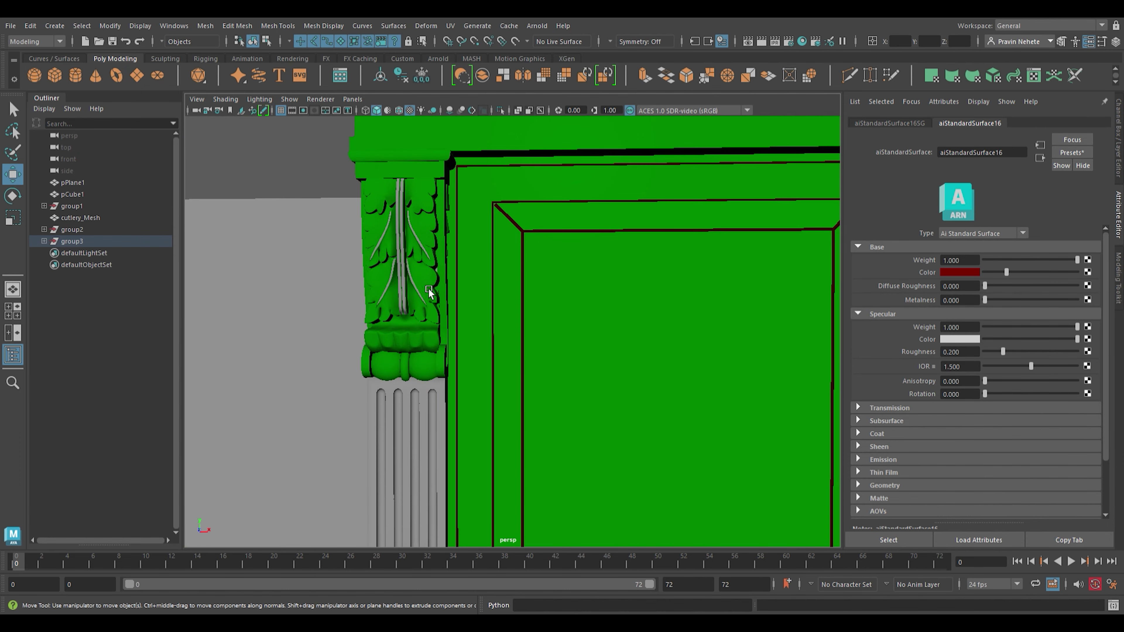
{"action": "left_click", "coordinate": [535, 294]}
{"action": "middle_click_drag", "start_coordinate": [534, 294], "coordinate": [451, 357], "text": "alt"}
{"action": "scroll", "coordinate": [448, 371], "scroll_direction": "up", "scroll_amount": 3}
{"action": "left_click", "coordinate": [448, 371]}
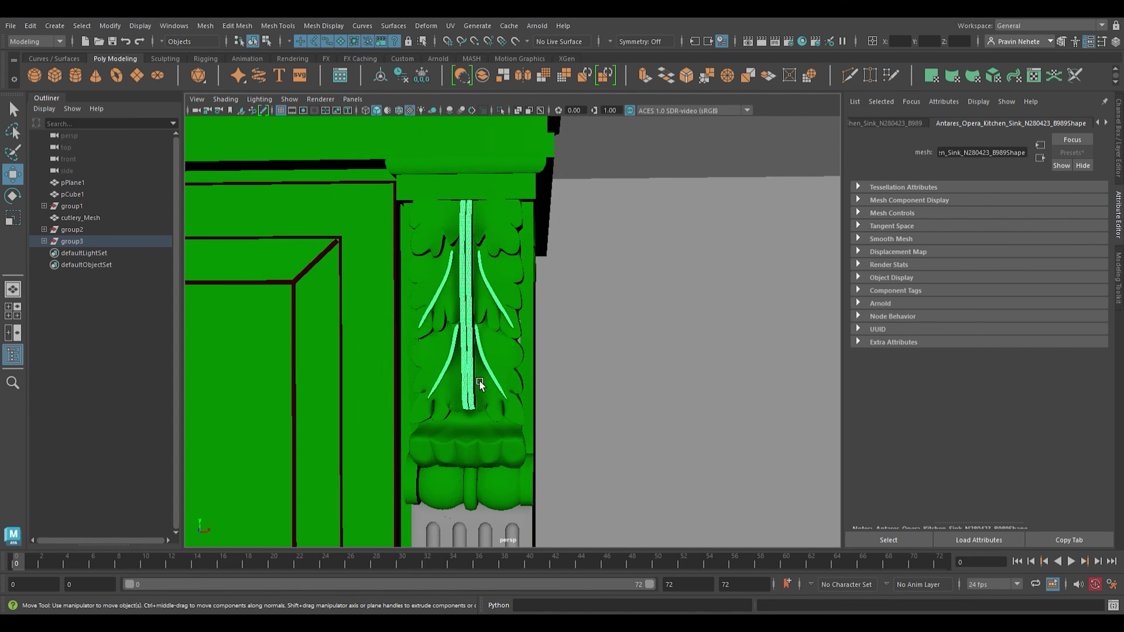
{"action": "mouse_move", "coordinate": [448, 371]}
{"action": "left_mouse_down", "text": "alt"}
{"action": "mouse_move", "coordinate": [389, 389]}
{"action": "mouse_move", "coordinate": [455, 410]}
{"action": "left_mouse_up", "text": "alt"}
{"action": "scroll", "coordinate": [421, 392], "scroll_direction": "up", "scroll_amount": 3}
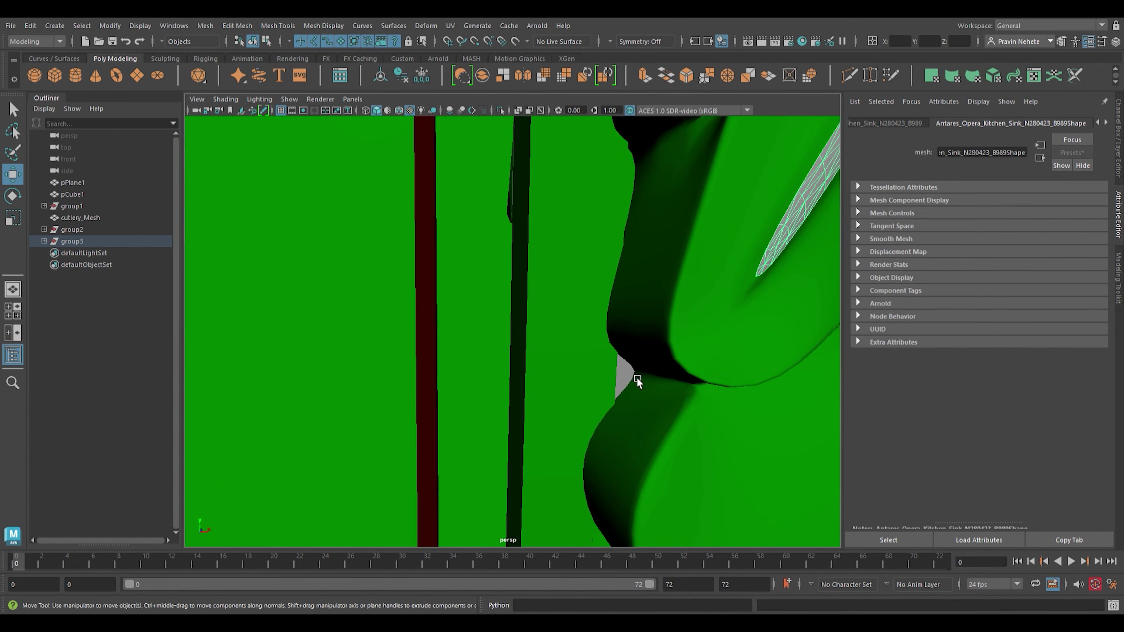
{"action": "scroll", "coordinate": [637, 381], "scroll_direction": "down", "scroll_amount": 5}
- Select another corbel piece on the sink cabinet
{"action": "mouse_move", "coordinate": [627, 394]}
{"action": "left_mouse_down", "text": "alt"}
{"action": "mouse_move", "coordinate": [406, 390]}
{"action": "mouse_move", "coordinate": [623, 175]}
{"action": "mouse_move", "coordinate": [457, 256]}
{"action": "mouse_move", "coordinate": [338, 381]}
{"action": "left_mouse_up", "text": "alt"}
{"action": "scroll", "coordinate": [406, 389], "scroll_direction": "up", "scroll_amount": 2}
{"action": "scroll", "coordinate": [413, 421], "scroll_direction": "down", "scroll_amount": 2}
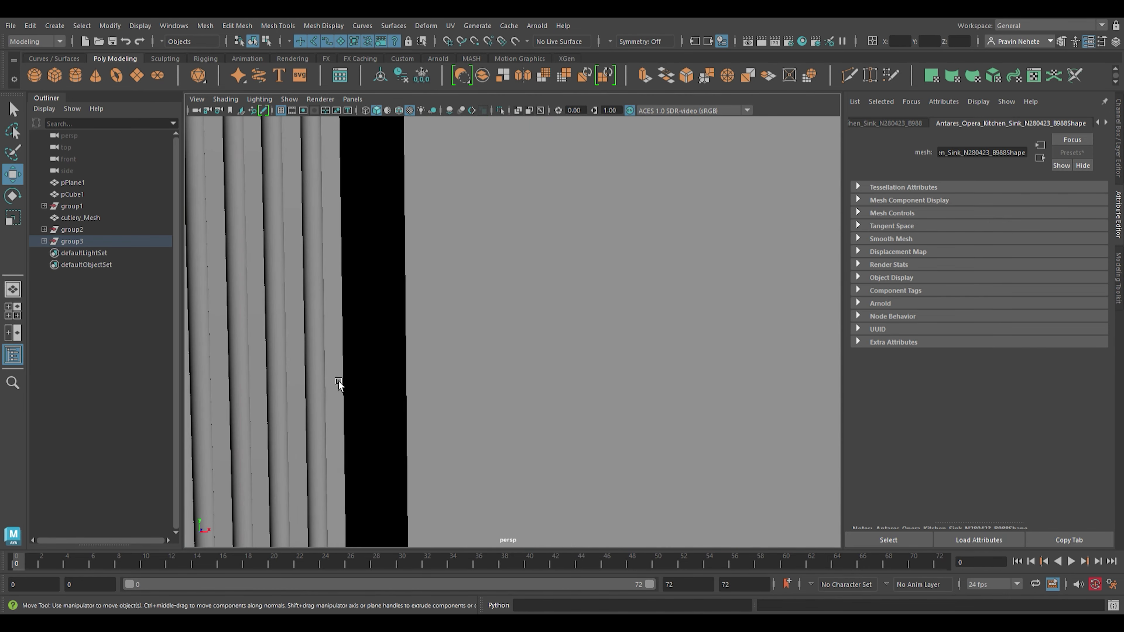
{"action": "mouse_move", "coordinate": [338, 381]}
{"action": "middle_mouse_down", "text": "alt"}
{"action": "mouse_move", "coordinate": [326, 397]}
{"action": "mouse_move", "coordinate": [622, 387]}
{"action": "mouse_move", "coordinate": [556, 316]}
{"action": "middle_mouse_up", "text": "alt"}
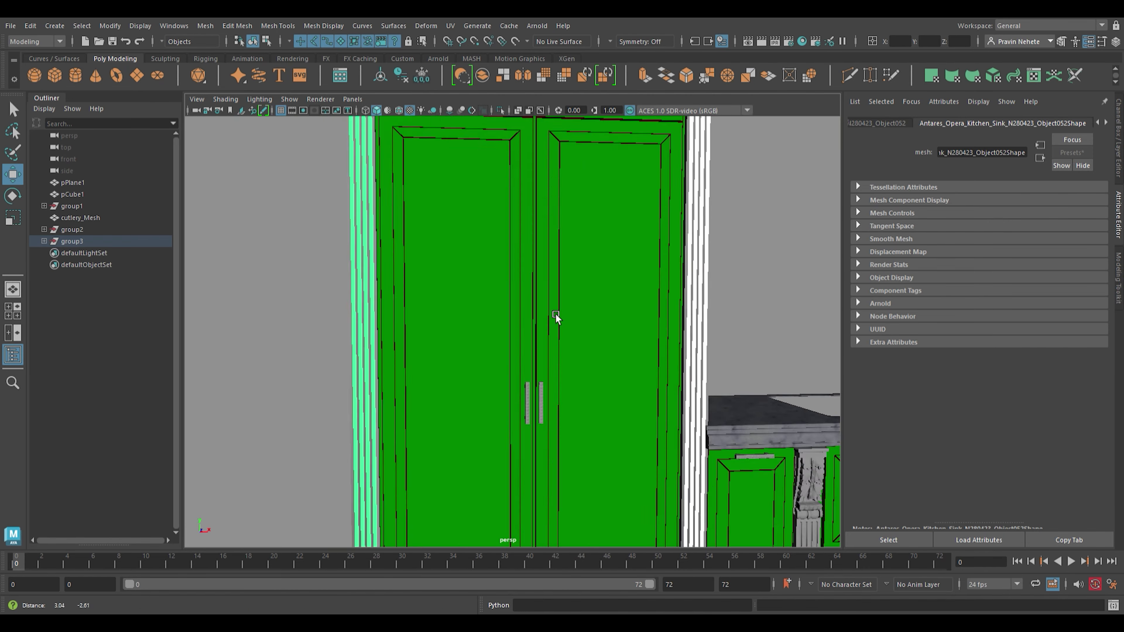
{"action": "scroll", "coordinate": [556, 316], "scroll_direction": "down", "scroll_amount": 3}
{"action": "middle_click_drag", "start_coordinate": [665, 163], "coordinate": [445, 447], "text": "alt"}
{"action": "scroll", "coordinate": [445, 447], "scroll_direction": "up", "scroll_amount": 2}
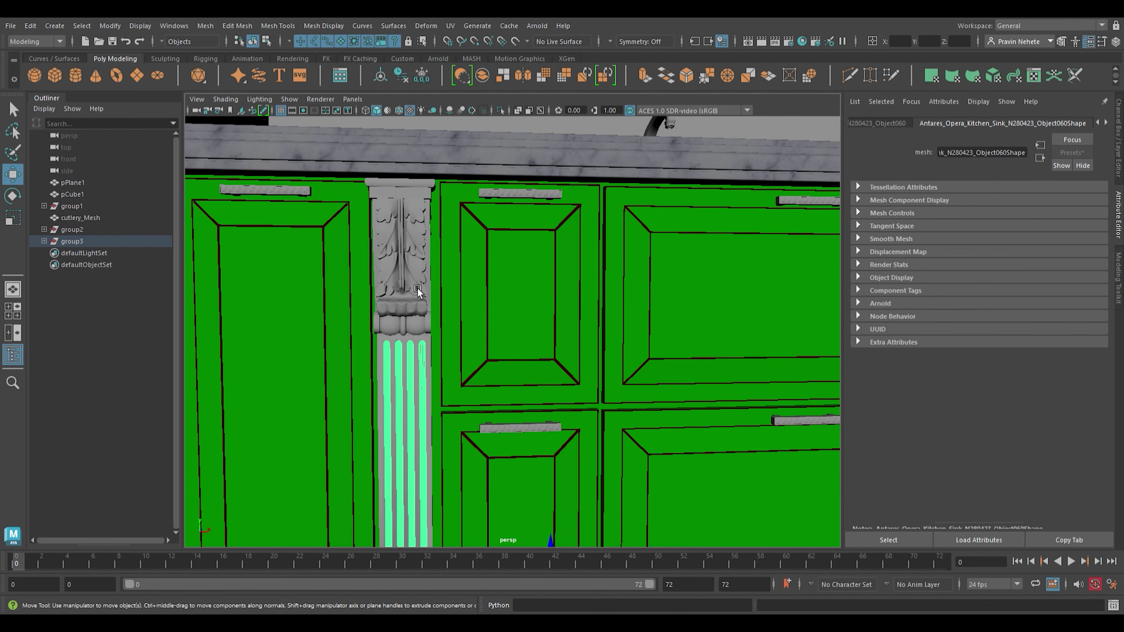
{"action": "scroll", "coordinate": [418, 289], "scroll_direction": "down", "scroll_amount": 1}
{"action": "left_click", "coordinate": [411, 262]}
{"action": "scroll", "coordinate": [410, 262], "scroll_direction": "down", "scroll_amount": 3}
{"action": "left_click_drag", "start_coordinate": [410, 262], "coordinate": [357, 403], "text": "alt"}
- Check the dark-red aiStandardSurface17 on the fluted pilaster grooves with nothing selected
{"action": "scroll", "coordinate": [472, 380], "scroll_direction": "up", "scroll_amount": 5}
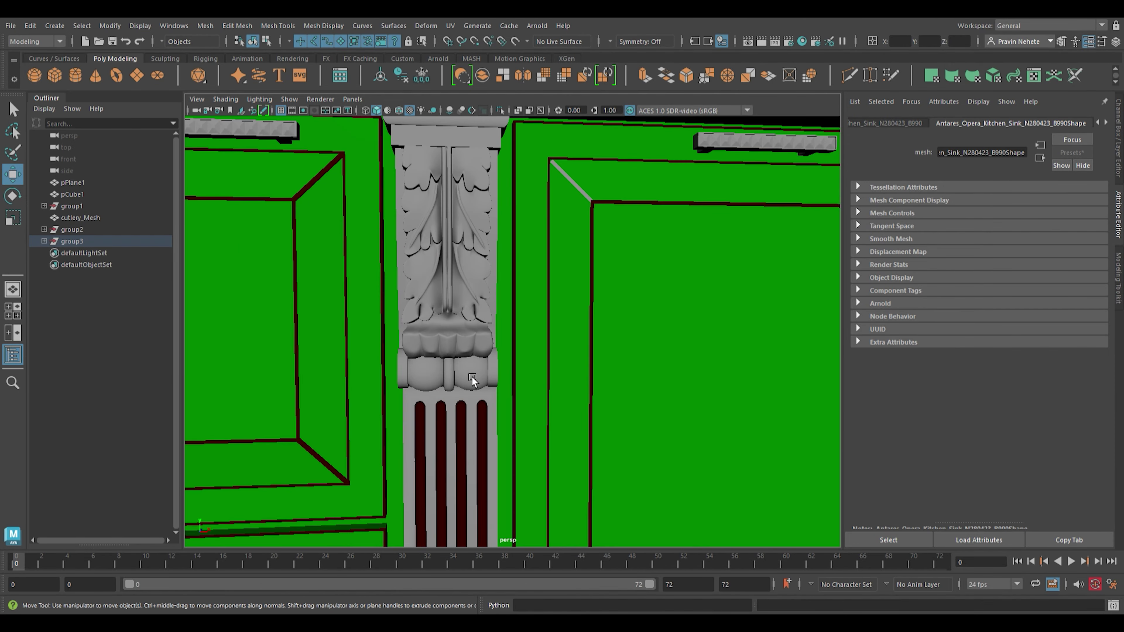
{"action": "scroll", "coordinate": [596, 340], "scroll_direction": "down", "scroll_amount": 3}
{"action": "scroll", "coordinate": [550, 349], "scroll_direction": "down", "scroll_amount": 3}
{"action": "scroll", "coordinate": [454, 316], "scroll_direction": "down", "scroll_amount": 4}
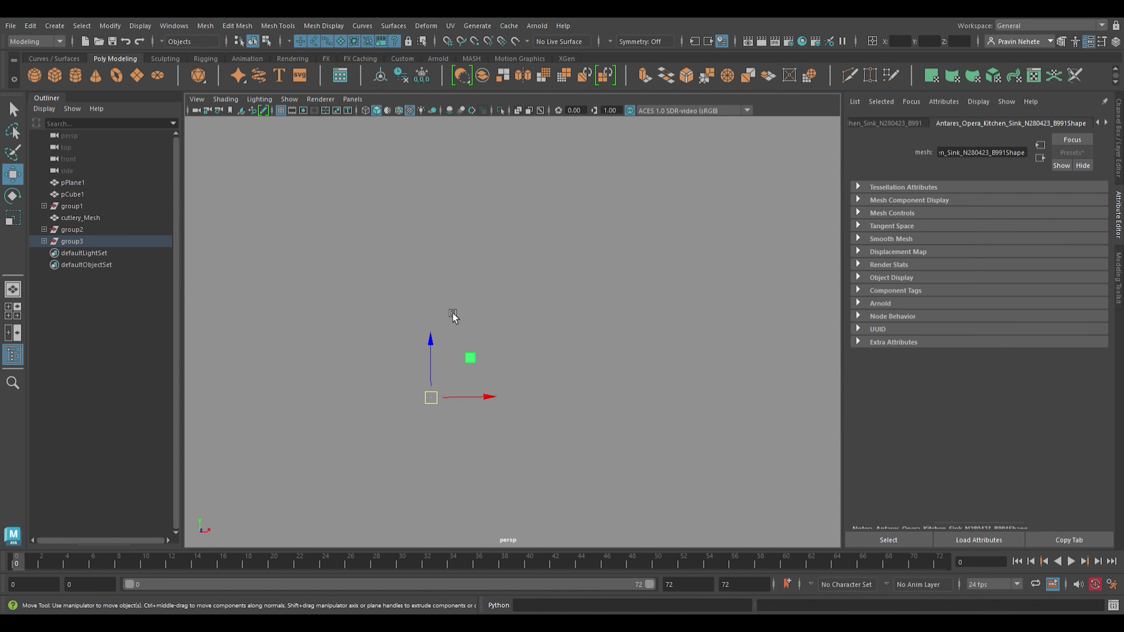
{"action": "middle_click_drag", "start_coordinate": [451, 272], "coordinate": [602, 328], "text": "alt"}
{"action": "scroll", "coordinate": [602, 327], "scroll_direction": "up", "scroll_amount": 5}
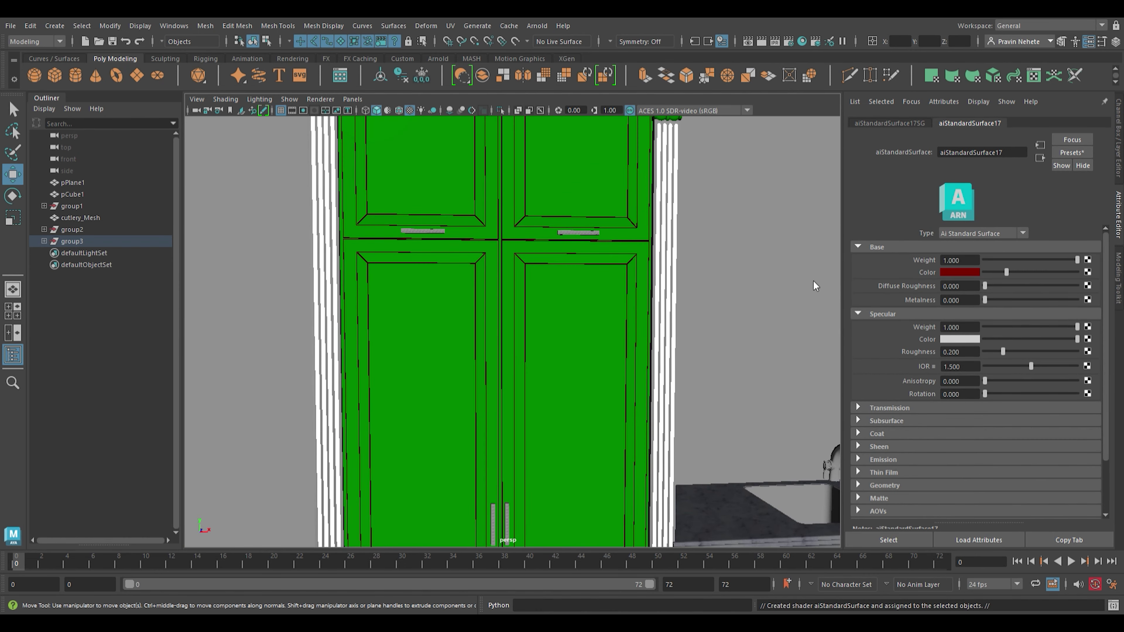
{"action": "scroll", "coordinate": [816, 287], "scroll_direction": "down", "scroll_amount": 5}
{"action": "left_click", "coordinate": [690, 206]}
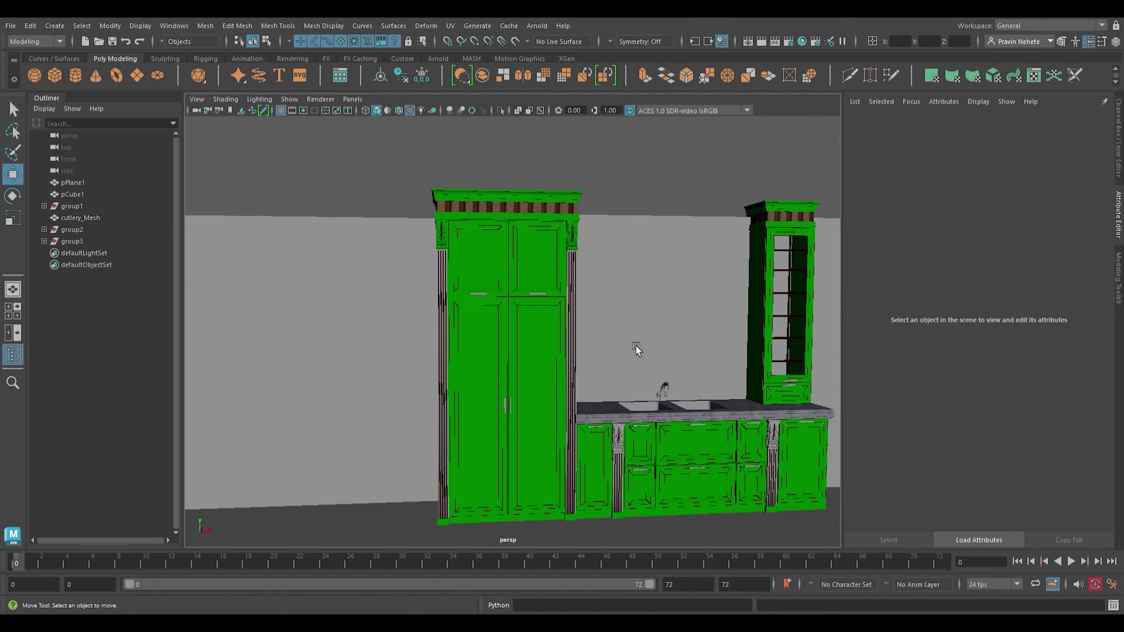
- Select the three fluted side pillar pieces beside the sink
{"action": "scroll", "coordinate": [627, 358], "scroll_direction": "up", "scroll_amount": 3}
{"action": "scroll", "coordinate": [575, 304], "scroll_direction": "up", "scroll_amount": 3}
{"action": "scroll", "coordinate": [574, 304], "scroll_direction": "up", "scroll_amount": 3}
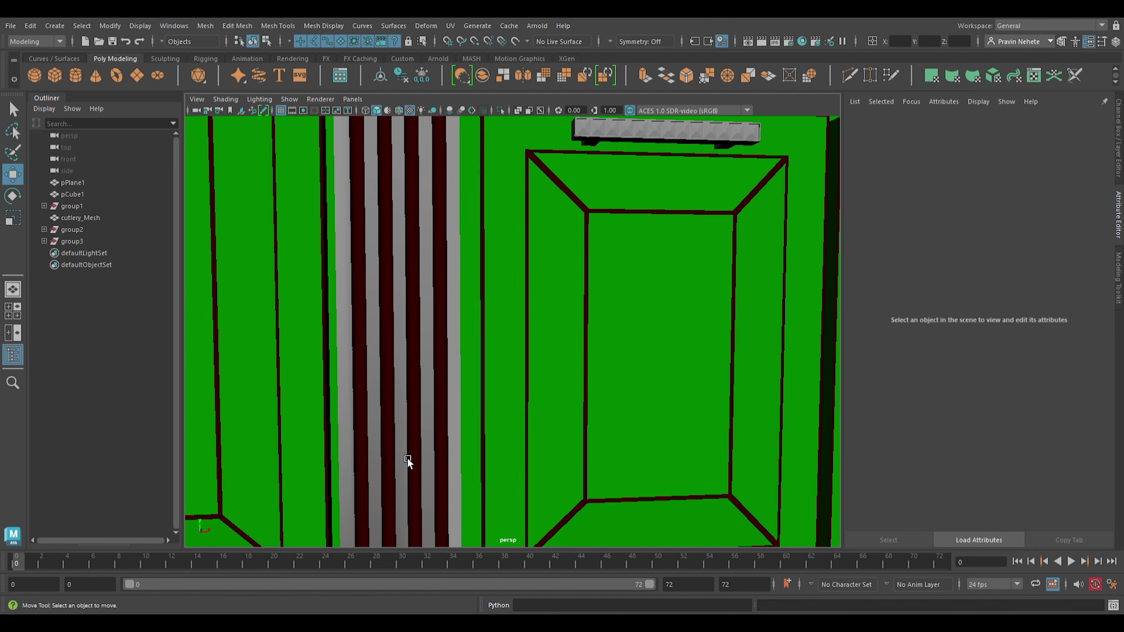
{"action": "left_click", "coordinate": [466, 443]}
{"action": "scroll", "coordinate": [466, 443], "scroll_direction": "down", "scroll_amount": 3}
{"action": "scroll", "coordinate": [527, 447], "scroll_direction": "down", "scroll_amount": 2}
{"action": "scroll", "coordinate": [532, 477], "scroll_direction": "up", "scroll_amount": 5}
{"action": "scroll", "coordinate": [516, 451], "scroll_direction": "down", "scroll_amount": 2}
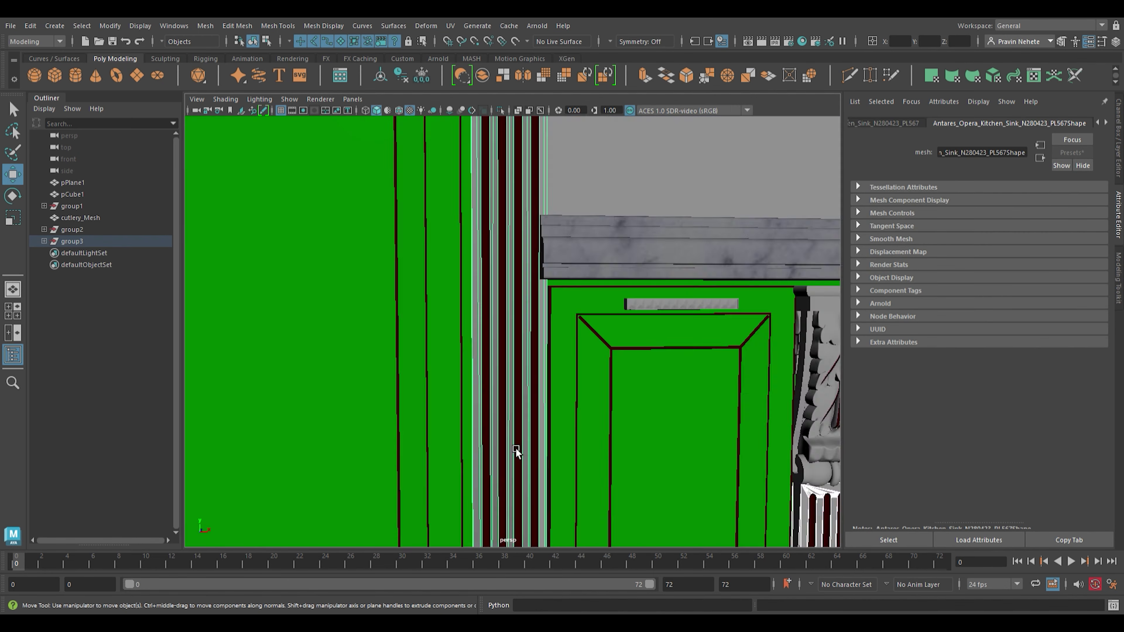
{"action": "scroll", "coordinate": [516, 451], "scroll_direction": "down", "scroll_amount": 2}
{"action": "scroll", "coordinate": [717, 352], "scroll_direction": "up", "scroll_amount": 3}
{"action": "left_click", "coordinate": [429, 395]}
{"action": "scroll", "coordinate": [312, 405], "scroll_direction": "up", "scroll_amount": 2}
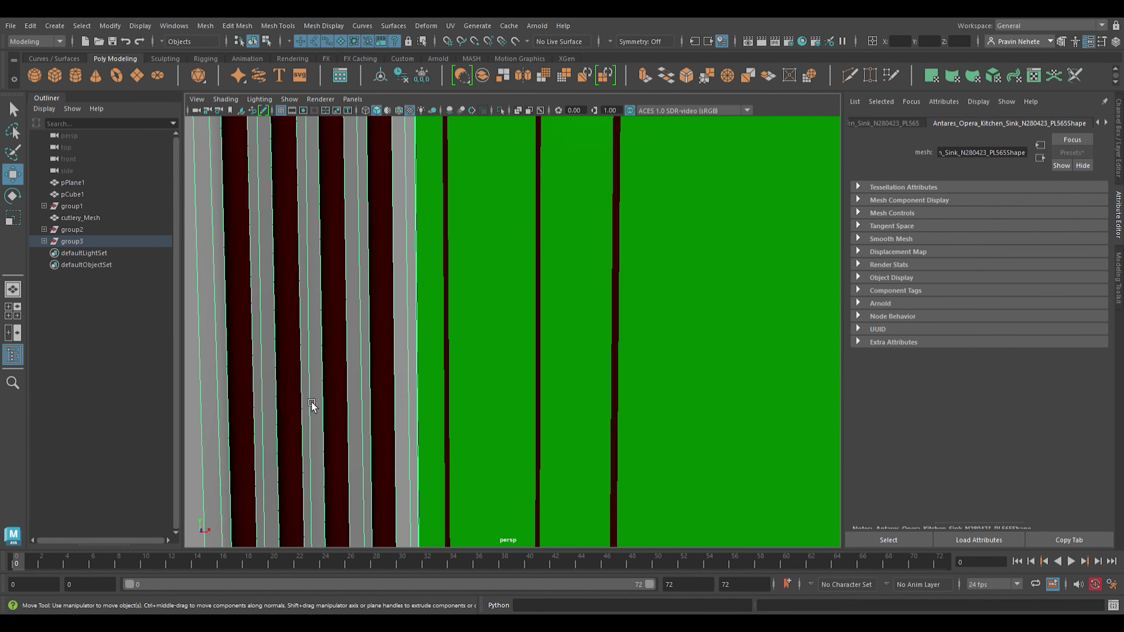
{"action": "scroll", "coordinate": [312, 405], "scroll_direction": "down", "scroll_amount": 3}
{"action": "scroll", "coordinate": [431, 422], "scroll_direction": "down", "scroll_amount": 1}
{"action": "scroll", "coordinate": [417, 449], "scroll_direction": "up", "scroll_amount": 2}
{"action": "scroll", "coordinate": [495, 354], "scroll_direction": "down", "scroll_amount": 1}
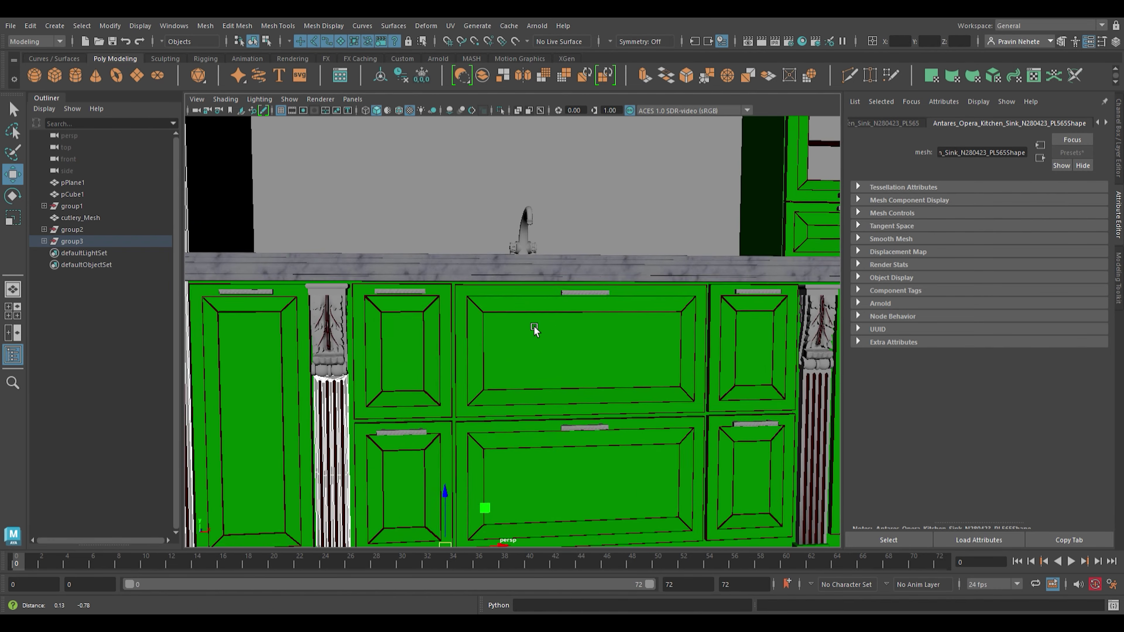
{"action": "scroll", "coordinate": [352, 313], "scroll_direction": "down", "scroll_amount": 2}
{"action": "scroll", "coordinate": [532, 254], "scroll_direction": "down", "scroll_amount": 1}
{"action": "scroll", "coordinate": [309, 219], "scroll_direction": "up", "scroll_amount": 2}
{"action": "scroll", "coordinate": [727, 325], "scroll_direction": "up", "scroll_amount": 5}
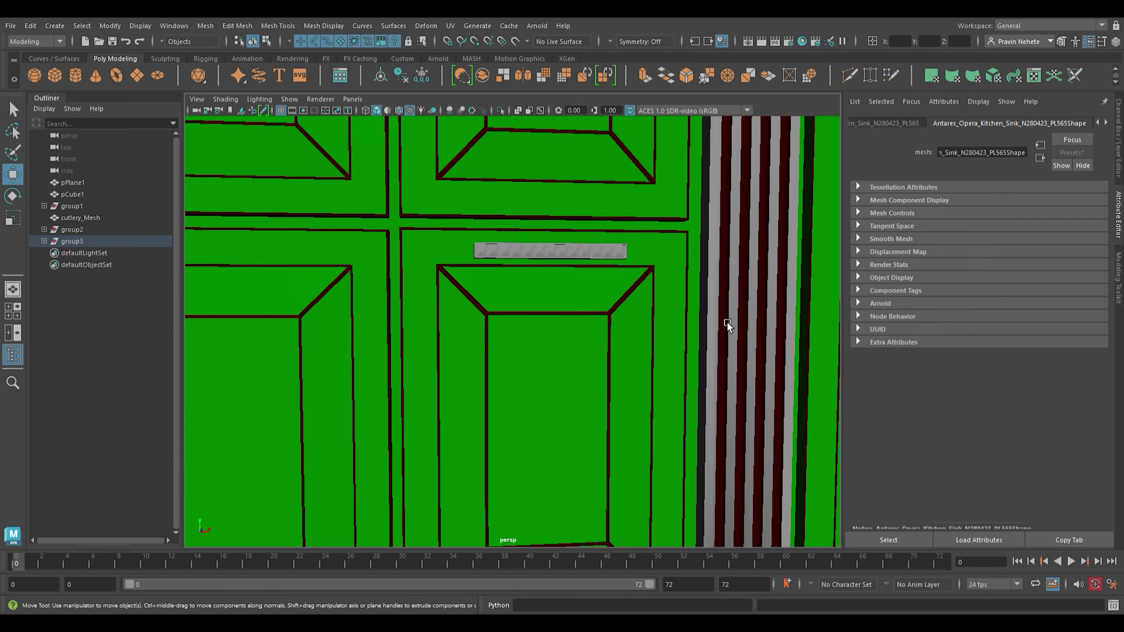
{"action": "scroll", "coordinate": [727, 325], "scroll_direction": "down", "scroll_amount": 3}
{"action": "left_click", "coordinate": [596, 373]}
{"action": "scroll", "coordinate": [595, 374], "scroll_direction": "up", "scroll_amount": 3}
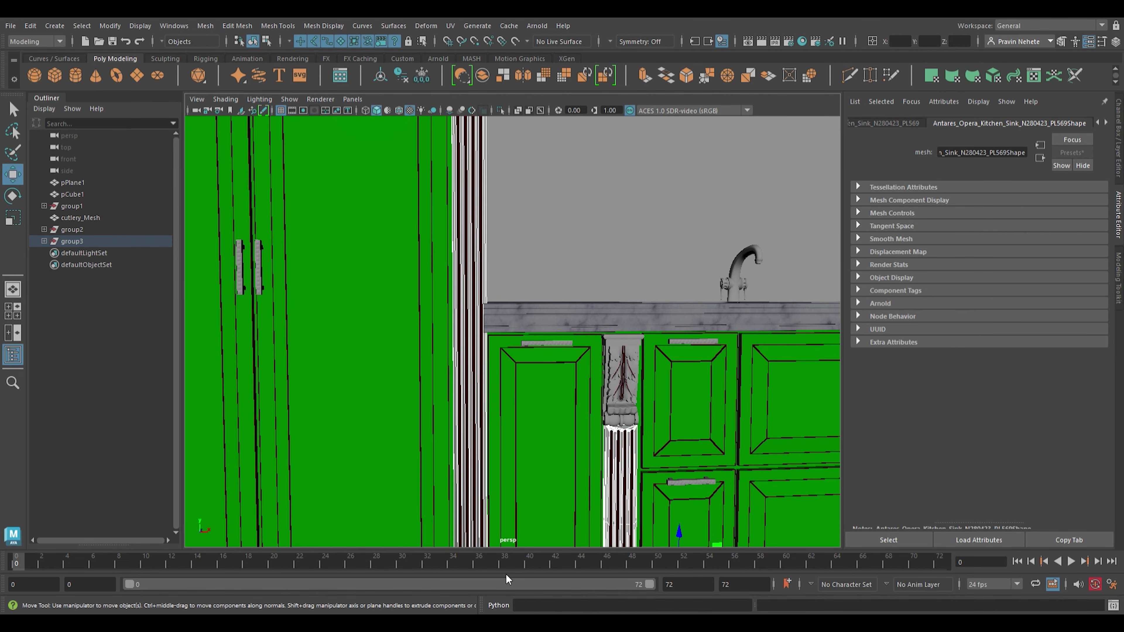
- Give the pillars new aiStandardSurface18 with a file4 texture loading Tex105b.jpg
{"action": "right_click_drag", "start_coordinate": [516, 465], "coordinate": [642, 447]}
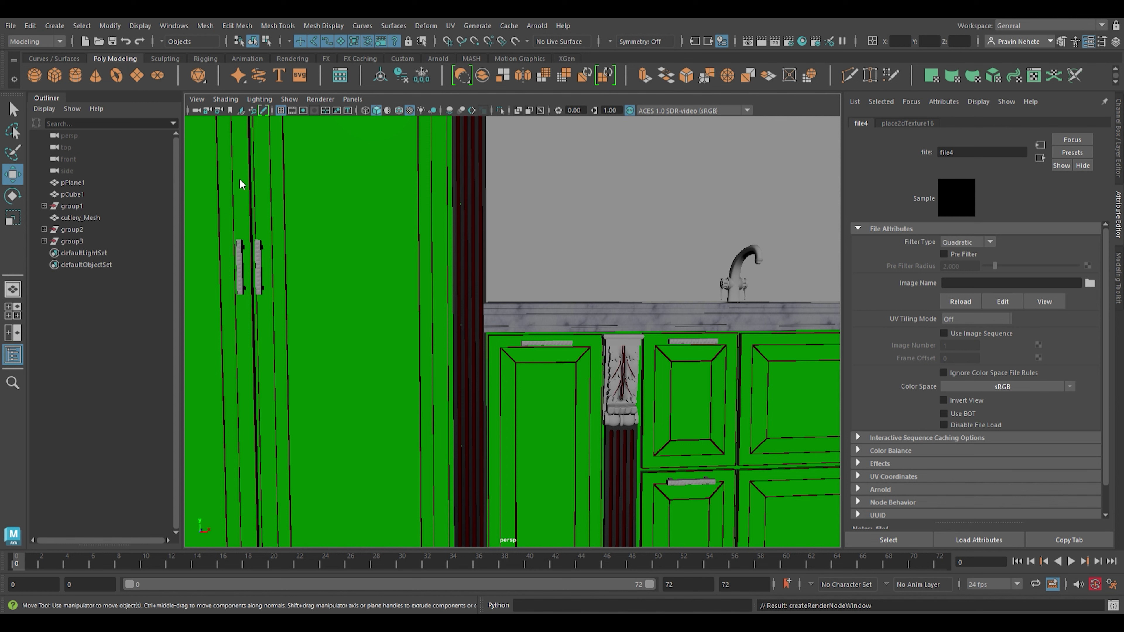
{"action": "scroll", "coordinate": [376, 226], "scroll_direction": "down", "scroll_amount": 10}
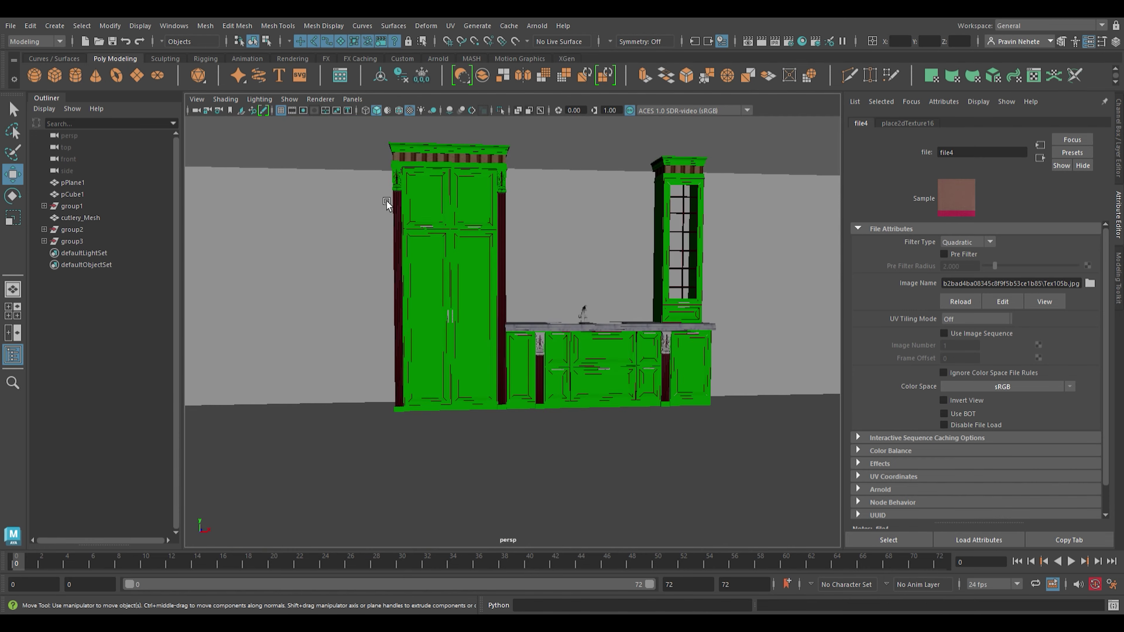
{"action": "scroll", "coordinate": [726, 390], "scroll_direction": "up", "scroll_amount": 10}
{"action": "scroll", "coordinate": [722, 389], "scroll_direction": "up", "scroll_amount": 3}
- Select the carved corbel and the narrow corbel between the cabinet doors
{"action": "middle_click_drag", "start_coordinate": [710, 390], "coordinate": [514, 371], "text": "alt"}
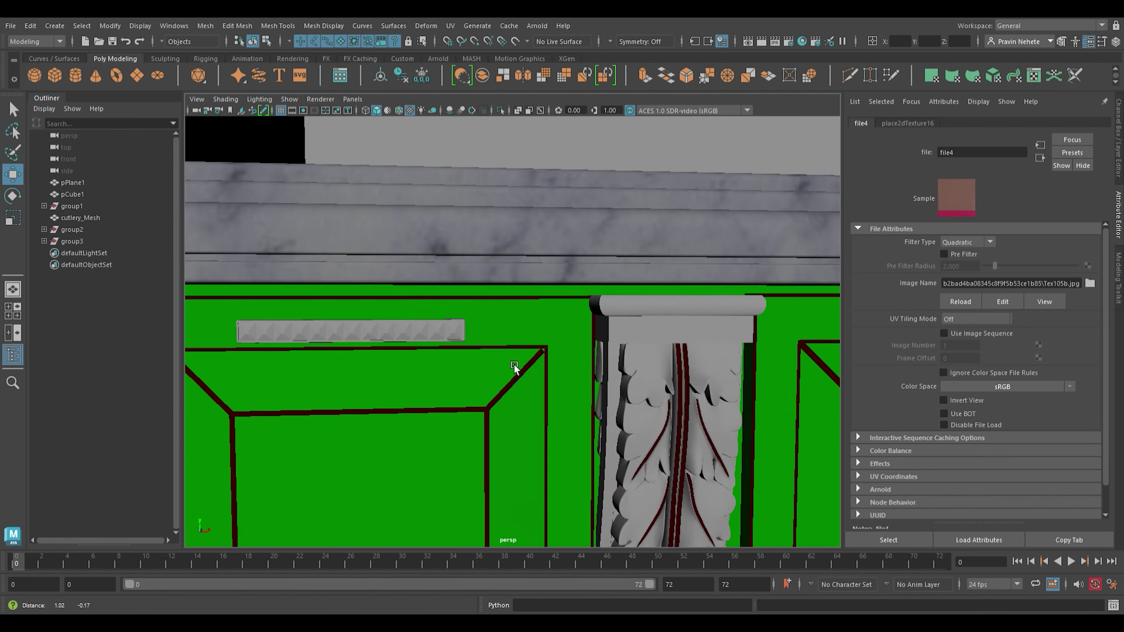
{"action": "left_click", "coordinate": [522, 321]}
{"action": "scroll", "coordinate": [393, 369], "scroll_direction": "down", "scroll_amount": 5}
{"action": "scroll", "coordinate": [600, 400], "scroll_direction": "up", "scroll_amount": 4}
{"action": "left_click", "coordinate": [584, 403]}
{"action": "scroll", "coordinate": [578, 405], "scroll_direction": "down", "scroll_amount": 3}
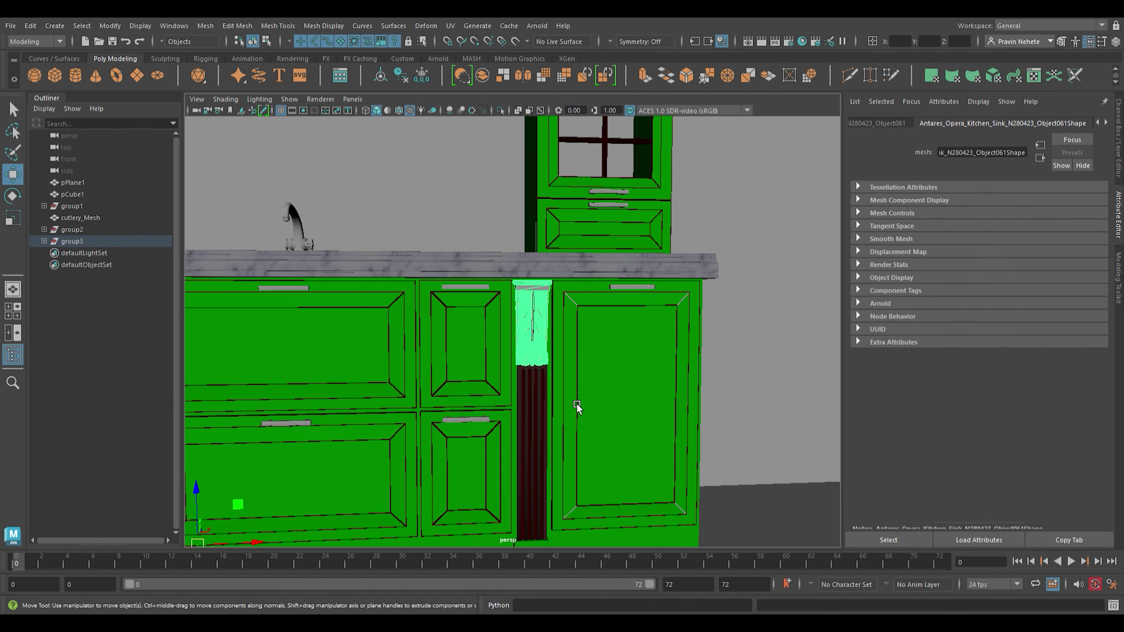
{"action": "scroll", "coordinate": [577, 405], "scroll_direction": "down", "scroll_amount": 5}
{"action": "scroll", "coordinate": [560, 406], "scroll_direction": "up", "scroll_amount": 8}
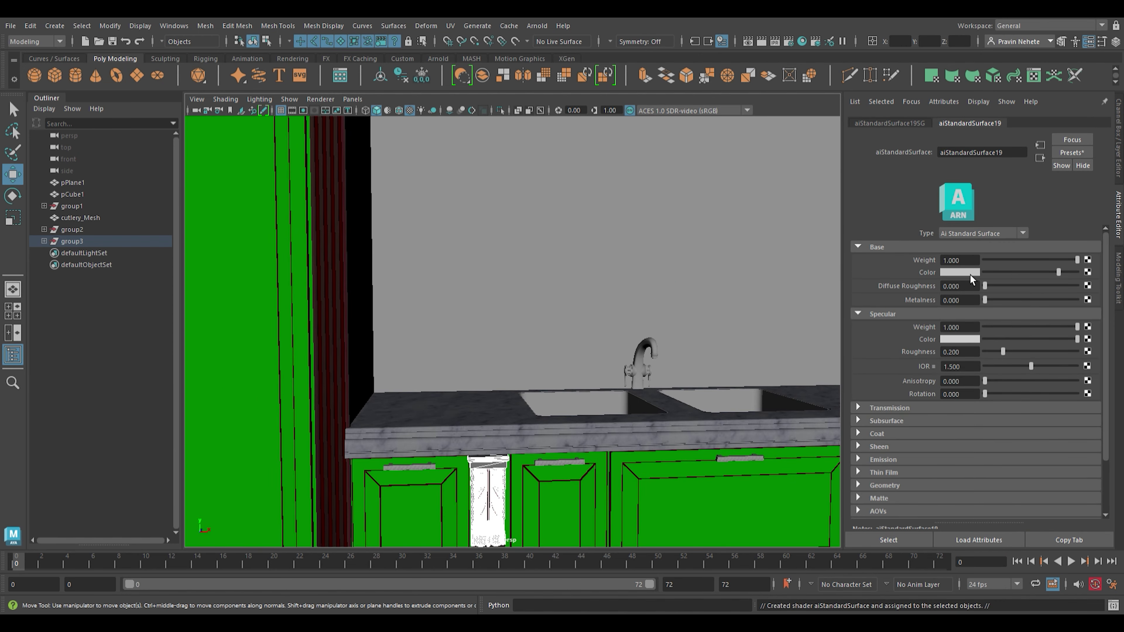
- Select the faucet and give it a new material textured with Stucco B.png (file5)
{"action": "left_click", "coordinate": [592, 229]}
{"action": "scroll", "coordinate": [600, 266], "scroll_direction": "down", "scroll_amount": 5}
{"action": "key", "text": "f"}
{"action": "left_click_drag", "start_coordinate": [582, 359], "coordinate": [530, 397], "text": "alt"}
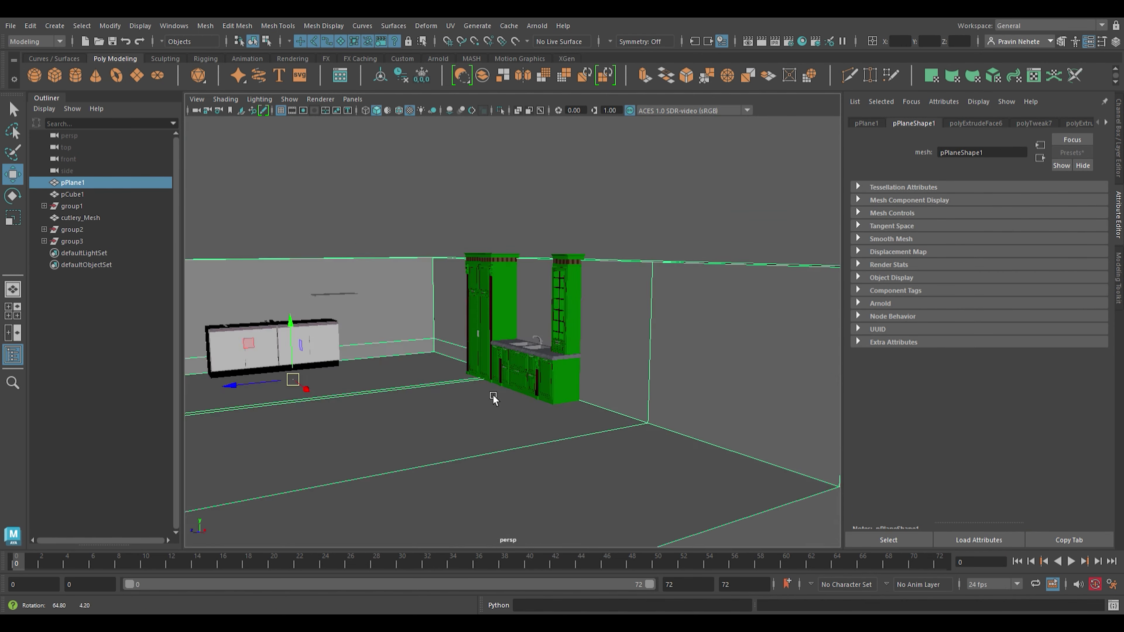
{"action": "scroll", "coordinate": [491, 397], "scroll_direction": "up", "scroll_amount": 4}
{"action": "scroll", "coordinate": [491, 397], "scroll_direction": "up", "scroll_amount": 4}
{"action": "scroll", "coordinate": [520, 414], "scroll_direction": "up", "scroll_amount": 4}
{"action": "left_click", "coordinate": [611, 438]}
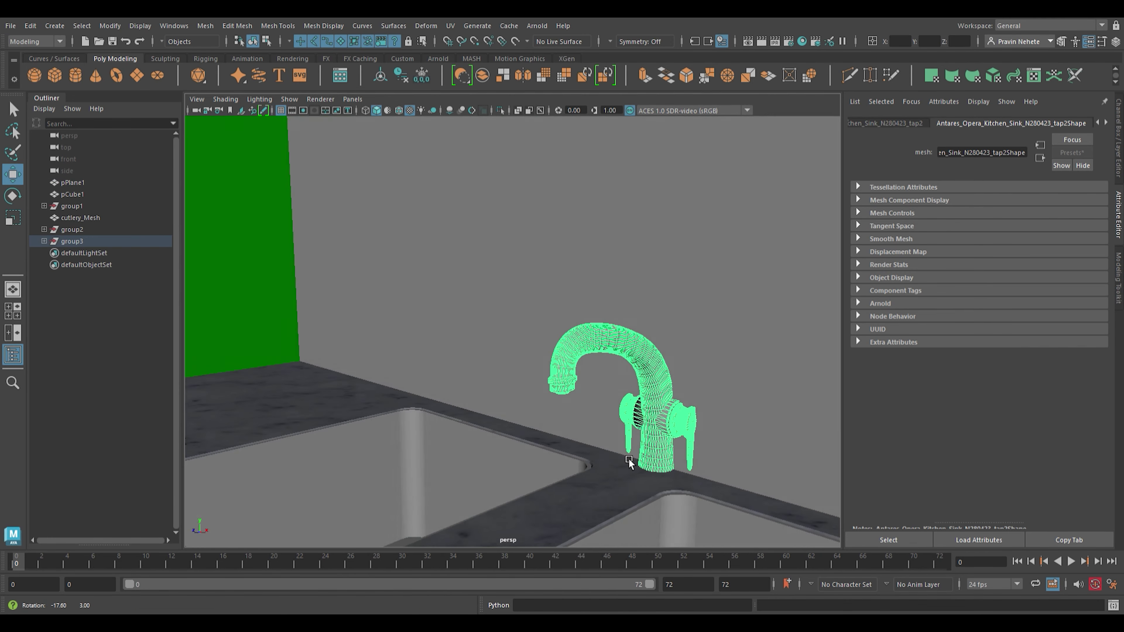
{"action": "mouse_move", "coordinate": [627, 459]}
{"action": "left_mouse_down", "text": "alt"}
{"action": "mouse_move", "coordinate": [643, 465]}
{"action": "mouse_move", "coordinate": [600, 432]}
{"action": "left_mouse_up", "text": "alt"}
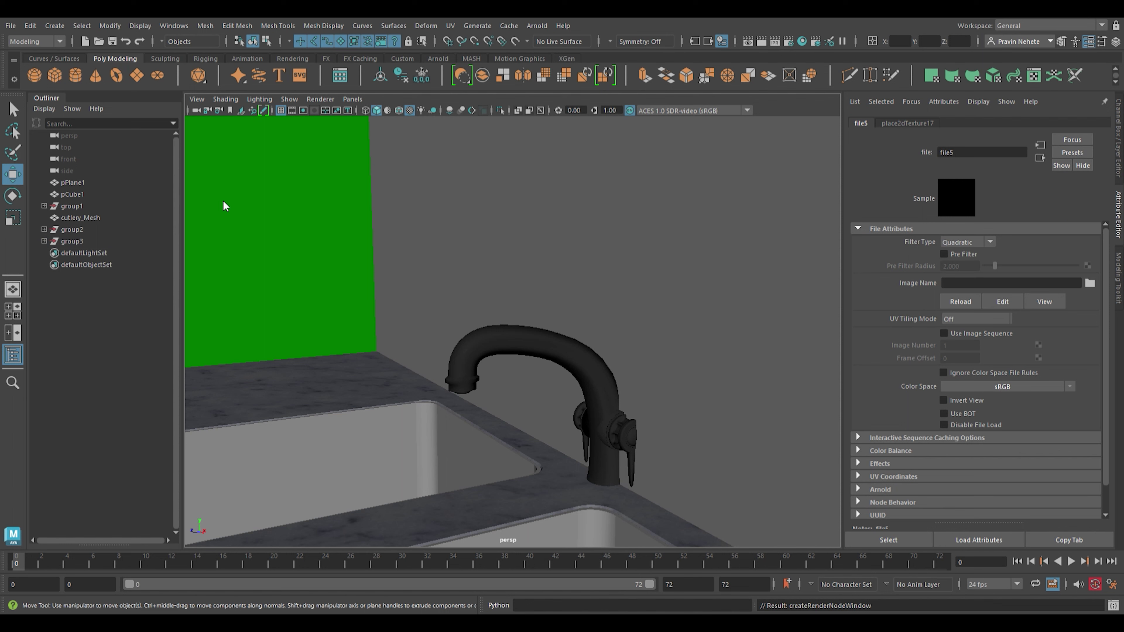
{"action": "scroll", "coordinate": [233, 205], "scroll_direction": "down", "scroll_amount": 5}
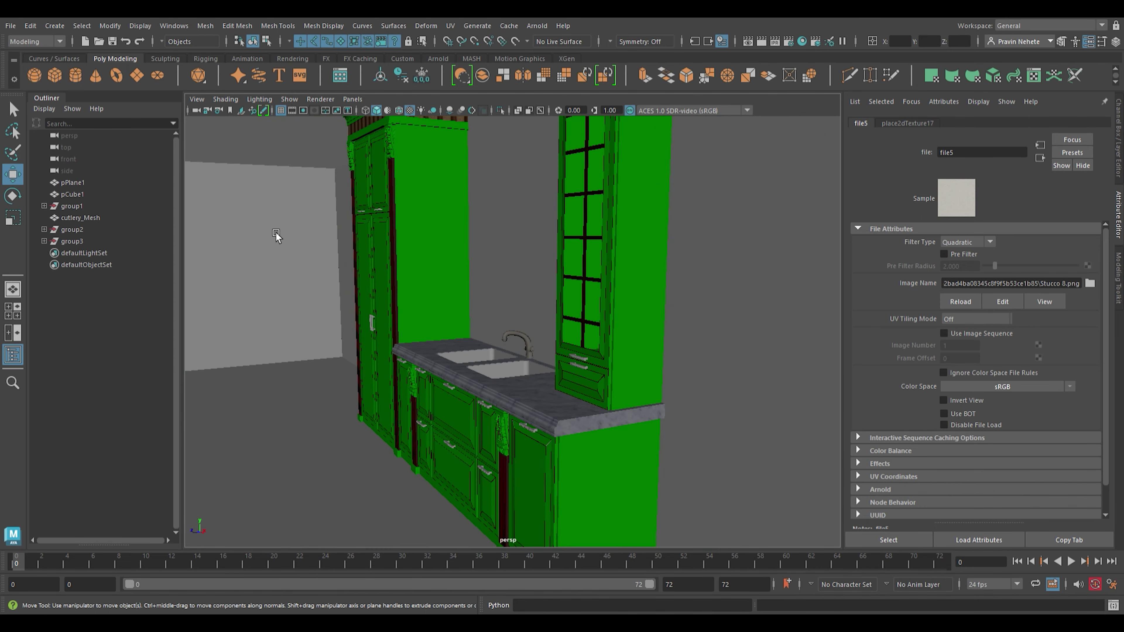
- Orbit to the cabinet front and select its door handles
{"action": "scroll", "coordinate": [276, 236], "scroll_direction": "down", "scroll_amount": 3}
{"action": "scroll", "coordinate": [399, 345], "scroll_direction": "up", "scroll_amount": 3}
{"action": "scroll", "coordinate": [416, 356], "scroll_direction": "up", "scroll_amount": 2}
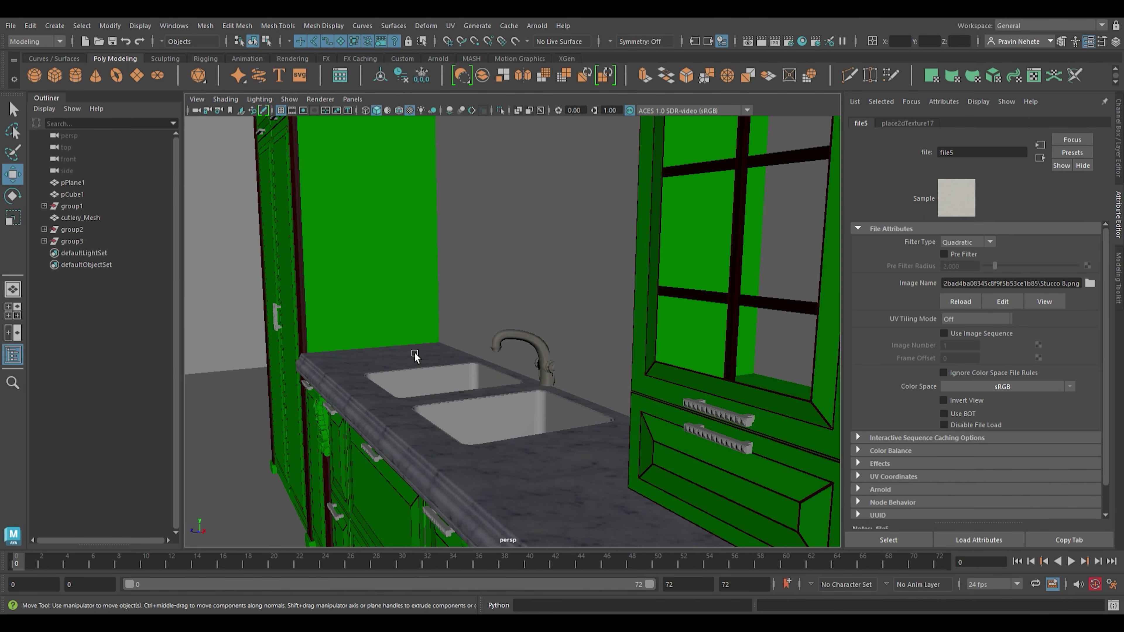
{"action": "scroll", "coordinate": [422, 363], "scroll_direction": "up", "scroll_amount": 2}
{"action": "scroll", "coordinate": [422, 363], "scroll_direction": "down", "scroll_amount": 3}
{"action": "left_click_drag", "start_coordinate": [434, 337], "coordinate": [487, 275], "text": "alt"}
{"action": "scroll", "coordinate": [509, 248], "scroll_direction": "up", "scroll_amount": 3}
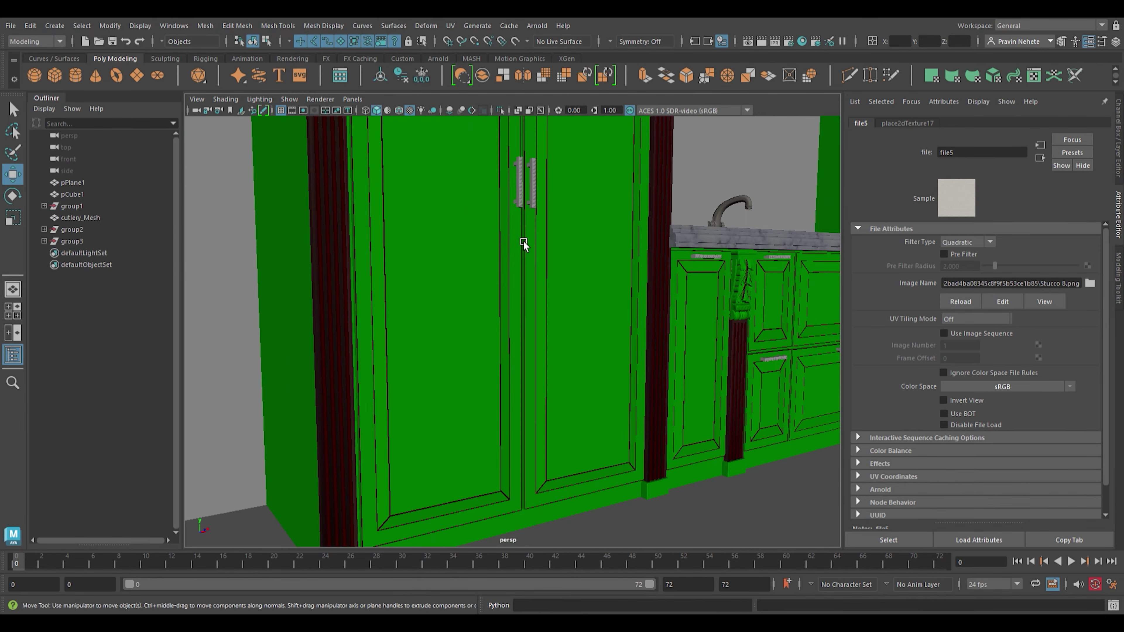
{"action": "scroll", "coordinate": [531, 219], "scroll_direction": "up", "scroll_amount": 3}
{"action": "scroll", "coordinate": [494, 419], "scroll_direction": "down", "scroll_amount": 3}
{"action": "scroll", "coordinate": [480, 389], "scroll_direction": "down", "scroll_amount": 3}
{"action": "left_click", "coordinate": [458, 390]}
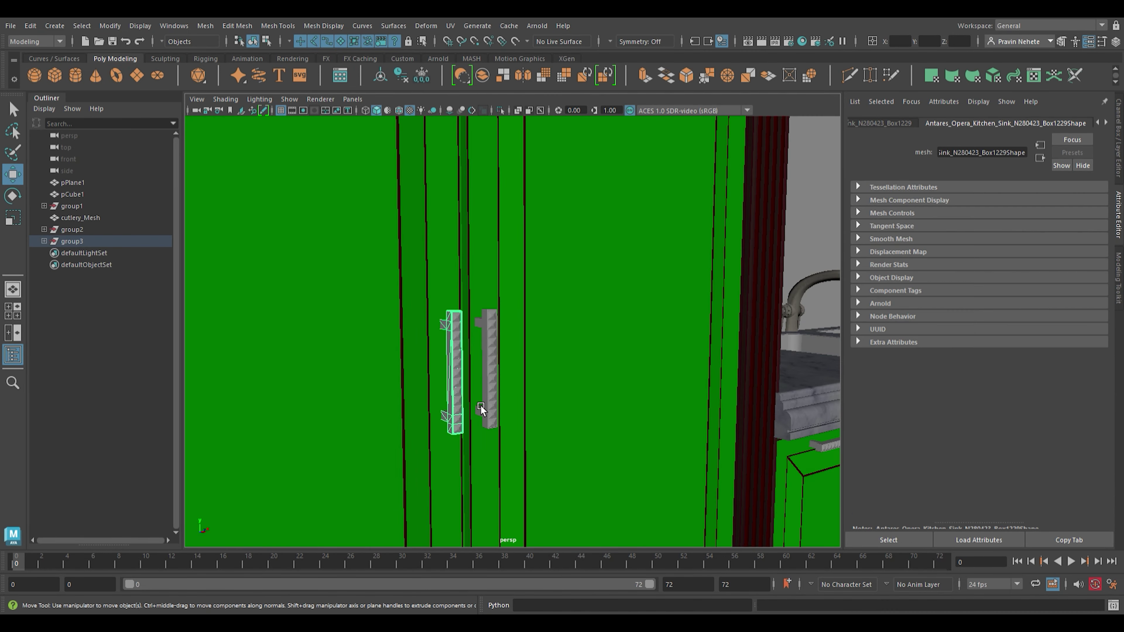
{"action": "scroll", "coordinate": [464, 414], "scroll_direction": "up", "scroll_amount": 3}
{"action": "mouse_move", "coordinate": [464, 414]}
{"action": "left_mouse_down", "text": "alt"}
{"action": "mouse_move", "coordinate": [467, 276]}
{"action": "mouse_move", "coordinate": [665, 421]}
{"action": "left_mouse_up", "text": "alt"}
{"action": "scroll", "coordinate": [665, 421], "scroll_direction": "down", "scroll_amount": 3}
{"action": "left_click", "coordinate": [690, 451]}
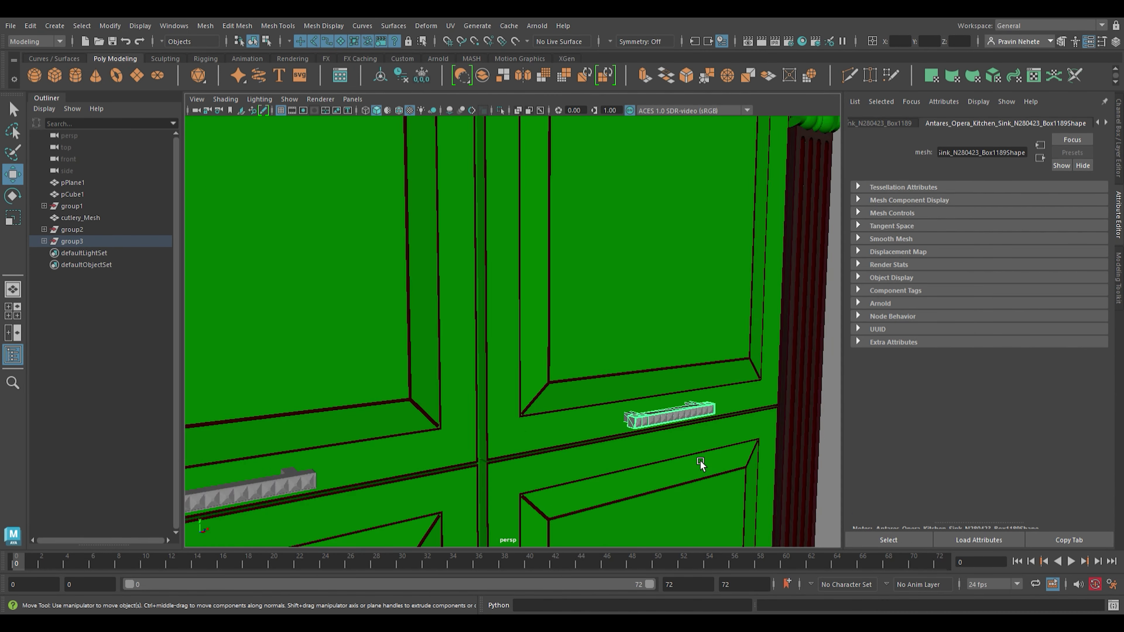
{"action": "mouse_move", "coordinate": [701, 459]}
{"action": "left_mouse_down", "text": "alt"}
{"action": "mouse_move", "coordinate": [432, 441]}
{"action": "mouse_move", "coordinate": [354, 421]}
{"action": "mouse_move", "coordinate": [509, 398]}
{"action": "left_mouse_up", "text": "alt"}
{"action": "scroll", "coordinate": [433, 441], "scroll_direction": "down", "scroll_amount": 3}
{"action": "scroll", "coordinate": [443, 443], "scroll_direction": "down", "scroll_amount": 5}
- Select the lower cabinet's drawer handle, checking nearby cabinet pieces and handles
{"action": "left_click", "coordinate": [513, 397]}
{"action": "scroll", "coordinate": [513, 398], "scroll_direction": "up", "scroll_amount": 3}
{"action": "scroll", "coordinate": [602, 419], "scroll_direction": "up", "scroll_amount": 3}
{"action": "scroll", "coordinate": [531, 355], "scroll_direction": "up", "scroll_amount": 3}
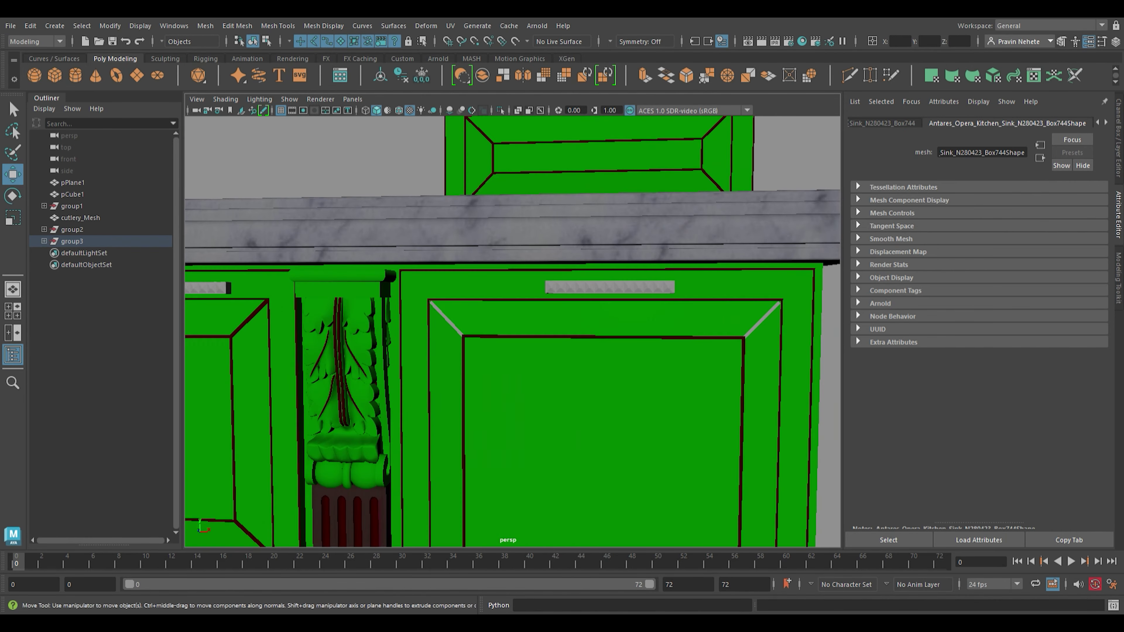
{"action": "scroll", "coordinate": [590, 303], "scroll_direction": "up", "scroll_amount": 2}
{"action": "mouse_move", "coordinate": [590, 304]}
{"action": "left_mouse_down", "text": "alt"}
{"action": "mouse_move", "coordinate": [251, 228]}
{"action": "mouse_move", "coordinate": [553, 387]}
{"action": "left_mouse_up", "text": "alt"}
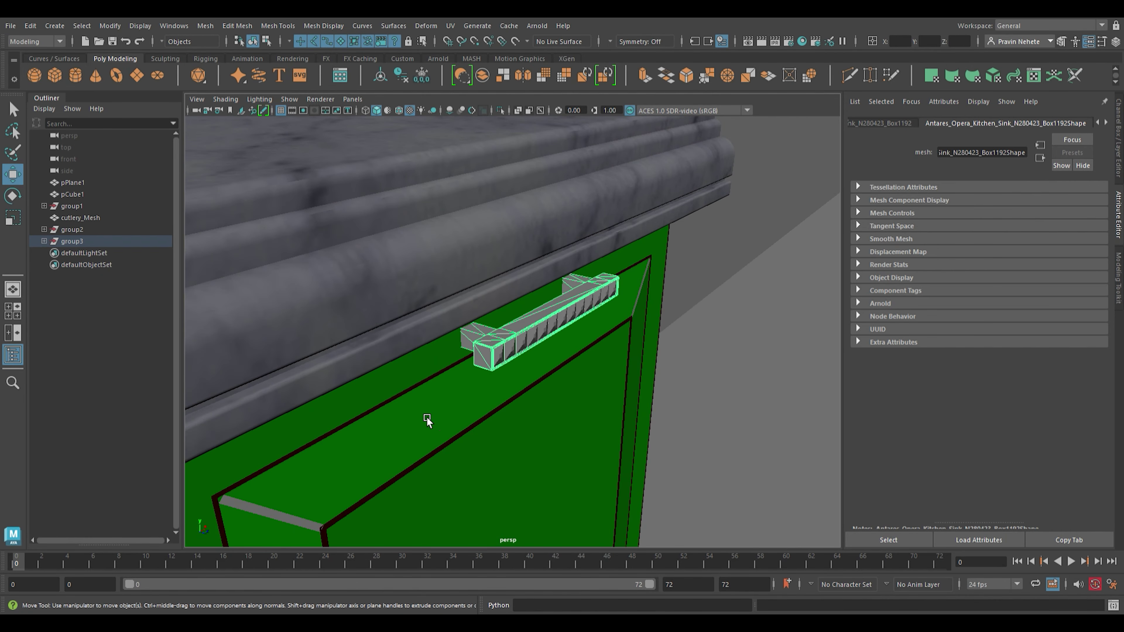
{"action": "left_click_drag", "start_coordinate": [427, 421], "coordinate": [308, 480], "text": "alt"}
{"action": "left_click", "coordinate": [307, 479]}
{"action": "mouse_move", "coordinate": [407, 454]}
{"action": "left_mouse_down", "text": "alt"}
{"action": "mouse_move", "coordinate": [518, 377]}
{"action": "mouse_move", "coordinate": [423, 382]}
{"action": "mouse_move", "coordinate": [552, 360]}
{"action": "mouse_move", "coordinate": [533, 429]}
{"action": "left_mouse_up", "text": "alt"}
{"action": "left_click", "coordinate": [422, 381]}
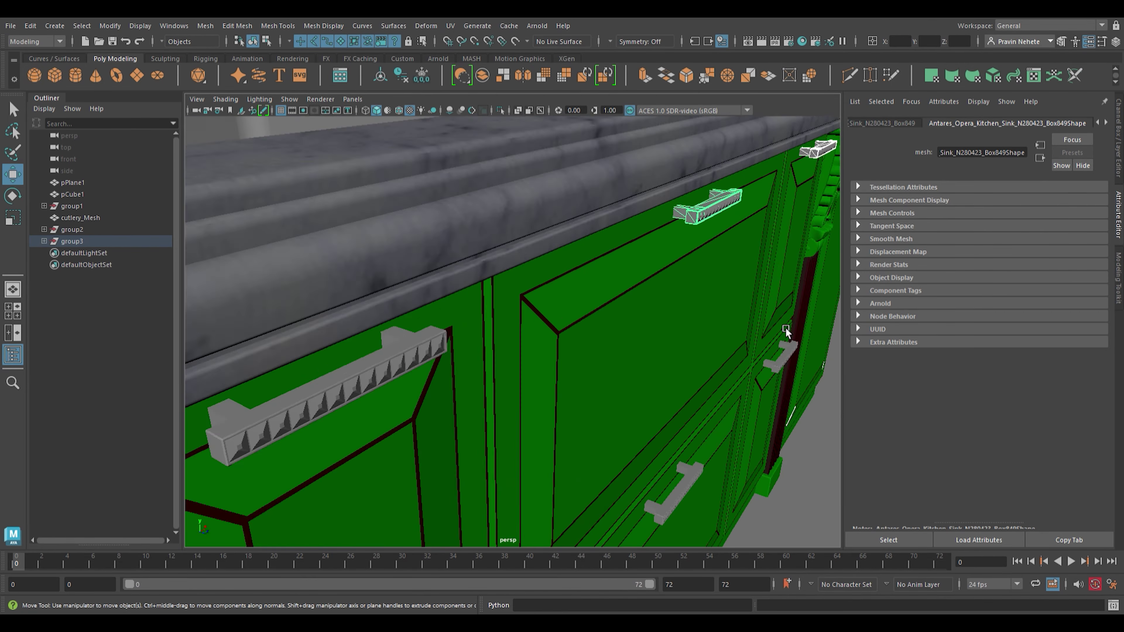
{"action": "mouse_move", "coordinate": [602, 464]}
{"action": "left_mouse_down", "text": "alt"}
{"action": "mouse_move", "coordinate": [479, 340]}
{"action": "mouse_move", "coordinate": [595, 281]}
{"action": "mouse_move", "coordinate": [527, 410]}
{"action": "mouse_move", "coordinate": [728, 308]}
{"action": "mouse_move", "coordinate": [705, 283]}
{"action": "mouse_move", "coordinate": [386, 413]}
{"action": "left_mouse_up", "text": "alt"}
{"action": "left_click", "coordinate": [478, 340]}
{"action": "left_click", "coordinate": [728, 309]}
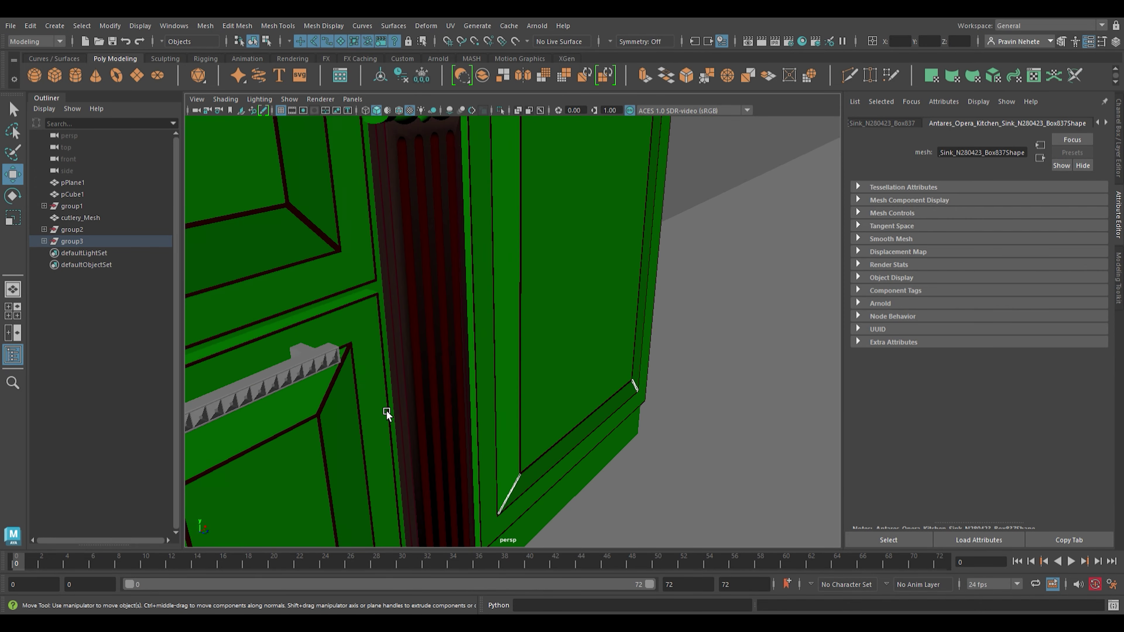
- Close in on the countertop drawer and give its handle new aiStandardSurface21
{"action": "left_click_drag", "start_coordinate": [310, 352], "coordinate": [363, 352], "text": "alt"}
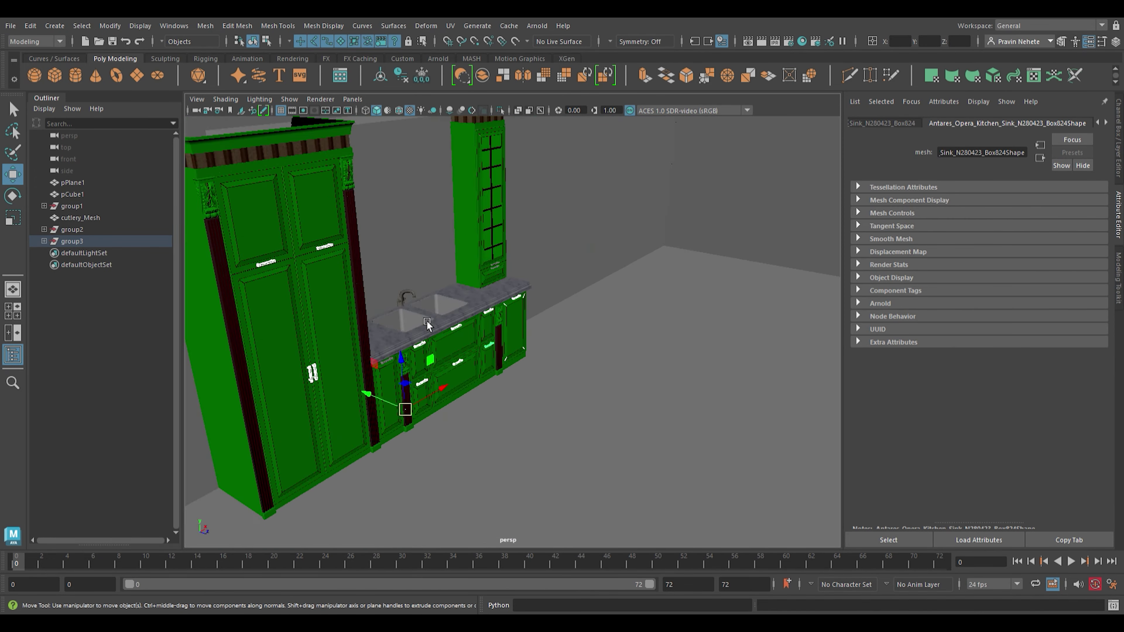
{"action": "left_click", "coordinate": [363, 352]}
{"action": "right_click_drag", "start_coordinate": [363, 354], "coordinate": [371, 377], "text": "alt"}
{"action": "middle_click_drag", "start_coordinate": [371, 376], "coordinate": [622, 426], "text": "alt"}
{"action": "right_click_drag", "start_coordinate": [623, 427], "coordinate": [647, 477], "text": "alt"}
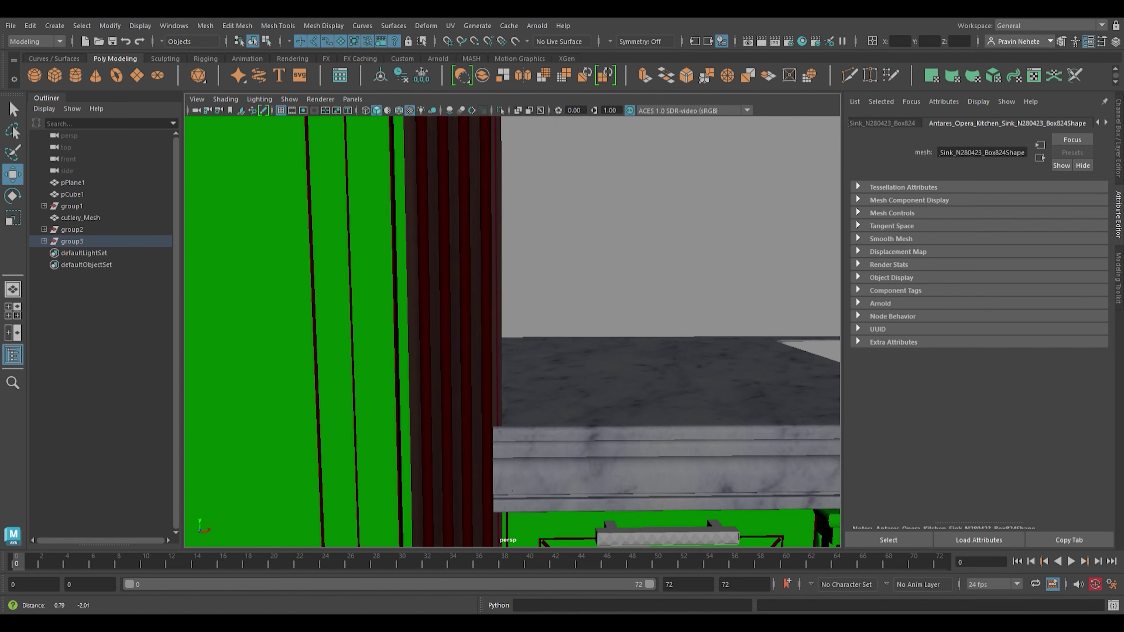
{"action": "middle_click_drag", "start_coordinate": [648, 477], "coordinate": [648, 502], "text": "alt"}
{"action": "right_click_drag", "start_coordinate": [647, 502], "coordinate": [636, 480], "text": "alt"}
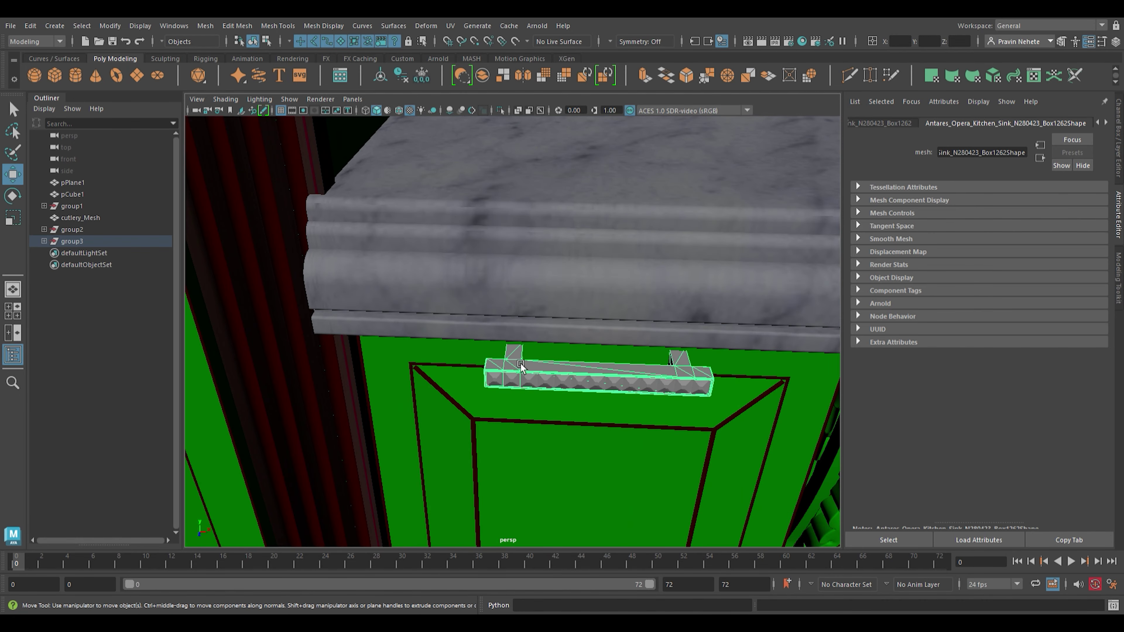
{"action": "right_click_drag", "start_coordinate": [434, 313], "coordinate": [802, 384]}
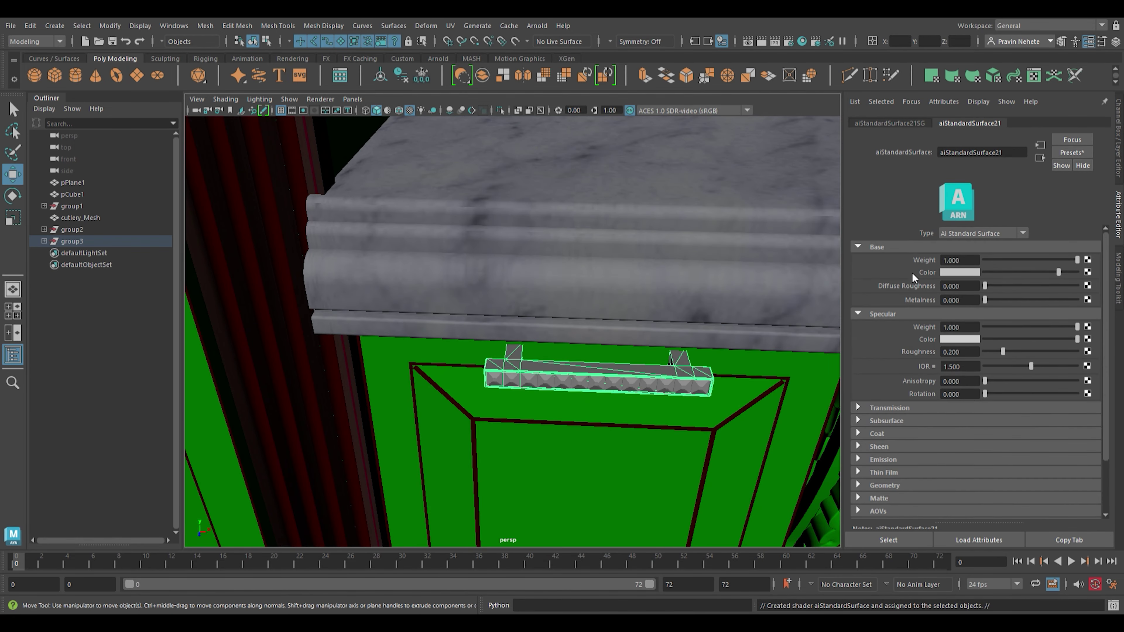
{"action": "scroll", "coordinate": [575, 259], "scroll_direction": "down", "scroll_amount": 10}
{"action": "left_click", "coordinate": [582, 509]}
- Select a sink cabinet piece and frame it in view
{"action": "left_click_drag", "start_coordinate": [582, 509], "coordinate": [398, 487], "text": "alt"}
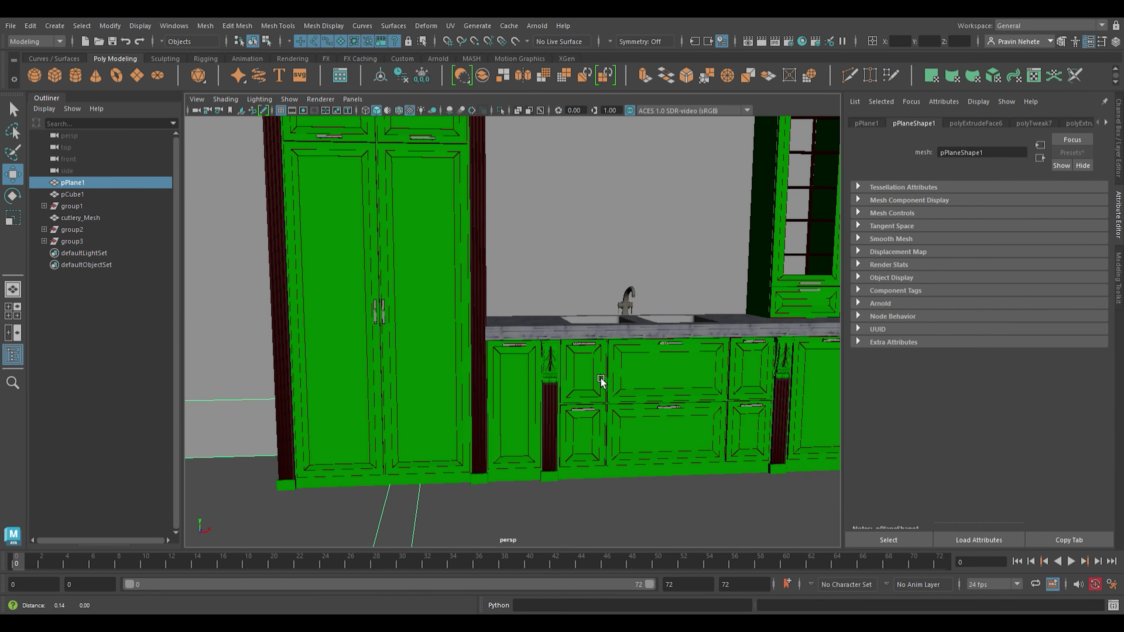
{"action": "right_click_drag", "start_coordinate": [399, 487], "coordinate": [277, 484], "text": "alt"}
{"action": "middle_click_drag", "start_coordinate": [277, 484], "coordinate": [655, 442], "text": "alt"}
{"action": "mouse_move", "coordinate": [655, 442]}
{"action": "right_mouse_down", "text": "alt"}
{"action": "mouse_move", "coordinate": [510, 394]}
{"action": "mouse_move", "coordinate": [497, 278]}
{"action": "mouse_move", "coordinate": [460, 166]}
{"action": "mouse_move", "coordinate": [650, 451]}
{"action": "right_mouse_up", "text": "alt"}
{"action": "left_click", "coordinate": [370, 304]}
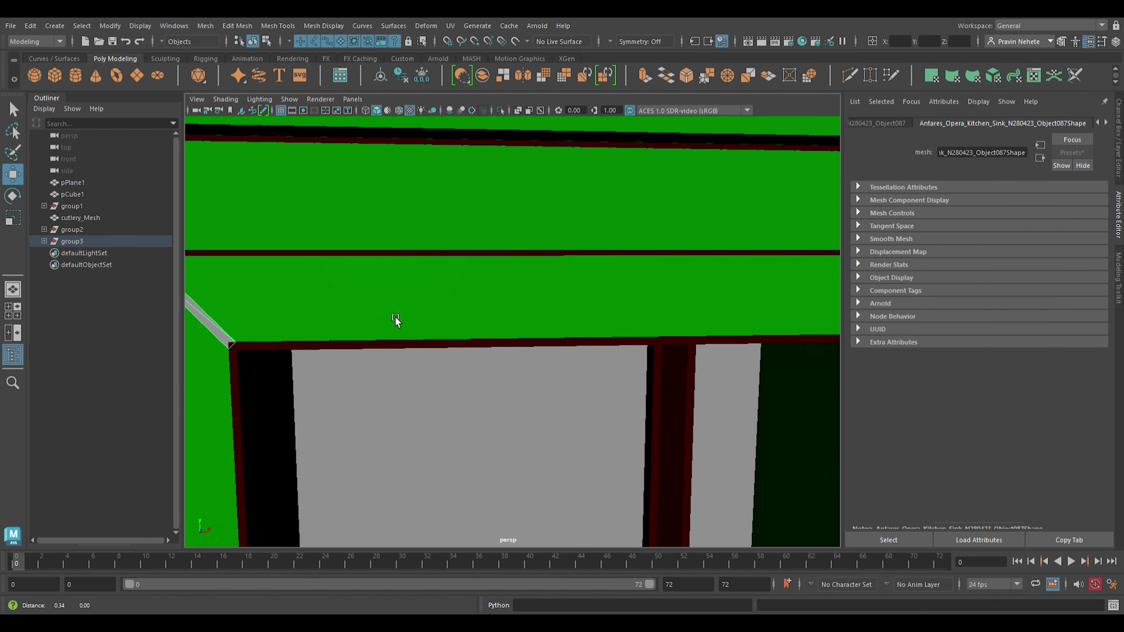
{"action": "left_click_drag", "start_coordinate": [394, 319], "coordinate": [704, 304], "text": "alt"}
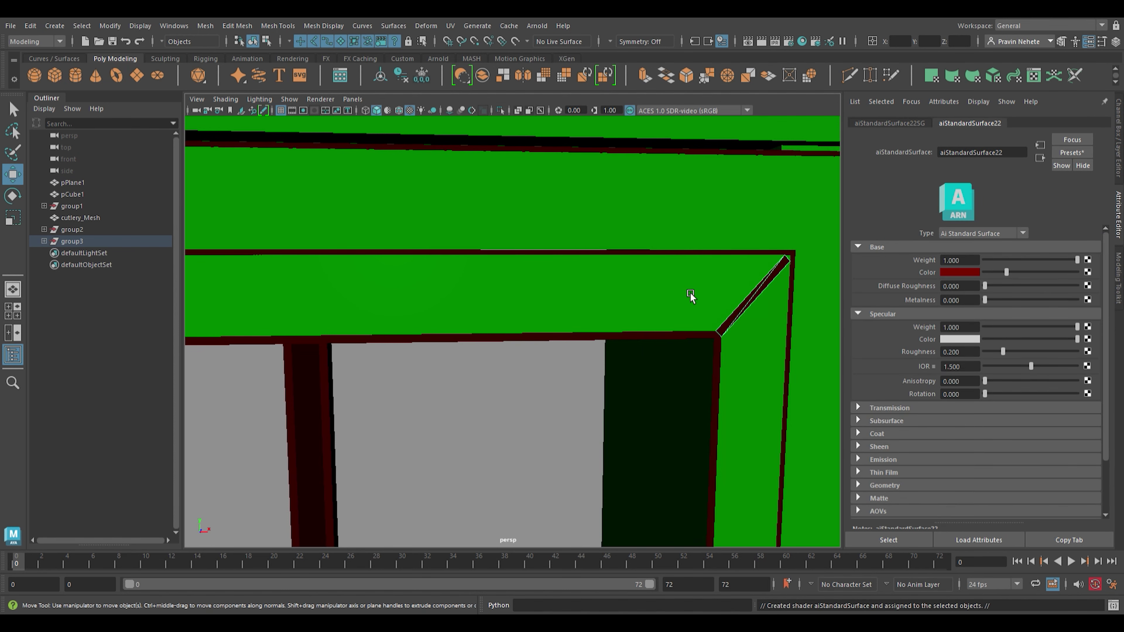
{"action": "key", "text": "f"}
{"action": "scroll", "coordinate": [655, 297], "scroll_direction": "up", "scroll_amount": 5}
{"action": "scroll", "coordinate": [655, 296], "scroll_direction": "up", "scroll_amount": 3}
{"action": "scroll", "coordinate": [652, 299], "scroll_direction": "up", "scroll_amount": 2}
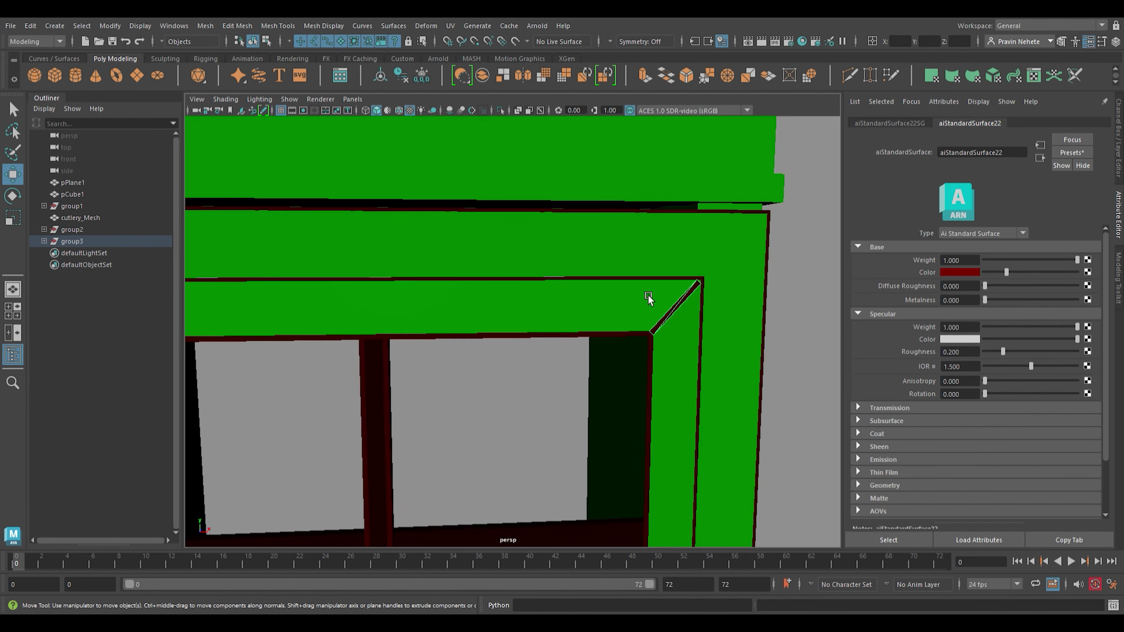
{"action": "scroll", "coordinate": [649, 299], "scroll_direction": "down", "scroll_amount": 5}
- Select the glass cabinet's frame piece for dark-red aiStandardSurface22
{"action": "mouse_move", "coordinate": [604, 226]}
{"action": "left_mouse_down", "text": "alt"}
{"action": "mouse_move", "coordinate": [514, 268]}
{"action": "mouse_move", "coordinate": [487, 248]}
{"action": "left_mouse_up", "text": "alt"}
{"action": "scroll", "coordinate": [424, 331], "scroll_direction": "up", "scroll_amount": 3}
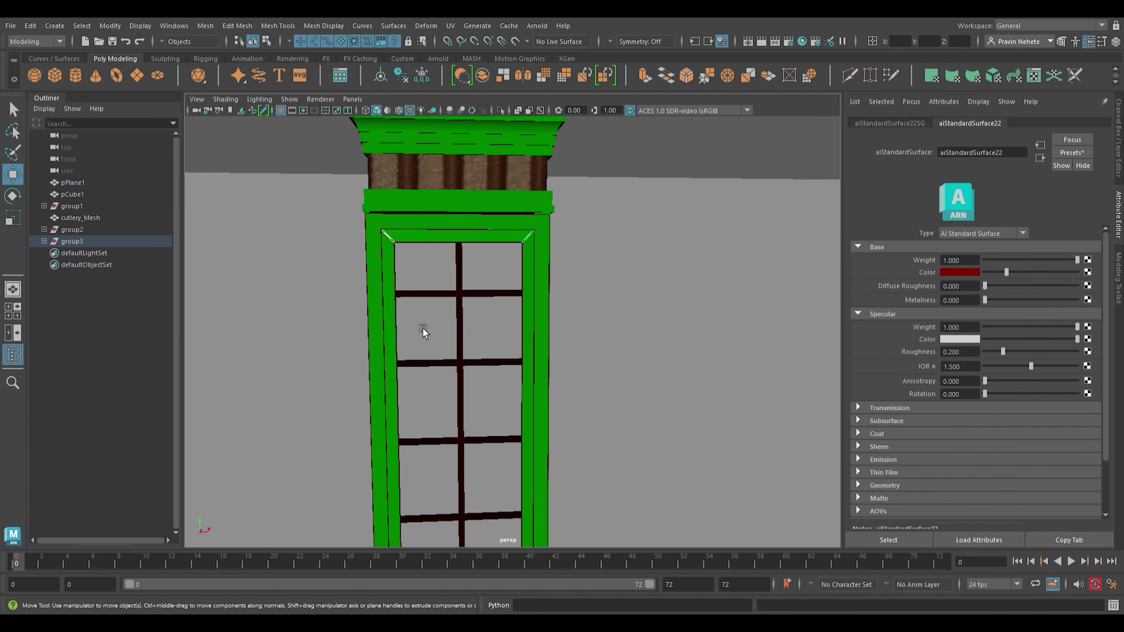
{"action": "scroll", "coordinate": [425, 335], "scroll_direction": "up", "scroll_amount": 4}
{"action": "scroll", "coordinate": [426, 338], "scroll_direction": "up", "scroll_amount": 2}
{"action": "scroll", "coordinate": [451, 390], "scroll_direction": "down", "scroll_amount": 4}
{"action": "scroll", "coordinate": [450, 388], "scroll_direction": "down", "scroll_amount": 3}
{"action": "left_click", "coordinate": [451, 389]}
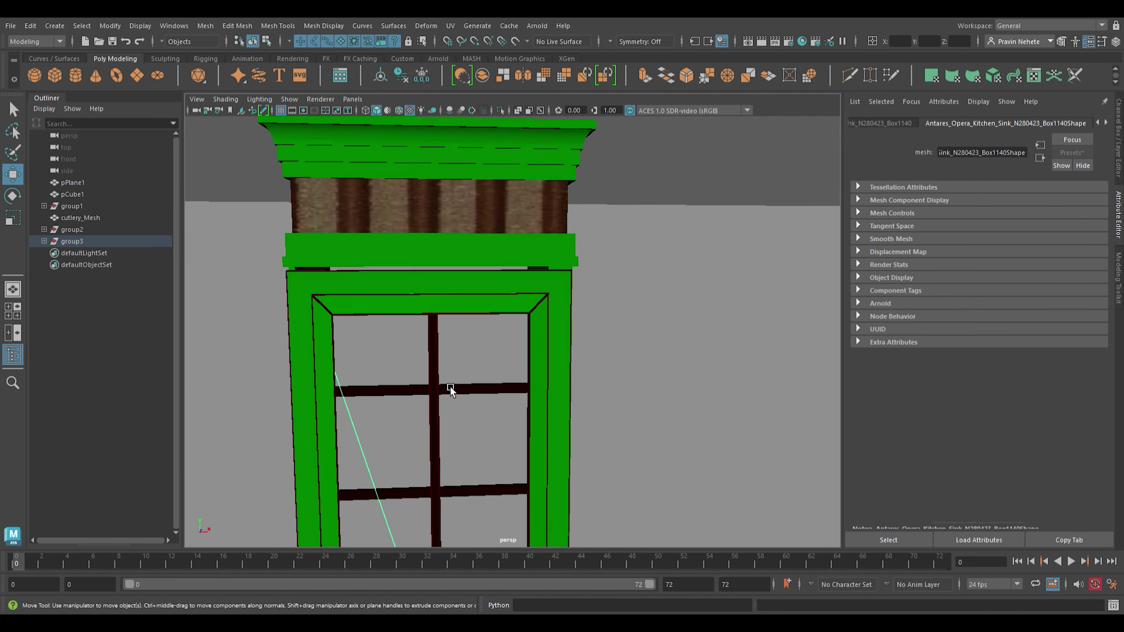
{"action": "scroll", "coordinate": [451, 389], "scroll_direction": "down", "scroll_amount": 8}
- Select a grey block inside the lower cabinet for dark-red aiStandardSurface23
{"action": "mouse_move", "coordinate": [528, 448]}
{"action": "left_mouse_down", "text": "alt"}
{"action": "mouse_move", "coordinate": [570, 402]}
{"action": "mouse_move", "coordinate": [496, 365]}
{"action": "left_mouse_up", "text": "alt"}
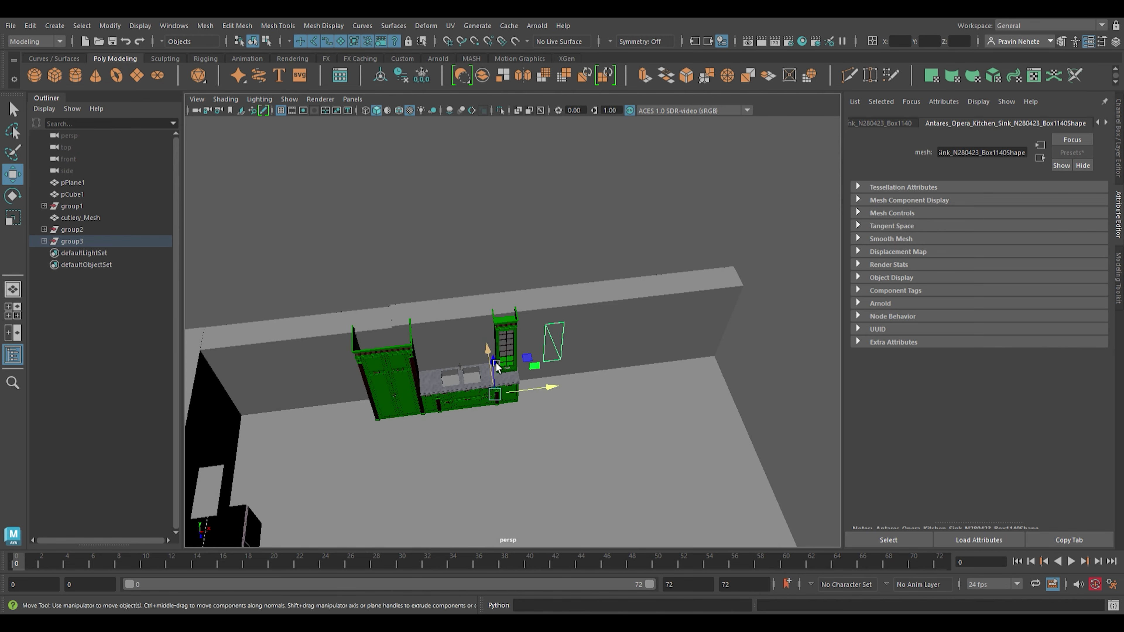
{"action": "scroll", "coordinate": [507, 420], "scroll_direction": "up", "scroll_amount": 5}
{"action": "left_click_drag", "start_coordinate": [508, 420], "coordinate": [402, 326], "text": "alt"}
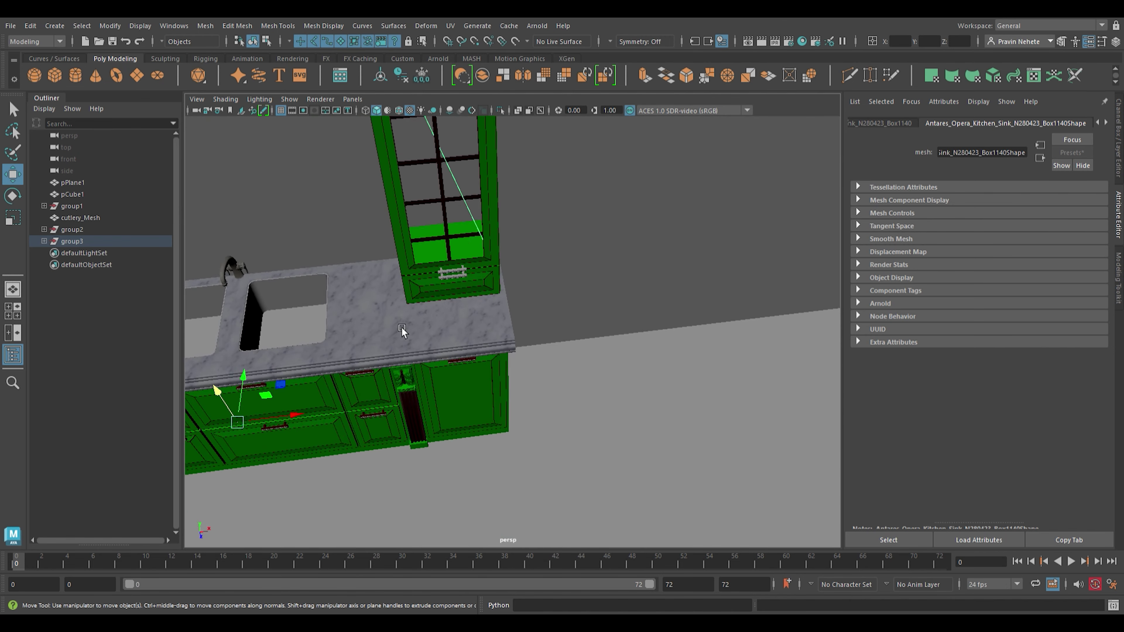
{"action": "scroll", "coordinate": [389, 371], "scroll_direction": "up", "scroll_amount": 4}
{"action": "scroll", "coordinate": [467, 436], "scroll_direction": "up", "scroll_amount": 3}
{"action": "scroll", "coordinate": [467, 436], "scroll_direction": "up", "scroll_amount": 3}
{"action": "left_click", "coordinate": [257, 342]}
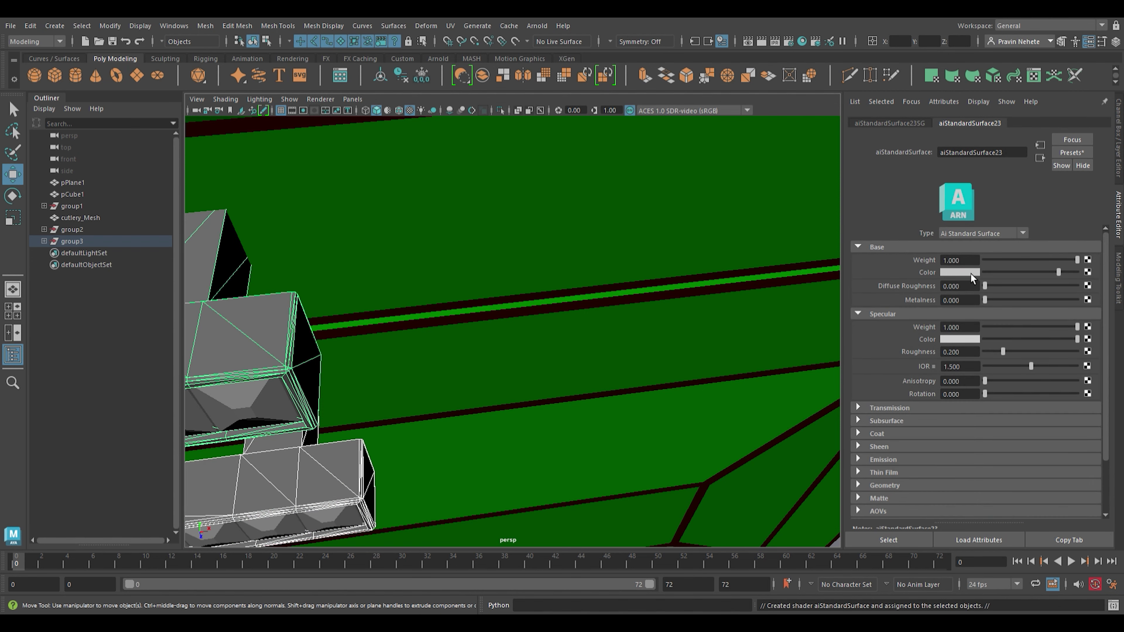
{"action": "scroll", "coordinate": [457, 366], "scroll_direction": "down", "scroll_amount": 5}
{"action": "scroll", "coordinate": [457, 366], "scroll_direction": "down", "scroll_amount": 3}
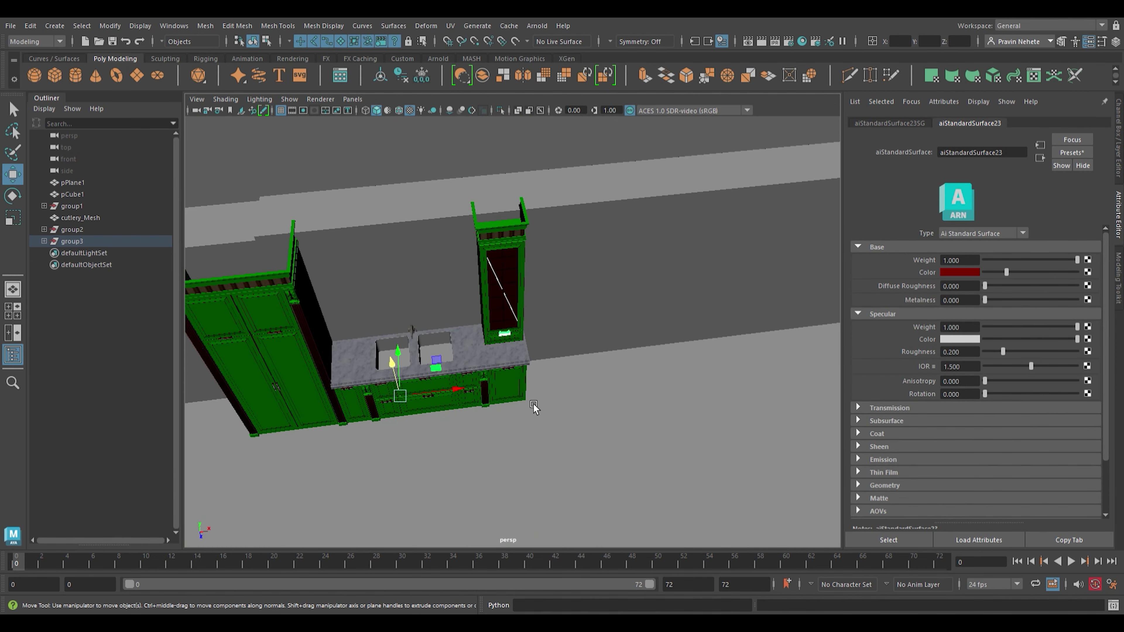
- Select a cabinet door handle and its neighbouring handle piece
{"action": "left_click_drag", "start_coordinate": [443, 367], "coordinate": [532, 359], "text": "alt"}
{"action": "scroll", "coordinate": [532, 336], "scroll_direction": "up", "scroll_amount": 5}
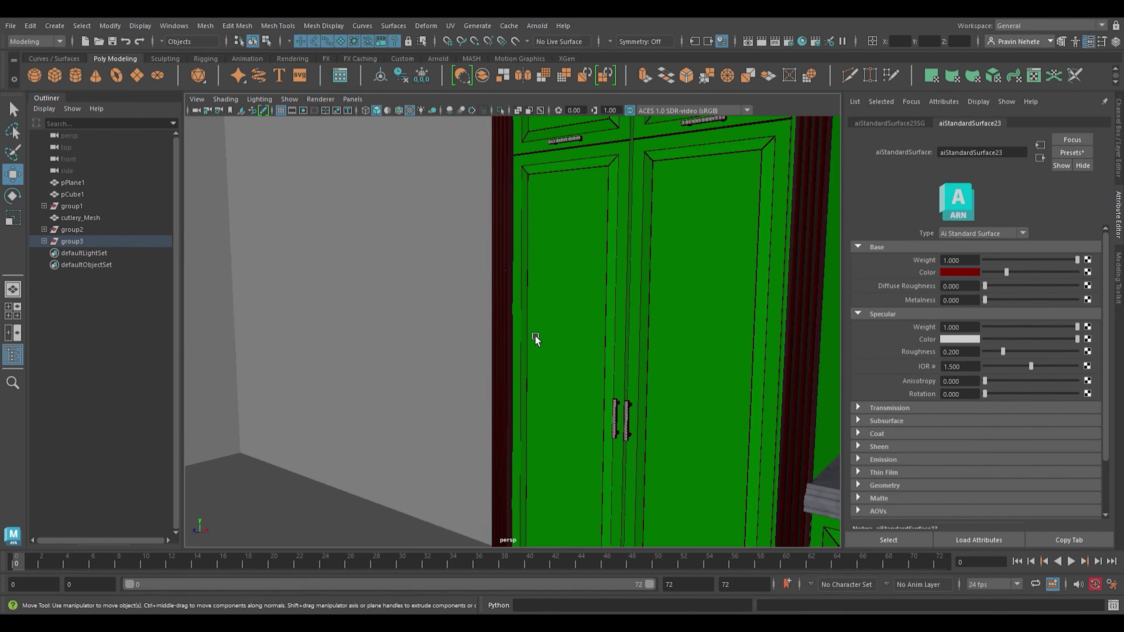
{"action": "scroll", "coordinate": [570, 350], "scroll_direction": "up", "scroll_amount": 3}
{"action": "scroll", "coordinate": [570, 350], "scroll_direction": "up", "scroll_amount": 3}
{"action": "scroll", "coordinate": [633, 390], "scroll_direction": "down", "scroll_amount": 3}
{"action": "scroll", "coordinate": [660, 500], "scroll_direction": "down", "scroll_amount": 3}
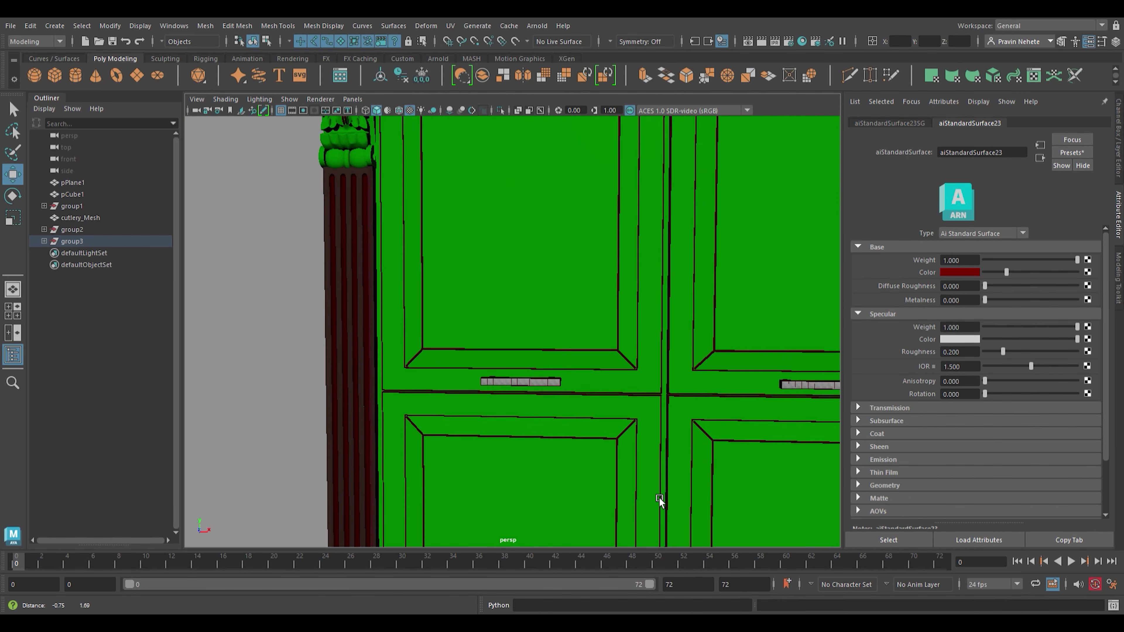
{"action": "scroll", "coordinate": [599, 448], "scroll_direction": "up", "scroll_amount": 5}
{"action": "middle_click_drag", "start_coordinate": [599, 448], "coordinate": [562, 211], "text": "alt"}
{"action": "scroll", "coordinate": [361, 226], "scroll_direction": "up", "scroll_amount": 3}
{"action": "left_click", "coordinate": [421, 259]}
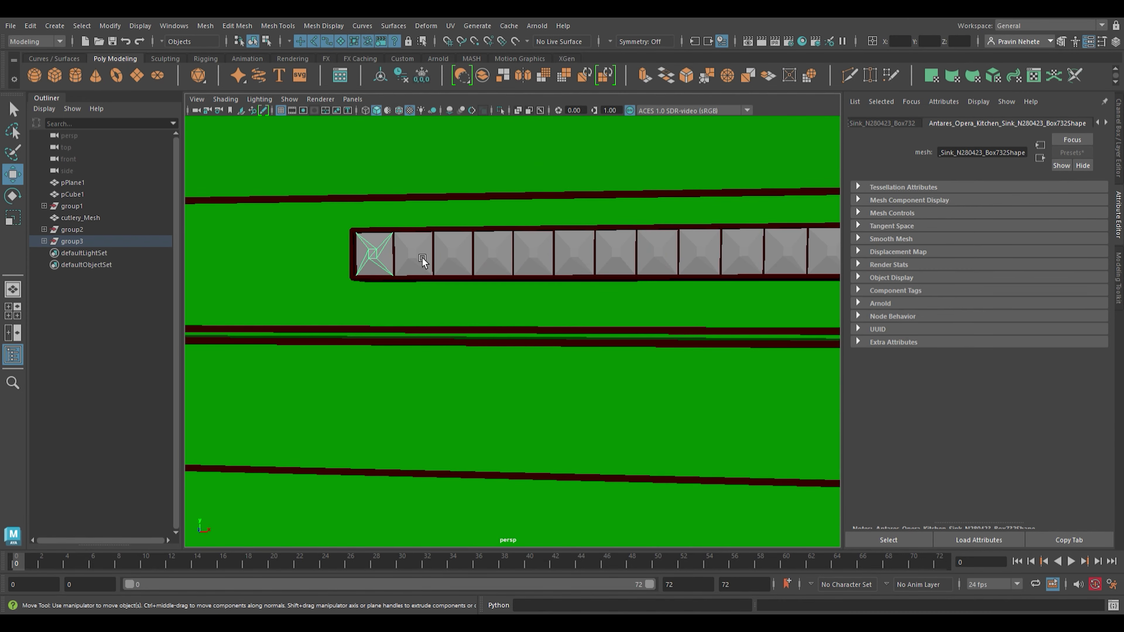
{"action": "left_click", "coordinate": [741, 262]}
- Select the vertical door handles and switch to the Move tool
{"action": "middle_click_drag", "start_coordinate": [740, 261], "coordinate": [535, 261], "text": "alt"}
{"action": "scroll", "coordinate": [567, 321], "scroll_direction": "down", "scroll_amount": 5}
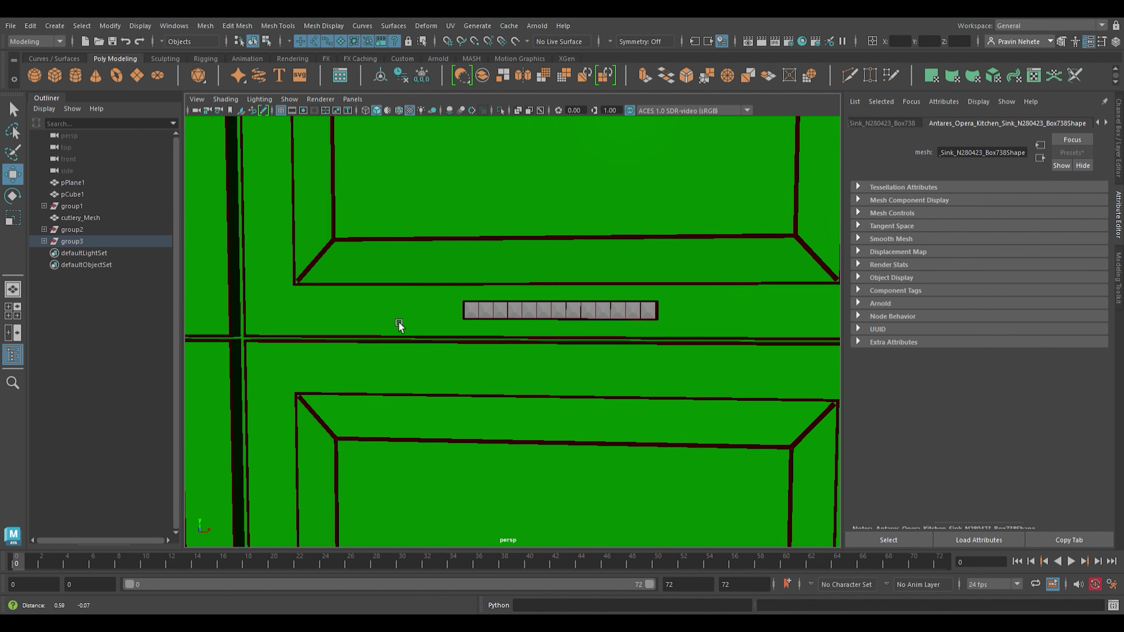
{"action": "scroll", "coordinate": [413, 283], "scroll_direction": "up", "scroll_amount": 4}
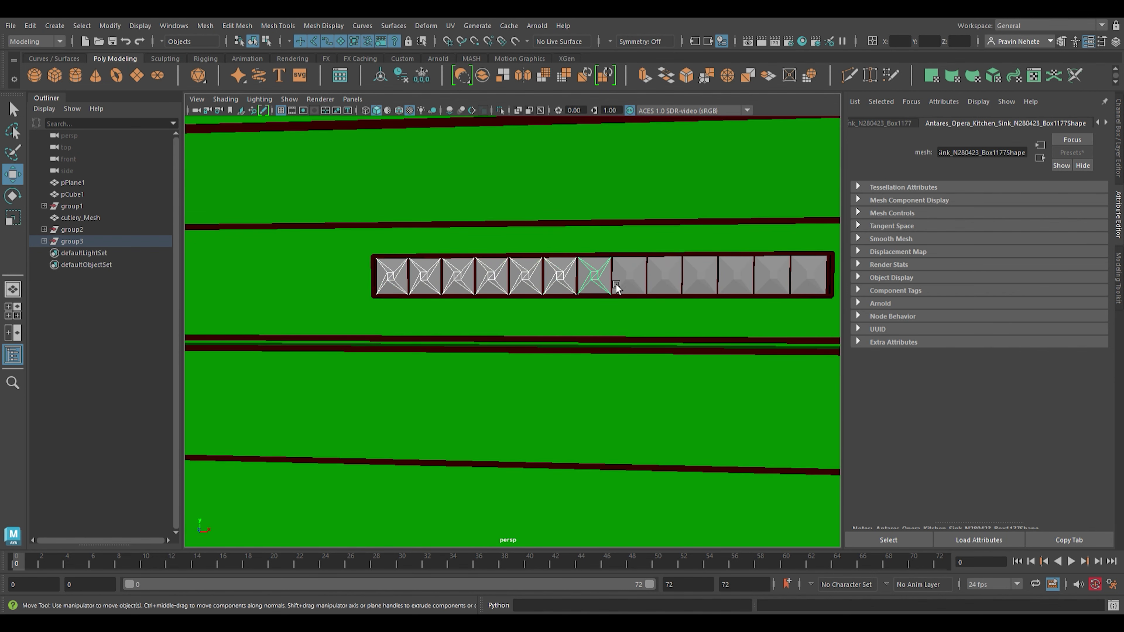
{"action": "left_click", "coordinate": [807, 284]}
{"action": "scroll", "coordinate": [572, 364], "scroll_direction": "down", "scroll_amount": 5}
{"action": "middle_click_drag", "start_coordinate": [572, 364], "coordinate": [660, 326], "text": "alt"}
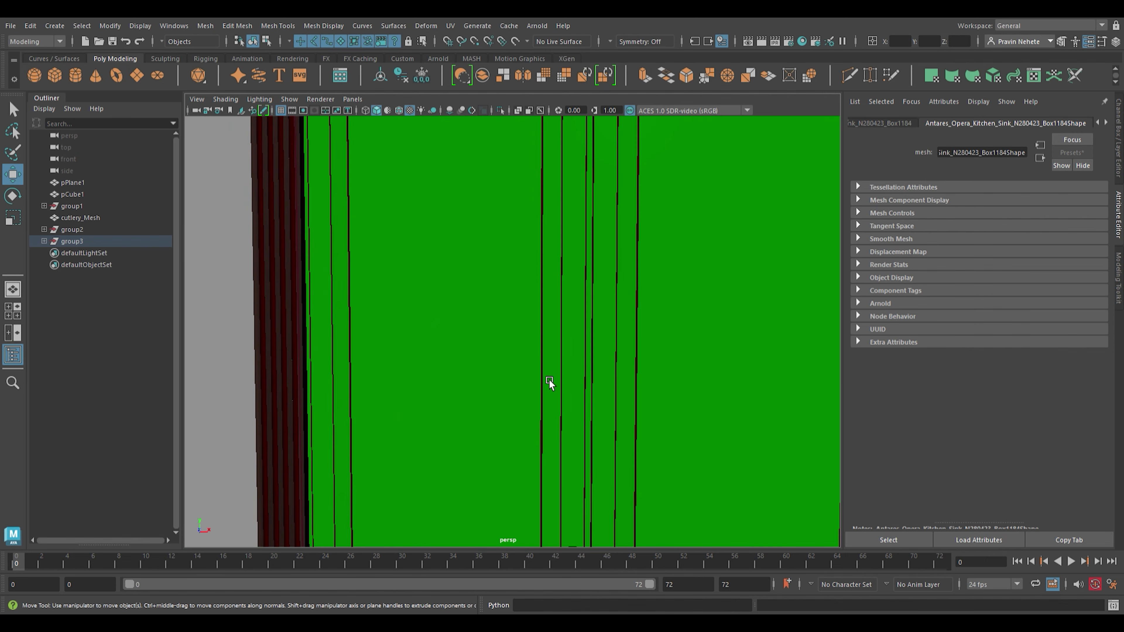
{"action": "scroll", "coordinate": [417, 319], "scroll_direction": "up", "scroll_amount": 3}
{"action": "left_click_drag", "start_coordinate": [417, 319], "coordinate": [640, 252], "text": "alt"}
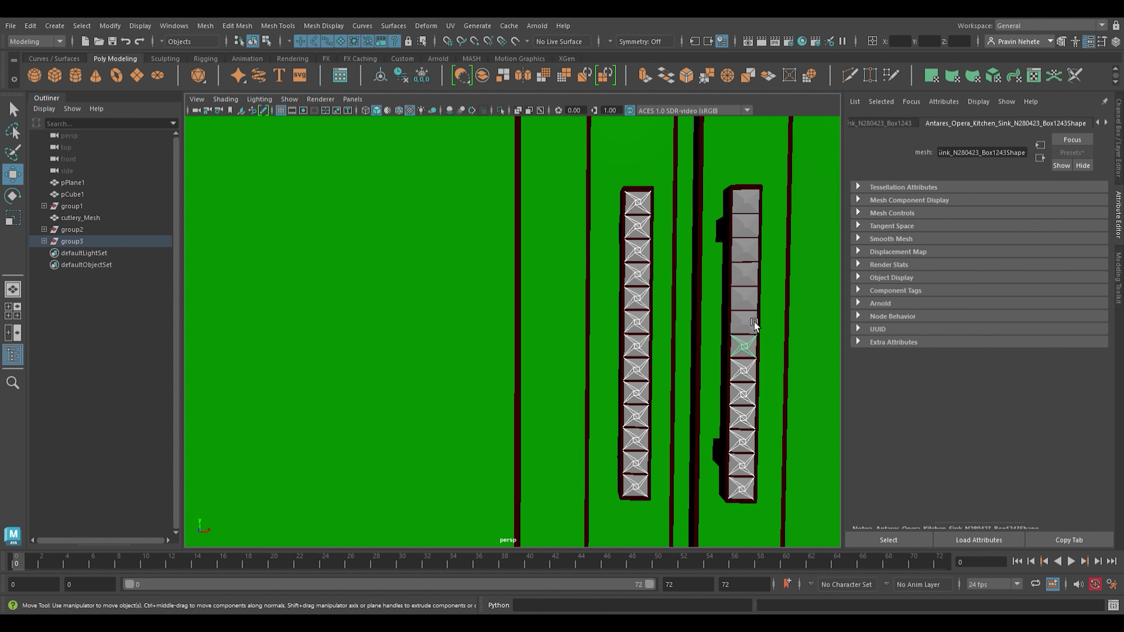
{"action": "left_click", "coordinate": [760, 201]}
{"action": "mouse_move", "coordinate": [760, 200]}
{"action": "right_mouse_down", "text": "alt"}
{"action": "mouse_move", "coordinate": [522, 322]}
{"action": "mouse_move", "coordinate": [283, 294]}
{"action": "mouse_move", "coordinate": [324, 287]}
{"action": "mouse_move", "coordinate": [540, 419]}
{"action": "mouse_move", "coordinate": [559, 361]}
{"action": "right_mouse_up", "text": "alt"}
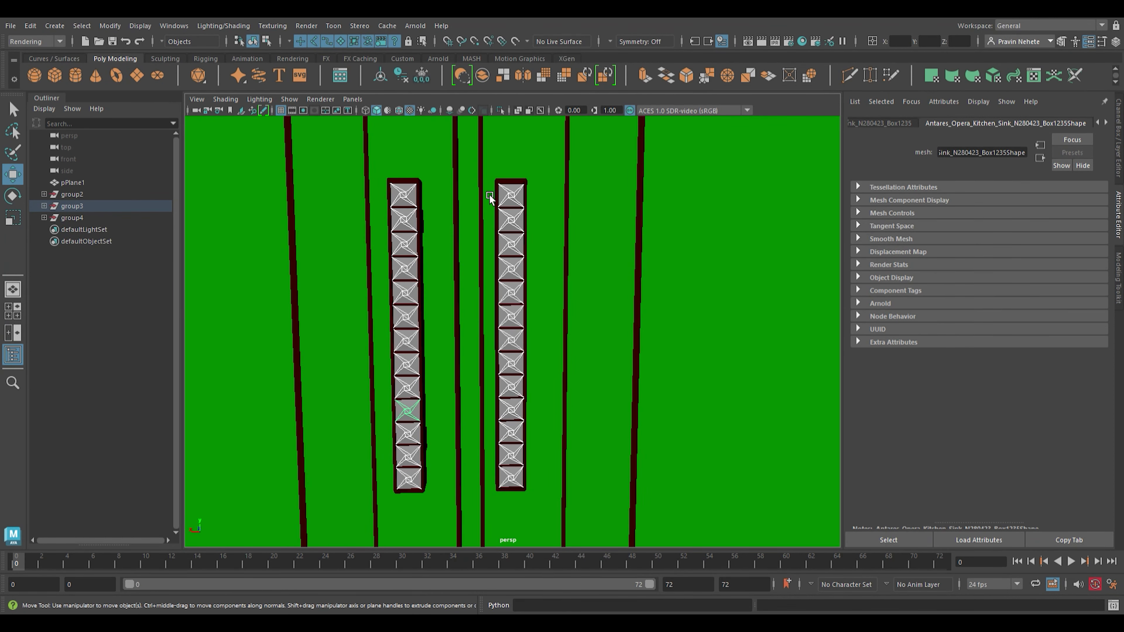
{"action": "key", "text": "w"}
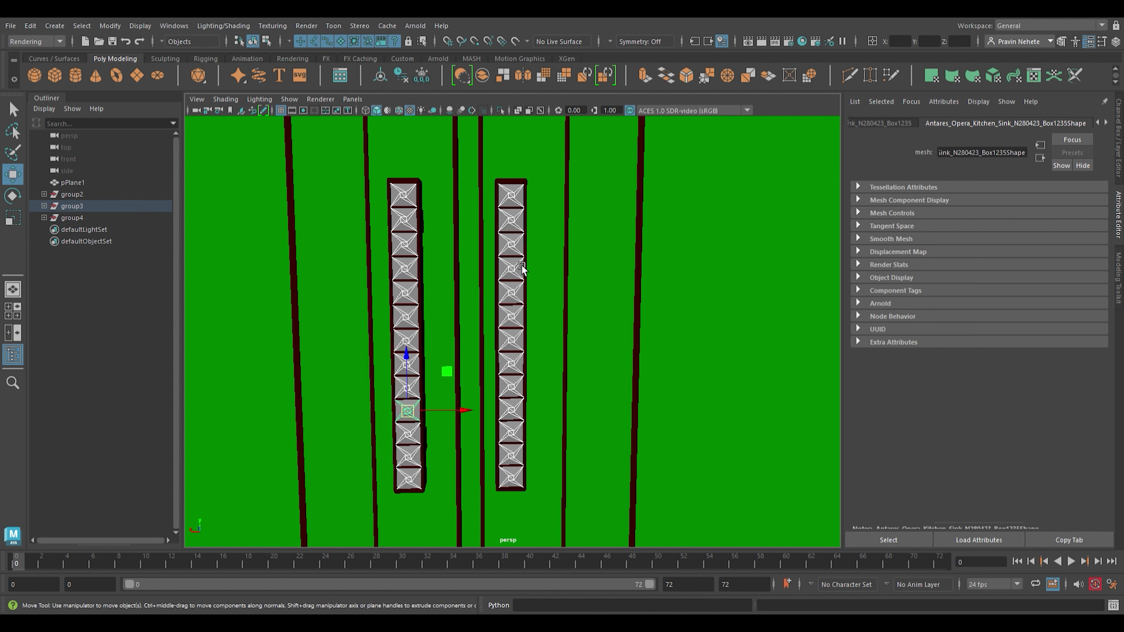
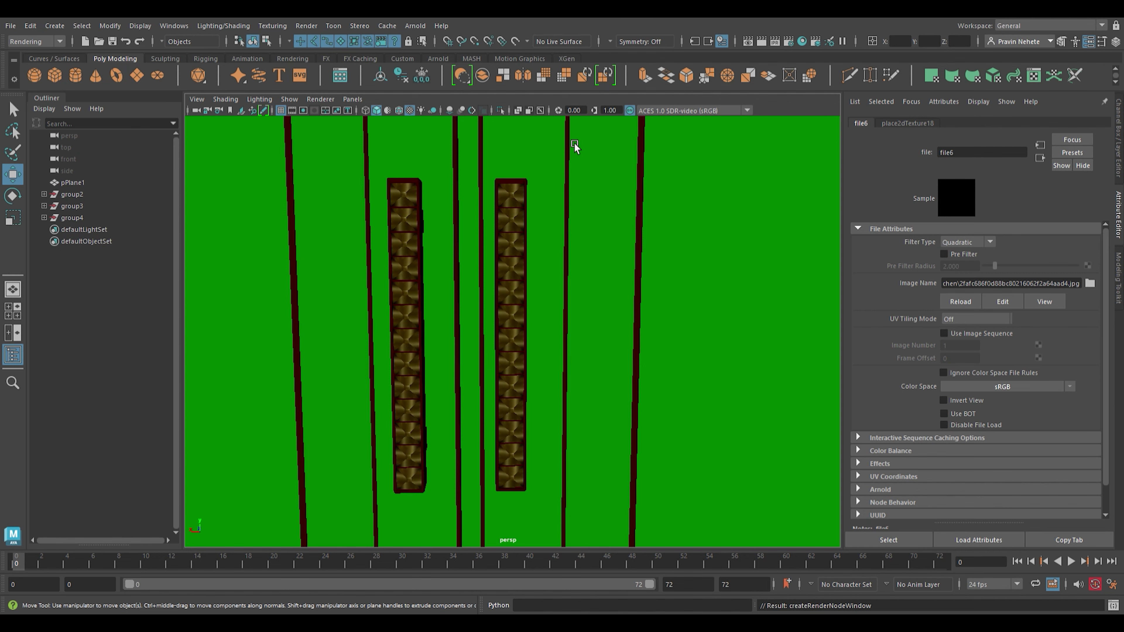
- Zoom, pan and orbit the persp view to inspect the green cabinets and white units
{"action": "scroll", "coordinate": [505, 275], "scroll_direction": "down", "scroll_amount": 3}
{"action": "scroll", "coordinate": [505, 276], "scroll_direction": "down", "scroll_amount": 3}
{"action": "scroll", "coordinate": [505, 275], "scroll_direction": "down", "scroll_amount": 3}
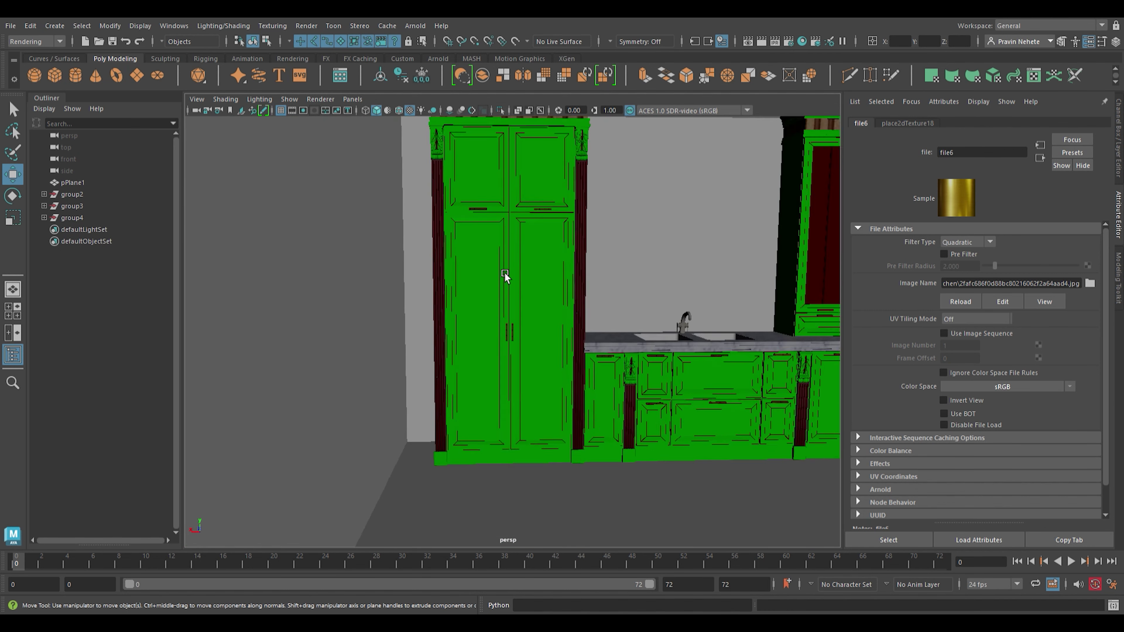
{"action": "scroll", "coordinate": [505, 276], "scroll_direction": "down", "scroll_amount": 3}
{"action": "scroll", "coordinate": [505, 275], "scroll_direction": "up", "scroll_amount": 5}
{"action": "scroll", "coordinate": [506, 297], "scroll_direction": "up", "scroll_amount": 3}
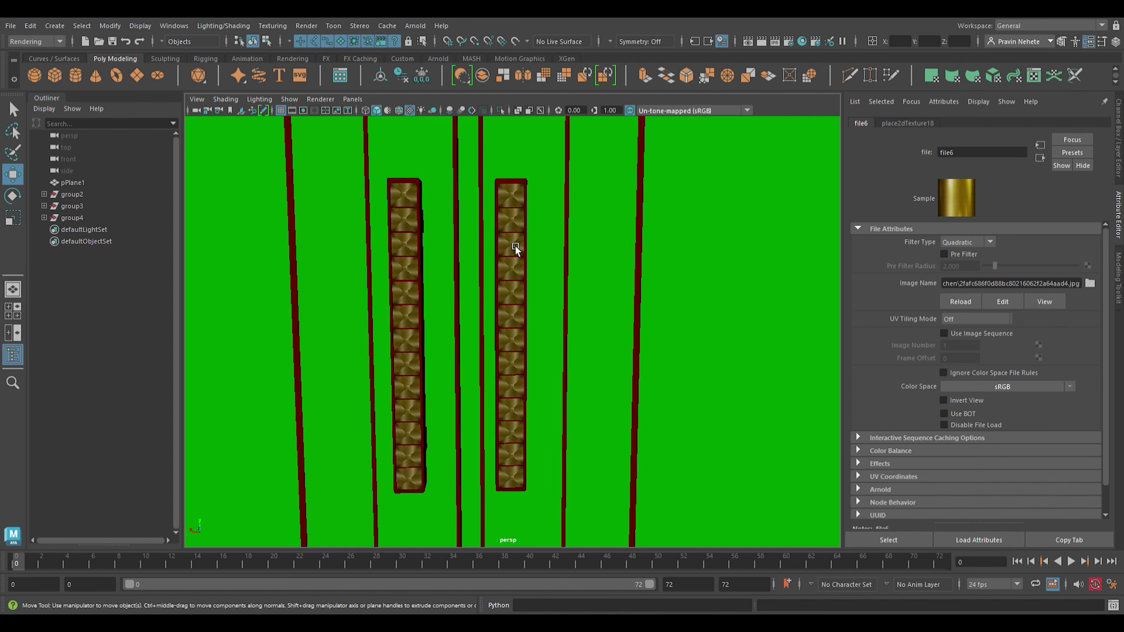
{"action": "scroll", "coordinate": [487, 246], "scroll_direction": "down", "scroll_amount": 3}
{"action": "scroll", "coordinate": [483, 266], "scroll_direction": "down", "scroll_amount": 1}
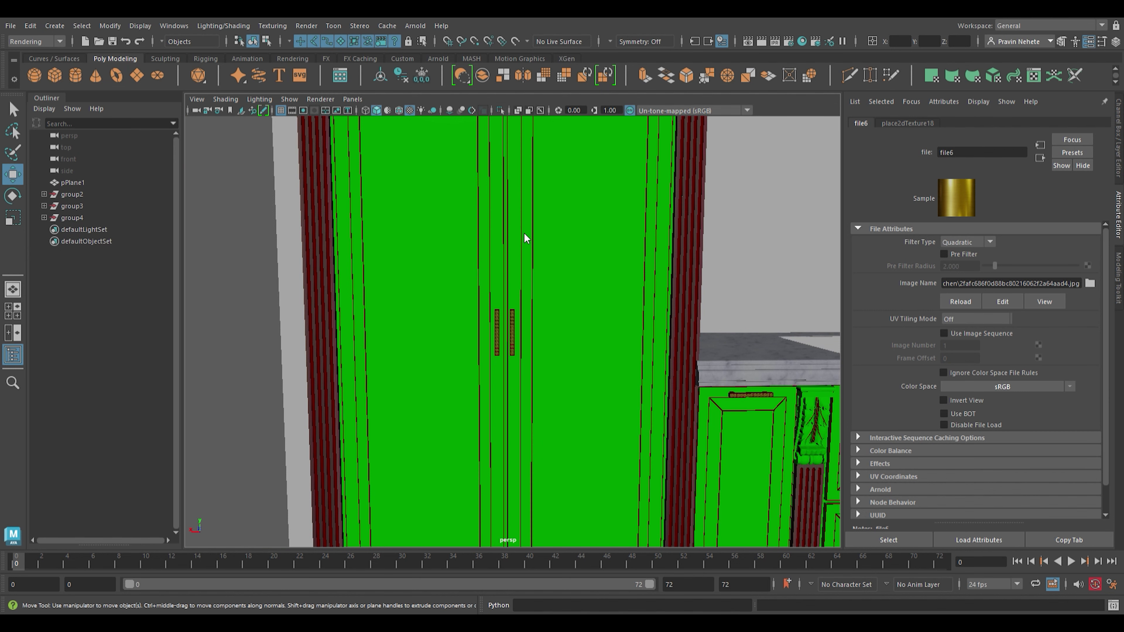
{"action": "scroll", "coordinate": [509, 332], "scroll_direction": "down", "scroll_amount": 3}
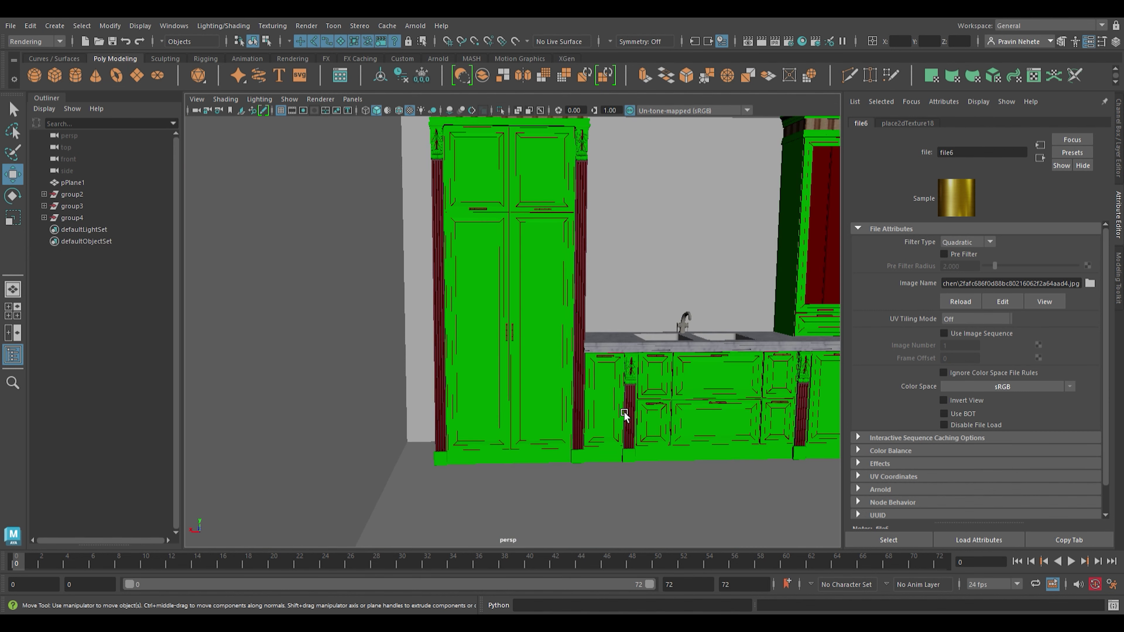
{"action": "middle_click_drag", "start_coordinate": [673, 394], "coordinate": [477, 400], "text": "alt"}
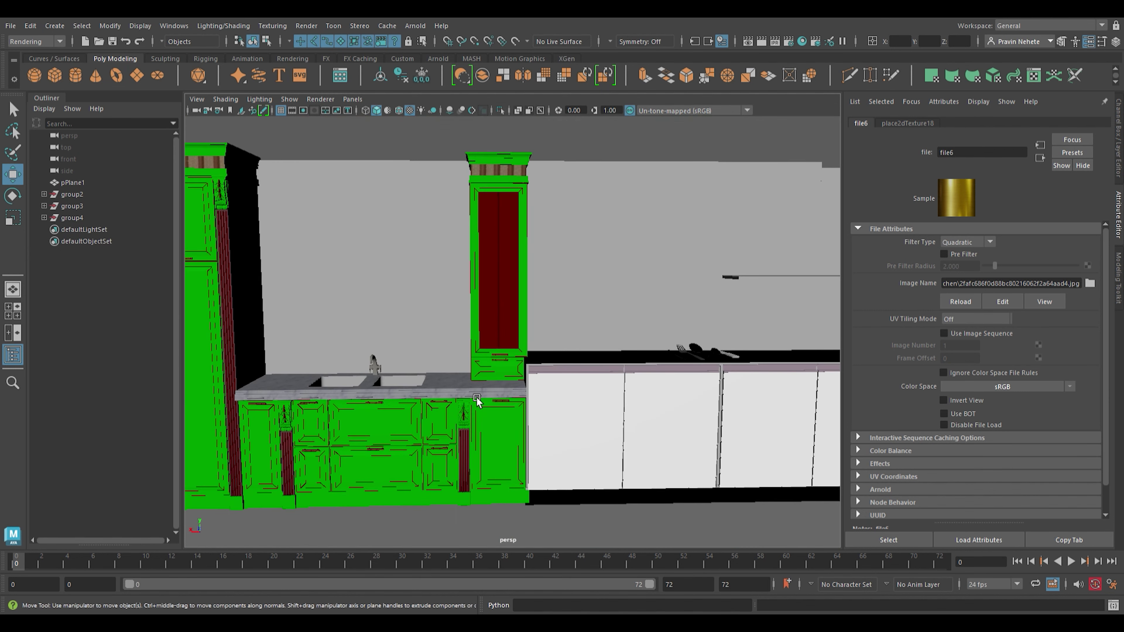
{"action": "mouse_move", "coordinate": [477, 400]}
{"action": "left_mouse_down", "text": "alt"}
{"action": "mouse_move", "coordinate": [632, 275]}
{"action": "mouse_move", "coordinate": [552, 291]}
{"action": "mouse_move", "coordinate": [670, 324]}
{"action": "left_mouse_up", "text": "alt"}
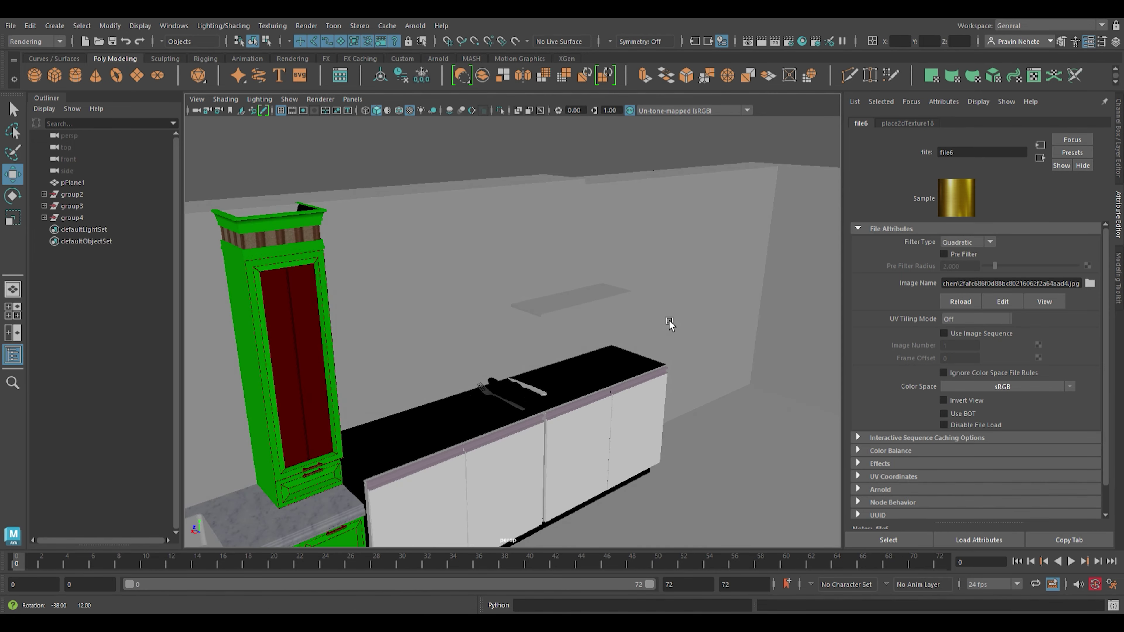
{"action": "scroll", "coordinate": [670, 325], "scroll_direction": "down", "scroll_amount": 2}
{"action": "scroll", "coordinate": [673, 313], "scroll_direction": "down", "scroll_amount": 2}
{"action": "scroll", "coordinate": [668, 314], "scroll_direction": "down", "scroll_amount": 2}
{"action": "scroll", "coordinate": [660, 316], "scroll_direction": "down", "scroll_amount": 2}
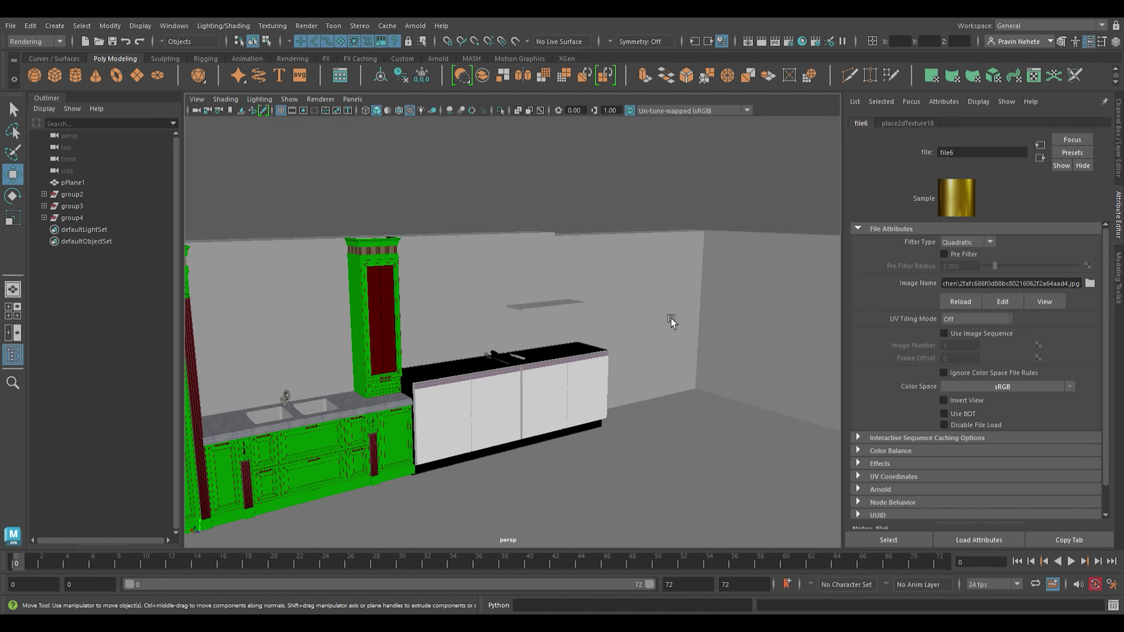
{"action": "scroll", "coordinate": [671, 318], "scroll_direction": "down", "scroll_amount": 3}
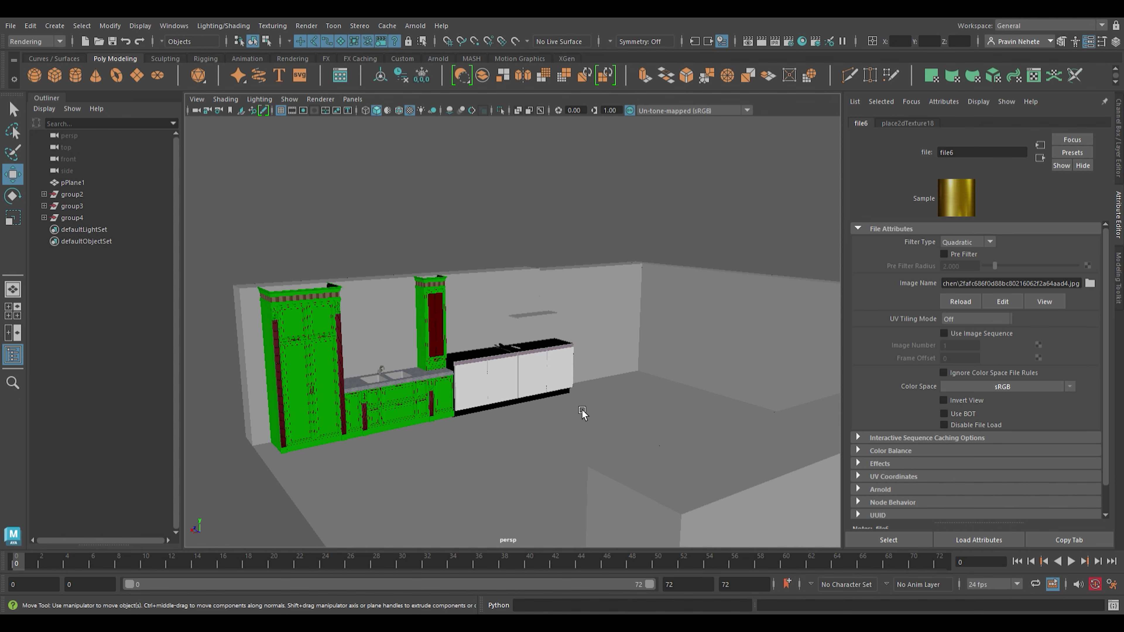
{"action": "scroll", "coordinate": [583, 411], "scroll_direction": "up", "scroll_amount": 3}
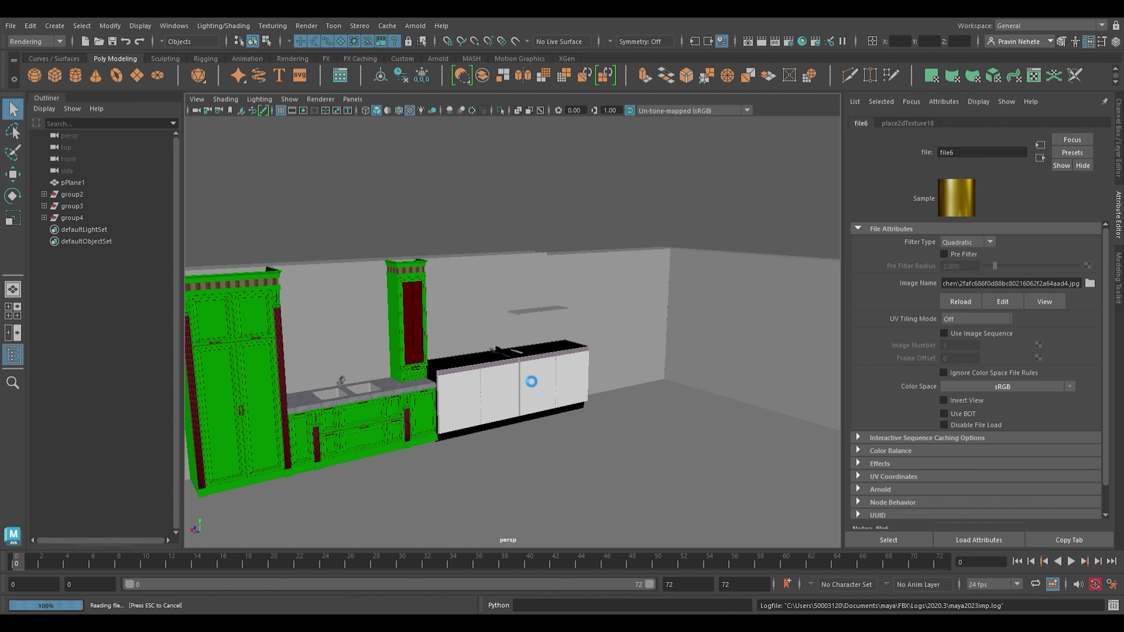
- Group the imported steel_spatula_00–11 pieces into group5 and nudge it along depth
{"action": "key", "text": "w"}
{"action": "scroll", "coordinate": [566, 349], "scroll_direction": "down", "scroll_amount": 3}
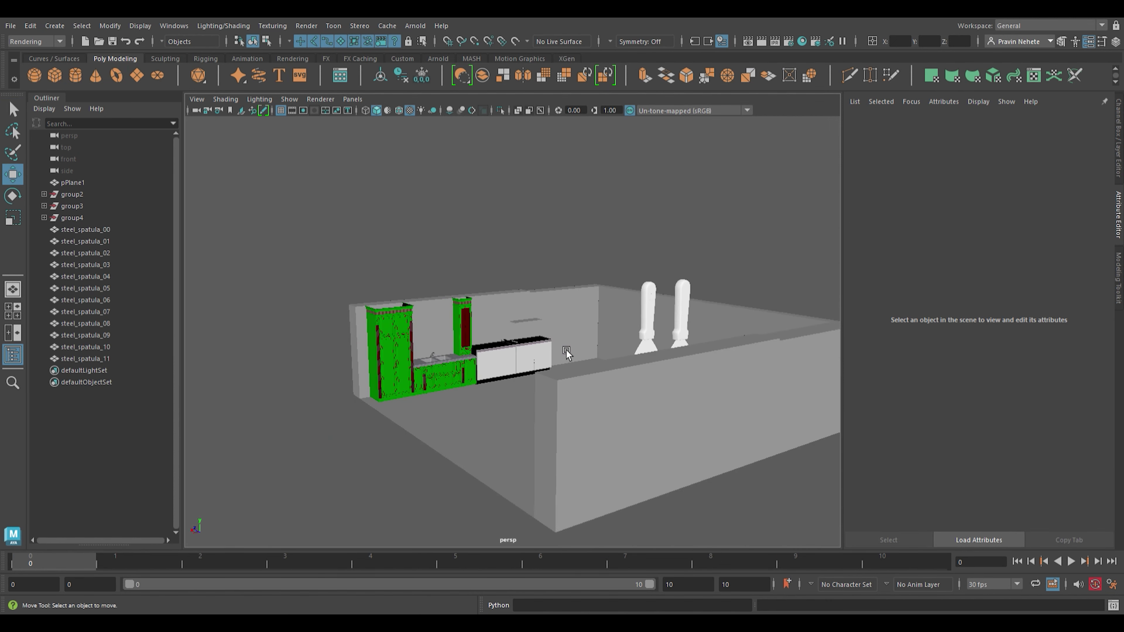
{"action": "scroll", "coordinate": [567, 350], "scroll_direction": "down", "scroll_amount": 2}
{"action": "scroll", "coordinate": [566, 350], "scroll_direction": "up", "scroll_amount": 3}
{"action": "left_click", "coordinate": [171, 231]}
{"action": "left_click", "coordinate": [163, 361], "text": "shift"}
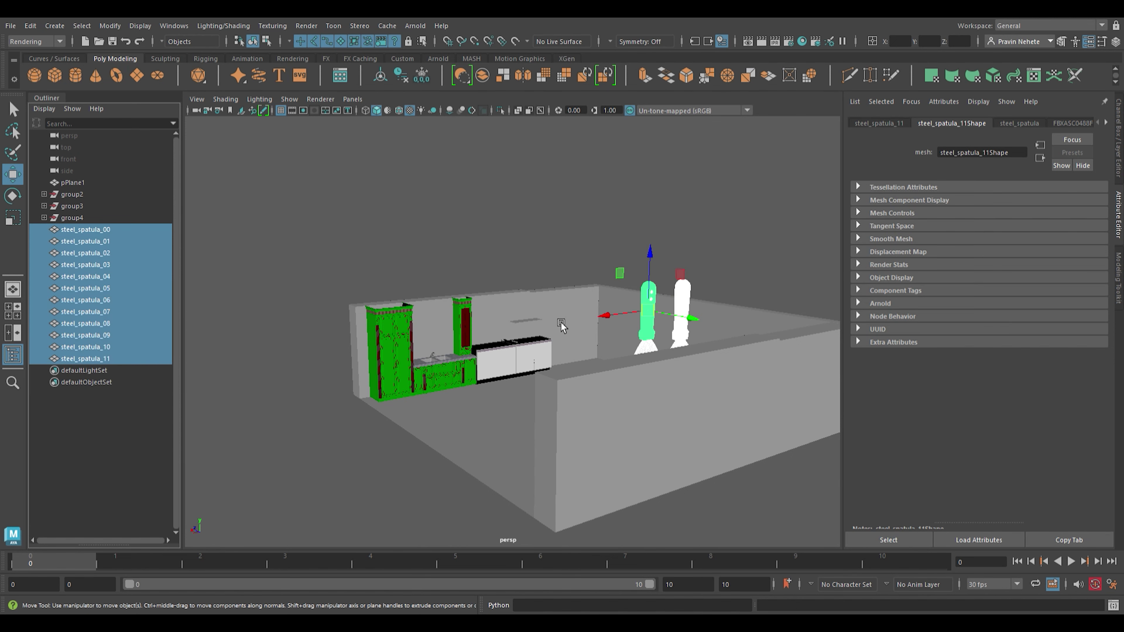
{"action": "key", "text": "ctrl+g"}
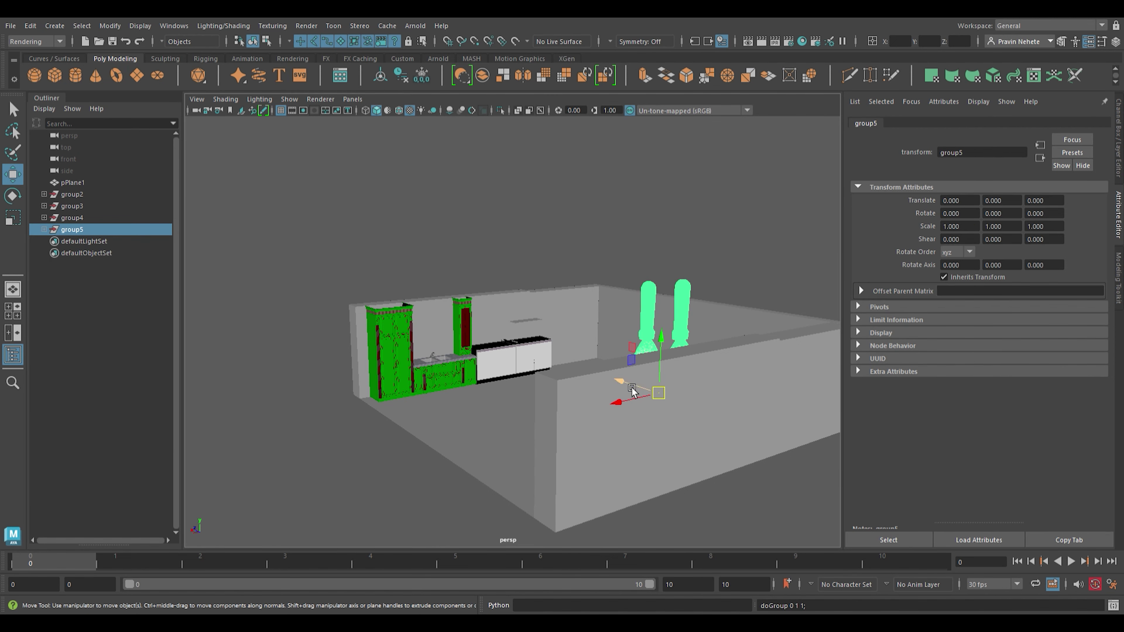
{"action": "left_click_drag", "start_coordinate": [621, 382], "coordinate": [569, 365]}
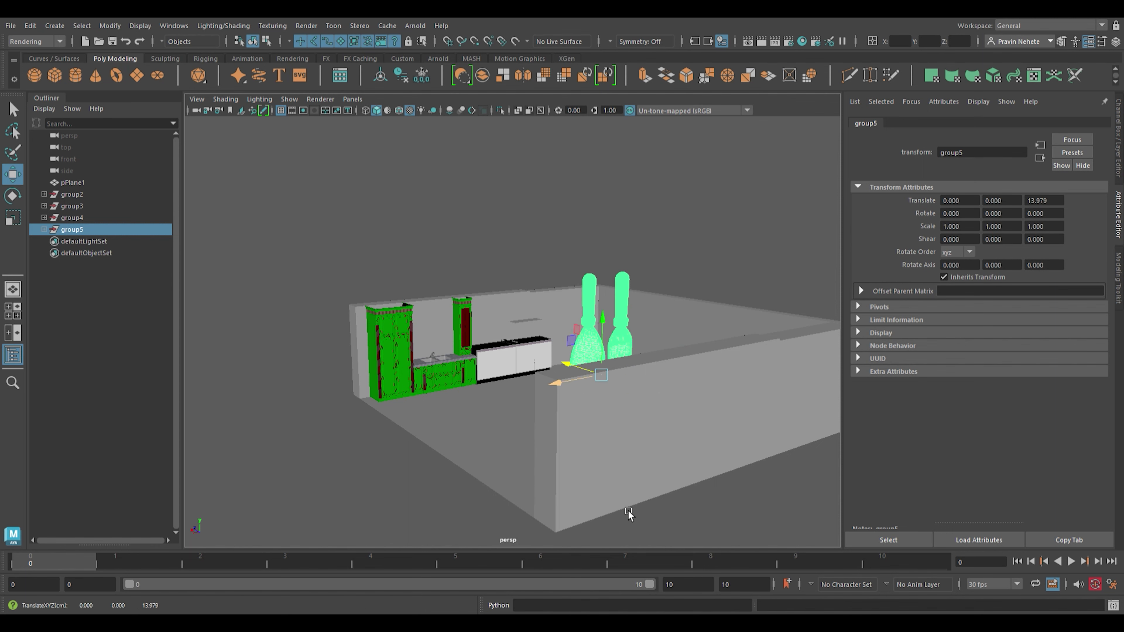
- Set the animation end time to 72
{"action": "double_click", "coordinate": [687, 584]}
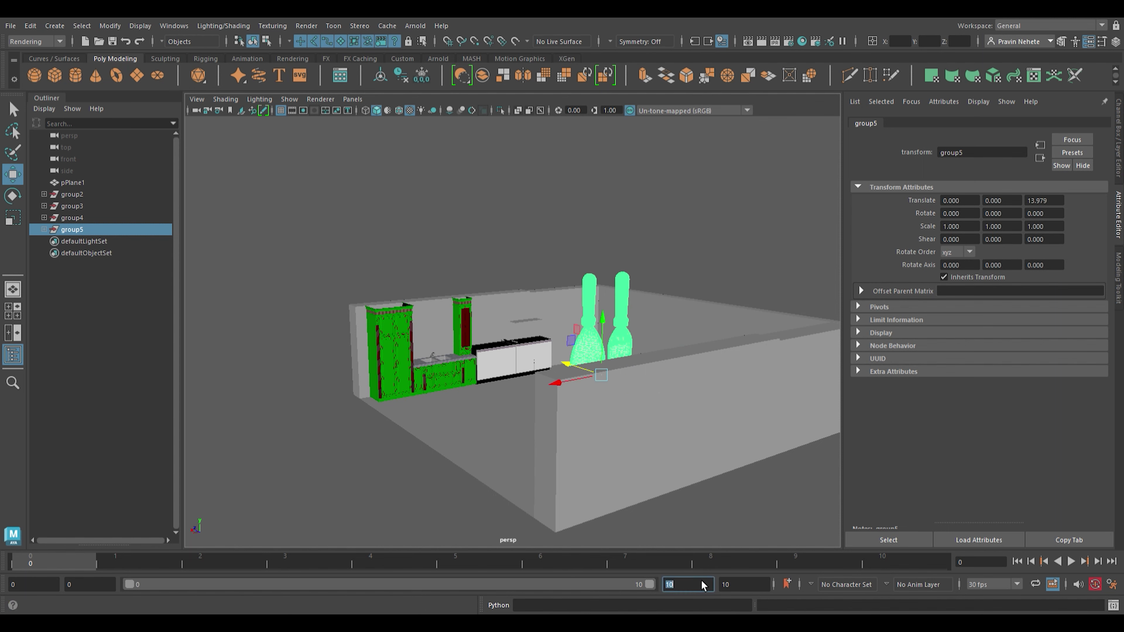
{"action": "type", "text": "3072"}
{"action": "key", "text": "Return"}
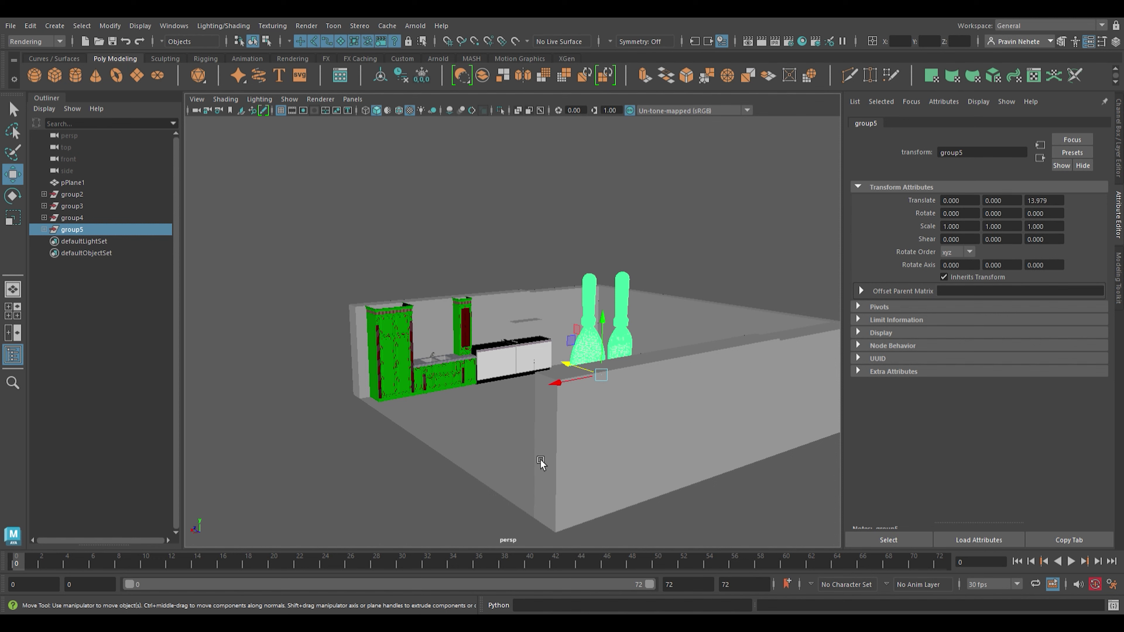
{"action": "left_click_drag", "start_coordinate": [512, 387], "coordinate": [565, 398], "text": "alt"}
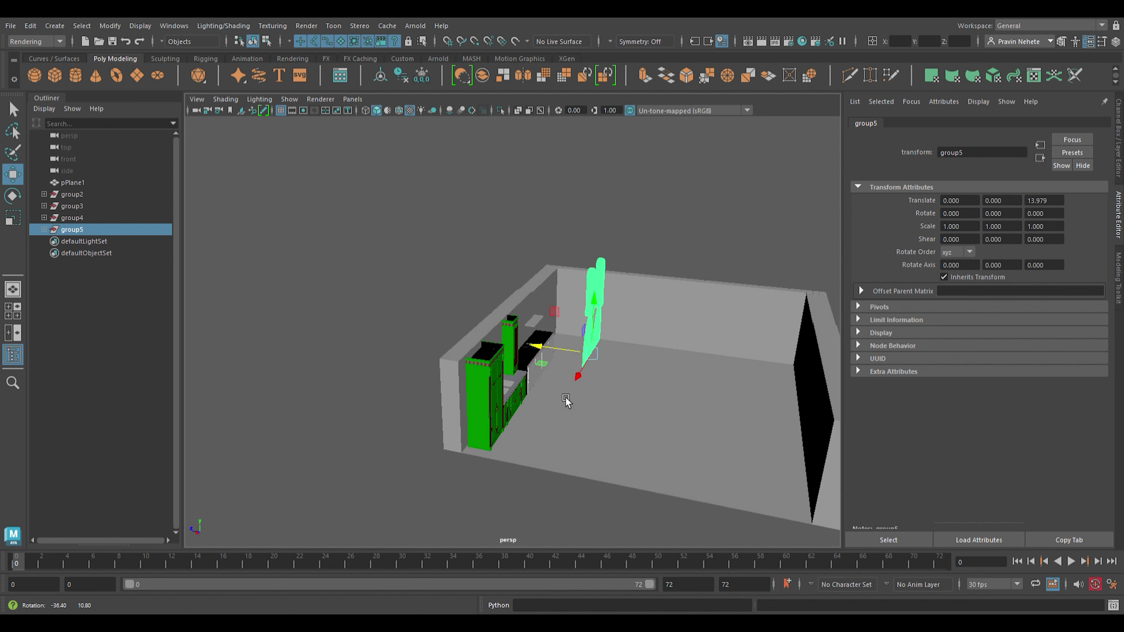
- Shrink the spatula group, tip it over about 87 degrees and raise it
{"action": "key", "text": "r"}
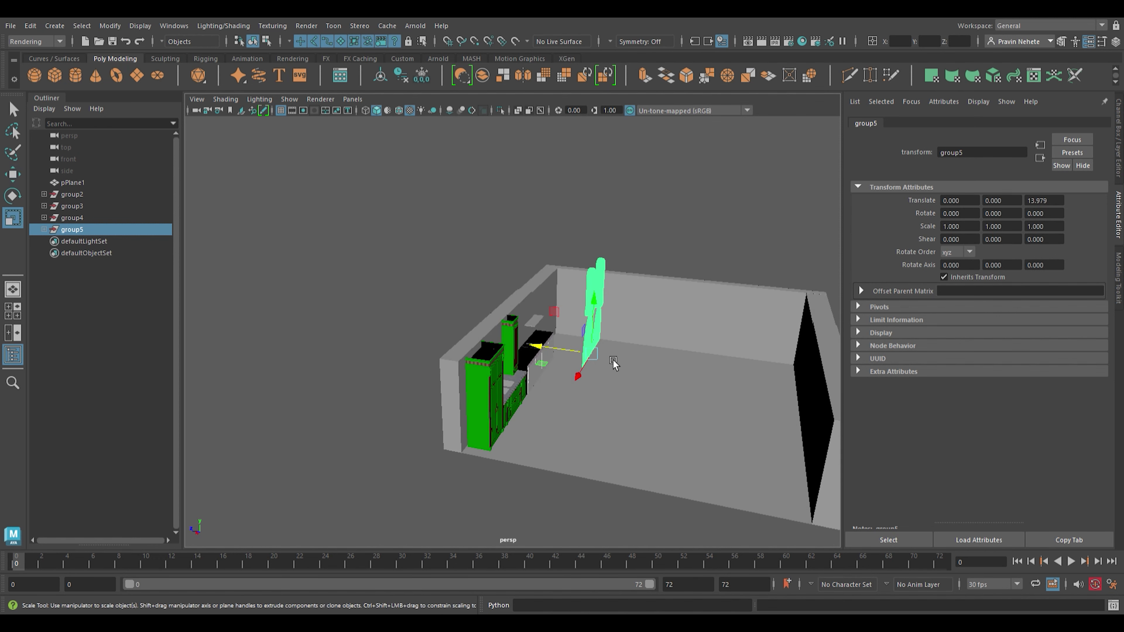
{"action": "left_click_drag", "start_coordinate": [592, 354], "coordinate": [545, 452]}
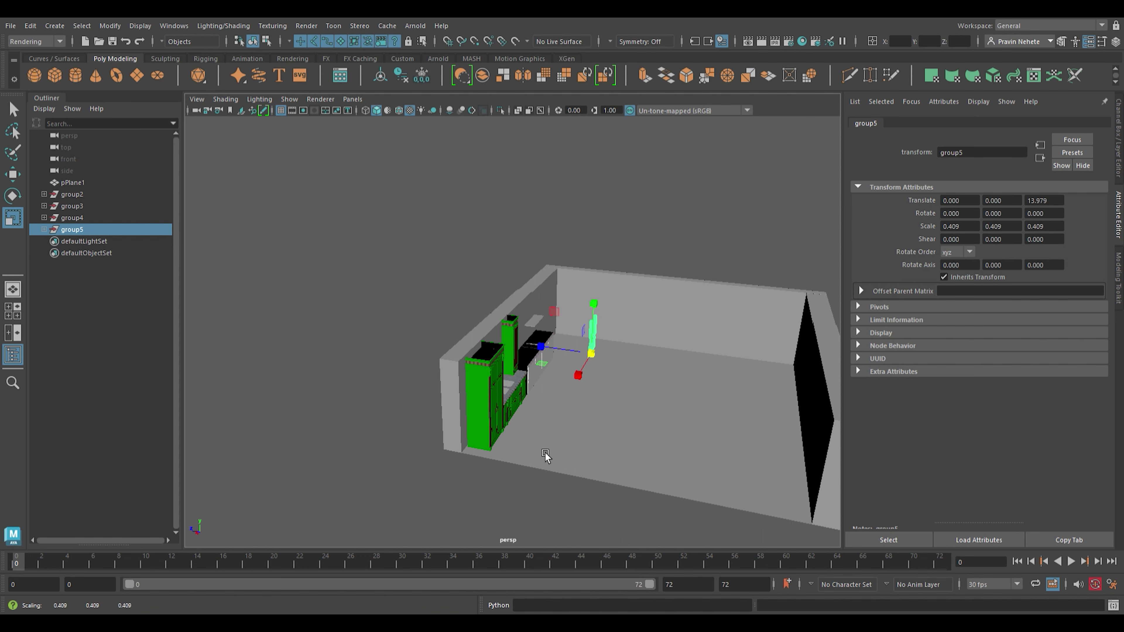
{"action": "key", "text": "e"}
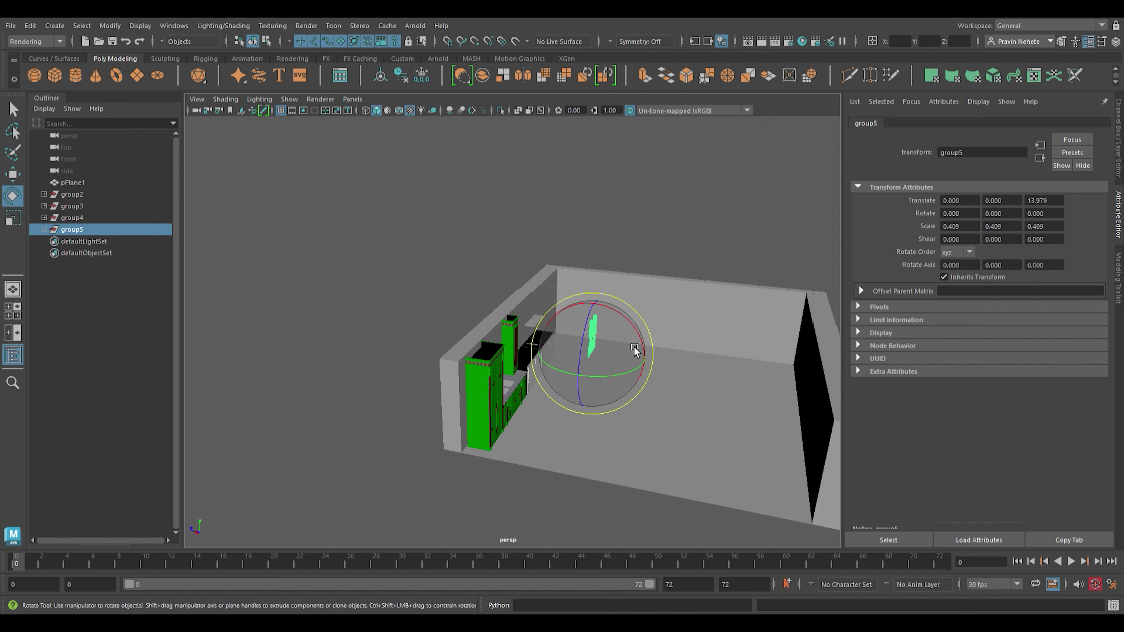
{"action": "left_click", "coordinate": [619, 330]}
{"action": "left_click_drag", "start_coordinate": [618, 330], "coordinate": [574, 335]}
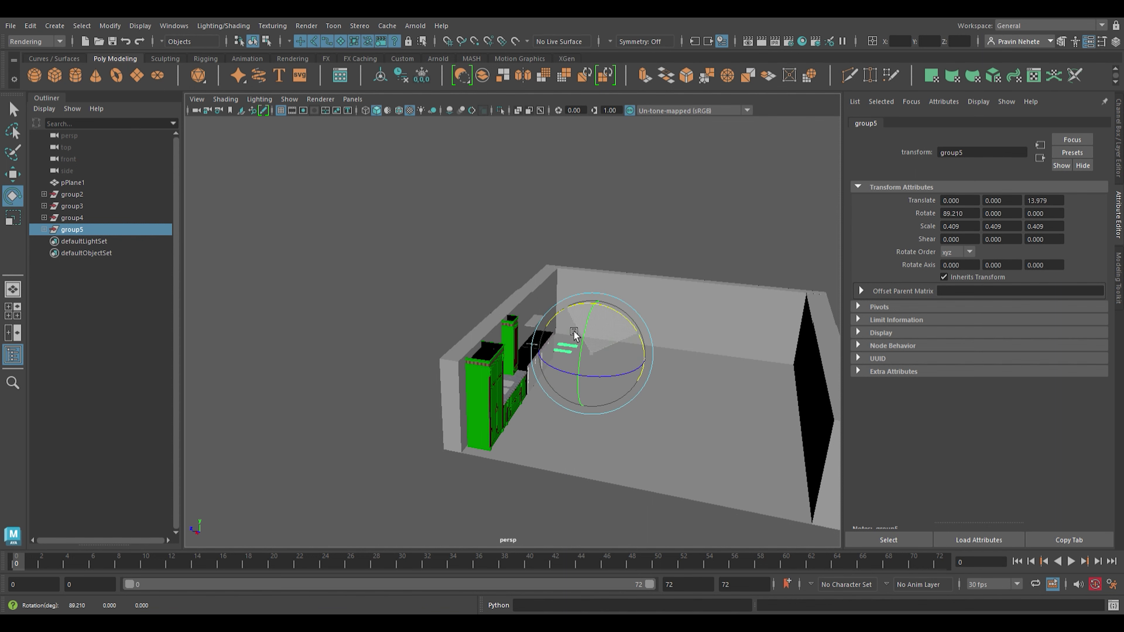
{"action": "key", "text": "w"}
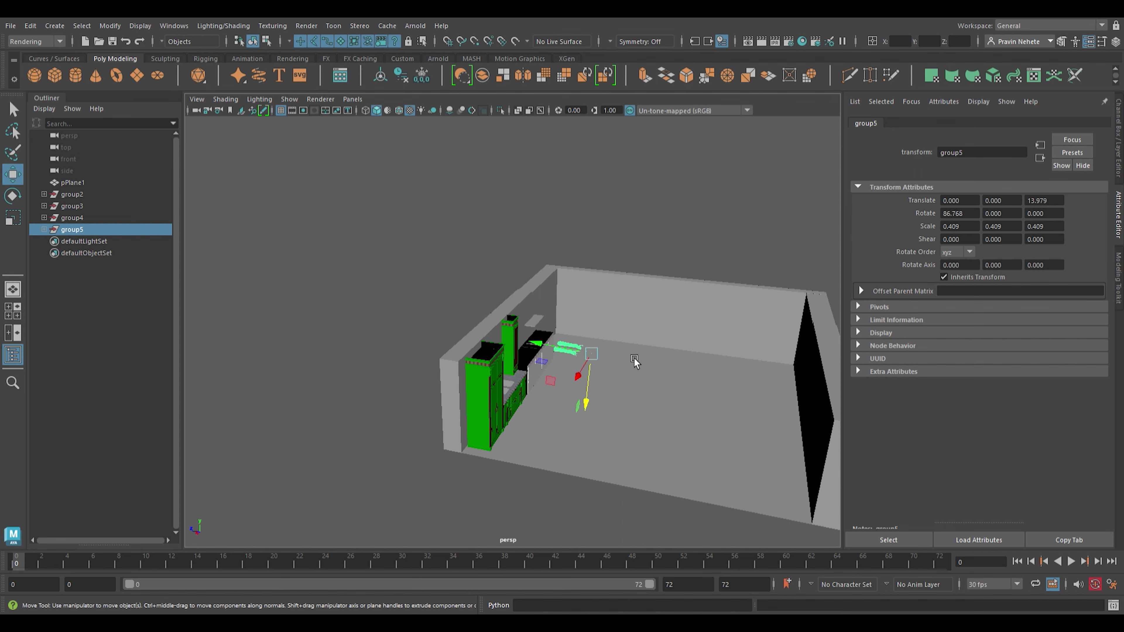
{"action": "scroll", "coordinate": [636, 359], "scroll_direction": "up", "scroll_amount": 5}
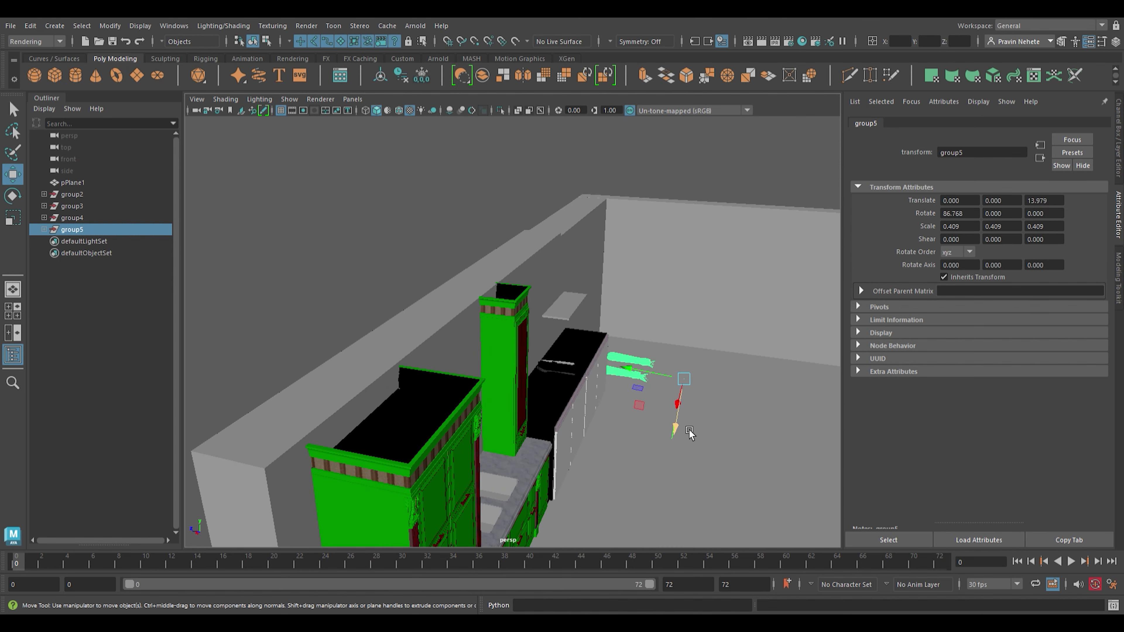
{"action": "mouse_move", "coordinate": [689, 432]}
{"action": "left_mouse_down"}
{"action": "mouse_move", "coordinate": [680, 389]}
{"action": "mouse_move", "coordinate": [627, 437]}
{"action": "mouse_move", "coordinate": [575, 452]}
{"action": "mouse_move", "coordinate": [641, 469]}
{"action": "mouse_move", "coordinate": [553, 447]}
{"action": "mouse_move", "coordinate": [550, 477]}
{"action": "mouse_move", "coordinate": [552, 454]}
{"action": "mouse_move", "coordinate": [478, 527]}
{"action": "left_mouse_up"}
- Position the spatula group on the black counter top at 18.468, 6.351, 20.244
{"action": "key", "text": "r"}
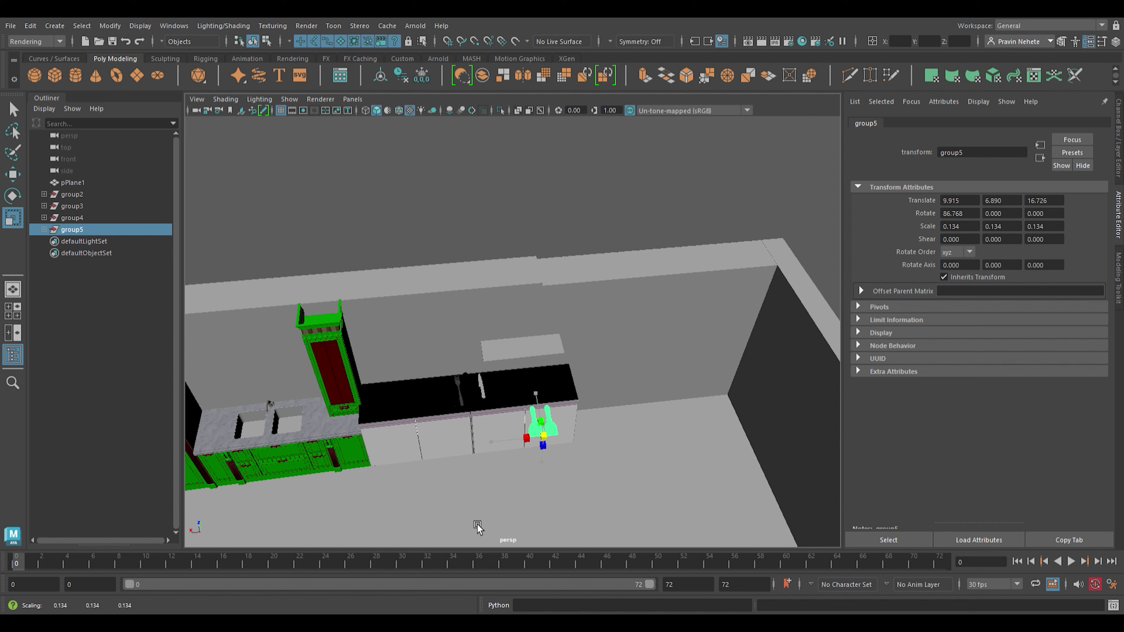
{"action": "key", "text": "w"}
{"action": "scroll", "coordinate": [606, 458], "scroll_direction": "up", "scroll_amount": 5}
{"action": "middle_click_drag", "start_coordinate": [660, 441], "coordinate": [728, 332], "text": "alt"}
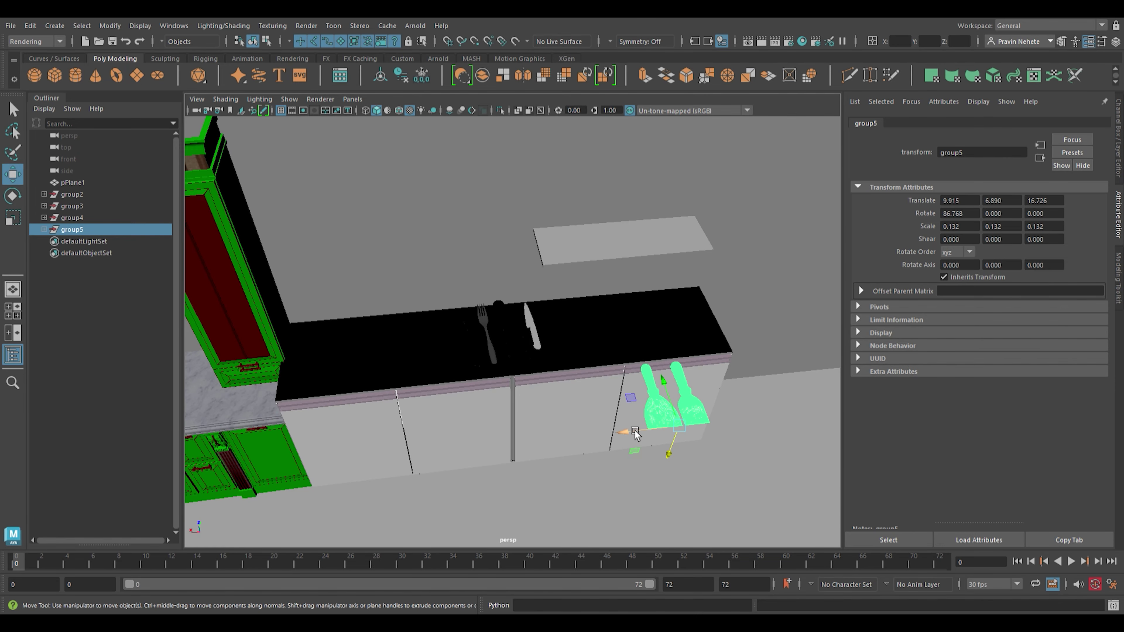
{"action": "mouse_move", "coordinate": [635, 434]}
{"action": "left_mouse_down"}
{"action": "mouse_move", "coordinate": [445, 463]}
{"action": "mouse_move", "coordinate": [582, 402]}
{"action": "mouse_move", "coordinate": [670, 385]}
{"action": "left_mouse_up"}
{"action": "mouse_move", "coordinate": [660, 338]}
{"action": "left_mouse_down"}
{"action": "mouse_move", "coordinate": [571, 328]}
{"action": "mouse_move", "coordinate": [544, 372]}
{"action": "mouse_move", "coordinate": [522, 367]}
{"action": "mouse_move", "coordinate": [443, 296]}
{"action": "mouse_move", "coordinate": [430, 311]}
{"action": "mouse_move", "coordinate": [442, 326]}
{"action": "left_mouse_up"}
{"action": "mouse_move", "coordinate": [500, 394]}
{"action": "left_mouse_down", "text": "alt"}
{"action": "mouse_move", "coordinate": [536, 407]}
{"action": "mouse_move", "coordinate": [609, 401]}
{"action": "left_mouse_up", "text": "alt"}
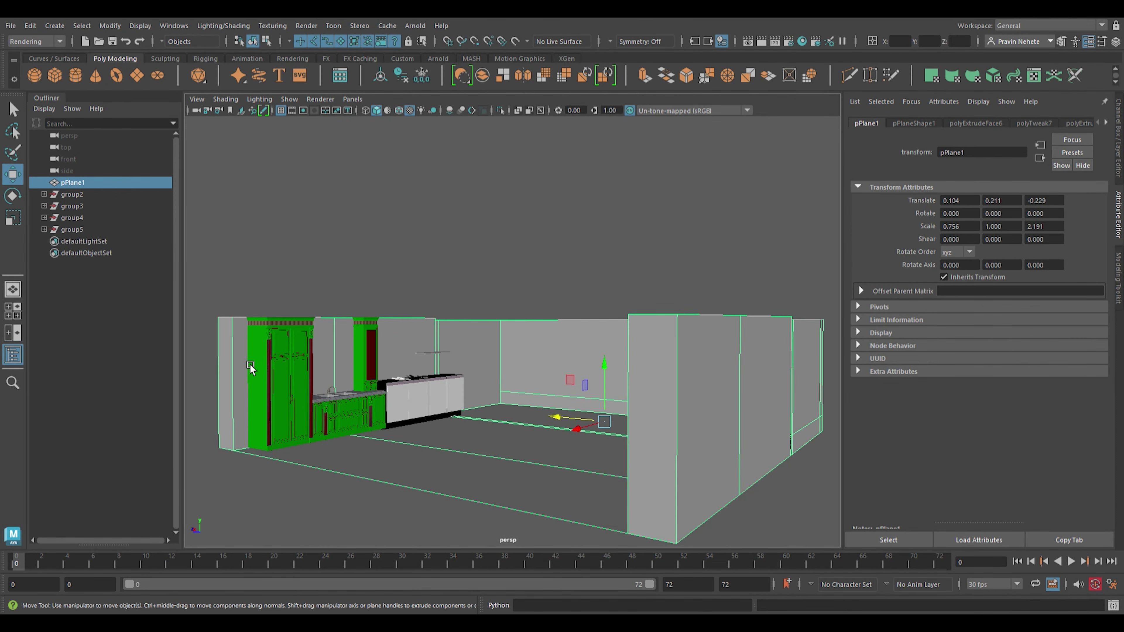
{"action": "key", "text": "F11"}
{"action": "left_click", "coordinate": [239, 336]}
{"action": "left_click", "coordinate": [354, 361], "text": "shift"}
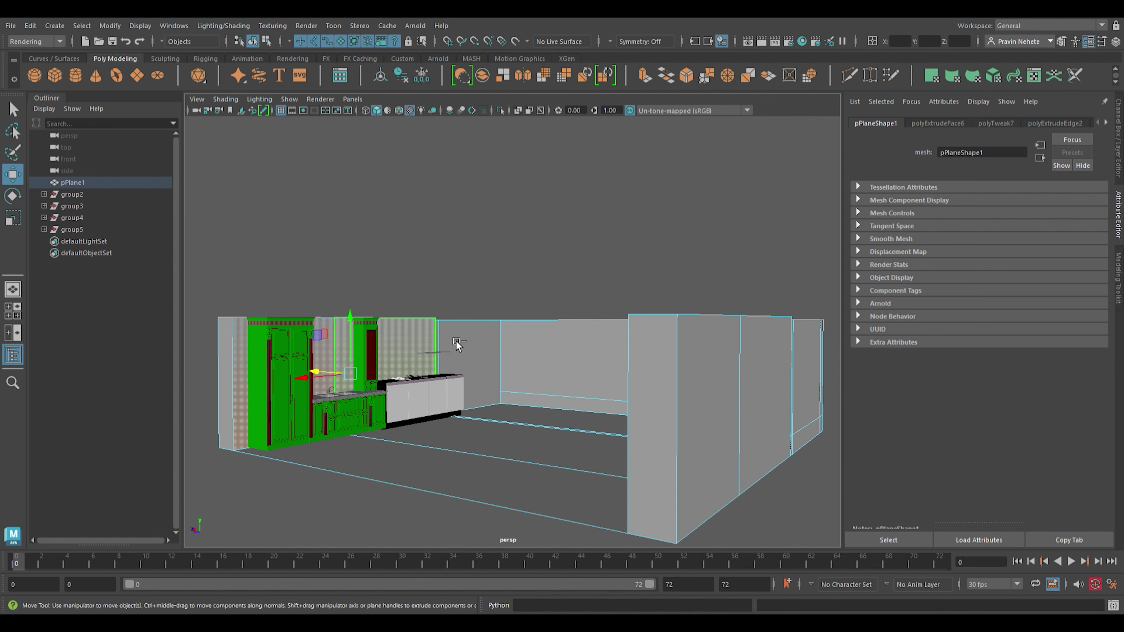
{"action": "left_click", "coordinate": [456, 341], "text": "shift"}
{"action": "scroll", "coordinate": [542, 452], "scroll_direction": "up", "scroll_amount": 3}
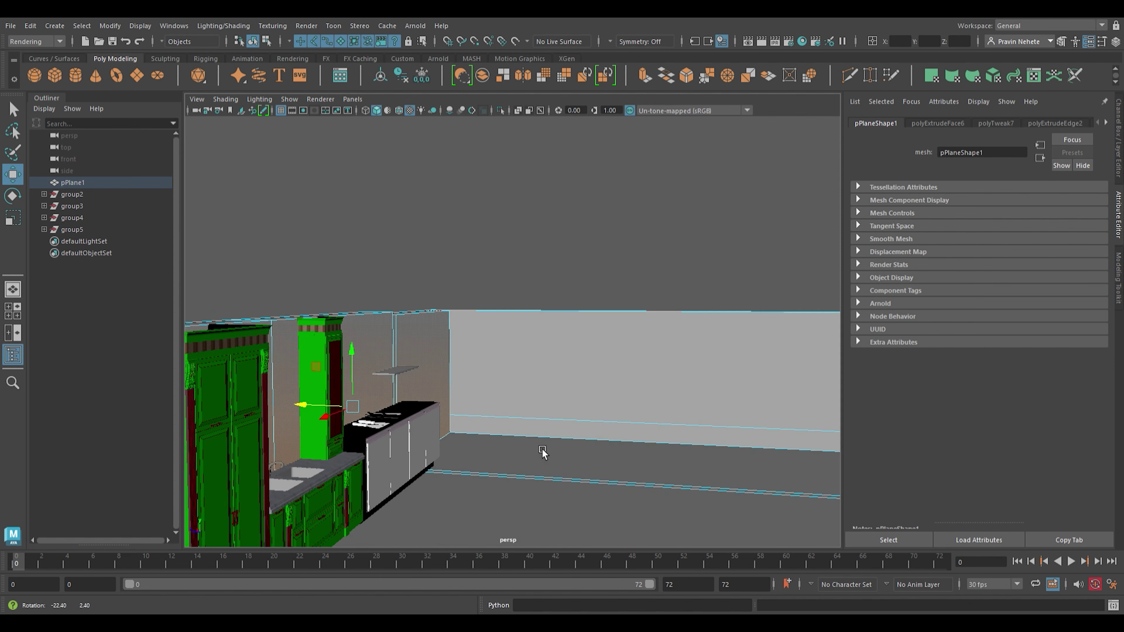
{"action": "scroll", "coordinate": [558, 359], "scroll_direction": "down", "scroll_amount": 5}
{"action": "scroll", "coordinate": [435, 432], "scroll_direction": "down", "scroll_amount": 3}
{"action": "mouse_move", "coordinate": [435, 432]}
{"action": "left_mouse_down", "text": "alt"}
{"action": "mouse_move", "coordinate": [493, 434]}
{"action": "mouse_move", "coordinate": [700, 349]}
{"action": "left_mouse_up", "text": "alt"}
{"action": "left_click", "coordinate": [660, 345], "text": "shift"}
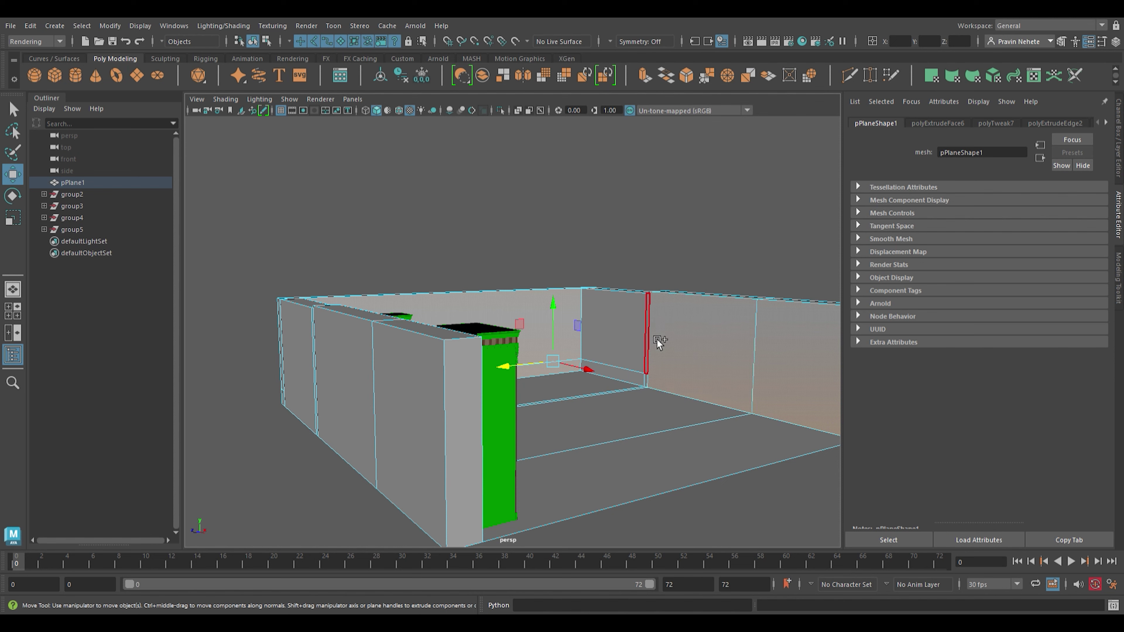
{"action": "left_click", "coordinate": [637, 377], "text": "shift"}
{"action": "left_click_drag", "start_coordinate": [630, 445], "coordinate": [493, 388], "text": "alt"}
{"action": "left_click", "coordinate": [462, 371], "text": "shift"}
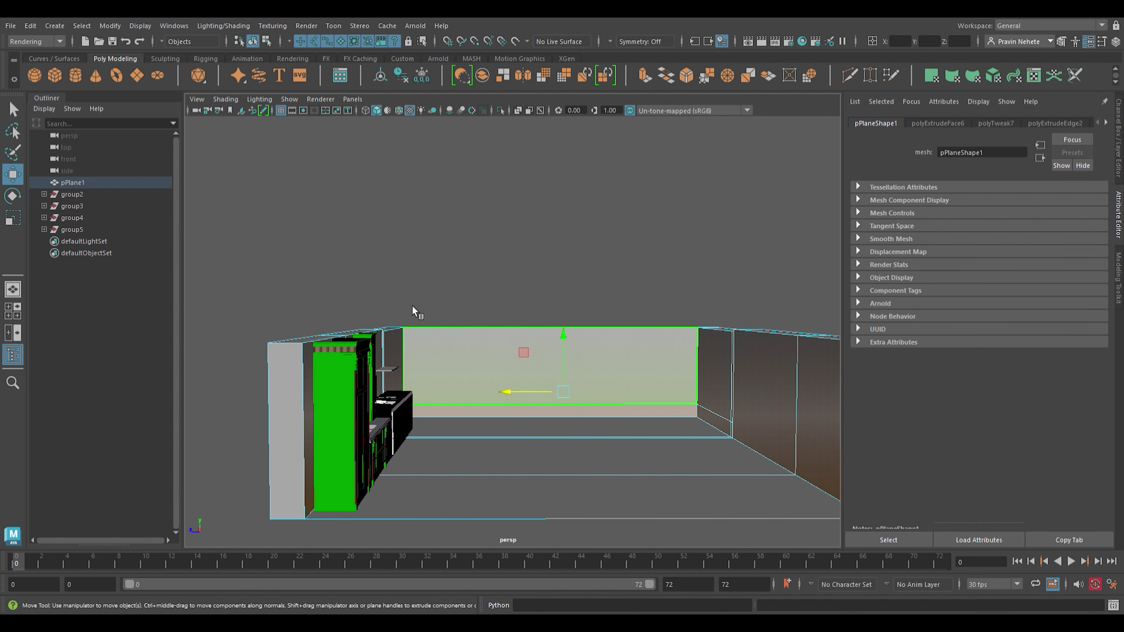
{"action": "left_click", "coordinate": [1088, 277]}
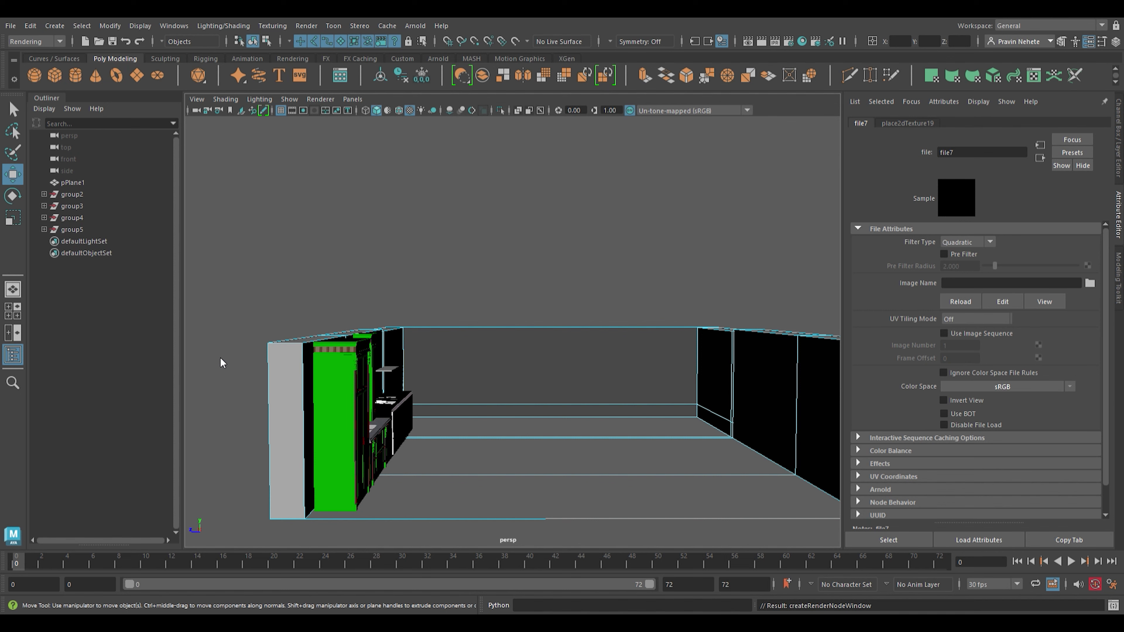
{"action": "mouse_move", "coordinate": [577, 344]}
{"action": "left_mouse_down", "text": "alt"}
{"action": "mouse_move", "coordinate": [502, 424]}
{"action": "mouse_move", "coordinate": [545, 406]}
{"action": "left_mouse_up", "text": "alt"}
{"action": "right_click_drag", "start_coordinate": [545, 406], "coordinate": [489, 384], "text": "alt"}
{"action": "left_click", "coordinate": [482, 351]}
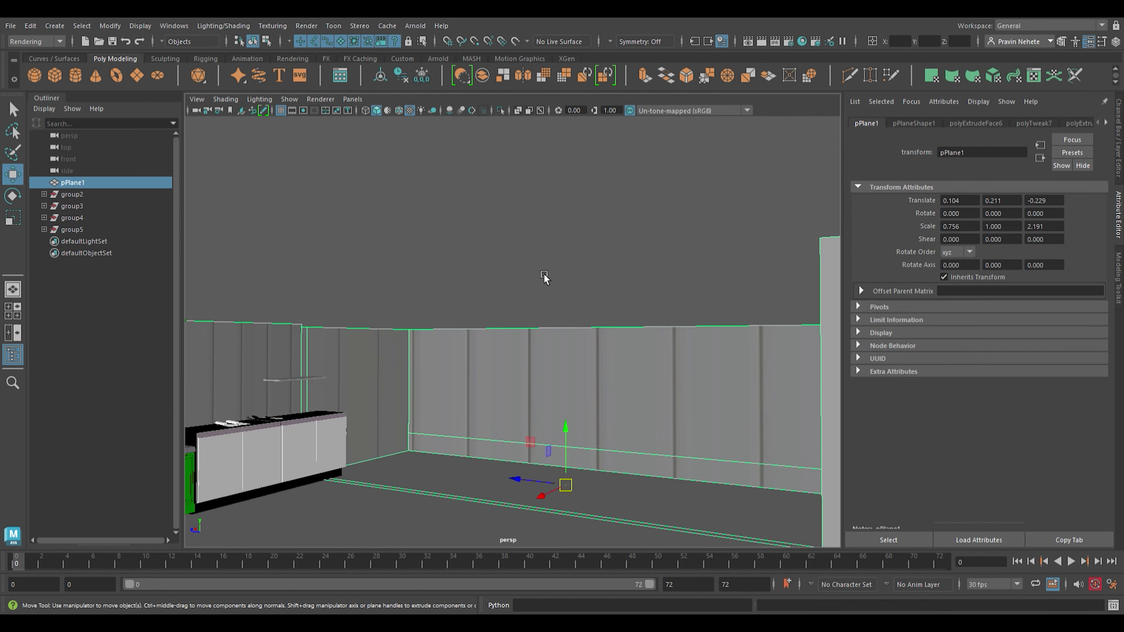
{"action": "left_click", "coordinate": [545, 278]}
{"action": "mouse_move", "coordinate": [469, 396]}
{"action": "left_mouse_down", "text": "alt"}
{"action": "mouse_move", "coordinate": [625, 369]}
{"action": "mouse_move", "coordinate": [519, 435]}
{"action": "left_mouse_up", "text": "alt"}
{"action": "right_click_drag", "start_coordinate": [519, 434], "coordinate": [526, 354], "text": "alt"}
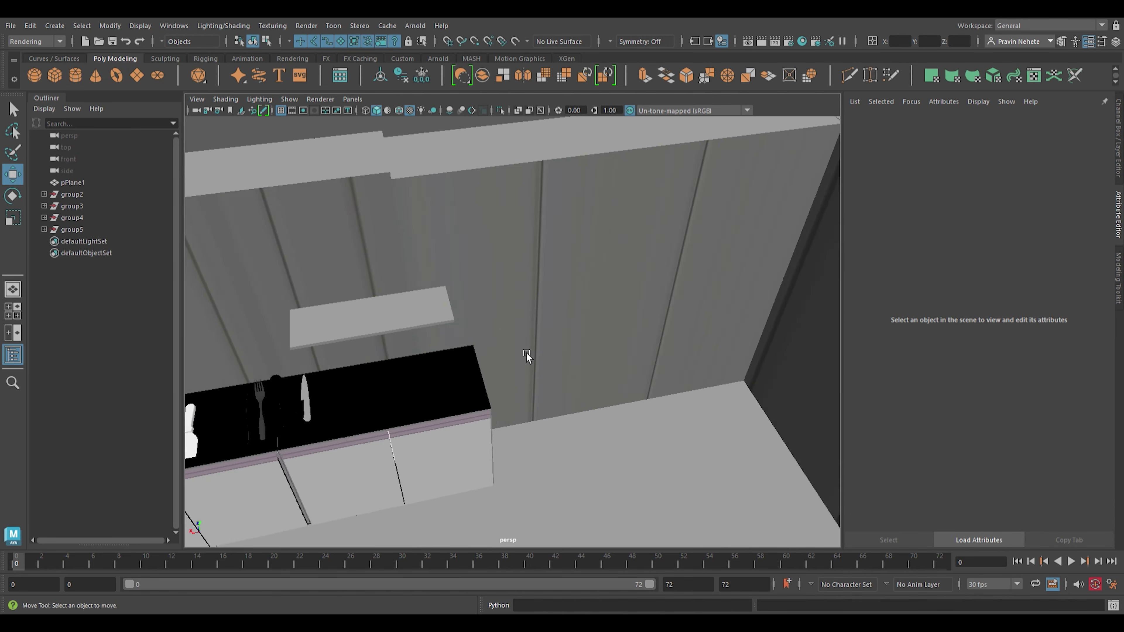
{"action": "left_click_drag", "start_coordinate": [527, 353], "coordinate": [695, 325], "text": "alt"}
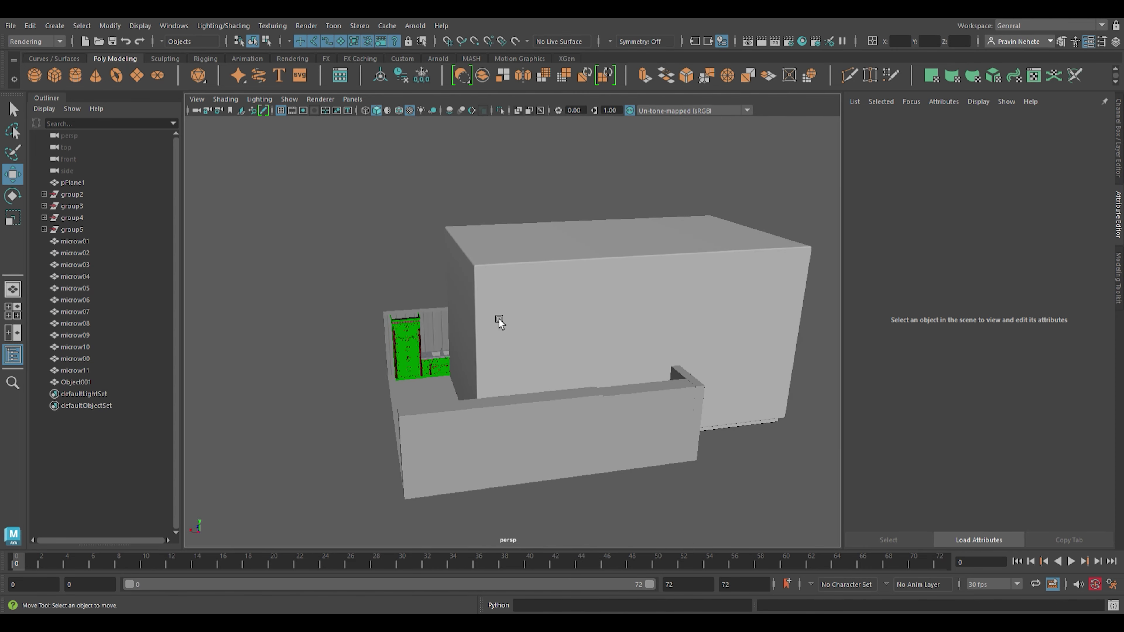
- Select all the microwave parts and group them together
{"action": "left_click_drag", "start_coordinate": [499, 318], "coordinate": [654, 316], "text": "alt"}
{"action": "left_click", "coordinate": [75, 241]}
{"action": "left_click", "coordinate": [104, 374], "text": "shift"}
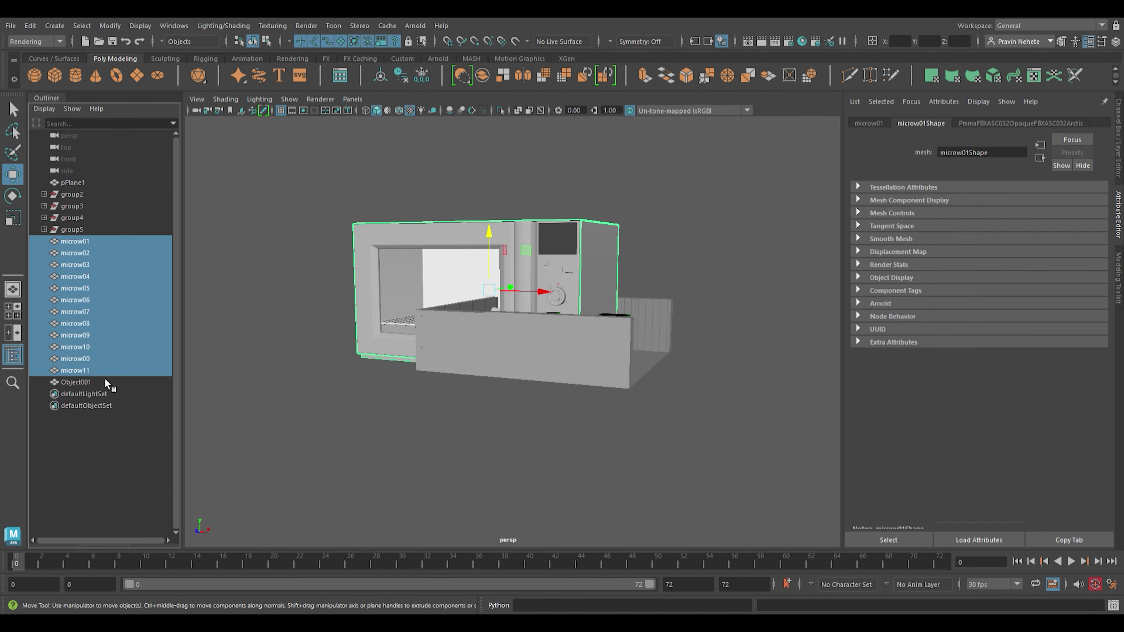
{"action": "left_click", "coordinate": [158, 383], "text": "shift"}
{"action": "key", "text": "ctrl+g"}
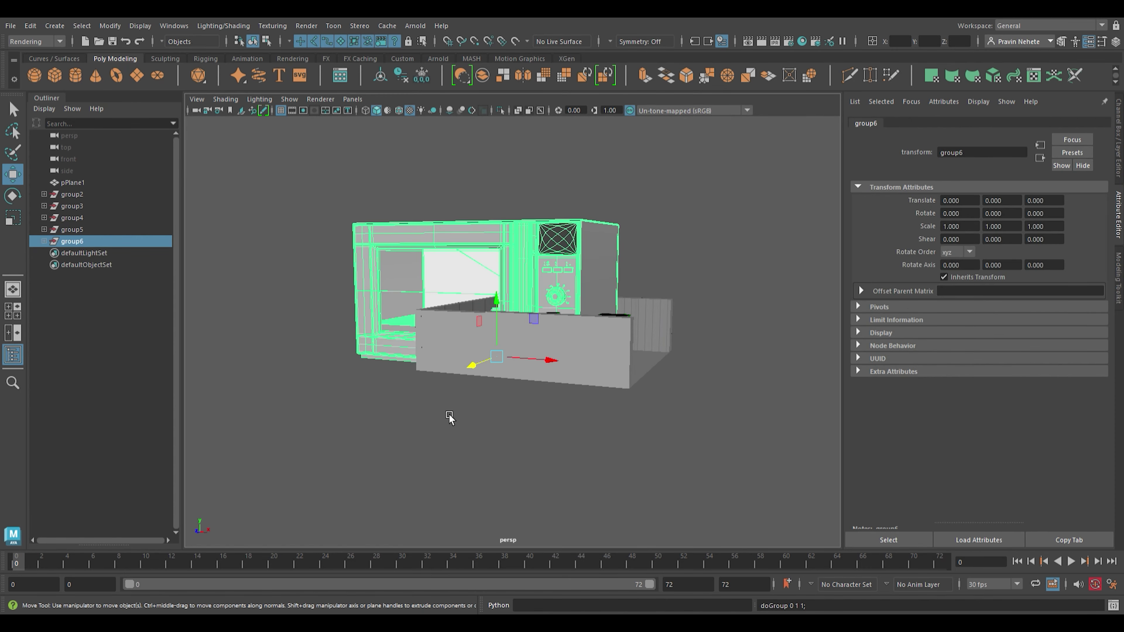
- Turn the microwave group around and shrink it uniformly
{"action": "mouse_move", "coordinate": [451, 415]}
{"action": "left_mouse_down", "text": "alt"}
{"action": "mouse_move", "coordinate": [351, 439]}
{"action": "mouse_move", "coordinate": [414, 396]}
{"action": "left_mouse_up", "text": "alt"}
{"action": "key", "text": "e"}
{"action": "left_click_drag", "start_coordinate": [595, 373], "coordinate": [646, 276]}
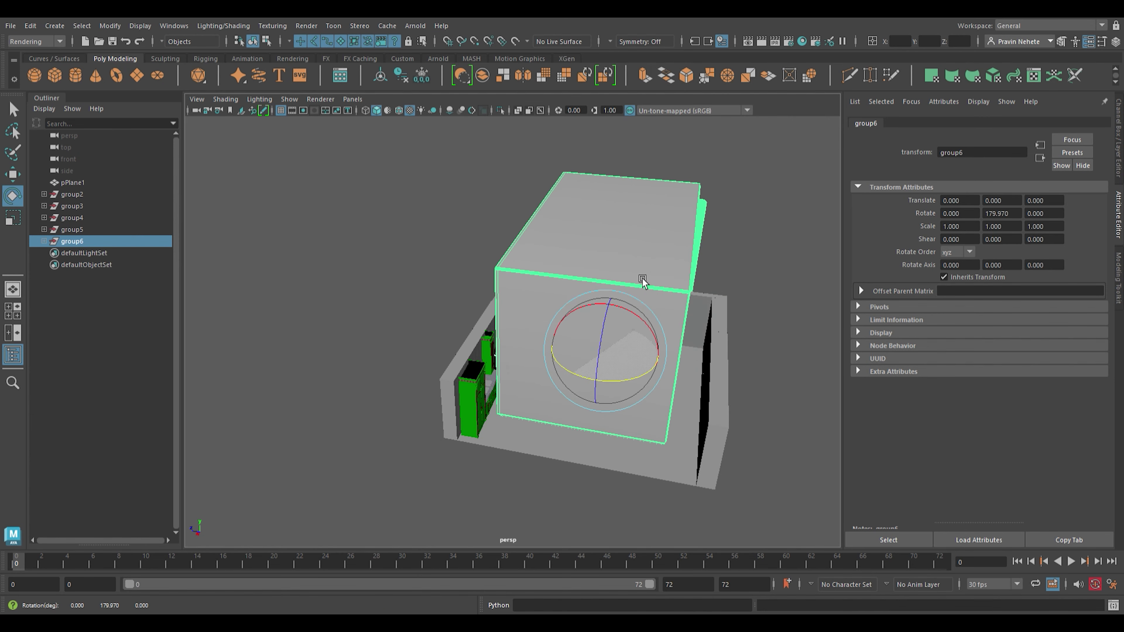
{"action": "key", "text": "r"}
{"action": "mouse_move", "coordinate": [605, 351]}
{"action": "left_mouse_down"}
{"action": "mouse_move", "coordinate": [514, 442]}
{"action": "mouse_move", "coordinate": [478, 461]}
{"action": "left_mouse_up"}
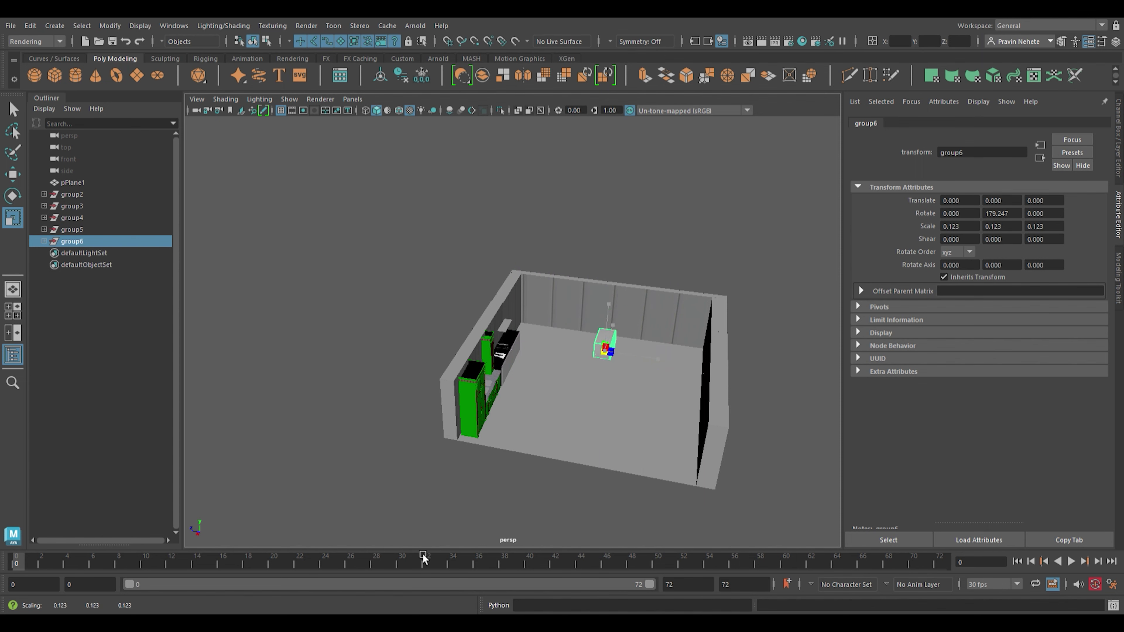
- Lift the microwave up onto the counter and slide it along
{"action": "key", "text": "w"}
{"action": "mouse_move", "coordinate": [592, 434]}
{"action": "left_mouse_down", "text": "alt"}
{"action": "mouse_move", "coordinate": [530, 408]}
{"action": "mouse_move", "coordinate": [598, 407]}
{"action": "left_mouse_up", "text": "alt"}
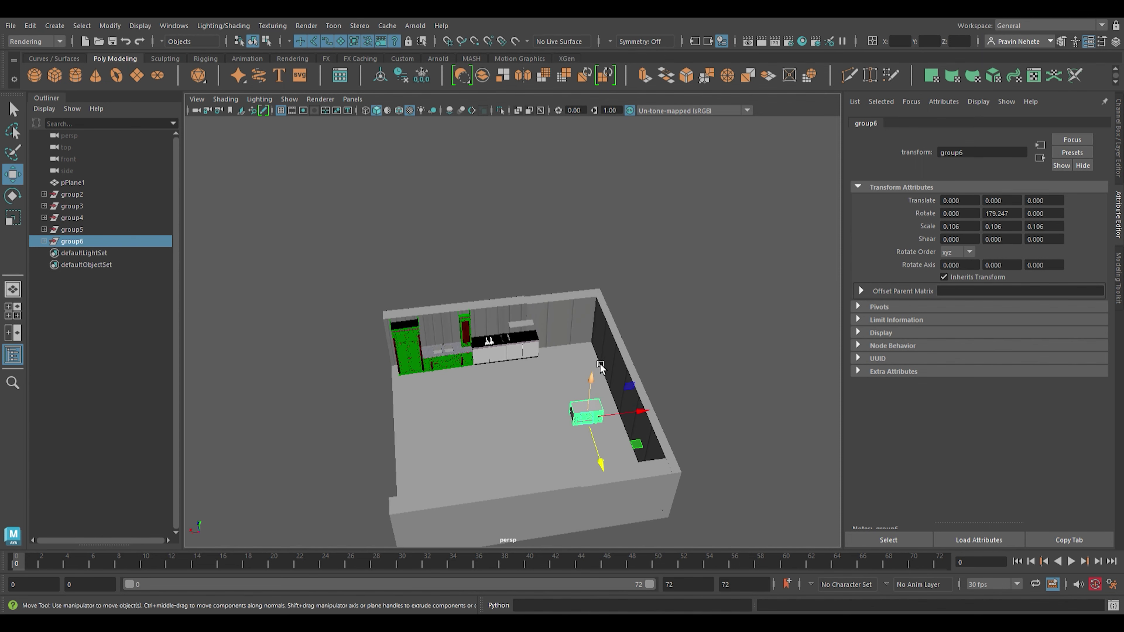
{"action": "mouse_move", "coordinate": [601, 367]}
{"action": "left_mouse_down"}
{"action": "mouse_move", "coordinate": [602, 328]}
{"action": "mouse_move", "coordinate": [582, 319]}
{"action": "mouse_move", "coordinate": [541, 387]}
{"action": "left_mouse_up"}
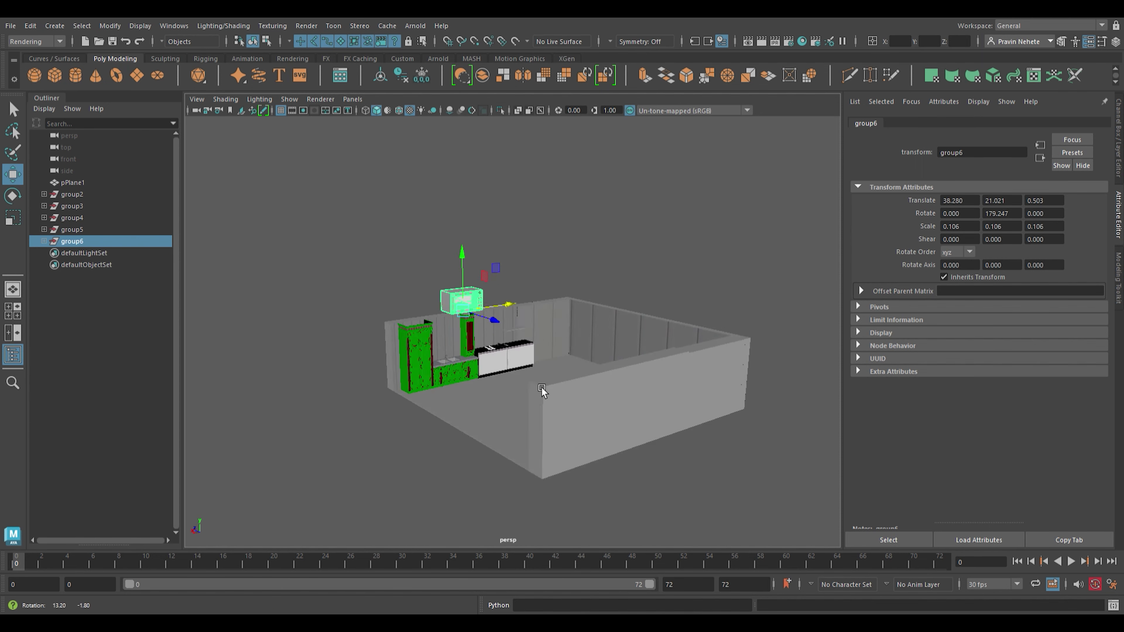
{"action": "scroll", "coordinate": [541, 387], "scroll_direction": "up", "scroll_amount": 2}
{"action": "scroll", "coordinate": [517, 290], "scroll_direction": "up", "scroll_amount": 5}
{"action": "mouse_move", "coordinate": [518, 289]}
{"action": "left_mouse_down", "text": "alt"}
{"action": "mouse_move", "coordinate": [301, 436]}
{"action": "mouse_move", "coordinate": [620, 429]}
{"action": "mouse_move", "coordinate": [587, 494]}
{"action": "left_mouse_up", "text": "alt"}
{"action": "key", "text": "r"}
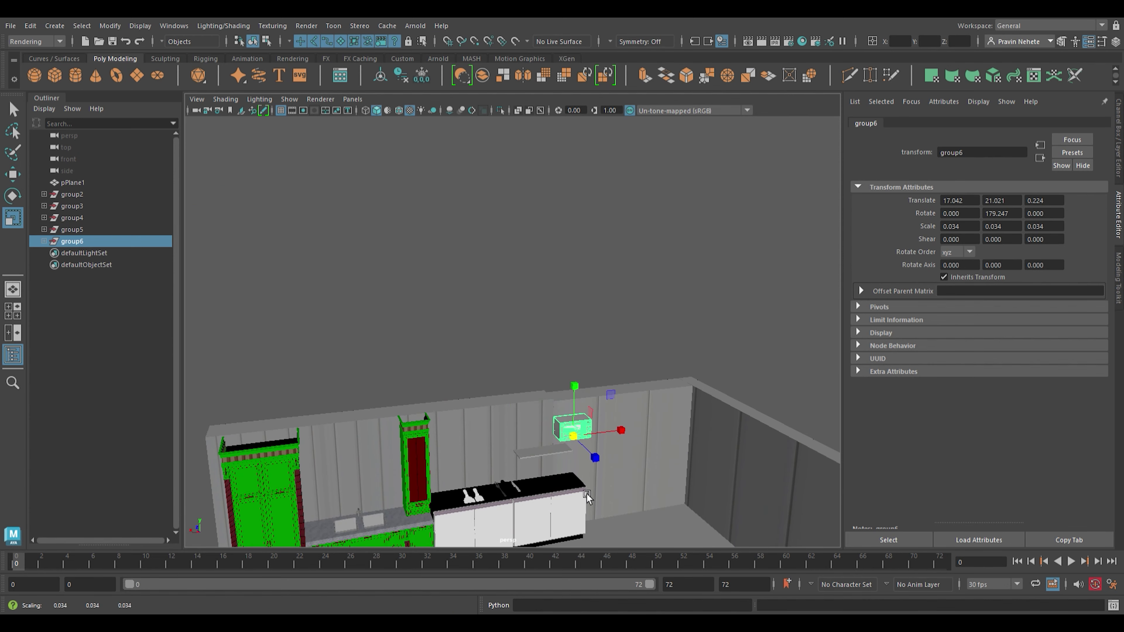
{"action": "scroll", "coordinate": [587, 494], "scroll_direction": "up", "scroll_amount": 3}
{"action": "key", "text": "w"}
- Place the microwave against the wall above the shelf and adjust its width slightly
{"action": "left_click_drag", "start_coordinate": [557, 427], "coordinate": [562, 460], "text": "alt"}
{"action": "scroll", "coordinate": [748, 500], "scroll_direction": "down", "scroll_amount": 3}
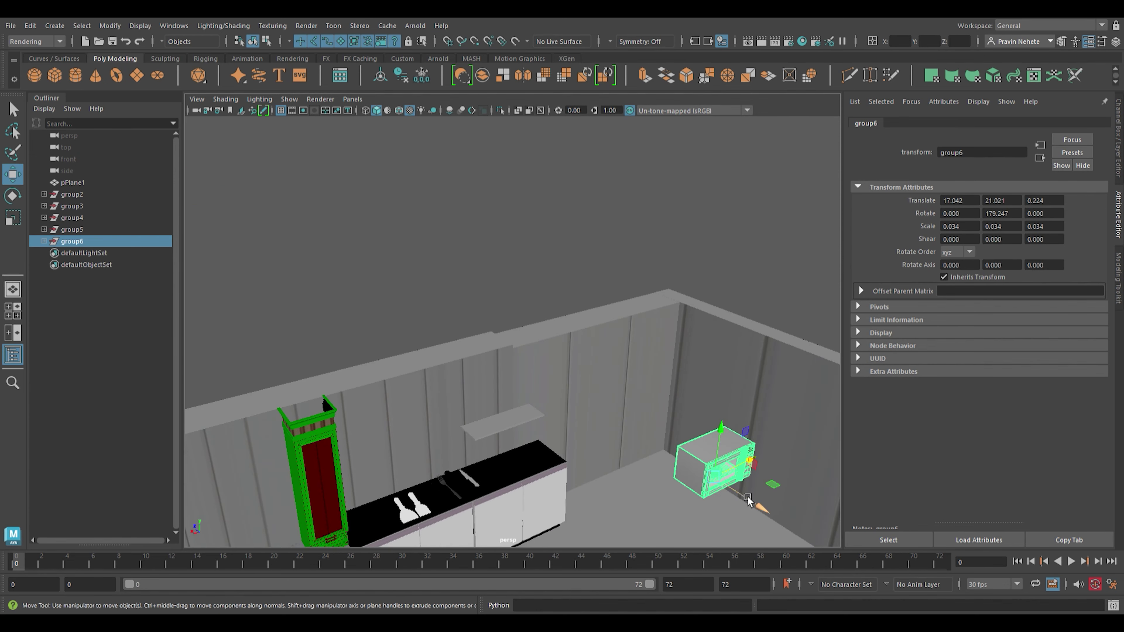
{"action": "left_click_drag", "start_coordinate": [748, 500], "coordinate": [497, 408]}
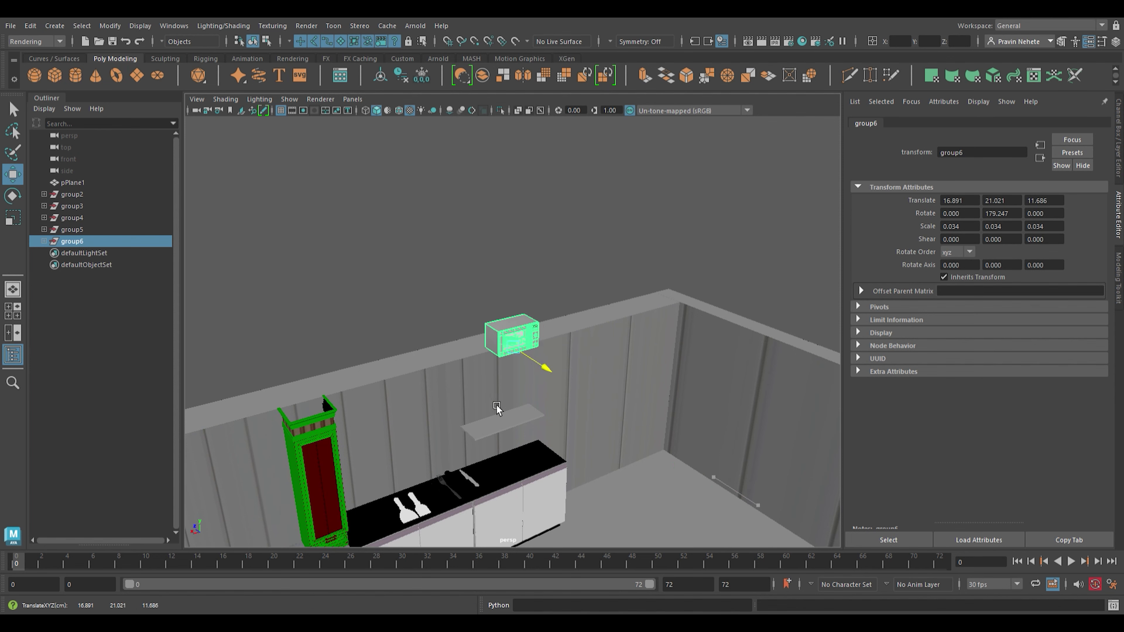
{"action": "mouse_move", "coordinate": [504, 310]}
{"action": "left_mouse_down"}
{"action": "mouse_move", "coordinate": [509, 381]}
{"action": "mouse_move", "coordinate": [591, 488]}
{"action": "mouse_move", "coordinate": [575, 479]}
{"action": "left_mouse_up"}
{"action": "mouse_move", "coordinate": [459, 331]}
{"action": "left_mouse_down"}
{"action": "mouse_move", "coordinate": [585, 334]}
{"action": "mouse_move", "coordinate": [360, 405]}
{"action": "mouse_move", "coordinate": [513, 346]}
{"action": "mouse_move", "coordinate": [540, 397]}
{"action": "mouse_move", "coordinate": [598, 424]}
{"action": "left_mouse_up"}
{"action": "key", "text": "r"}
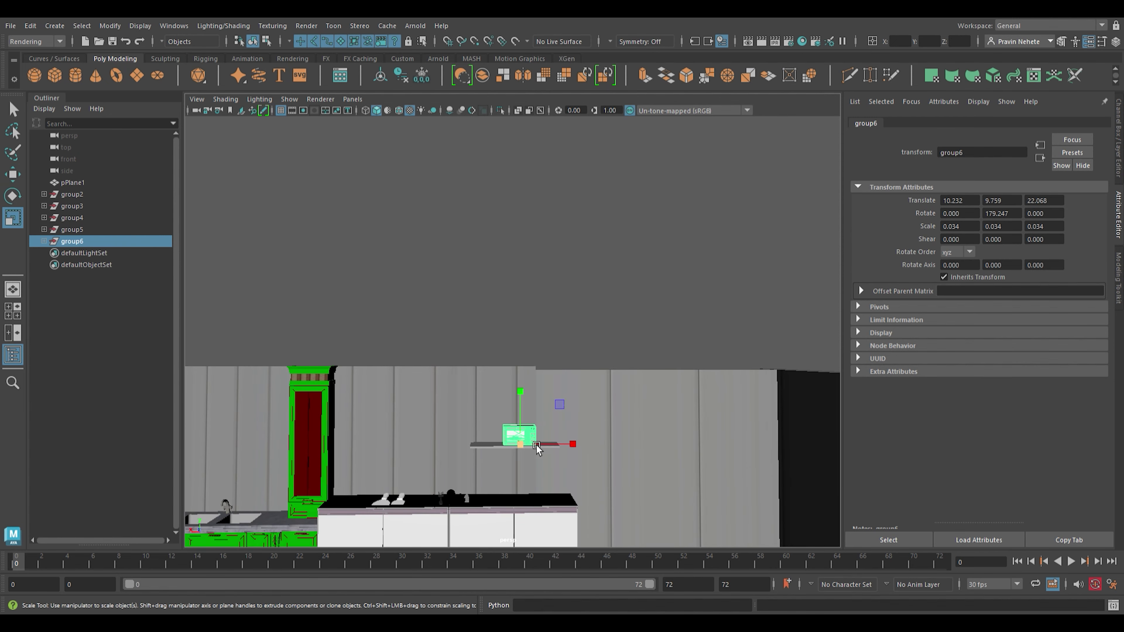
{"action": "left_click_drag", "start_coordinate": [537, 445], "coordinate": [567, 437]}
{"action": "key", "text": "w"}
- Widen the pCube1 wall shelf in X under the microwave
{"action": "left_click", "coordinate": [584, 269]}
{"action": "mouse_move", "coordinate": [514, 354]}
{"action": "left_mouse_down", "text": "alt"}
{"action": "mouse_move", "coordinate": [564, 317]}
{"action": "mouse_move", "coordinate": [526, 307]}
{"action": "left_mouse_up", "text": "alt"}
{"action": "key", "text": "r"}
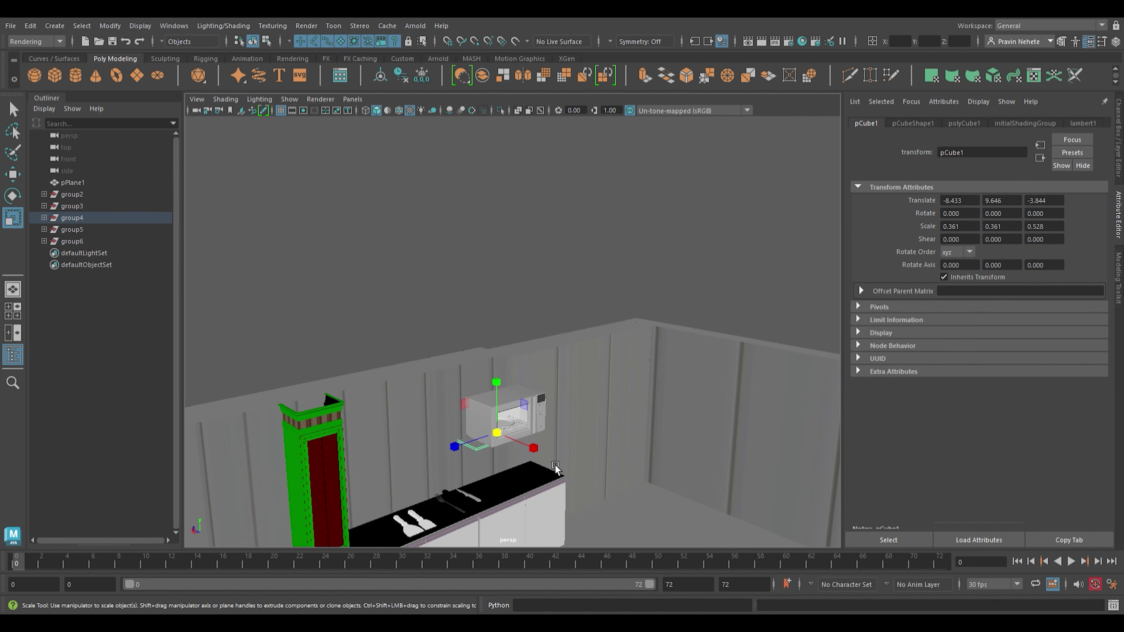
{"action": "left_click_drag", "start_coordinate": [555, 465], "coordinate": [593, 471]}
{"action": "key", "text": "w"}
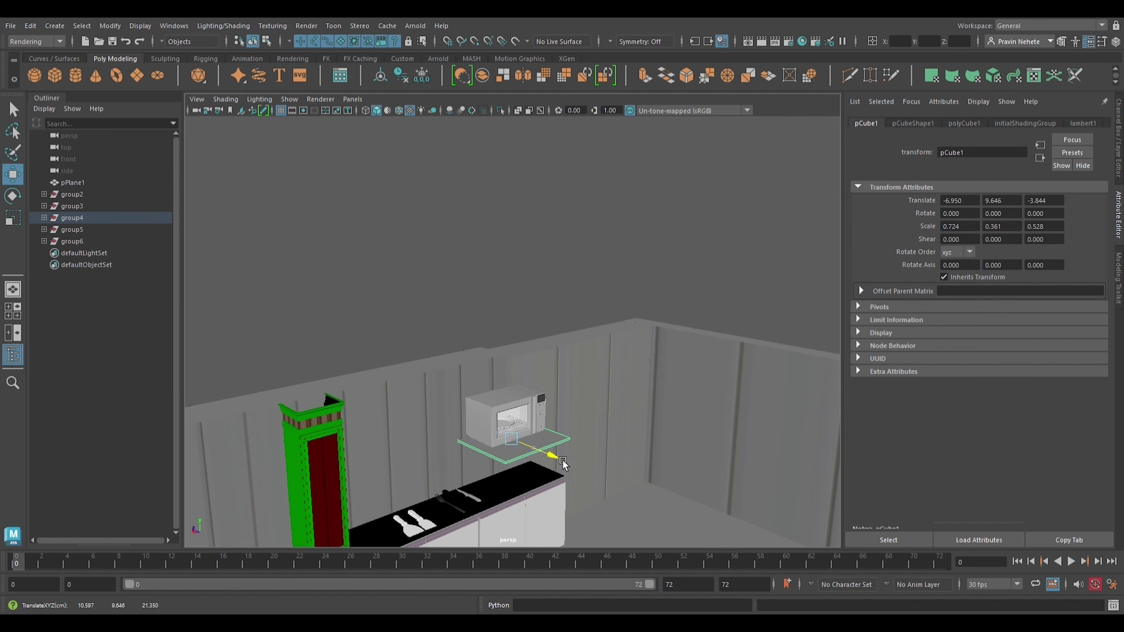
{"action": "left_click", "coordinate": [527, 264]}
{"action": "mouse_move", "coordinate": [527, 264]}
{"action": "left_mouse_down", "text": "alt"}
{"action": "mouse_move", "coordinate": [530, 424]}
{"action": "mouse_move", "coordinate": [472, 329]}
{"action": "mouse_move", "coordinate": [494, 435]}
{"action": "mouse_move", "coordinate": [555, 438]}
{"action": "mouse_move", "coordinate": [502, 452]}
{"action": "mouse_move", "coordinate": [512, 436]}
{"action": "mouse_move", "coordinate": [610, 439]}
{"action": "mouse_move", "coordinate": [515, 437]}
{"action": "left_mouse_up", "text": "alt"}
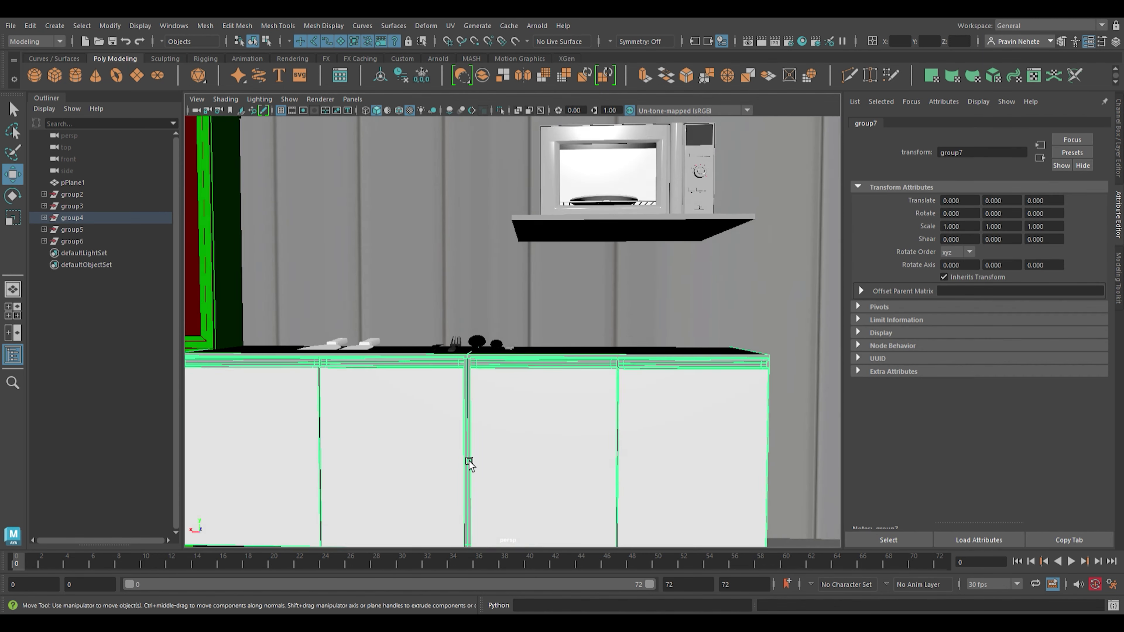
- Duplicate the cabinet unit, rotate it, and run it along the side wall
{"action": "scroll", "coordinate": [491, 458], "scroll_direction": "up", "scroll_amount": 5}
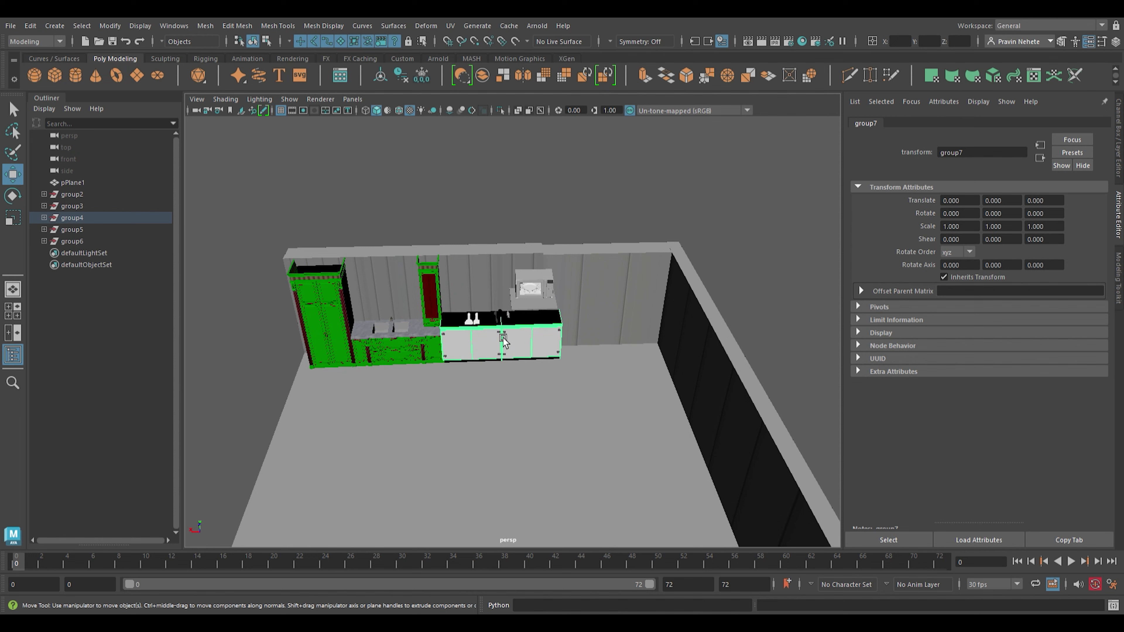
{"action": "left_click", "coordinate": [44, 218]}
{"action": "mouse_move", "coordinate": [508, 370]}
{"action": "left_mouse_down", "text": "shift"}
{"action": "mouse_move", "coordinate": [522, 419]}
{"action": "mouse_move", "coordinate": [370, 436]}
{"action": "left_mouse_up", "text": "shift"}
{"action": "key", "text": "e"}
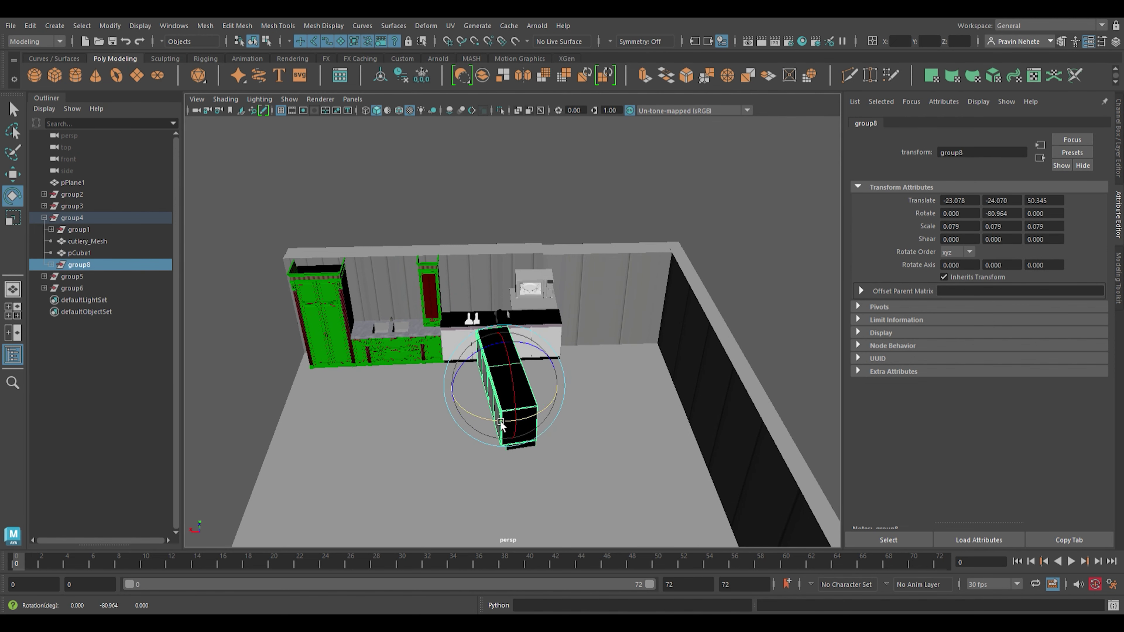
{"action": "mouse_move", "coordinate": [501, 424]}
{"action": "left_mouse_down"}
{"action": "mouse_move", "coordinate": [492, 426]}
{"action": "mouse_move", "coordinate": [595, 480]}
{"action": "left_mouse_up"}
{"action": "key", "text": "w"}
{"action": "left_click_drag", "start_coordinate": [575, 389], "coordinate": [571, 355]}
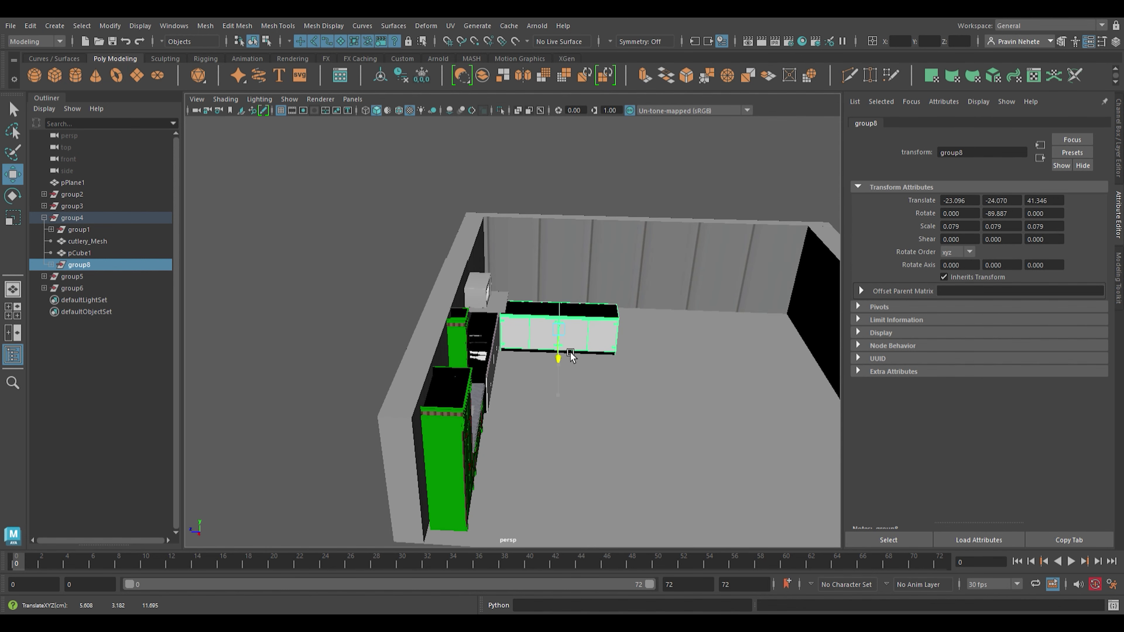
- Add another cabinet copy facing into the room, aligned toward the front
{"action": "left_click_drag", "start_coordinate": [584, 404], "coordinate": [571, 421], "text": "alt"}
{"action": "mouse_move", "coordinate": [506, 326]}
{"action": "left_mouse_down", "text": "shift"}
{"action": "mouse_move", "coordinate": [640, 327]}
{"action": "mouse_move", "coordinate": [557, 346]}
{"action": "left_mouse_up", "text": "shift"}
{"action": "key", "text": "e"}
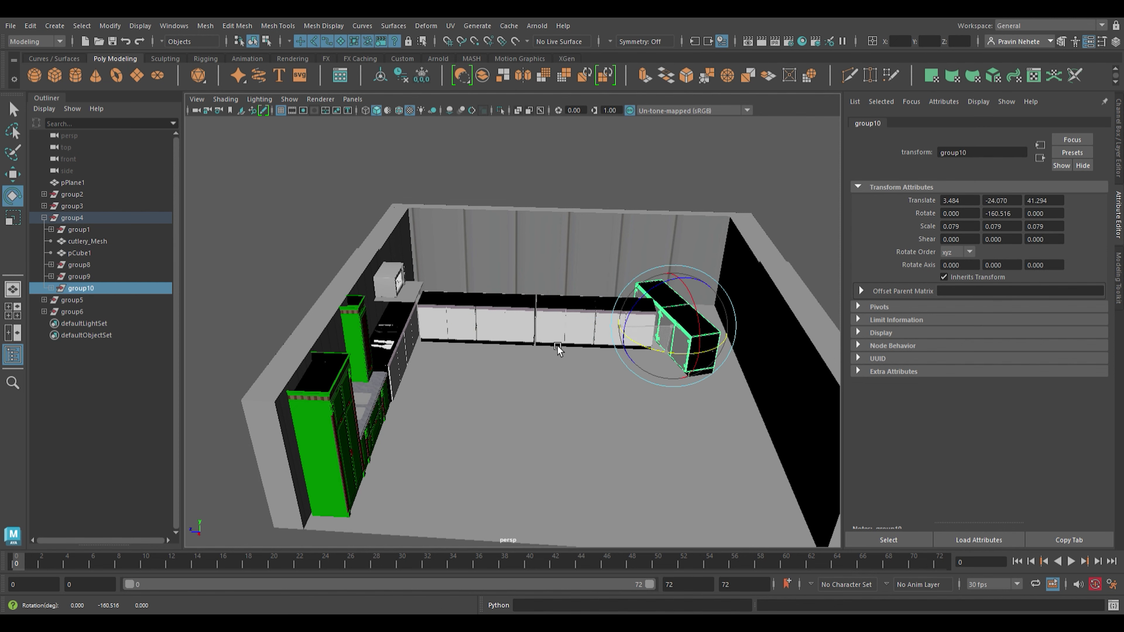
{"action": "left_click_drag", "start_coordinate": [673, 356], "coordinate": [652, 360]}
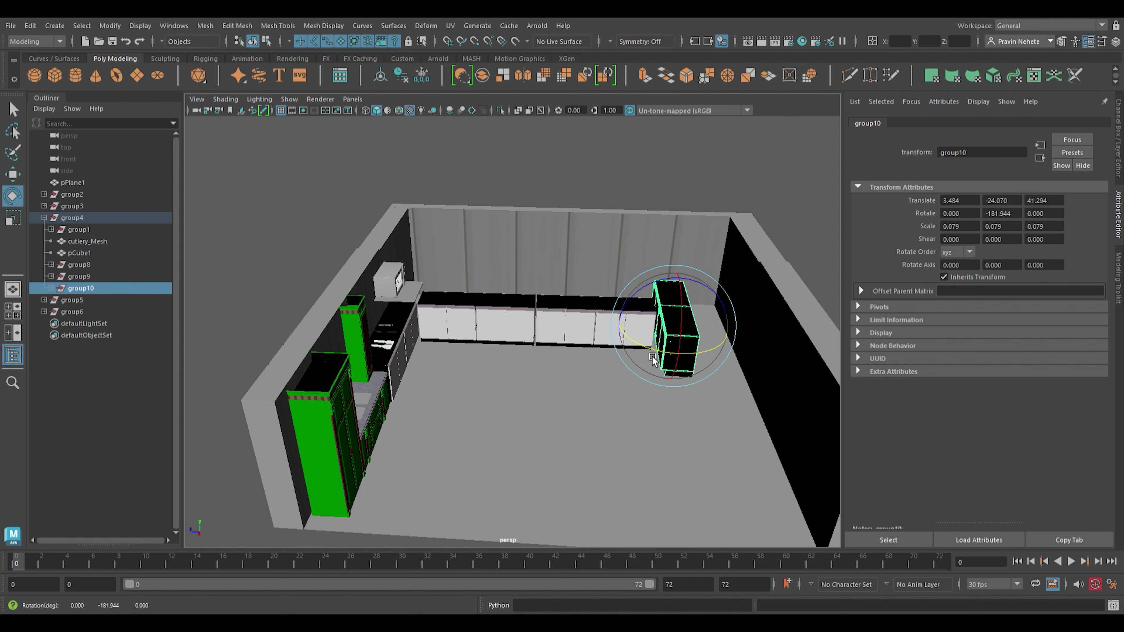
{"action": "key", "text": "w"}
{"action": "left_click_drag", "start_coordinate": [666, 305], "coordinate": [666, 379]}
{"action": "mouse_move", "coordinate": [672, 463]}
{"action": "left_mouse_down", "text": "alt"}
{"action": "mouse_move", "coordinate": [705, 455]}
{"action": "mouse_move", "coordinate": [689, 356]}
{"action": "mouse_move", "coordinate": [748, 387]}
{"action": "left_mouse_up", "text": "alt"}
- Widen the pPlane1 floor to 0.828 in X and shift it to fit the counters
{"action": "left_click", "coordinate": [672, 427]}
{"action": "left_click_drag", "start_coordinate": [672, 427], "coordinate": [660, 440], "text": "alt"}
{"action": "key", "text": "r"}
{"action": "left_click_drag", "start_coordinate": [560, 361], "coordinate": [572, 382]}
{"action": "key", "text": "w"}
{"action": "left_click_drag", "start_coordinate": [685, 487], "coordinate": [455, 431], "text": "alt"}
- Turn the stove a quarter turn and set it down on the back counter
{"action": "scroll", "coordinate": [456, 431], "scroll_direction": "up", "scroll_amount": 5}
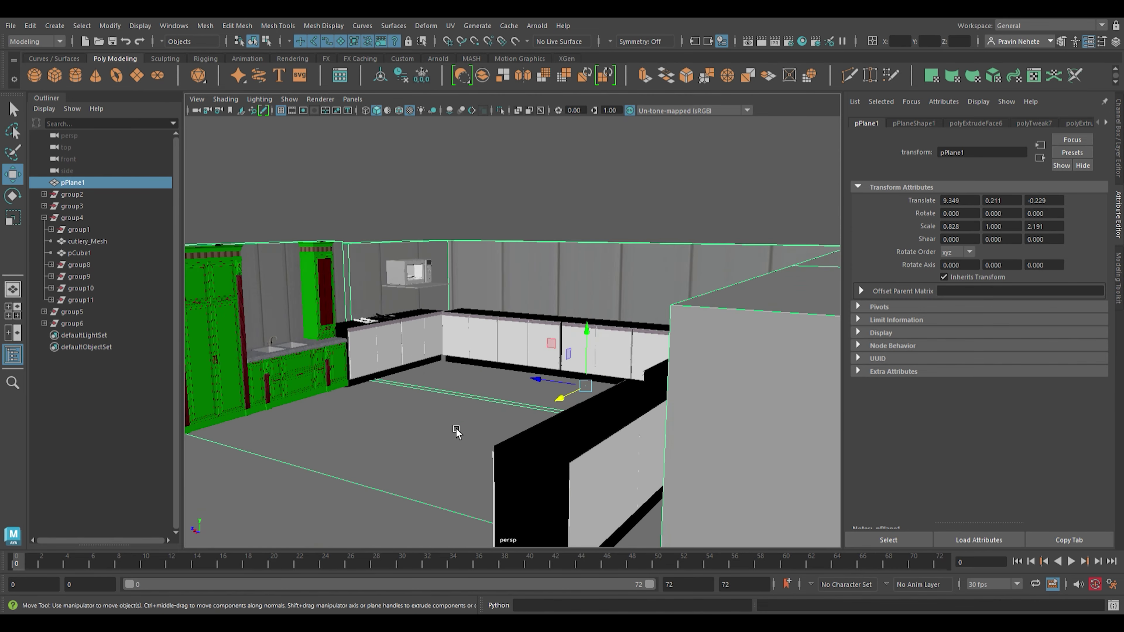
{"action": "scroll", "coordinate": [456, 431], "scroll_direction": "up", "scroll_amount": 5}
{"action": "scroll", "coordinate": [484, 447], "scroll_direction": "up", "scroll_amount": 3}
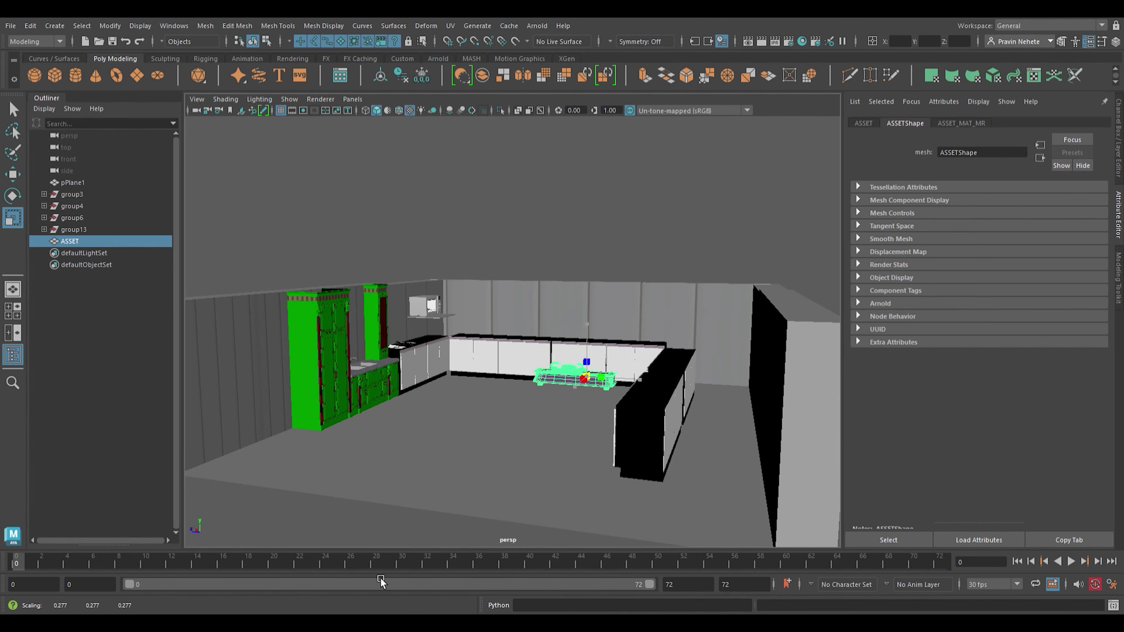
{"action": "key", "text": "e"}
{"action": "mouse_move", "coordinate": [588, 378]}
{"action": "left_mouse_down"}
{"action": "mouse_move", "coordinate": [515, 374]}
{"action": "mouse_move", "coordinate": [550, 407]}
{"action": "mouse_move", "coordinate": [624, 408]}
{"action": "left_mouse_up"}
{"action": "key", "text": "r"}
{"action": "key", "text": "w"}
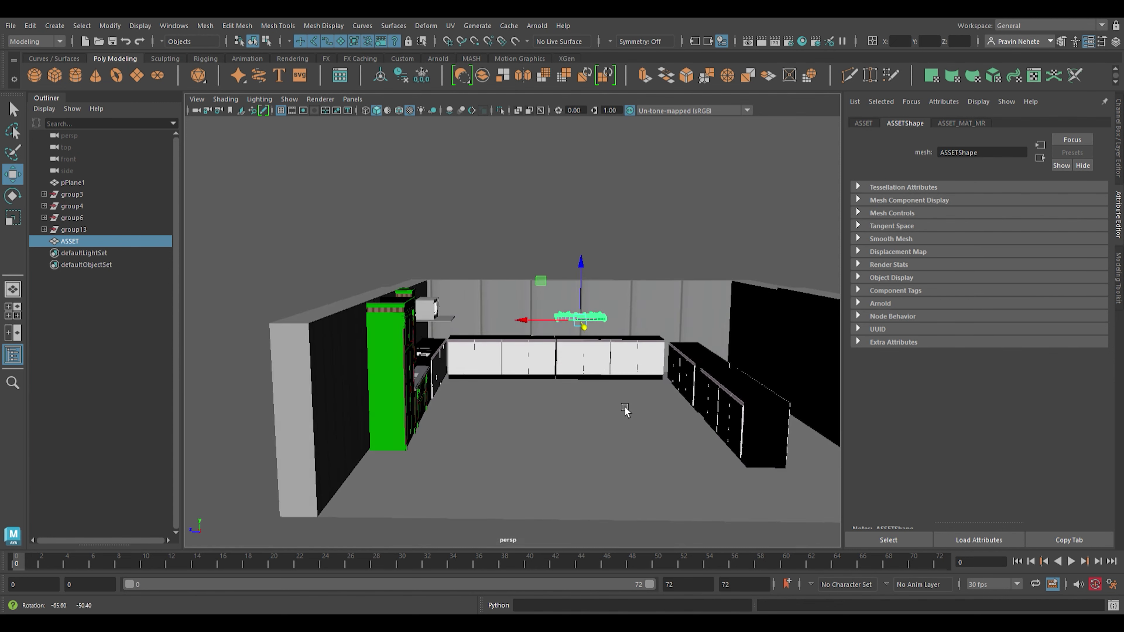
{"action": "scroll", "coordinate": [624, 407], "scroll_direction": "up", "scroll_amount": 5}
{"action": "mouse_move", "coordinate": [604, 365]}
{"action": "left_mouse_down"}
{"action": "mouse_move", "coordinate": [620, 364]}
{"action": "mouse_move", "coordinate": [633, 431]}
{"action": "mouse_move", "coordinate": [635, 364]}
{"action": "left_mouse_up"}
{"action": "mouse_move", "coordinate": [594, 332]}
{"action": "left_mouse_down"}
{"action": "mouse_move", "coordinate": [593, 382]}
{"action": "mouse_move", "coordinate": [525, 482]}
{"action": "mouse_move", "coordinate": [594, 304]}
{"action": "mouse_move", "coordinate": [705, 288]}
{"action": "mouse_move", "coordinate": [395, 581]}
{"action": "left_mouse_up"}
{"action": "left_click", "coordinate": [706, 287]}
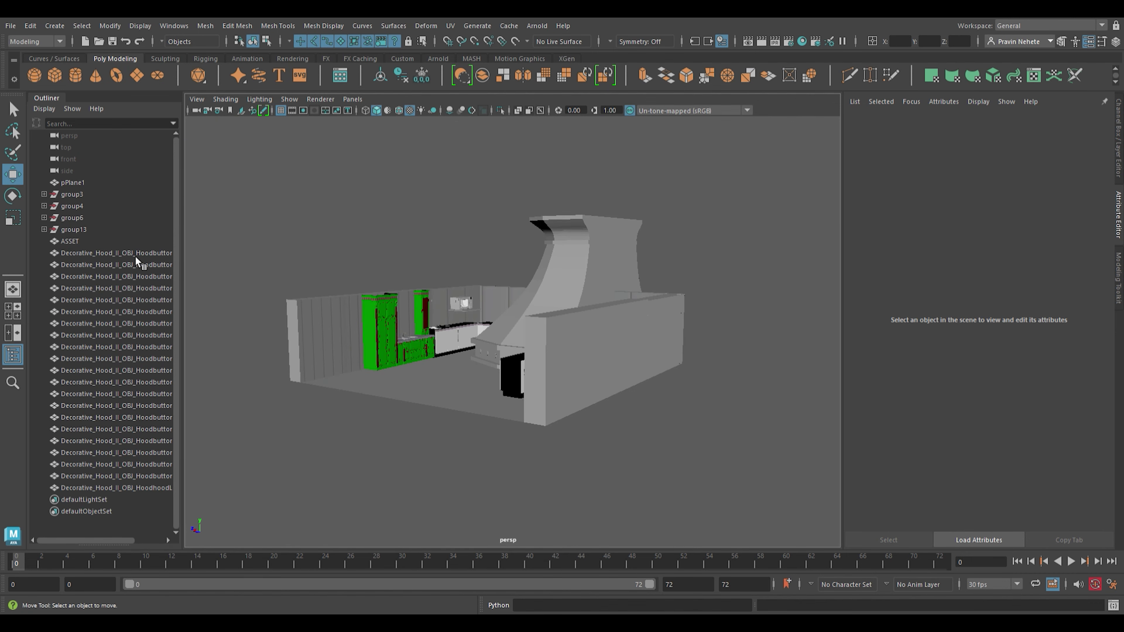
- Group the hood pieces as group14, shrink it to 0.136 and turn it to match the wall
{"action": "left_click", "coordinate": [139, 258]}
{"action": "left_click", "coordinate": [88, 472], "text": "shift"}
{"action": "key", "text": "ctrl+g"}
{"action": "key", "text": "r"}
{"action": "mouse_move", "coordinate": [567, 353]}
{"action": "left_mouse_down"}
{"action": "mouse_move", "coordinate": [452, 489]}
{"action": "mouse_move", "coordinate": [505, 366]}
{"action": "mouse_move", "coordinate": [562, 367]}
{"action": "mouse_move", "coordinate": [536, 443]}
{"action": "mouse_move", "coordinate": [639, 342]}
{"action": "left_mouse_up"}
{"action": "key", "text": "w"}
{"action": "key", "text": "e"}
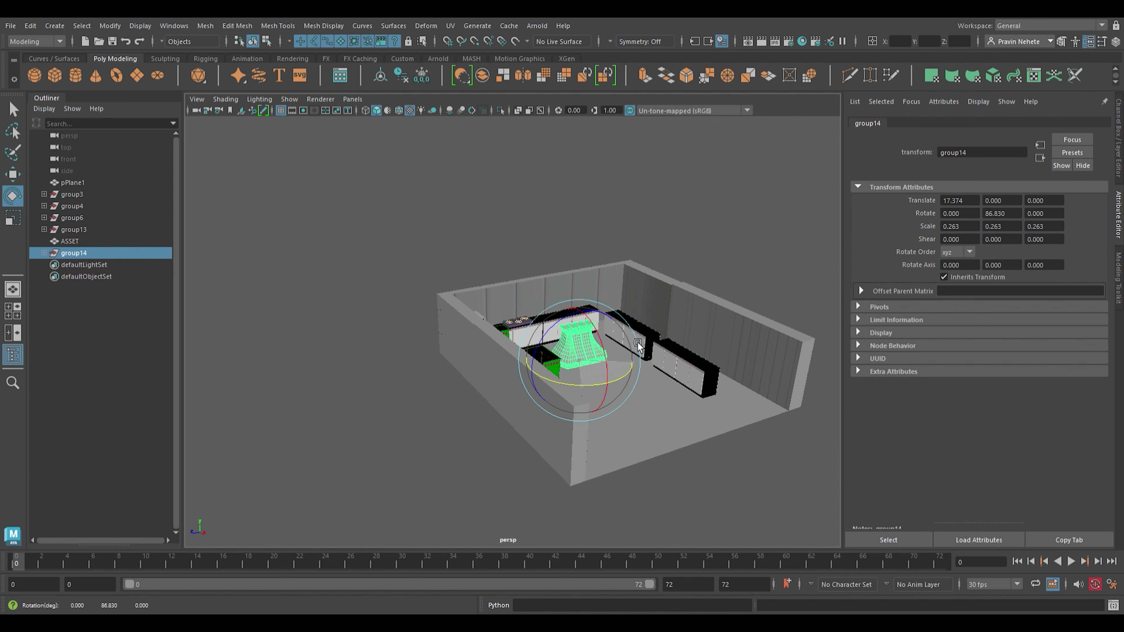
{"action": "key", "text": "w"}
{"action": "mouse_move", "coordinate": [628, 429]}
{"action": "left_mouse_down", "text": "alt"}
{"action": "mouse_move", "coordinate": [577, 426]}
{"action": "mouse_move", "coordinate": [571, 449]}
{"action": "left_mouse_up", "text": "alt"}
- Position the hood on the wall directly above the stove
{"action": "key", "text": "e"}
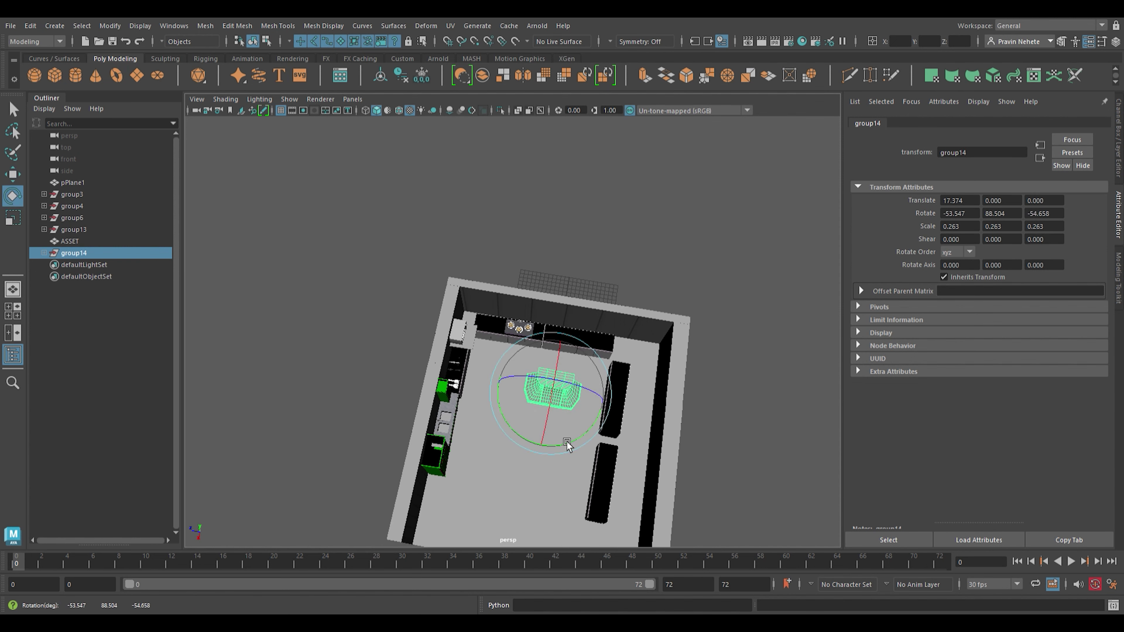
{"action": "key", "text": "w"}
{"action": "mouse_move", "coordinate": [549, 403]}
{"action": "left_mouse_down", "text": "alt"}
{"action": "mouse_move", "coordinate": [464, 381]}
{"action": "mouse_move", "coordinate": [548, 377]}
{"action": "mouse_move", "coordinate": [517, 213]}
{"action": "mouse_move", "coordinate": [491, 239]}
{"action": "left_mouse_up", "text": "alt"}
{"action": "scroll", "coordinate": [518, 210], "scroll_direction": "up", "scroll_amount": 5}
{"action": "key", "text": "r"}
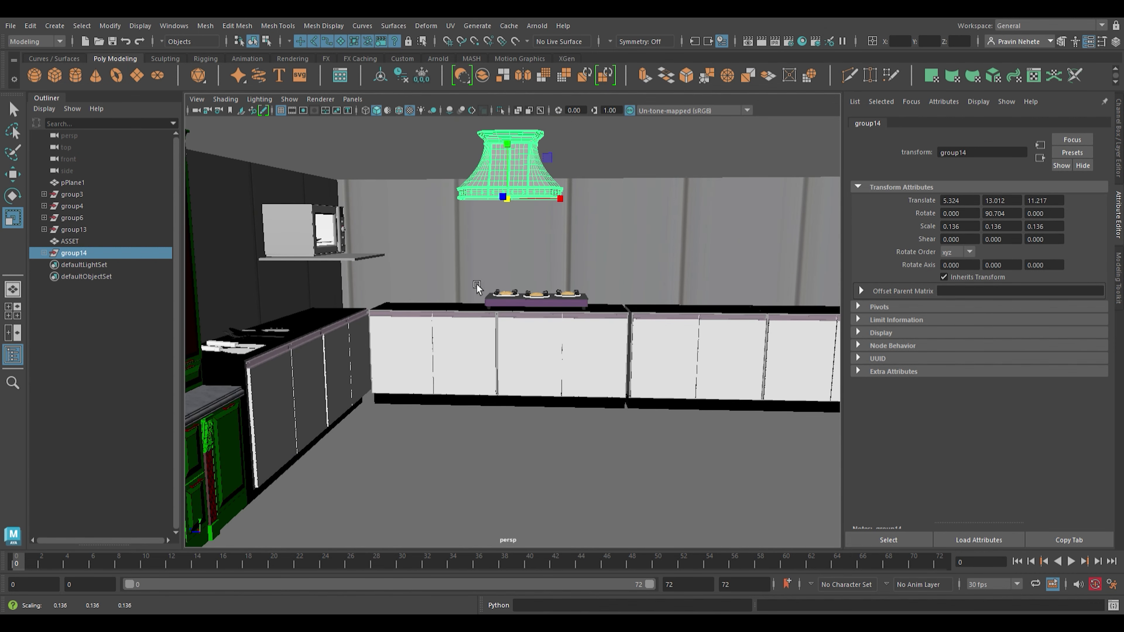
{"action": "key", "text": "w"}
{"action": "mouse_move", "coordinate": [509, 177]}
{"action": "left_mouse_down"}
{"action": "mouse_move", "coordinate": [509, 230]}
{"action": "mouse_move", "coordinate": [480, 302]}
{"action": "mouse_move", "coordinate": [531, 355]}
{"action": "left_mouse_up"}
{"action": "mouse_move", "coordinate": [549, 248]}
{"action": "left_mouse_down"}
{"action": "mouse_move", "coordinate": [571, 248]}
{"action": "mouse_move", "coordinate": [563, 365]}
{"action": "mouse_move", "coordinate": [569, 249]}
{"action": "mouse_move", "coordinate": [602, 248]}
{"action": "left_mouse_up"}
{"action": "mouse_move", "coordinate": [600, 476]}
{"action": "left_mouse_down", "text": "alt"}
{"action": "mouse_move", "coordinate": [524, 467]}
{"action": "mouse_move", "coordinate": [532, 485]}
{"action": "mouse_move", "coordinate": [590, 468]}
{"action": "mouse_move", "coordinate": [571, 377]}
{"action": "left_mouse_up", "text": "alt"}
{"action": "mouse_move", "coordinate": [576, 240]}
{"action": "left_mouse_down"}
{"action": "mouse_move", "coordinate": [550, 255]}
{"action": "mouse_move", "coordinate": [576, 177]}
{"action": "left_mouse_up"}
{"action": "scroll", "coordinate": [546, 256], "scroll_direction": "down", "scroll_amount": 5}
{"action": "left_click", "coordinate": [577, 176]}
{"action": "scroll", "coordinate": [577, 176], "scroll_direction": "up", "scroll_amount": 3}
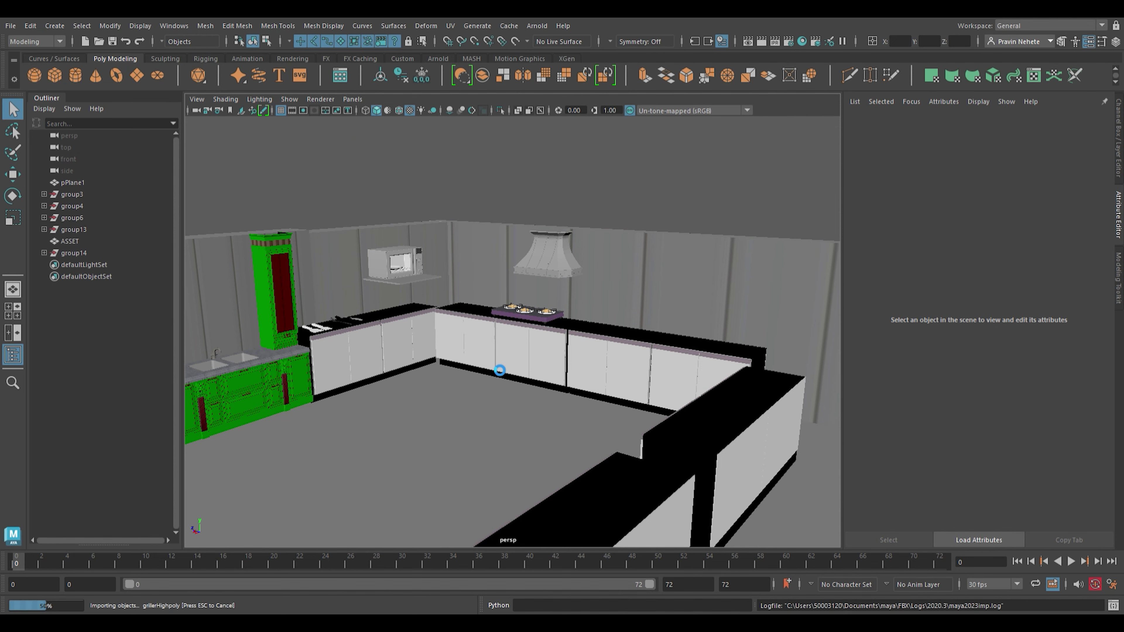
- Delete the extra copy of the imported griller
{"action": "key", "text": "f"}
{"action": "key", "text": "w"}
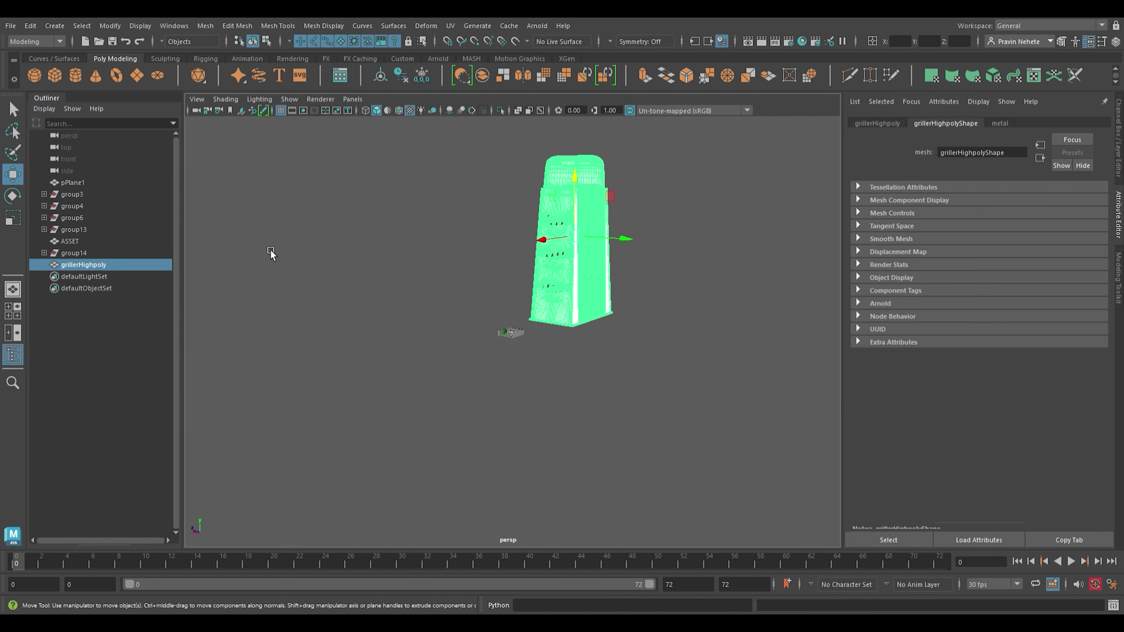
{"action": "left_click", "coordinate": [496, 288]}
{"action": "left_click", "coordinate": [545, 288]}
{"action": "key", "text": "Delete"}
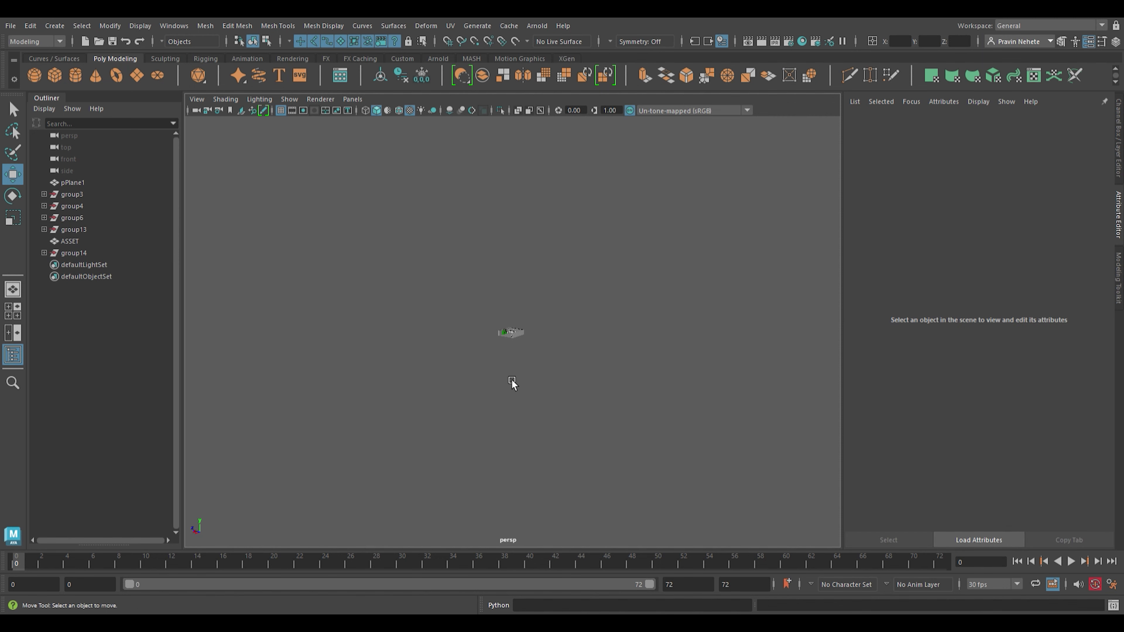
- Step back through earlier views to an overview of the whole kitchen
{"action": "key", "text": "bracketleft"}
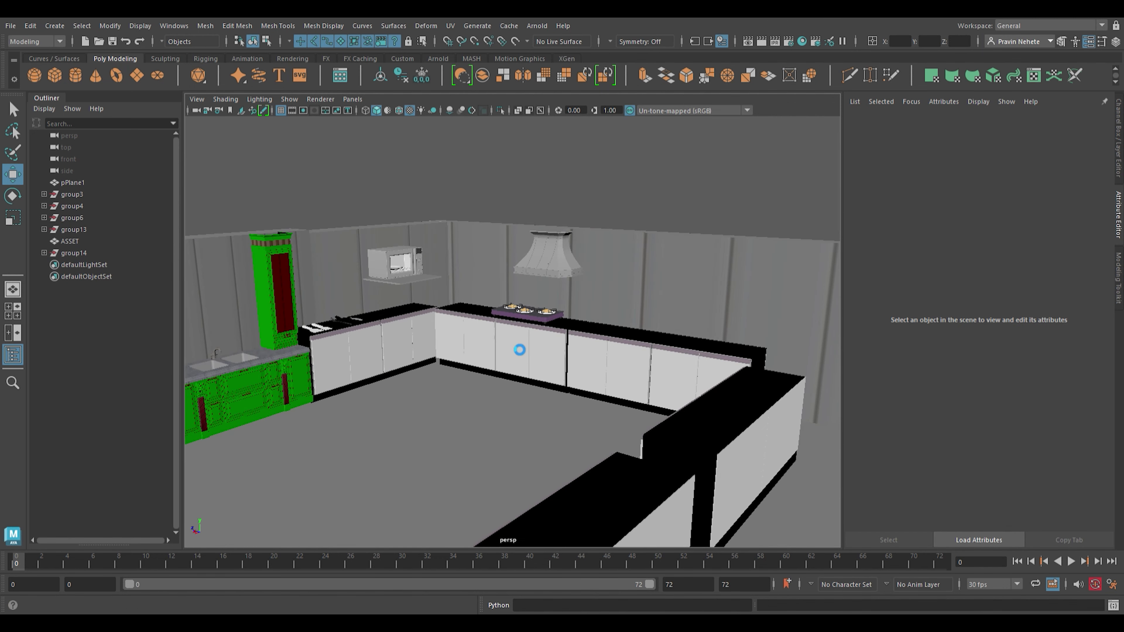
{"action": "key", "text": "bracketleft"}
{"action": "key", "text": "bracketleft"}
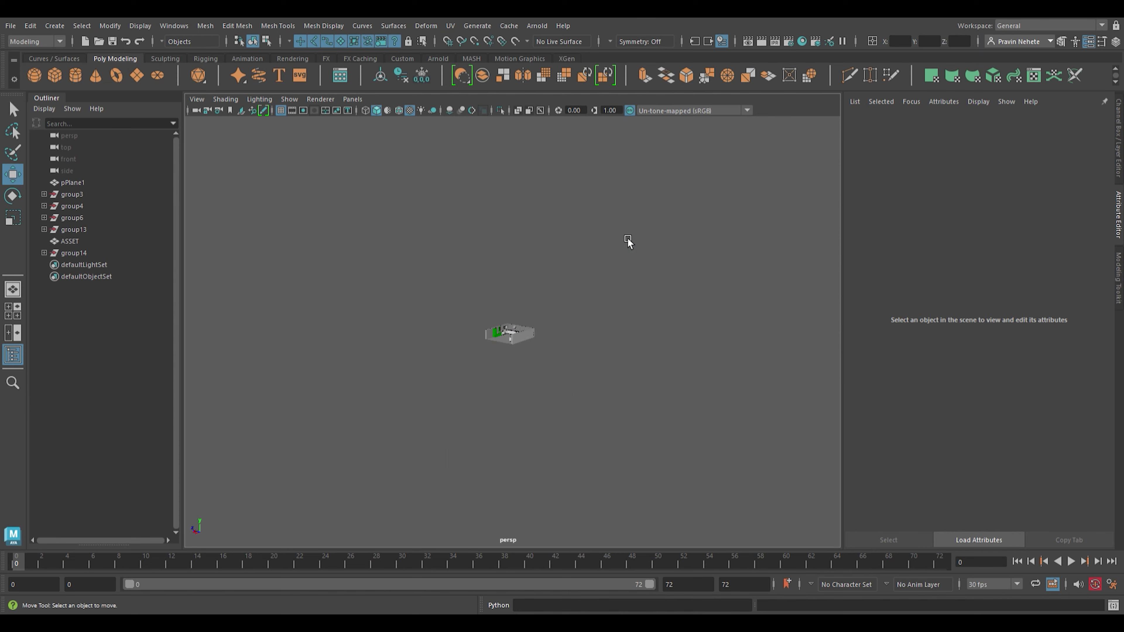
{"action": "key", "text": "bracketleft"}
{"action": "key", "text": "bracketright"}
{"action": "key", "text": "bracketleft"}
{"action": "key", "text": "bracketright"}
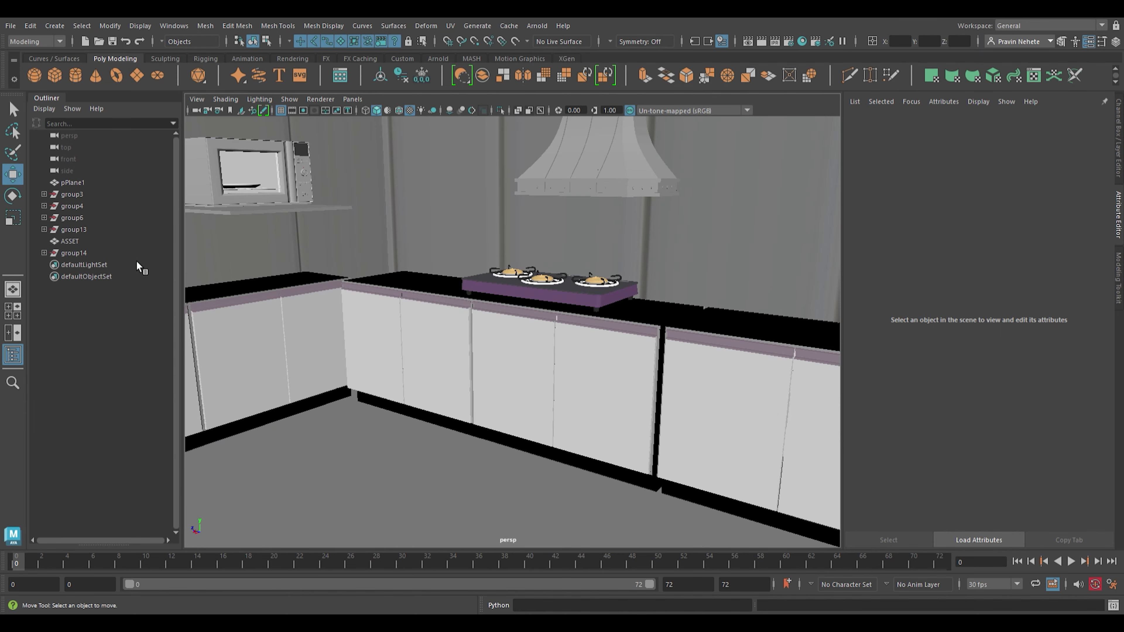
{"action": "left_click", "coordinate": [133, 253]}
{"action": "key", "text": "Up"}
{"action": "key", "text": "bracketleft"}
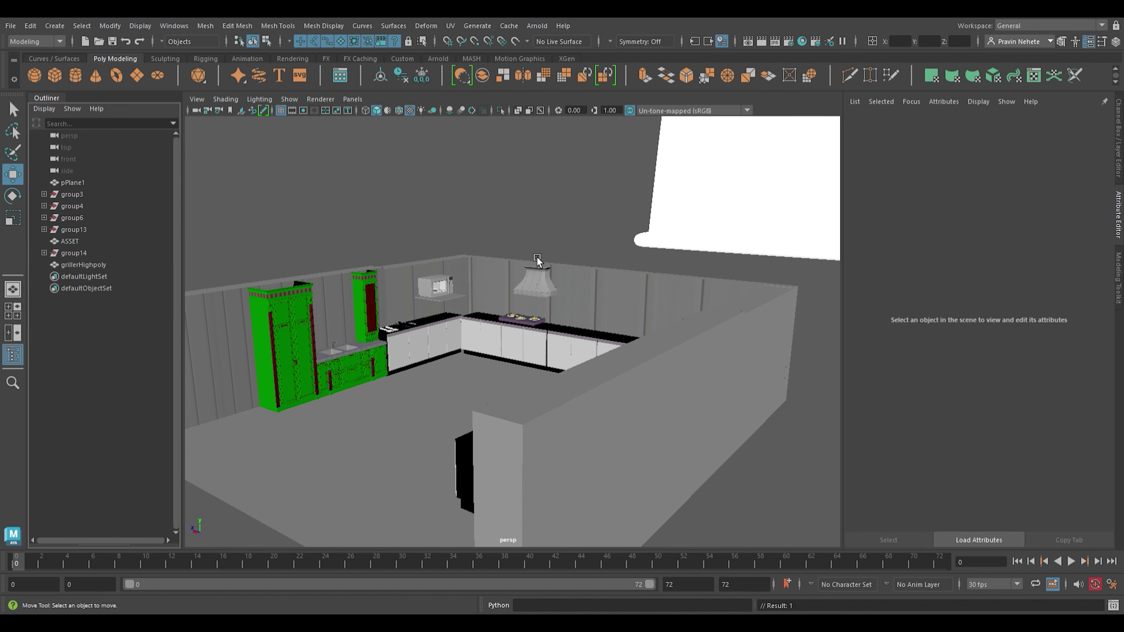
- Shrink the griller to counter size and move it toward the front cabinets
{"action": "key", "text": "r"}
{"action": "left_click_drag", "start_coordinate": [621, 162], "coordinate": [508, 446]}
{"action": "key", "text": "w"}
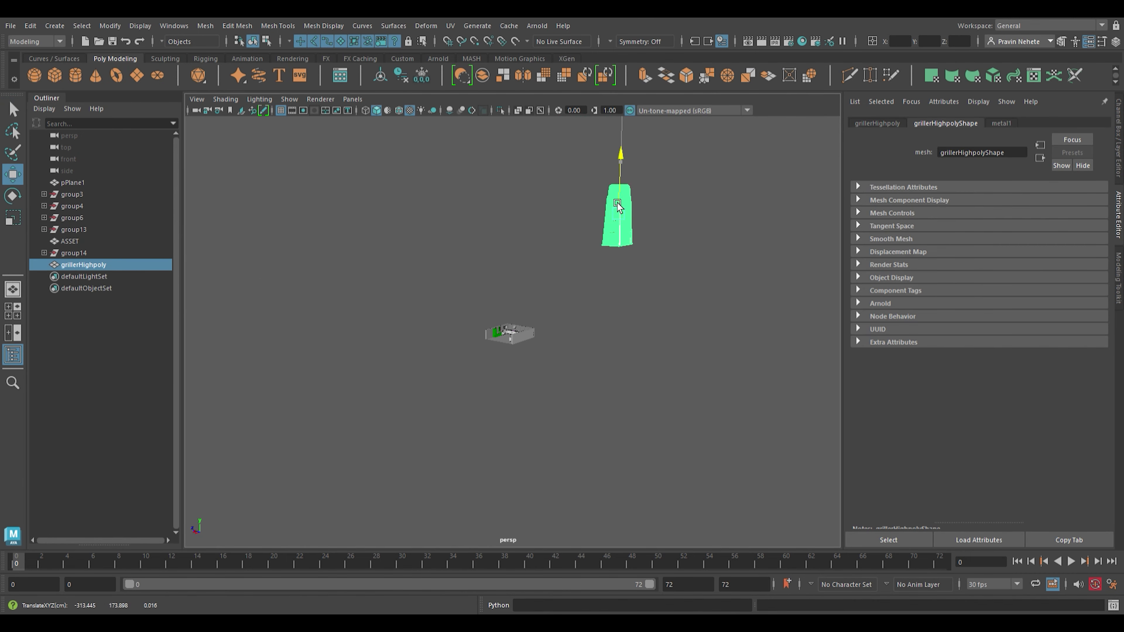
{"action": "left_click_drag", "start_coordinate": [621, 161], "coordinate": [665, 347]}
{"action": "scroll", "coordinate": [550, 353], "scroll_direction": "up", "scroll_amount": 5}
{"action": "left_click_drag", "start_coordinate": [479, 296], "coordinate": [623, 476]}
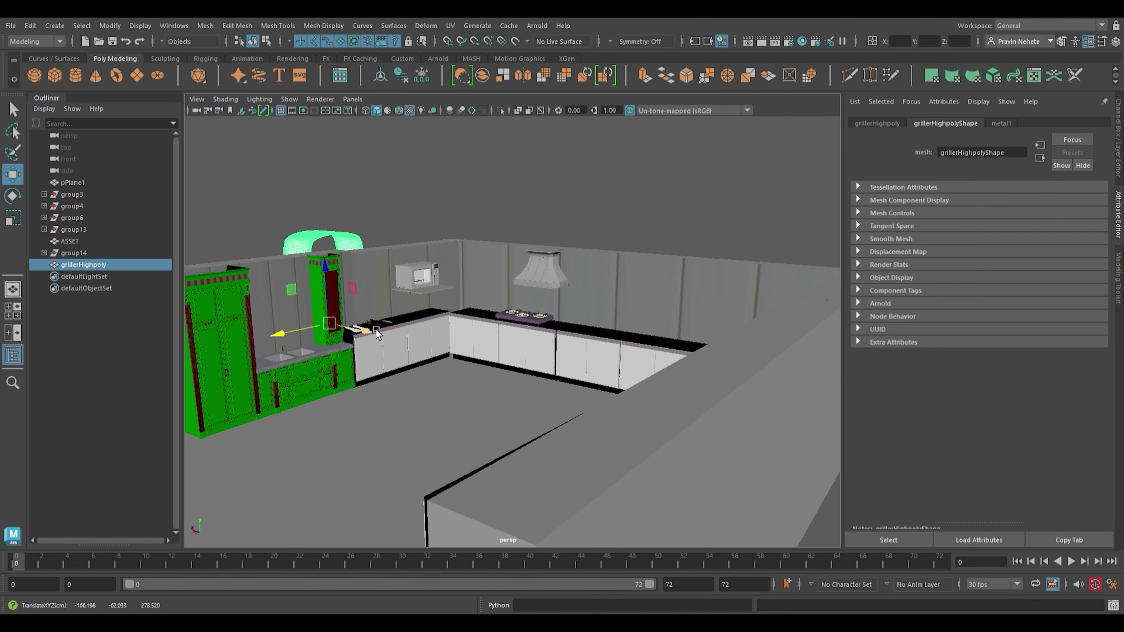
{"action": "mouse_move", "coordinate": [412, 390]}
{"action": "left_mouse_down"}
{"action": "mouse_move", "coordinate": [347, 443]}
{"action": "mouse_move", "coordinate": [273, 556]}
{"action": "left_mouse_up"}
- Stand the griller upright and set it on the counter beside the microwave
{"action": "key", "text": "r"}
{"action": "key", "text": "e"}
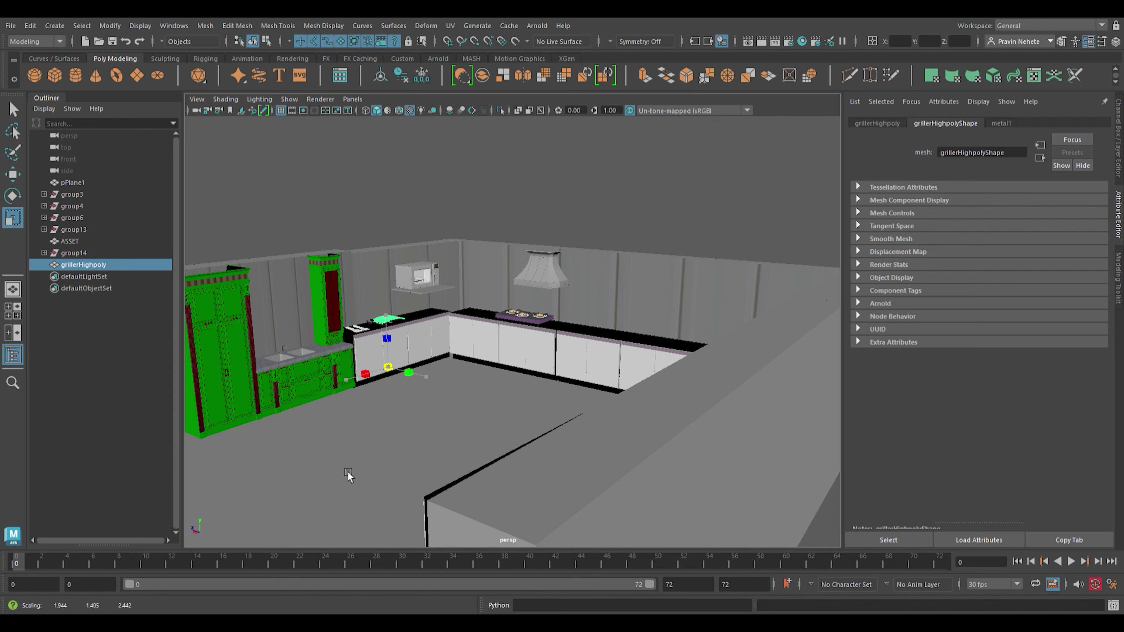
{"action": "mouse_move", "coordinate": [388, 345]}
{"action": "left_mouse_down"}
{"action": "mouse_move", "coordinate": [381, 275]}
{"action": "mouse_move", "coordinate": [535, 315]}
{"action": "left_mouse_up"}
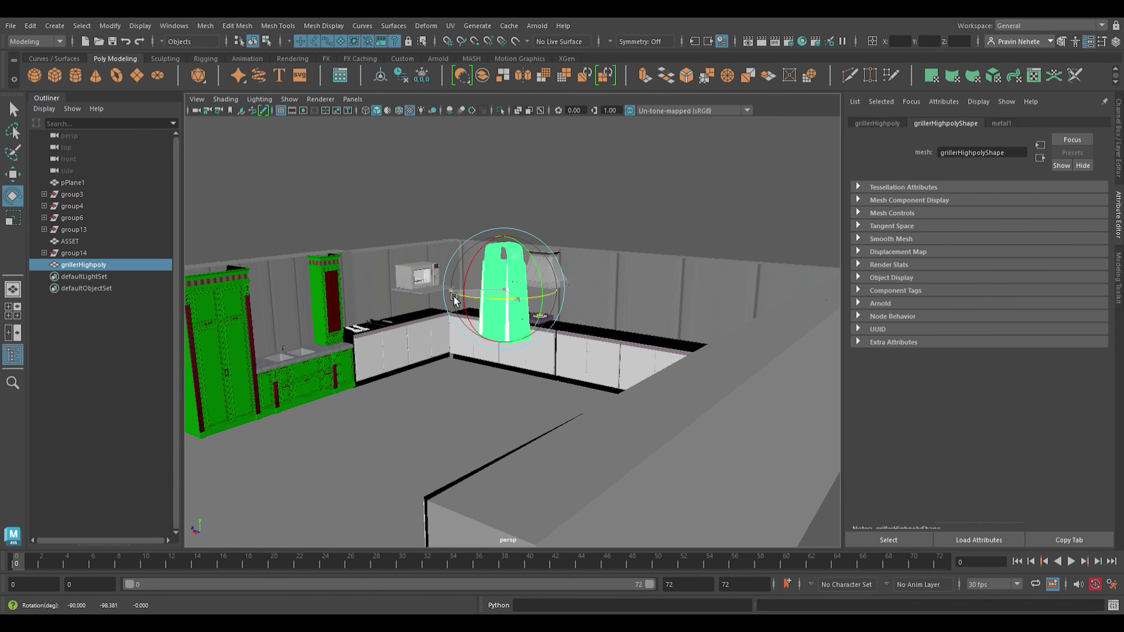
{"action": "key", "text": "w"}
{"action": "scroll", "coordinate": [480, 487], "scroll_direction": "up", "scroll_amount": 5}
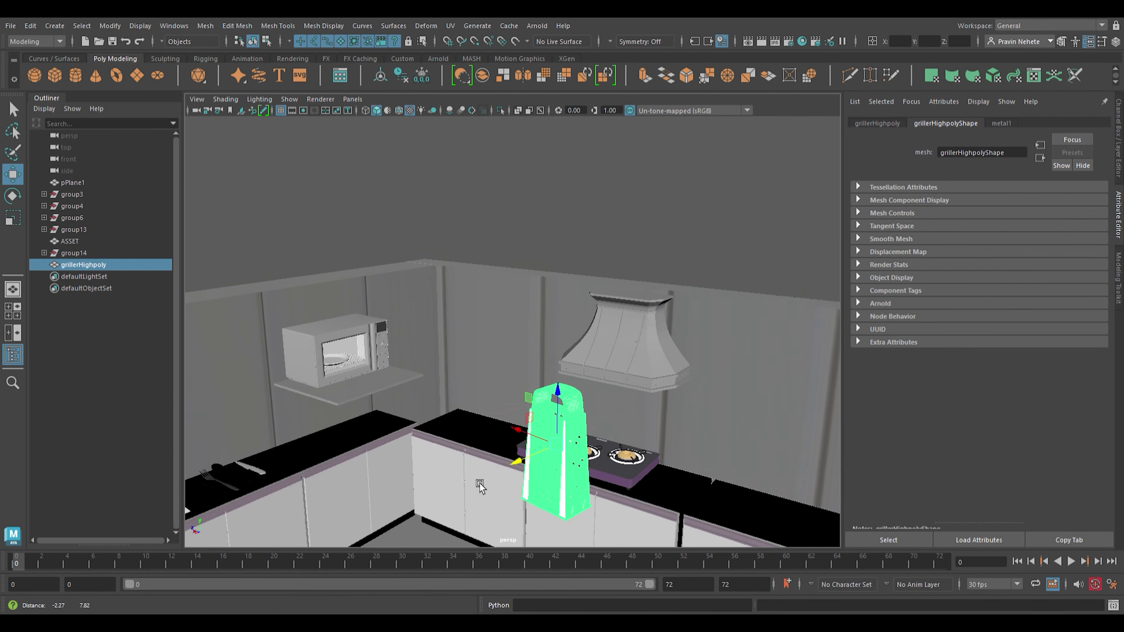
{"action": "mouse_move", "coordinate": [480, 487]}
{"action": "left_mouse_down", "text": "alt"}
{"action": "mouse_move", "coordinate": [505, 541]}
{"action": "mouse_move", "coordinate": [400, 331]}
{"action": "left_mouse_up", "text": "alt"}
{"action": "key", "text": "e"}
{"action": "key", "text": "w"}
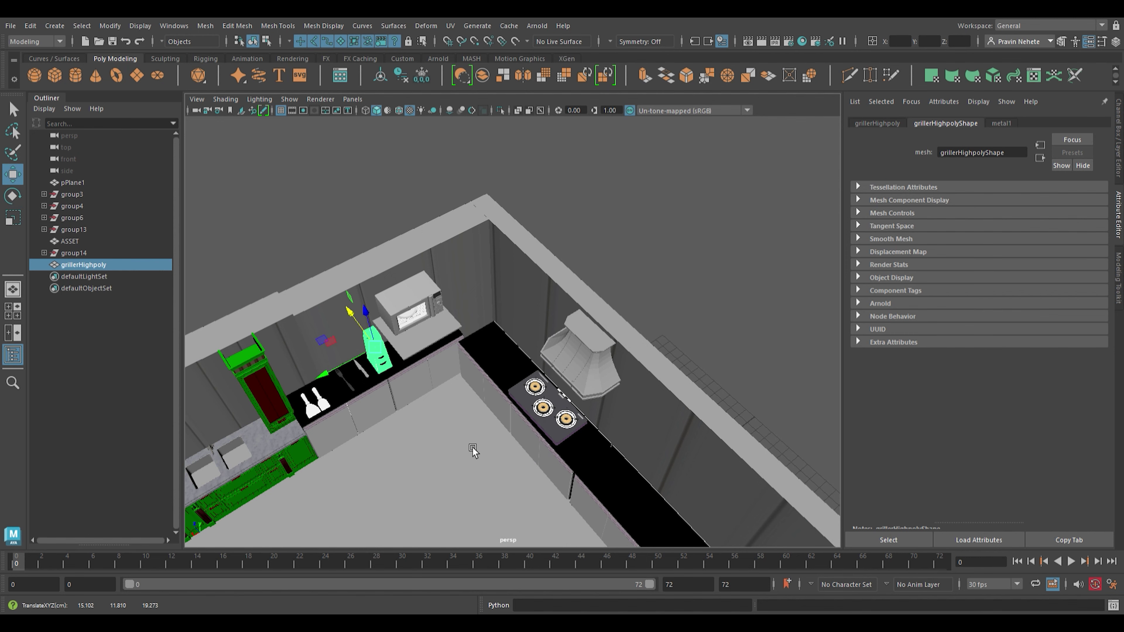
{"action": "mouse_move", "coordinate": [473, 447]}
{"action": "left_mouse_down", "text": "alt"}
{"action": "mouse_move", "coordinate": [434, 435]}
{"action": "mouse_move", "coordinate": [502, 251]}
{"action": "mouse_move", "coordinate": [468, 187]}
{"action": "mouse_move", "coordinate": [465, 398]}
{"action": "mouse_move", "coordinate": [369, 398]}
{"action": "mouse_move", "coordinate": [546, 437]}
{"action": "mouse_move", "coordinate": [356, 558]}
{"action": "left_mouse_up", "text": "alt"}
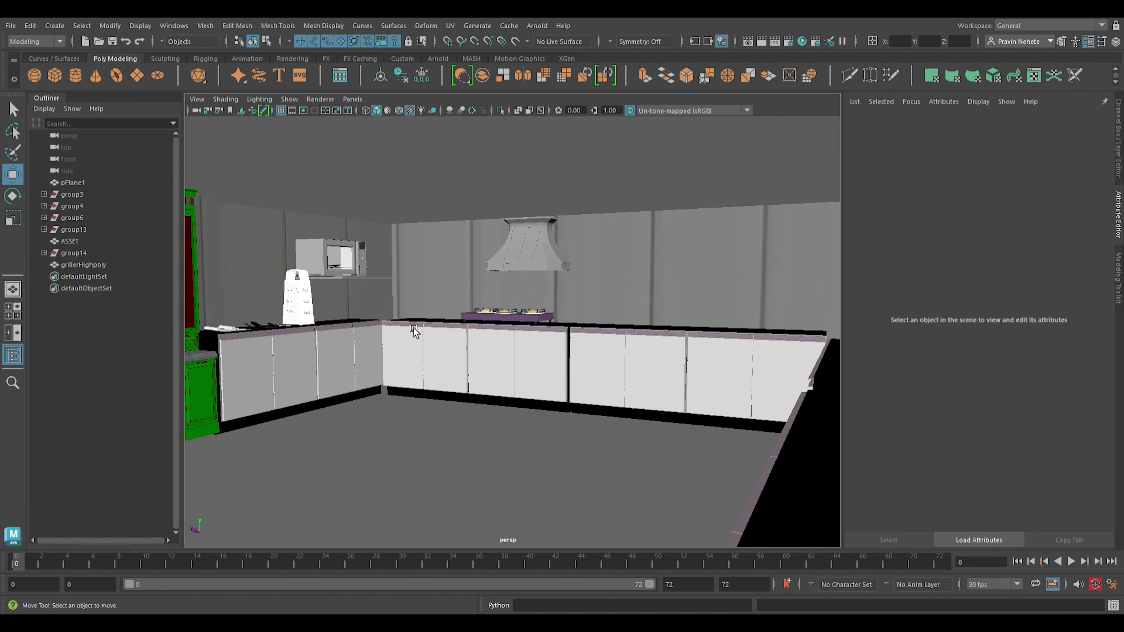
{"action": "left_click", "coordinate": [290, 308]}
- Set the frying pan down onto the stove
{"action": "scroll", "coordinate": [476, 472], "scroll_direction": "down", "scroll_amount": 5}
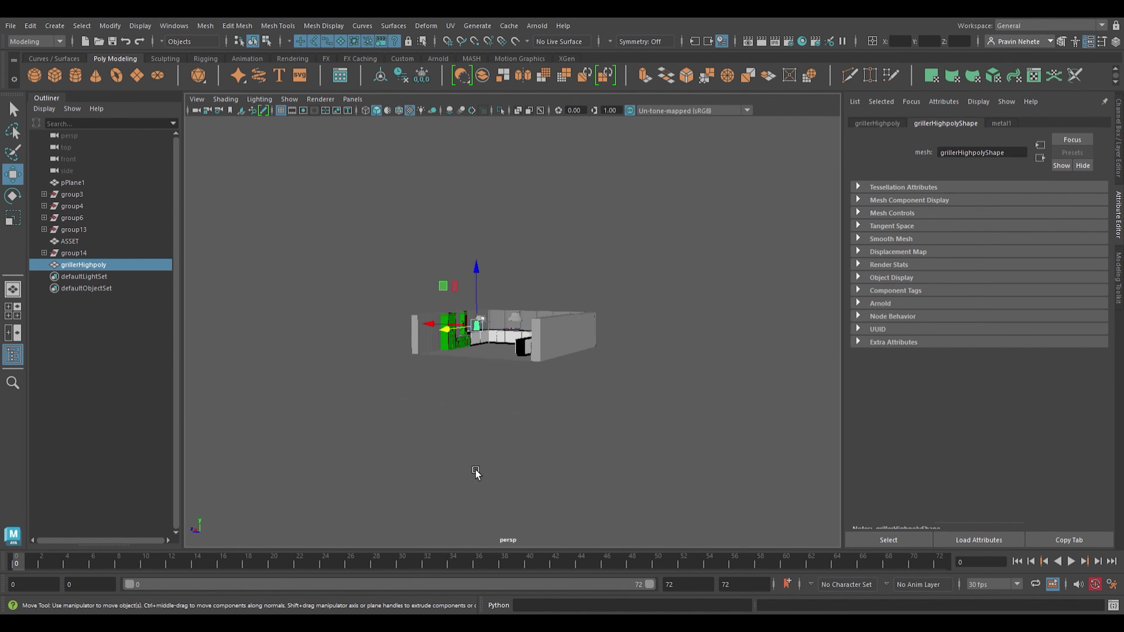
{"action": "left_click", "coordinate": [477, 472]}
{"action": "left_click_drag", "start_coordinate": [477, 472], "coordinate": [487, 453], "text": "alt"}
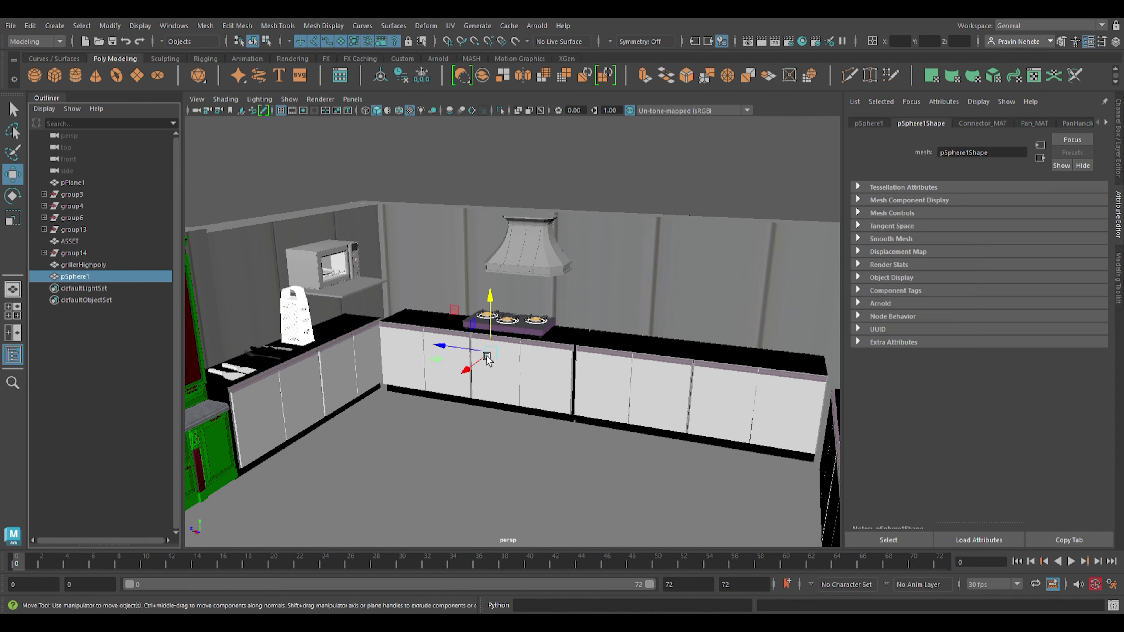
{"action": "key", "text": "w"}
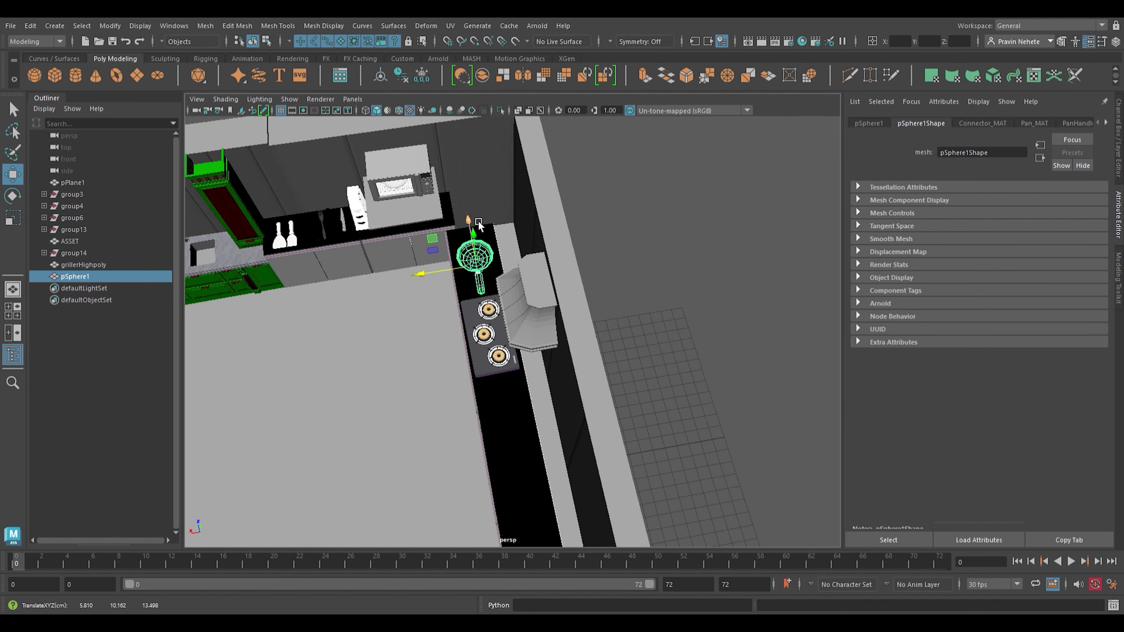
{"action": "mouse_move", "coordinate": [479, 224]}
{"action": "left_mouse_down"}
{"action": "mouse_move", "coordinate": [480, 266]}
{"action": "mouse_move", "coordinate": [545, 276]}
{"action": "mouse_move", "coordinate": [513, 270]}
{"action": "left_mouse_up"}
- Delete the unwanted imported Grill model
{"action": "scroll", "coordinate": [515, 371], "scroll_direction": "up", "scroll_amount": 5}
{"action": "left_click", "coordinate": [332, 224]}
{"action": "key", "text": "f"}
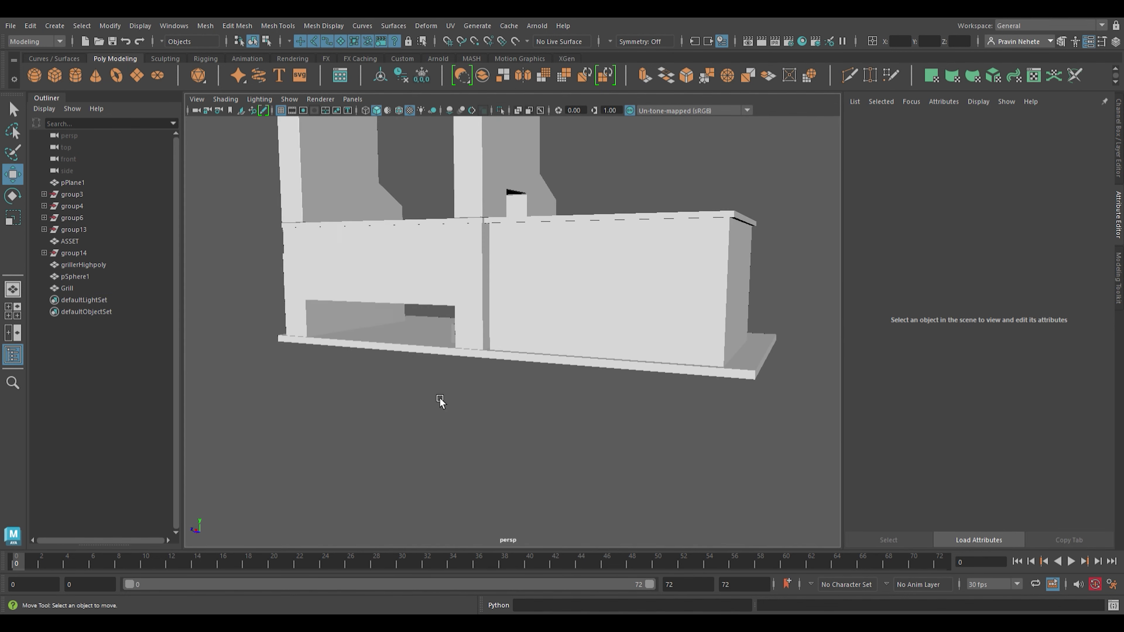
{"action": "scroll", "coordinate": [443, 408], "scroll_direction": "down", "scroll_amount": 5}
{"action": "scroll", "coordinate": [445, 417], "scroll_direction": "down", "scroll_amount": 2}
{"action": "left_click", "coordinate": [67, 288]}
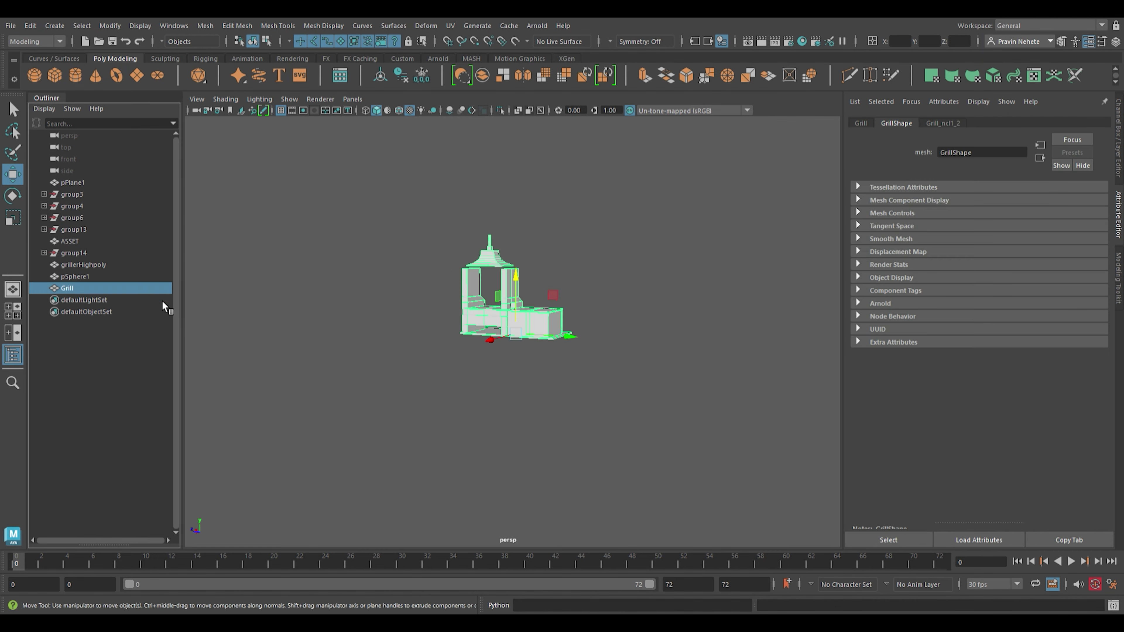
{"action": "key", "text": "Delete"}
{"action": "scroll", "coordinate": [502, 401], "scroll_direction": "up", "scroll_amount": 5}
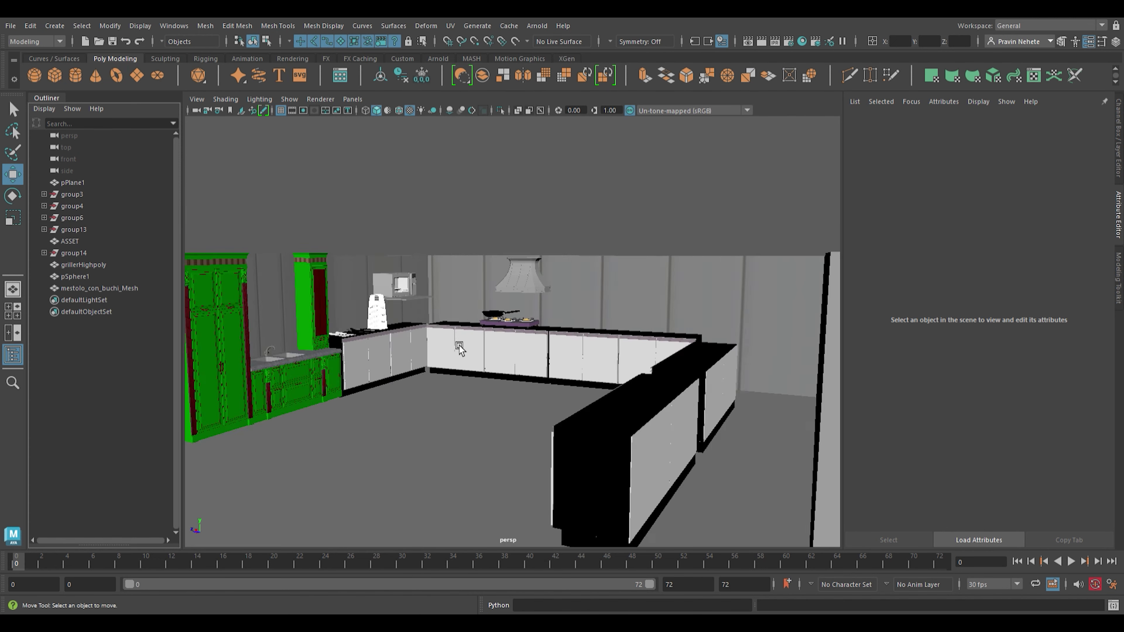
- Stand the slotted ladle upright and hang it on the wall right of the hood
{"action": "left_click_drag", "start_coordinate": [734, 395], "coordinate": [729, 270]}
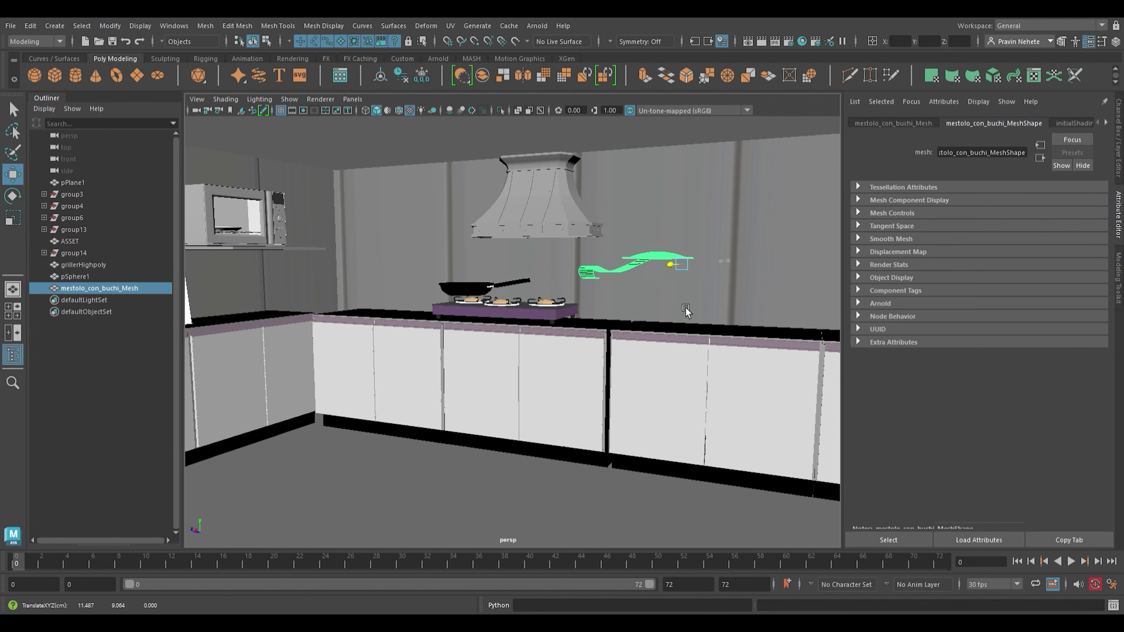
{"action": "key", "text": "e"}
{"action": "mouse_move", "coordinate": [686, 312]}
{"action": "left_mouse_down"}
{"action": "mouse_move", "coordinate": [605, 233]}
{"action": "mouse_move", "coordinate": [598, 356]}
{"action": "left_mouse_up"}
{"action": "key", "text": "w"}
{"action": "left_click_drag", "start_coordinate": [431, 376], "coordinate": [467, 370]}
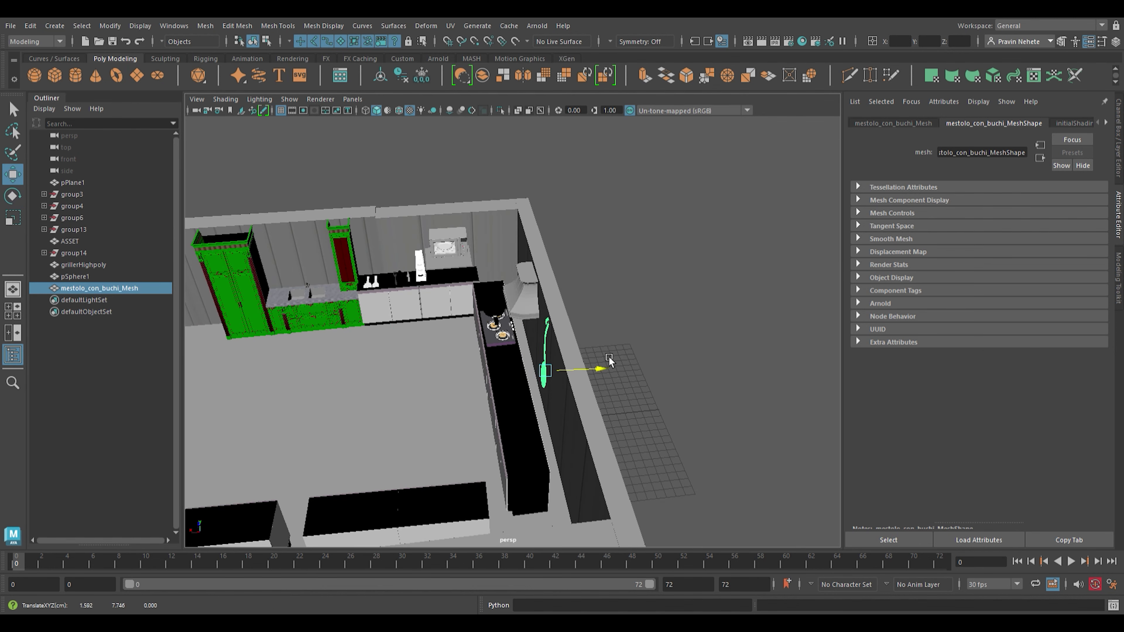
{"action": "mouse_move", "coordinate": [609, 357]}
{"action": "left_mouse_down", "text": "alt"}
{"action": "mouse_move", "coordinate": [681, 274]}
{"action": "mouse_move", "coordinate": [682, 210]}
{"action": "mouse_move", "coordinate": [695, 332]}
{"action": "mouse_move", "coordinate": [570, 139]}
{"action": "left_mouse_up", "text": "alt"}
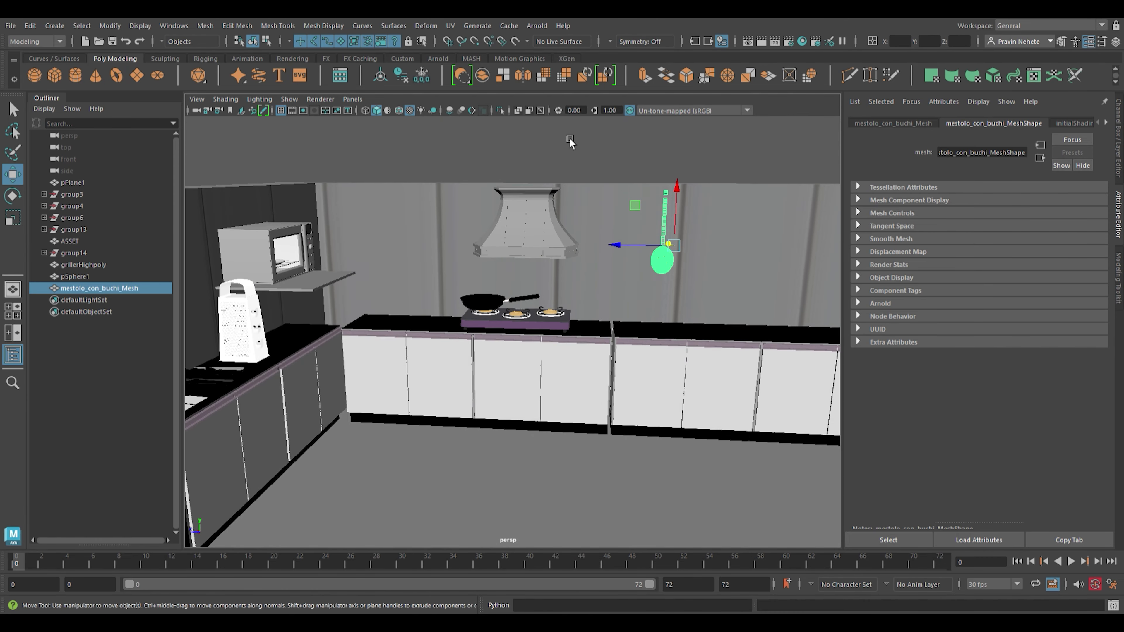
{"action": "left_click", "coordinate": [570, 139]}
{"action": "scroll", "coordinate": [570, 140], "scroll_direction": "up", "scroll_amount": 5}
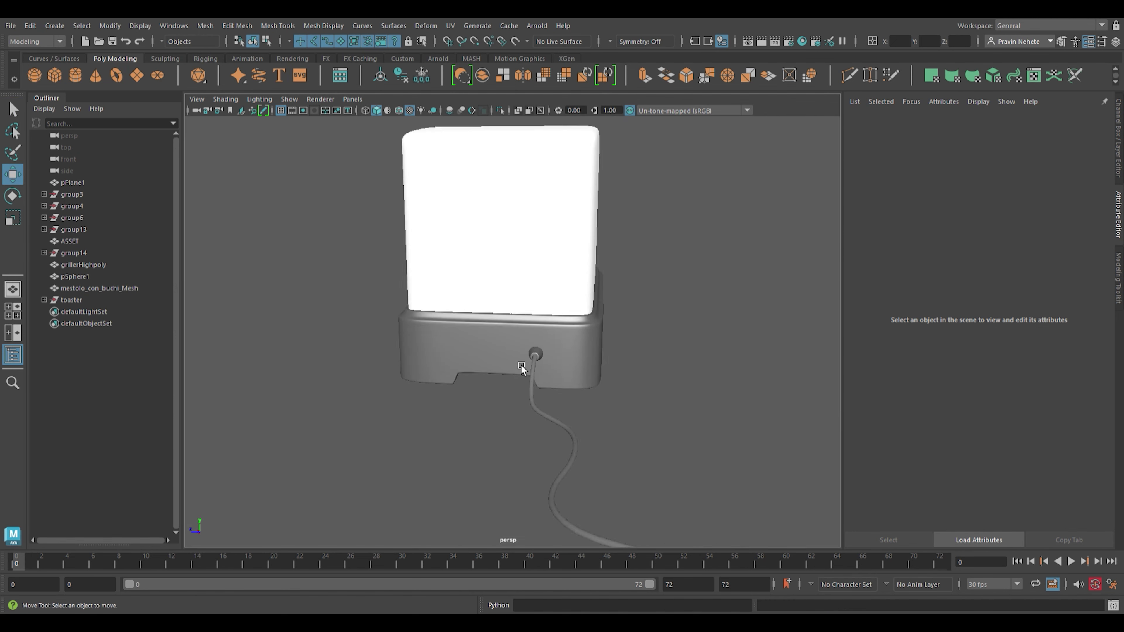
- Shrink the toaster drastically, move it into the room and turn it around
{"action": "scroll", "coordinate": [521, 366], "scroll_direction": "down", "scroll_amount": 5}
{"action": "left_click", "coordinate": [71, 300]}
{"action": "key", "text": "r"}
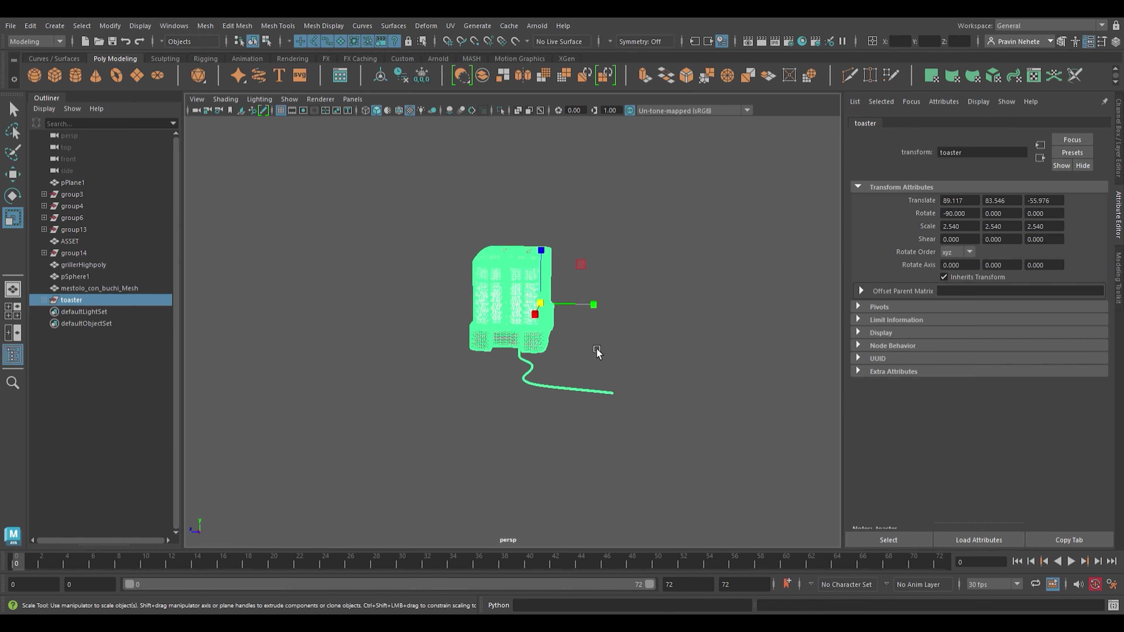
{"action": "mouse_move", "coordinate": [541, 305]}
{"action": "left_mouse_down"}
{"action": "mouse_move", "coordinate": [420, 488]}
{"action": "mouse_move", "coordinate": [625, 196]}
{"action": "mouse_move", "coordinate": [648, 382]}
{"action": "mouse_move", "coordinate": [582, 356]}
{"action": "mouse_move", "coordinate": [654, 442]}
{"action": "left_mouse_up"}
{"action": "key", "text": "w"}
{"action": "scroll", "coordinate": [654, 440], "scroll_direction": "down", "scroll_amount": 3}
{"action": "left_click_drag", "start_coordinate": [627, 352], "coordinate": [564, 313]}
{"action": "key", "text": "e"}
{"action": "mouse_move", "coordinate": [575, 256]}
{"action": "left_mouse_down"}
{"action": "mouse_move", "coordinate": [622, 266]}
{"action": "mouse_move", "coordinate": [614, 259]}
{"action": "left_mouse_up"}
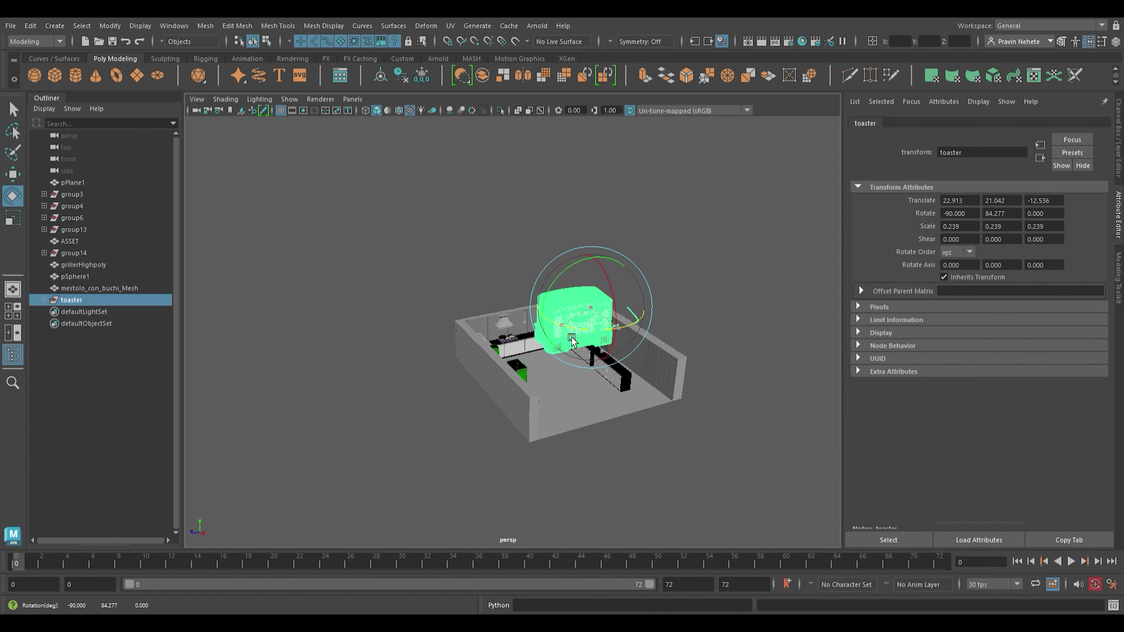
- Shrink the toaster further to 0.075 and set it on the counter right of the stove
{"action": "key", "text": "r"}
{"action": "mouse_move", "coordinate": [590, 307]}
{"action": "left_mouse_down"}
{"action": "mouse_move", "coordinate": [544, 396]}
{"action": "mouse_move", "coordinate": [367, 517]}
{"action": "mouse_move", "coordinate": [584, 421]}
{"action": "mouse_move", "coordinate": [658, 427]}
{"action": "left_mouse_up"}
{"action": "key", "text": "e"}
{"action": "scroll", "coordinate": [544, 396], "scroll_direction": "up", "scroll_amount": 5}
{"action": "key", "text": "w"}
{"action": "mouse_move", "coordinate": [686, 177]}
{"action": "left_mouse_down"}
{"action": "mouse_move", "coordinate": [686, 319]}
{"action": "mouse_move", "coordinate": [542, 426]}
{"action": "mouse_move", "coordinate": [619, 398]}
{"action": "mouse_move", "coordinate": [560, 355]}
{"action": "mouse_move", "coordinate": [595, 348]}
{"action": "left_mouse_up"}
{"action": "key", "text": "r"}
{"action": "key", "text": "w"}
{"action": "left_click", "coordinate": [642, 186]}
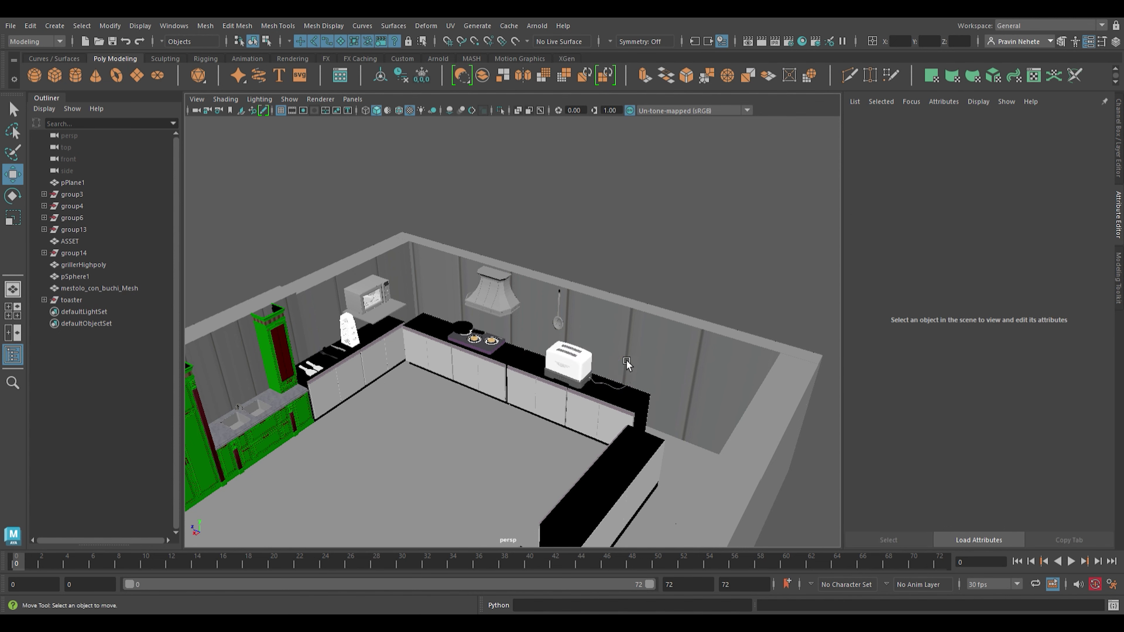
{"action": "left_click_drag", "start_coordinate": [642, 185], "coordinate": [693, 339], "text": "alt"}
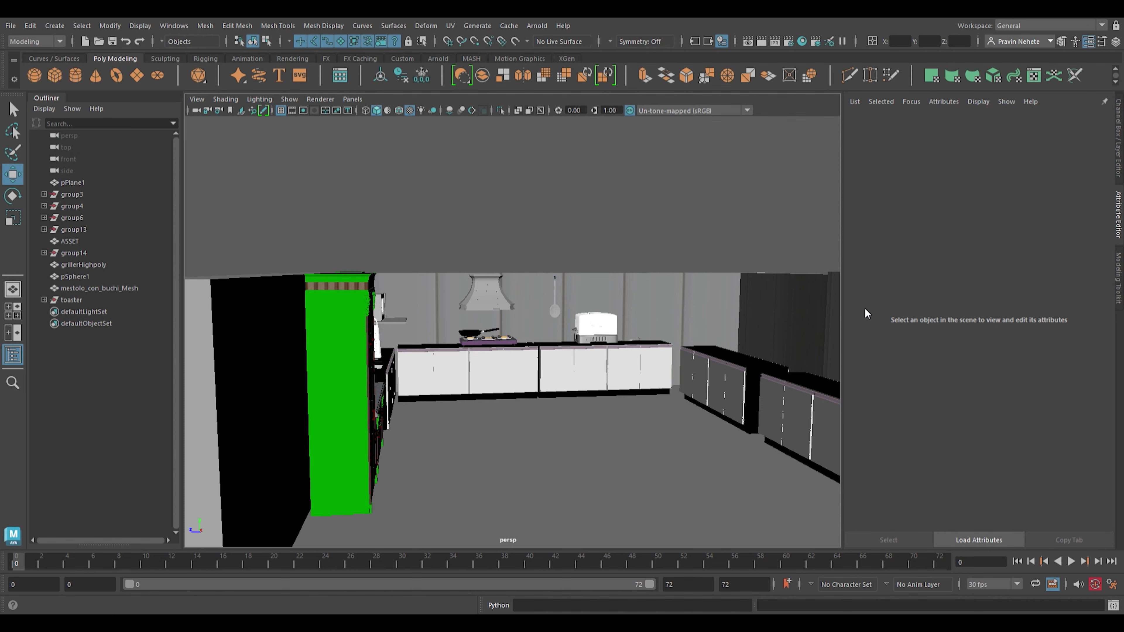
- Group the refrigerator parts with Ctrl+G into group15 and raise it
{"action": "scroll", "coordinate": [680, 414], "scroll_direction": "down", "scroll_amount": 5}
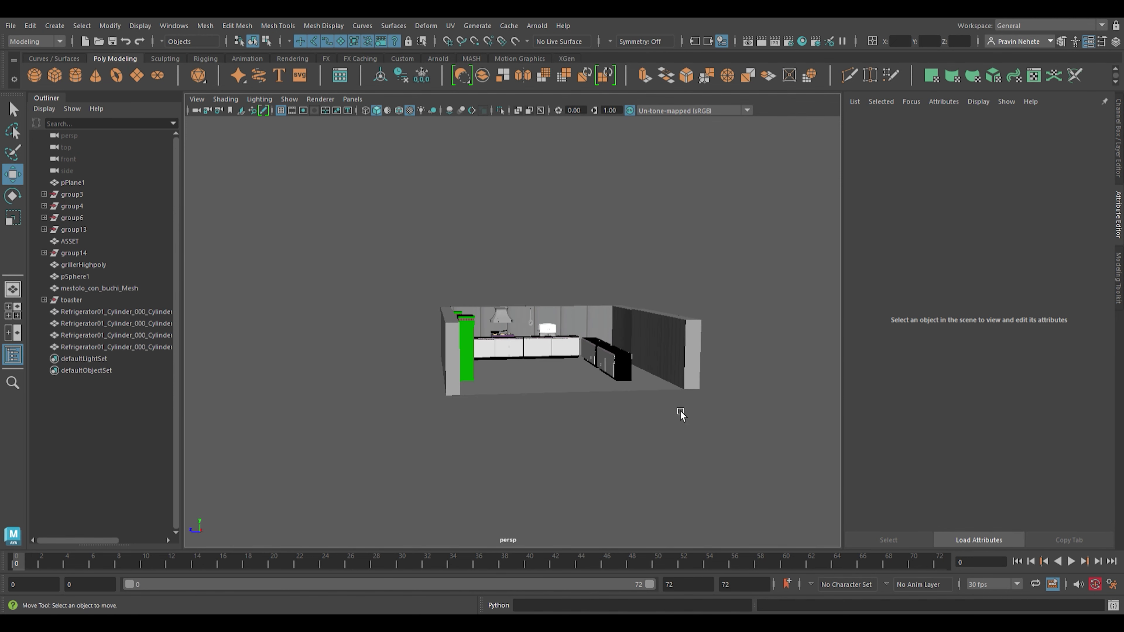
{"action": "left_click", "coordinate": [147, 312]}
{"action": "left_click", "coordinate": [146, 346], "text": "shift"}
{"action": "key", "text": "ctrl+g"}
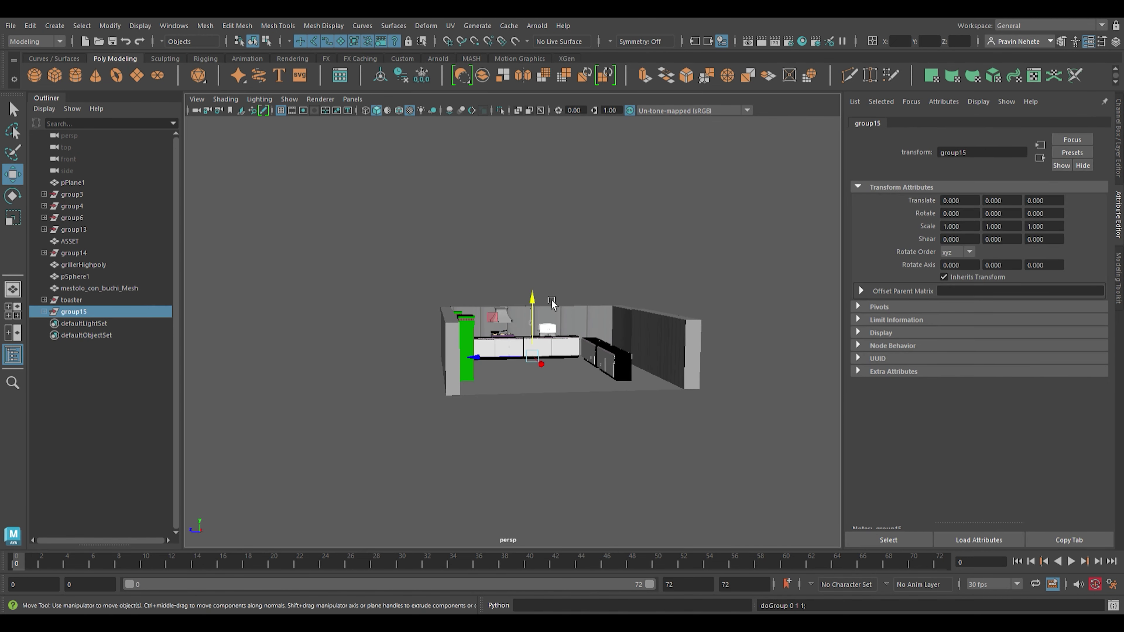
{"action": "mouse_move", "coordinate": [547, 335]}
{"action": "left_mouse_down"}
{"action": "mouse_move", "coordinate": [547, 233]}
{"action": "mouse_move", "coordinate": [629, 235]}
{"action": "mouse_move", "coordinate": [532, 256]}
{"action": "left_mouse_up"}
- Scale the refrigerator group to 9.449, turn it 180° and move it along the right wall
{"action": "key", "text": "r"}
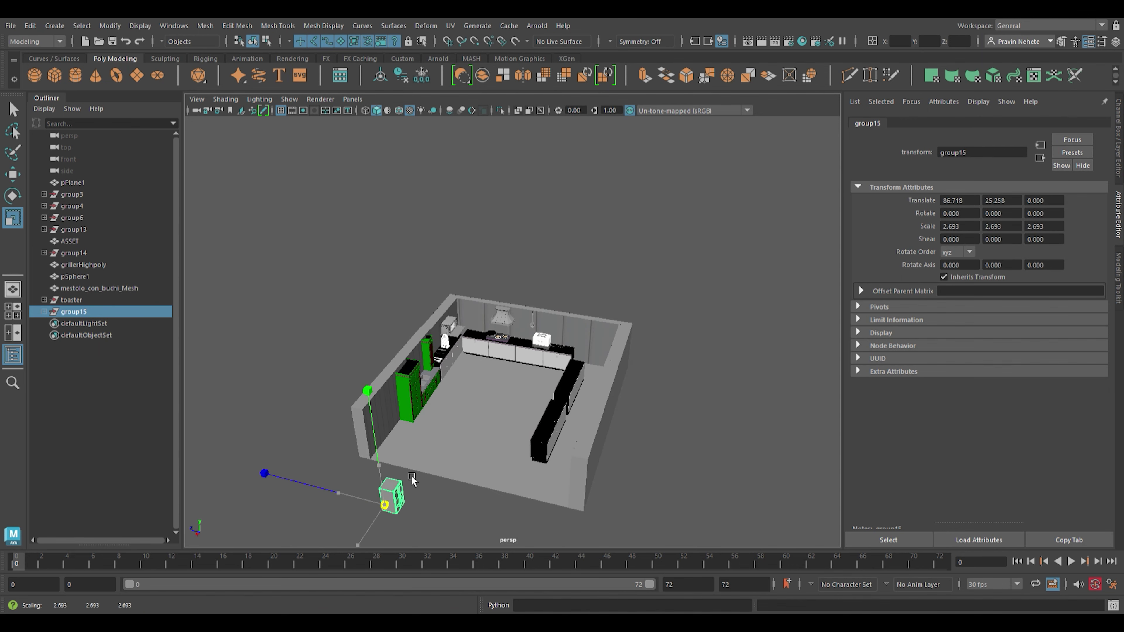
{"action": "left_click_drag", "start_coordinate": [412, 477], "coordinate": [541, 256]}
{"action": "key", "text": "w"}
{"action": "key", "text": "e"}
{"action": "mouse_move", "coordinate": [418, 542]}
{"action": "left_mouse_down"}
{"action": "mouse_move", "coordinate": [345, 532]}
{"action": "mouse_move", "coordinate": [532, 531]}
{"action": "left_mouse_up"}
{"action": "key", "text": "w"}
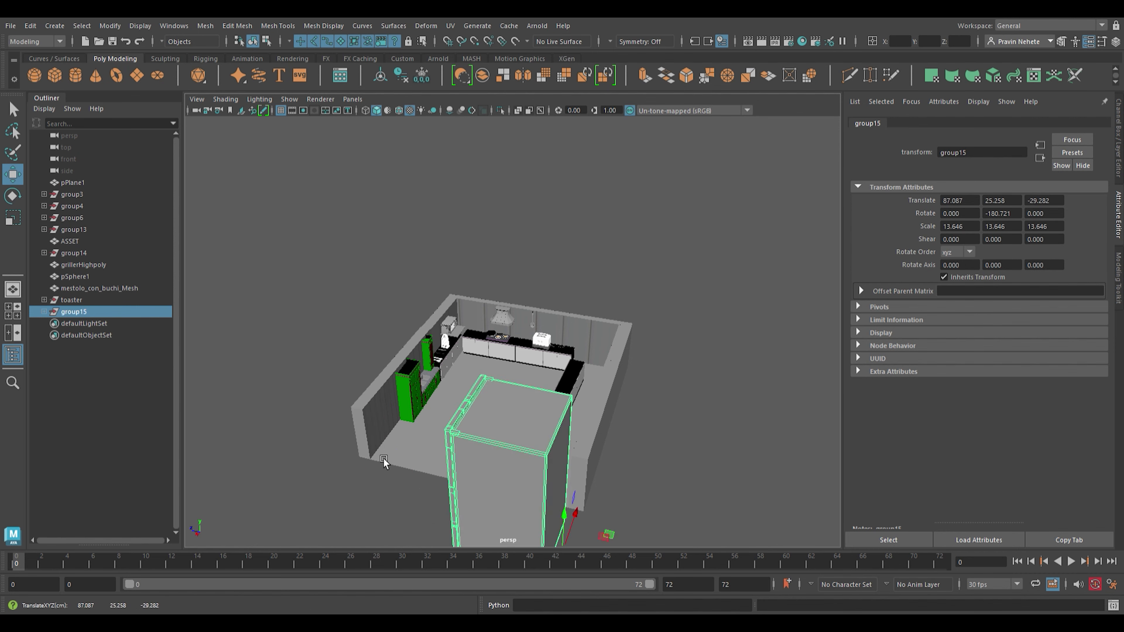
{"action": "mouse_move", "coordinate": [531, 443]}
{"action": "left_mouse_down", "text": "alt"}
{"action": "mouse_move", "coordinate": [598, 318]}
{"action": "mouse_move", "coordinate": [534, 310]}
{"action": "mouse_move", "coordinate": [529, 381]}
{"action": "mouse_move", "coordinate": [622, 421]}
{"action": "mouse_move", "coordinate": [556, 473]}
{"action": "left_mouse_up", "text": "alt"}
{"action": "key", "text": "r"}
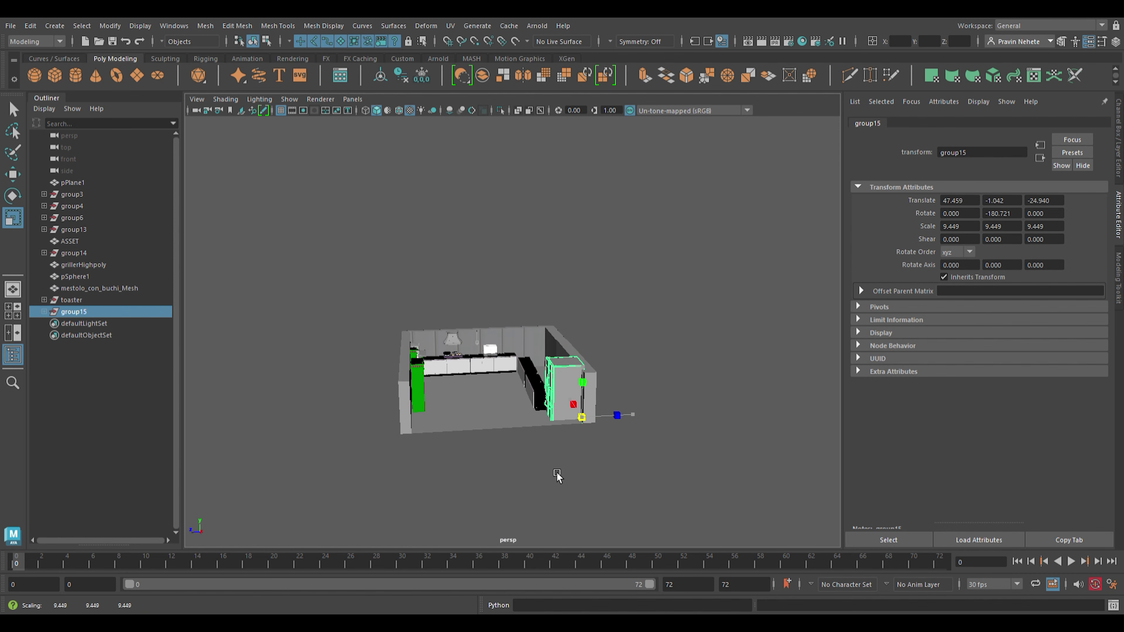
{"action": "key", "text": "w"}
{"action": "left_click_drag", "start_coordinate": [575, 418], "coordinate": [591, 384]}
{"action": "key", "text": "ctrl+z"}
{"action": "key", "text": "ctrl+z"}
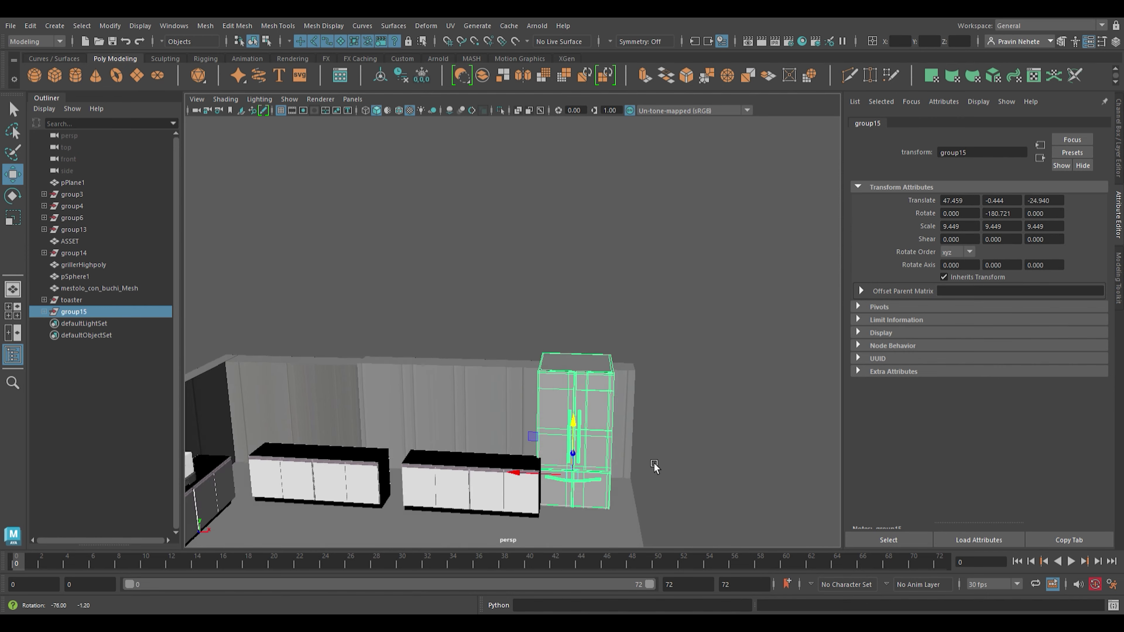
{"action": "key", "text": "ctrl+z"}
{"action": "key", "text": "ctrl+z"}
- Push the counter cabinet group (group4) back against the wall in Z
{"action": "left_click", "coordinate": [79, 206]}
{"action": "key", "text": "f"}
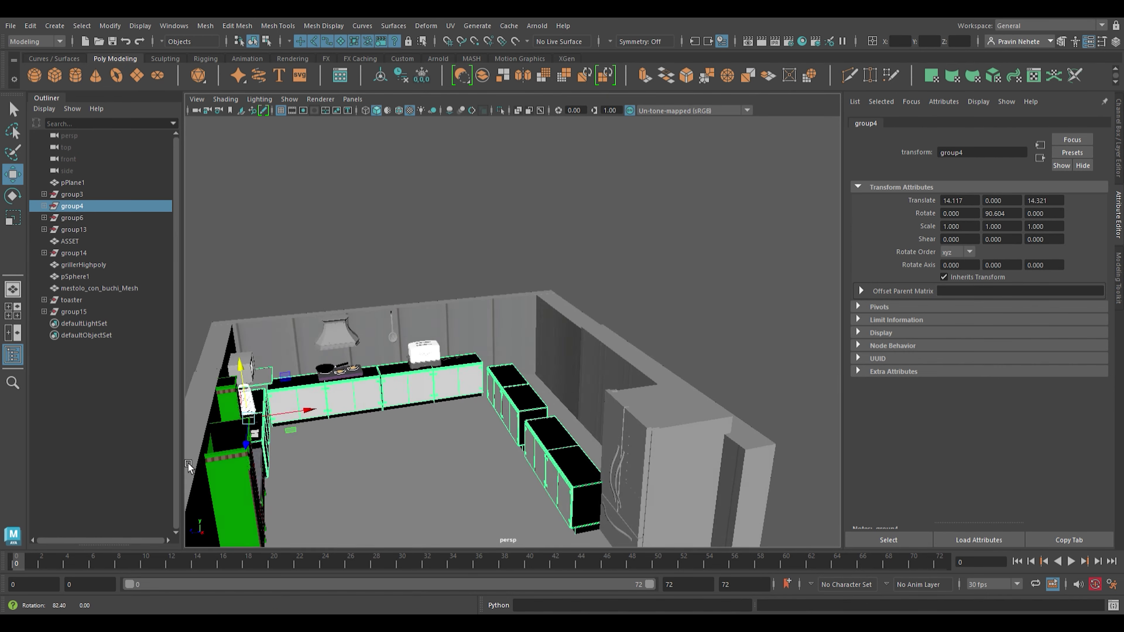
{"action": "mouse_move", "coordinate": [188, 464]}
{"action": "left_mouse_down", "text": "alt"}
{"action": "mouse_move", "coordinate": [373, 368]}
{"action": "mouse_move", "coordinate": [385, 412]}
{"action": "mouse_move", "coordinate": [441, 448]}
{"action": "left_mouse_up", "text": "alt"}
{"action": "middle_click_drag", "start_coordinate": [442, 448], "coordinate": [515, 489]}
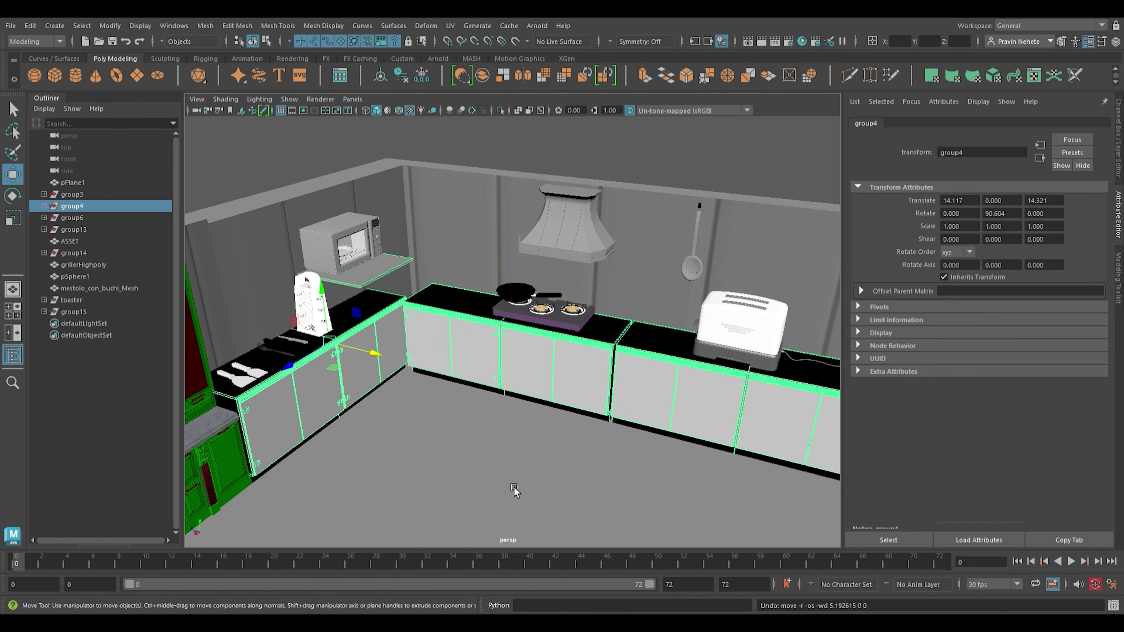
{"action": "right_click_drag", "start_coordinate": [514, 489], "coordinate": [653, 452], "text": "alt"}
{"action": "right_click_drag", "start_coordinate": [585, 386], "coordinate": [283, 261], "text": "alt"}
{"action": "left_click", "coordinate": [284, 261]}
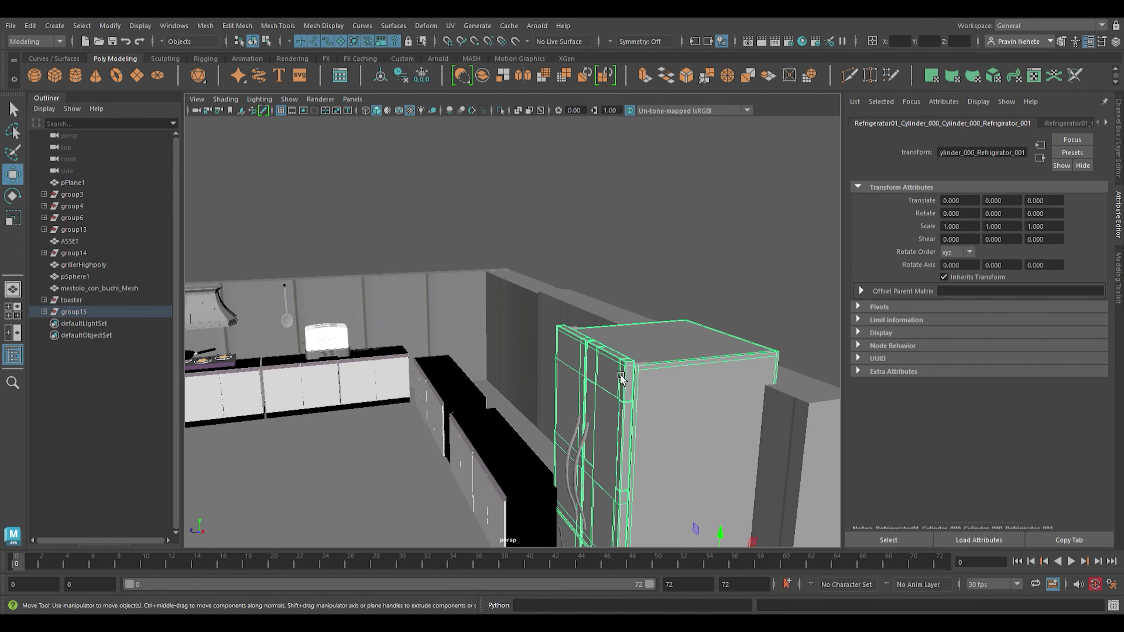
{"action": "right_click_drag", "start_coordinate": [530, 206], "coordinate": [520, 447], "text": "alt"}
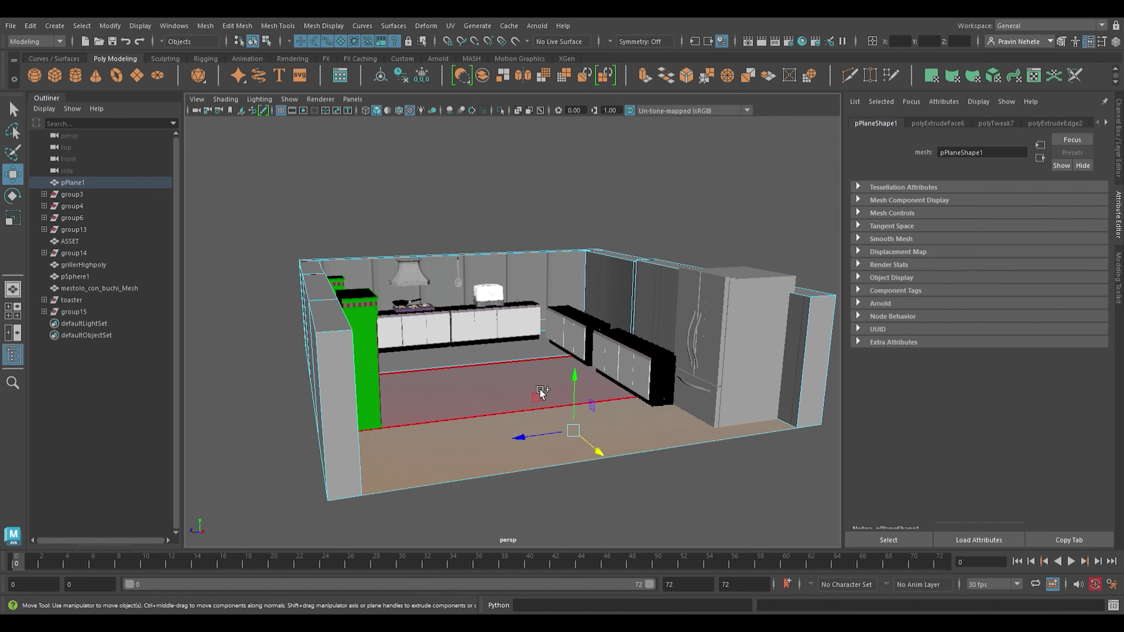
- Raise the floor aiStandardSurface26 material's Emission Weight to 0.885
{"action": "scroll", "coordinate": [636, 400], "scroll_direction": "up", "scroll_amount": 5}
{"action": "scroll", "coordinate": [637, 401], "scroll_direction": "up", "scroll_amount": 2}
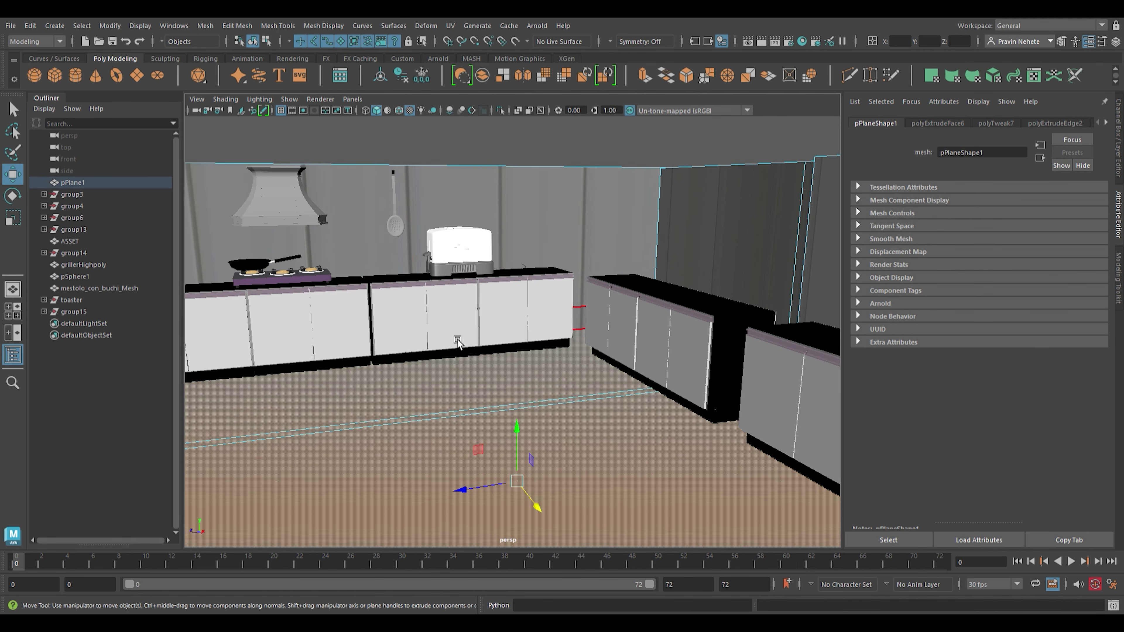
{"action": "left_click", "coordinate": [1106, 122]}
{"action": "left_click", "coordinate": [1107, 123]}
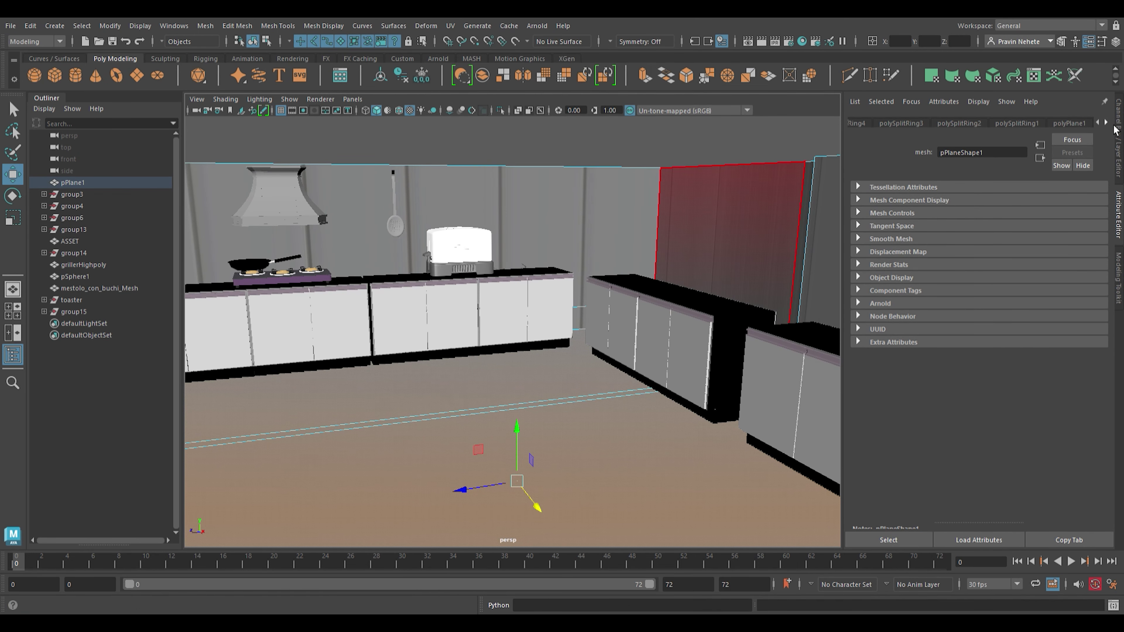
{"action": "left_click", "coordinate": [1055, 123]}
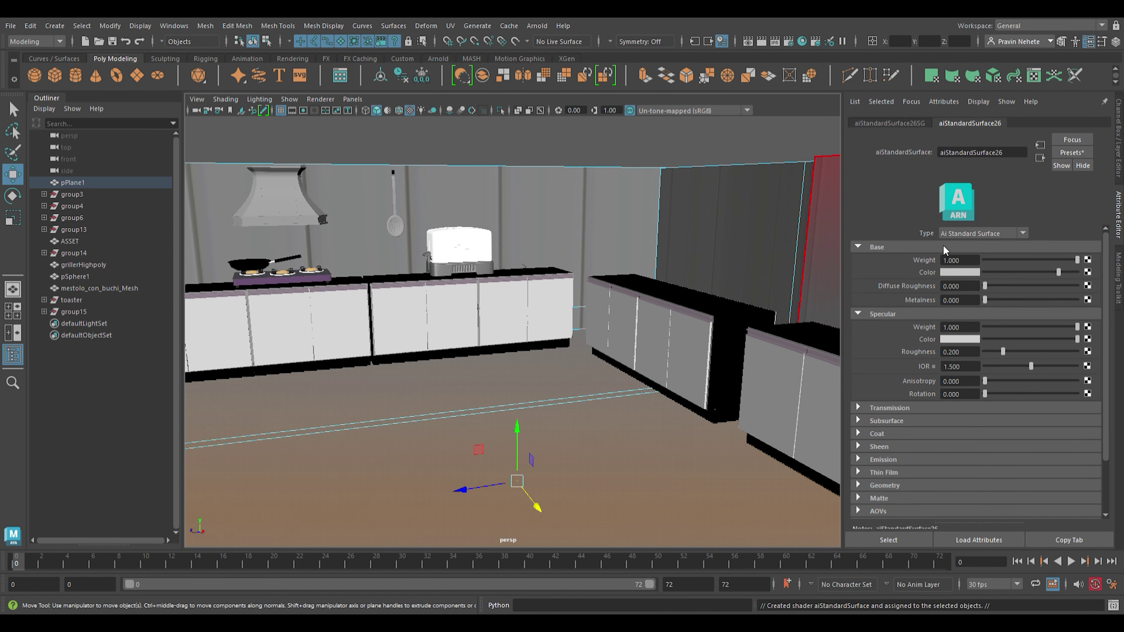
{"action": "left_click", "coordinate": [859, 420]}
{"action": "scroll", "coordinate": [951, 443], "scroll_direction": "down", "scroll_amount": 3}
{"action": "left_click", "coordinate": [884, 467]}
{"action": "left_click_drag", "start_coordinate": [996, 482], "coordinate": [1073, 486]}
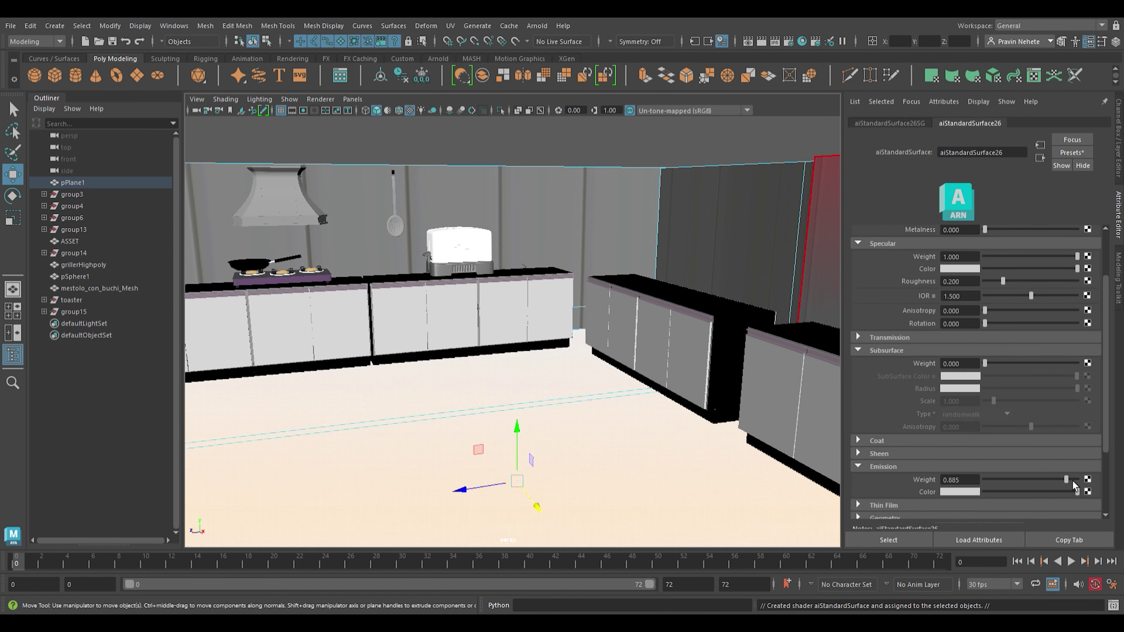
{"action": "scroll", "coordinate": [509, 354], "scroll_direction": "down", "scroll_amount": 10}
- Make the range hood black with its aiStandardSurface27 material
{"action": "left_click", "coordinate": [541, 412]}
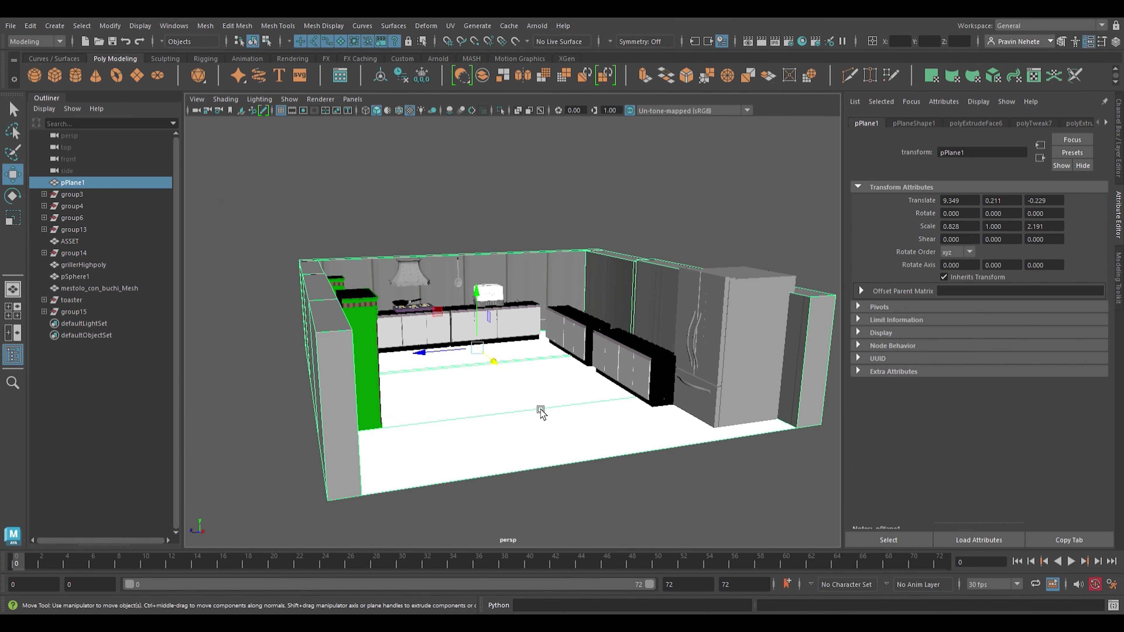
{"action": "left_click_drag", "start_coordinate": [541, 412], "coordinate": [489, 422], "text": "alt"}
{"action": "scroll", "coordinate": [588, 437], "scroll_direction": "up", "scroll_amount": 5}
{"action": "scroll", "coordinate": [593, 432], "scroll_direction": "up", "scroll_amount": 3}
{"action": "scroll", "coordinate": [419, 534], "scroll_direction": "up", "scroll_amount": 3}
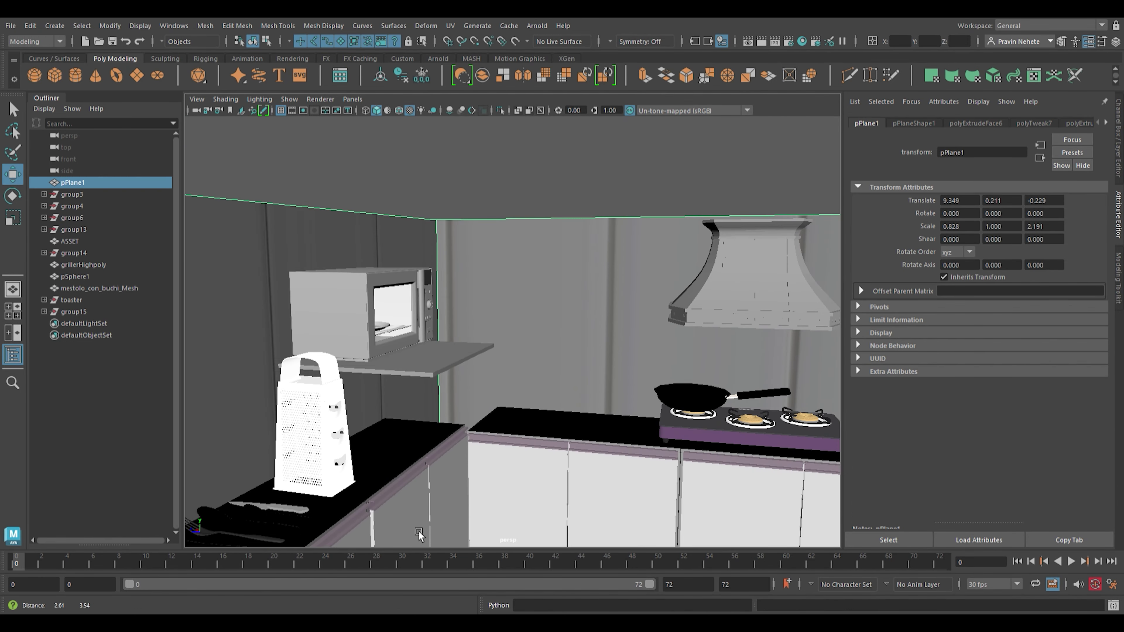
{"action": "scroll", "coordinate": [575, 398], "scroll_direction": "down", "scroll_amount": 2}
{"action": "left_click", "coordinate": [697, 307]}
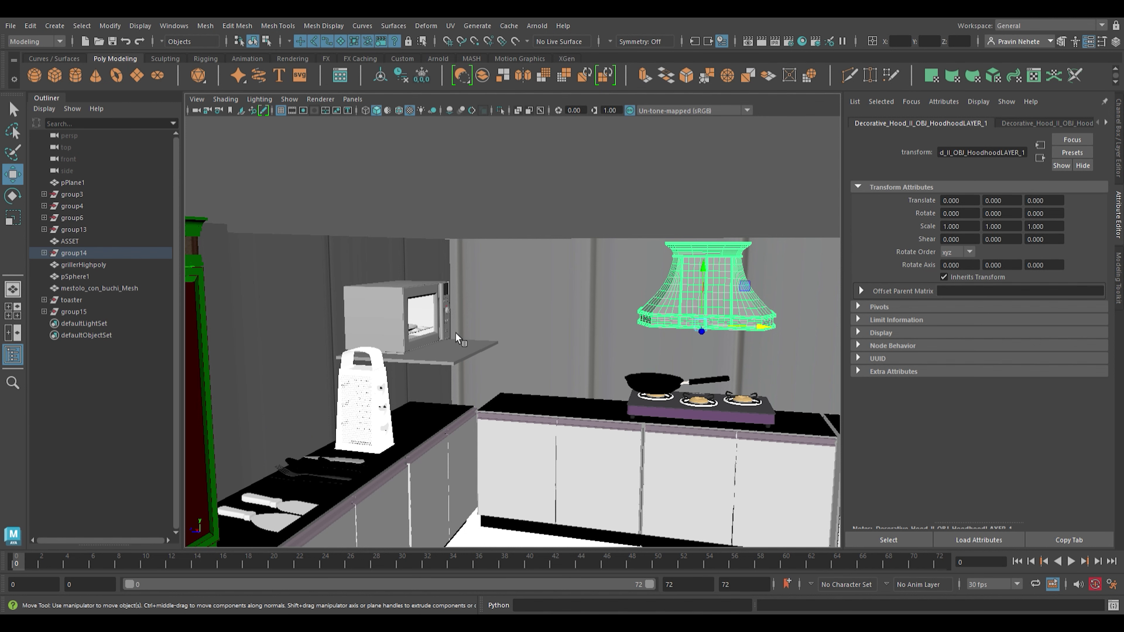
{"action": "left_click", "coordinate": [986, 269]}
{"action": "scroll", "coordinate": [937, 332], "scroll_direction": "up", "scroll_amount": 2}
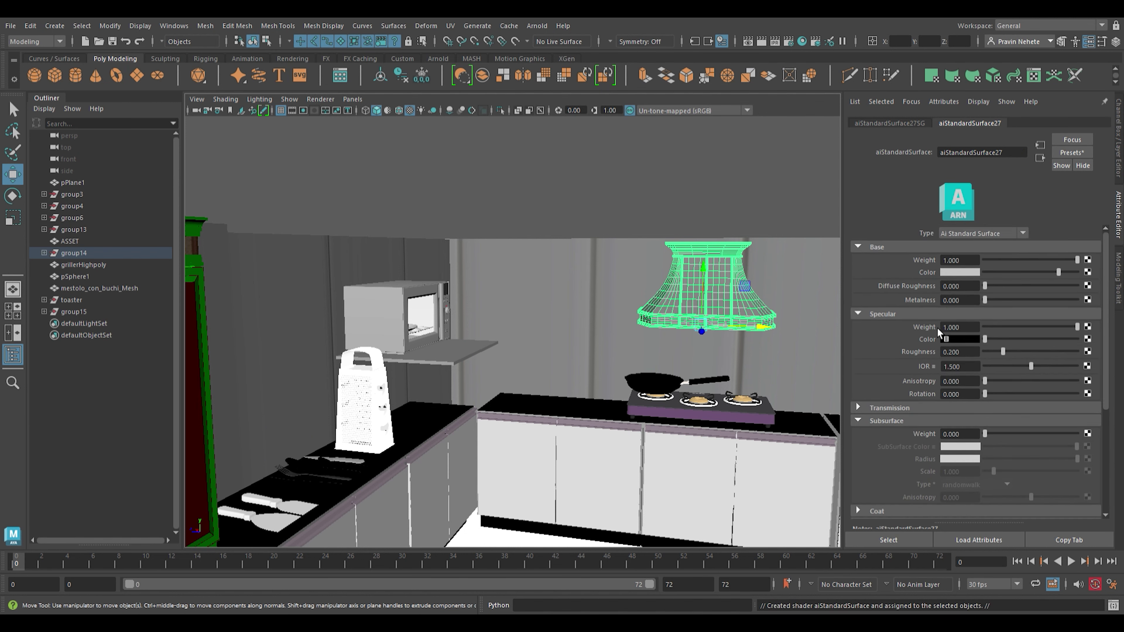
{"action": "left_click", "coordinate": [743, 340]}
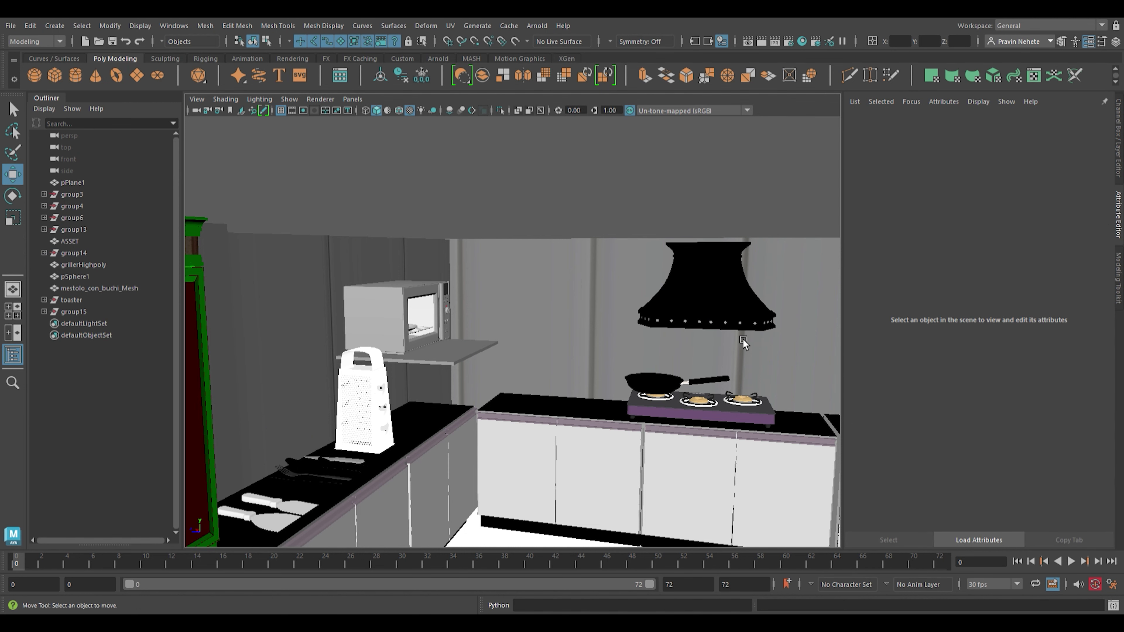
{"action": "scroll", "coordinate": [726, 377], "scroll_direction": "down", "scroll_amount": 3}
{"action": "scroll", "coordinate": [715, 402], "scroll_direction": "down", "scroll_amount": 2}
{"action": "left_click", "coordinate": [716, 402]}
- Nudge the refrigerator group15 slightly forward along depth (Z)
{"action": "scroll", "coordinate": [715, 403], "scroll_direction": "up", "scroll_amount": 3}
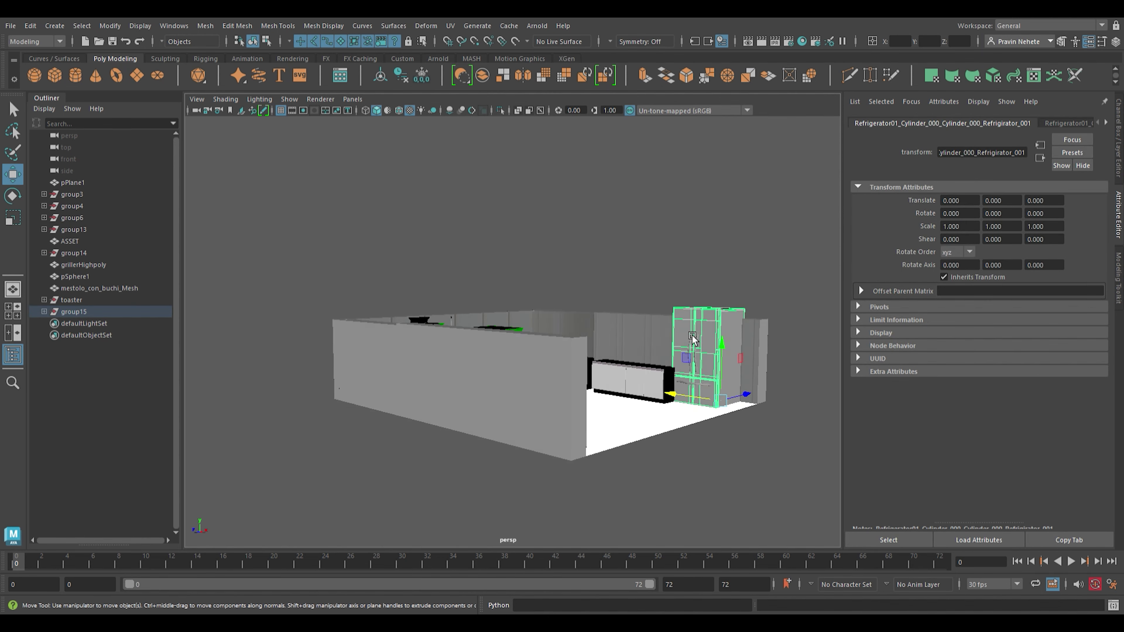
{"action": "scroll", "coordinate": [714, 430], "scroll_direction": "up", "scroll_amount": 3}
{"action": "scroll", "coordinate": [713, 459], "scroll_direction": "up", "scroll_amount": 2}
{"action": "left_click_drag", "start_coordinate": [712, 458], "coordinate": [720, 460]}
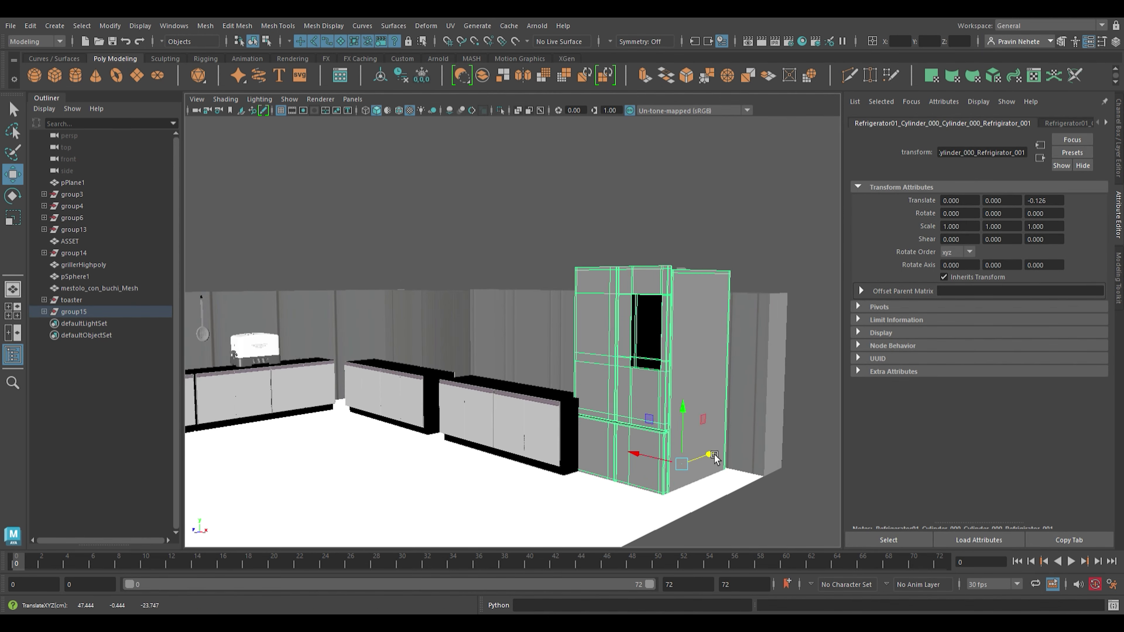
{"action": "scroll", "coordinate": [717, 460], "scroll_direction": "up", "scroll_amount": 3}
{"action": "scroll", "coordinate": [500, 316], "scroll_direction": "up", "scroll_amount": 3}
{"action": "left_click_drag", "start_coordinate": [500, 315], "coordinate": [745, 280], "text": "alt"}
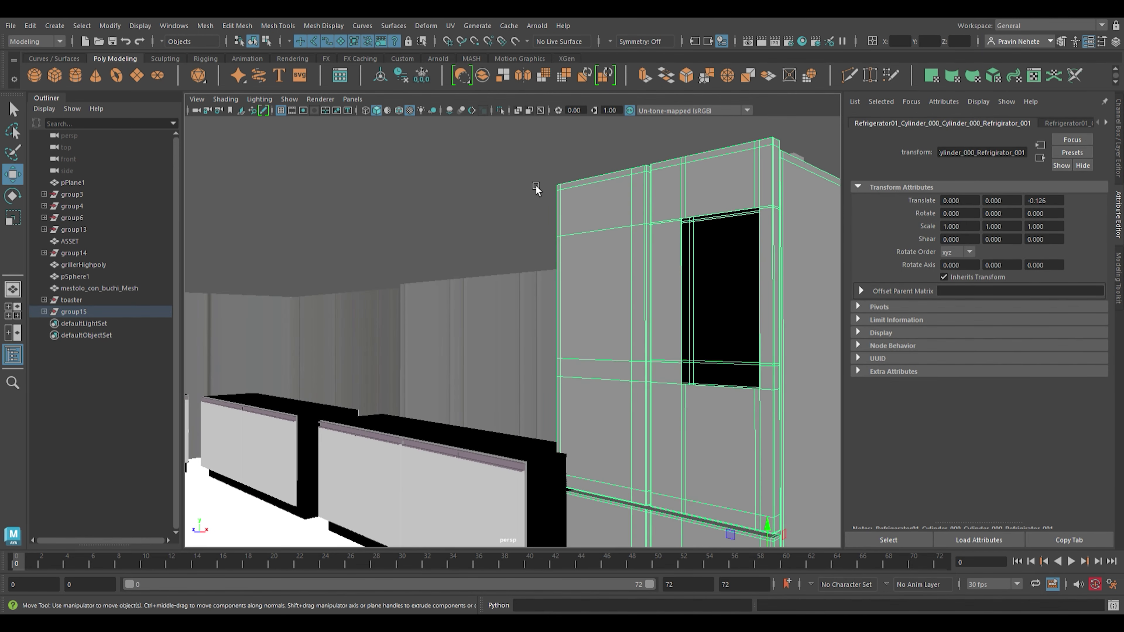
- Expand group15 to select the fridge body, and test-move the display panel before undoing it
{"action": "left_click", "coordinate": [44, 311]}
{"action": "left_click", "coordinate": [113, 358]}
{"action": "left_click_drag", "start_coordinate": [418, 284], "coordinate": [444, 319], "text": "alt"}
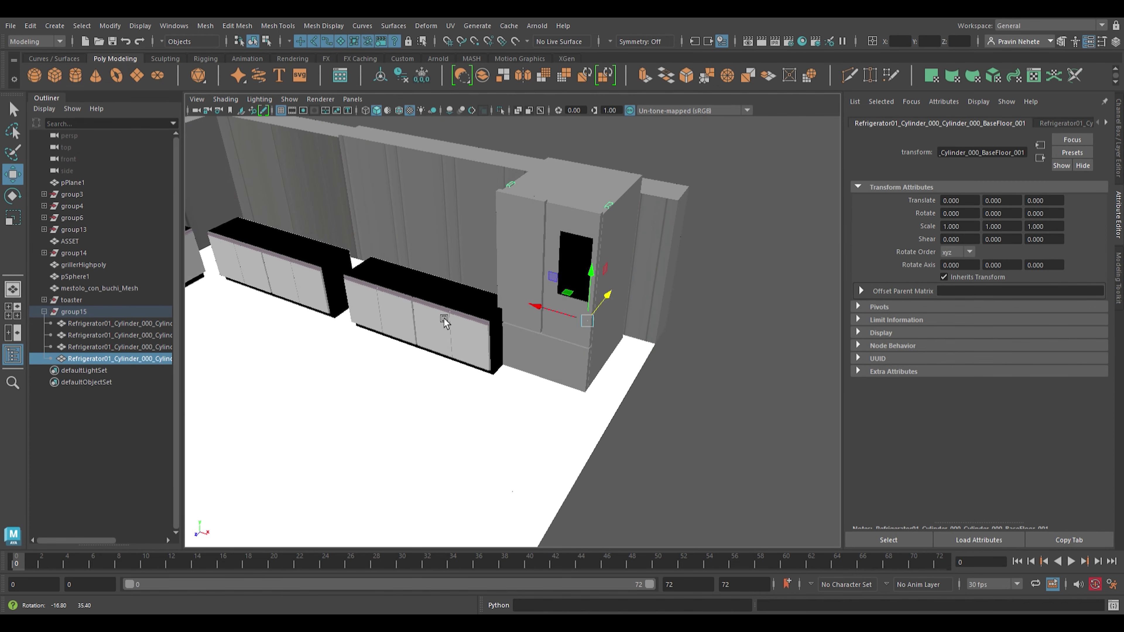
{"action": "left_click", "coordinate": [392, 308]}
{"action": "left_click", "coordinate": [143, 325]}
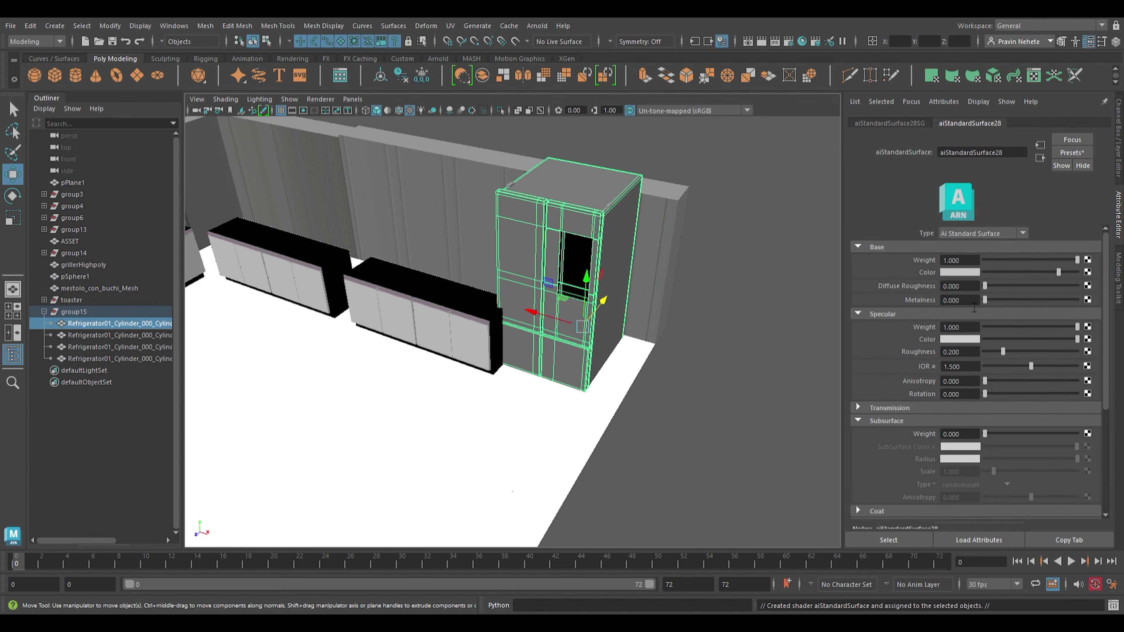
{"action": "left_click", "coordinate": [585, 314]}
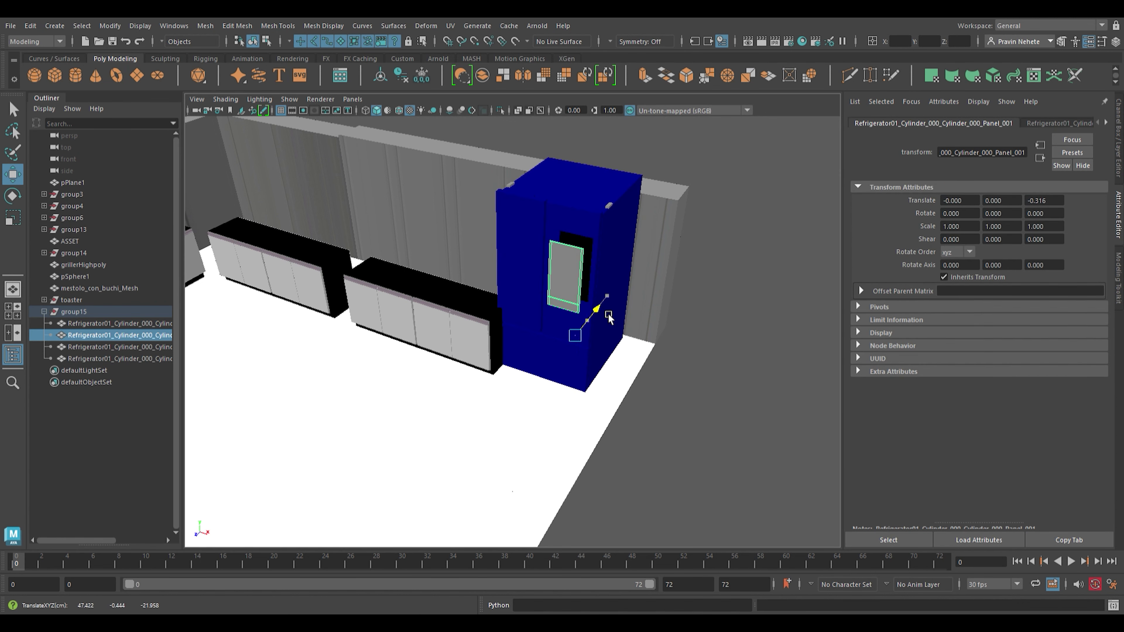
{"action": "mouse_move", "coordinate": [584, 314]}
{"action": "left_mouse_down"}
{"action": "mouse_move", "coordinate": [590, 345]}
{"action": "mouse_move", "coordinate": [574, 371]}
{"action": "left_mouse_up"}
{"action": "key", "text": "ctrl+z"}
- Nudge the fridge handles forward and give them a new dark grey aiStandardSurface shader
{"action": "left_click", "coordinate": [133, 347]}
{"action": "scroll", "coordinate": [573, 372], "scroll_direction": "up", "scroll_amount": 5}
{"action": "left_click_drag", "start_coordinate": [582, 432], "coordinate": [576, 433]}
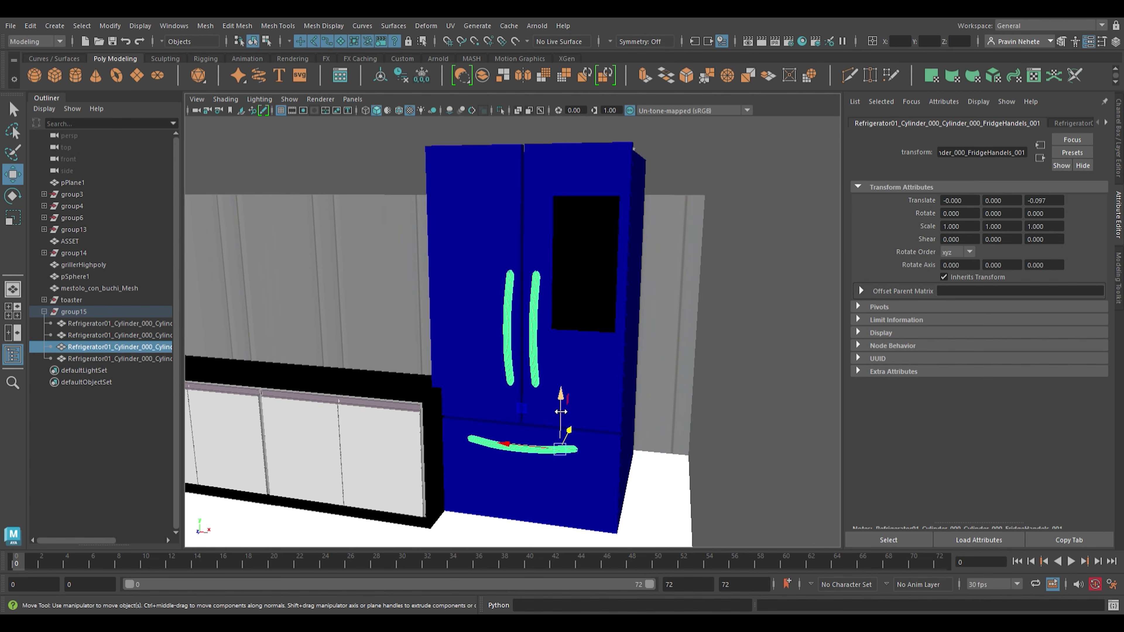
{"action": "right_click_drag", "start_coordinate": [557, 411], "coordinate": [518, 469]}
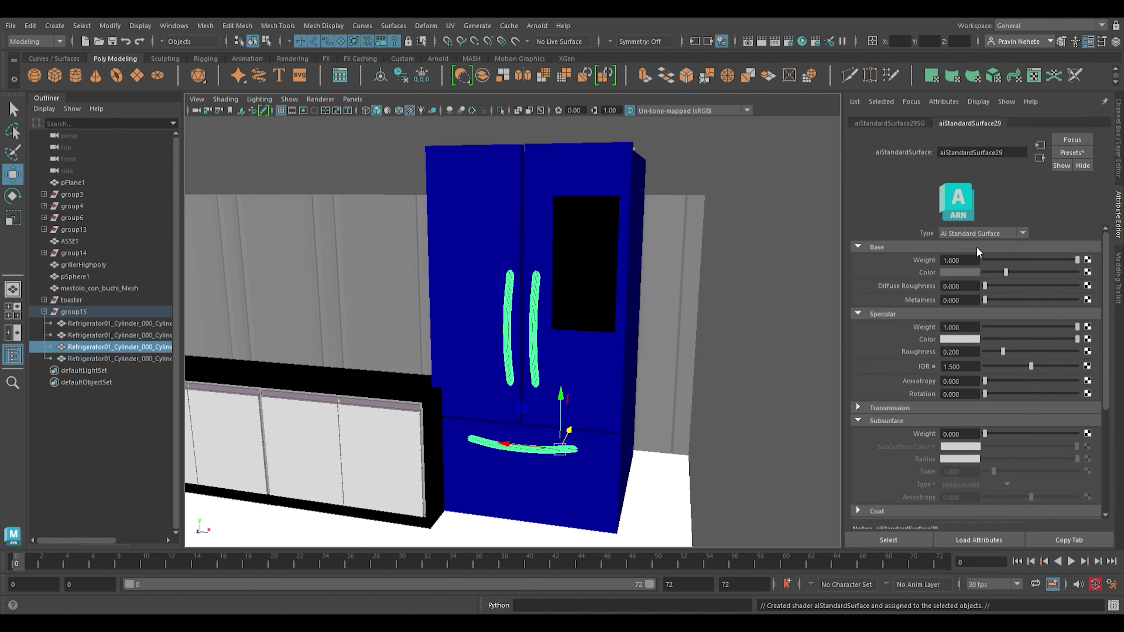
- Give the fridge base a new aiStandardSurface shader, then select the body and display panel
{"action": "left_click", "coordinate": [537, 216]}
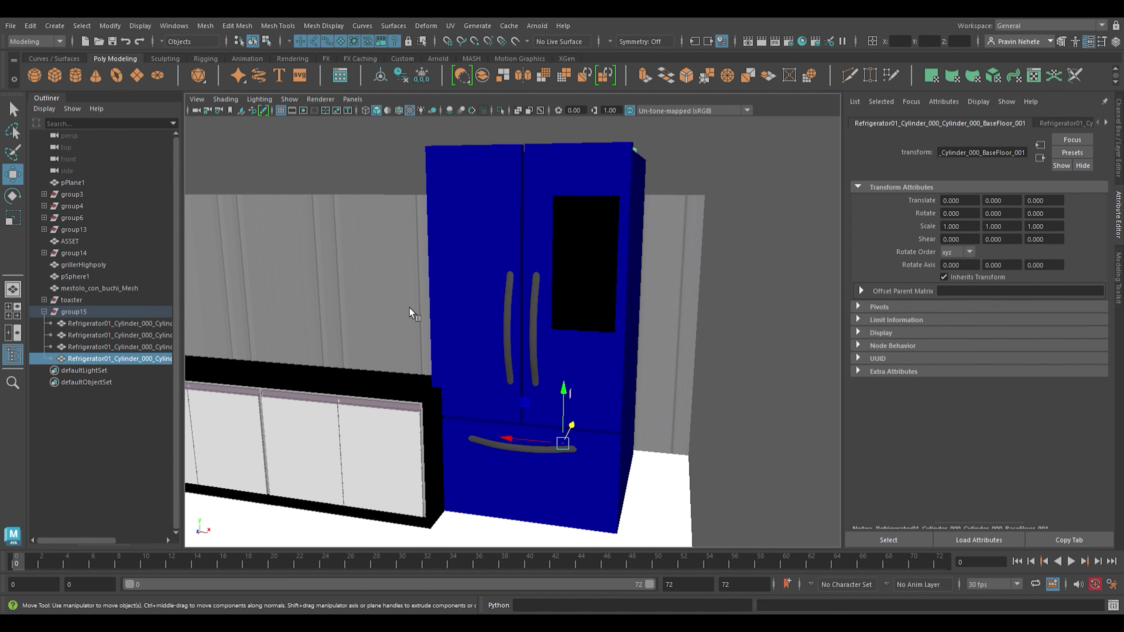
{"action": "right_click_drag", "start_coordinate": [539, 476], "coordinate": [501, 535]}
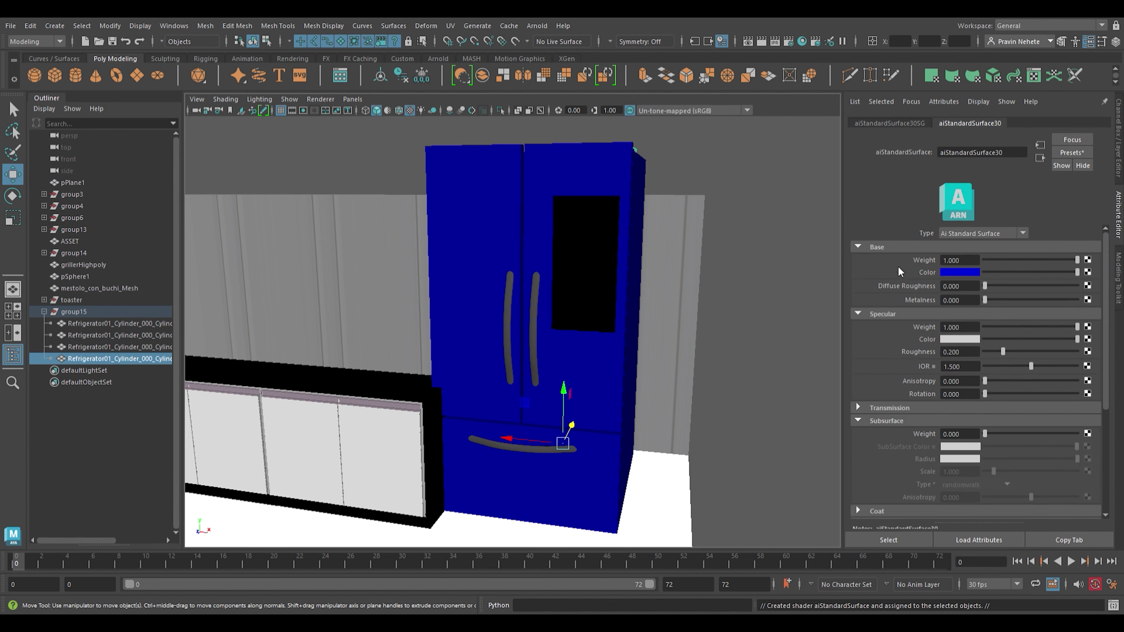
{"action": "scroll", "coordinate": [623, 296], "scroll_direction": "down", "scroll_amount": 2}
{"action": "left_click", "coordinate": [569, 312]}
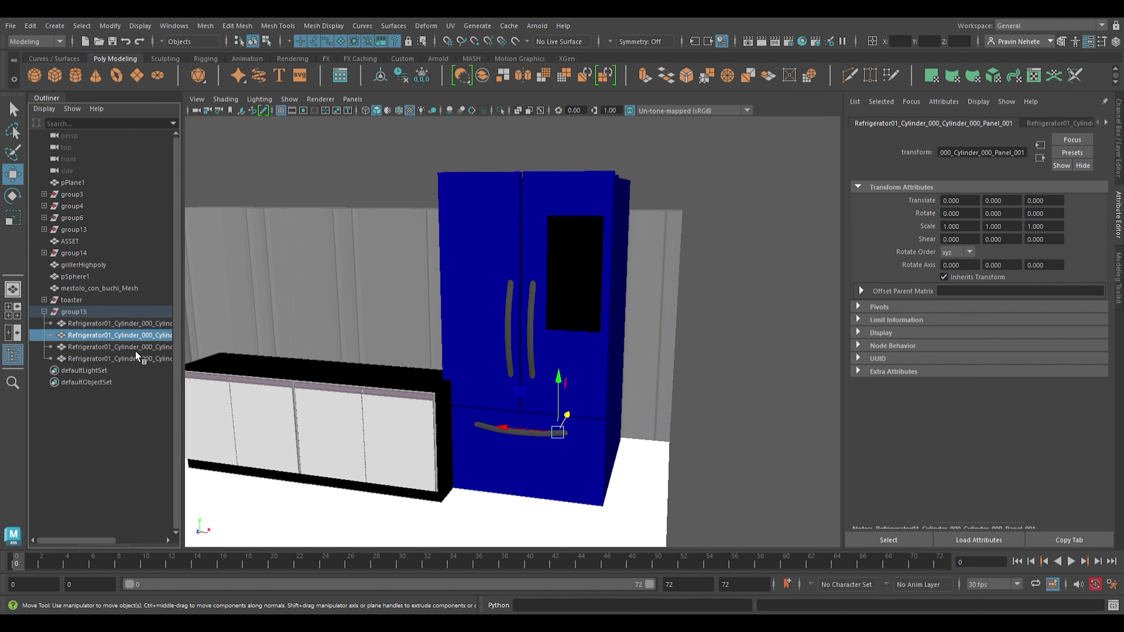
{"action": "left_click", "coordinate": [148, 336]}
- Move Panel_001 forward to Z -0.107 and create a File node (file8) on its shader's Color
{"action": "left_click_drag", "start_coordinate": [573, 426], "coordinate": [577, 426]}
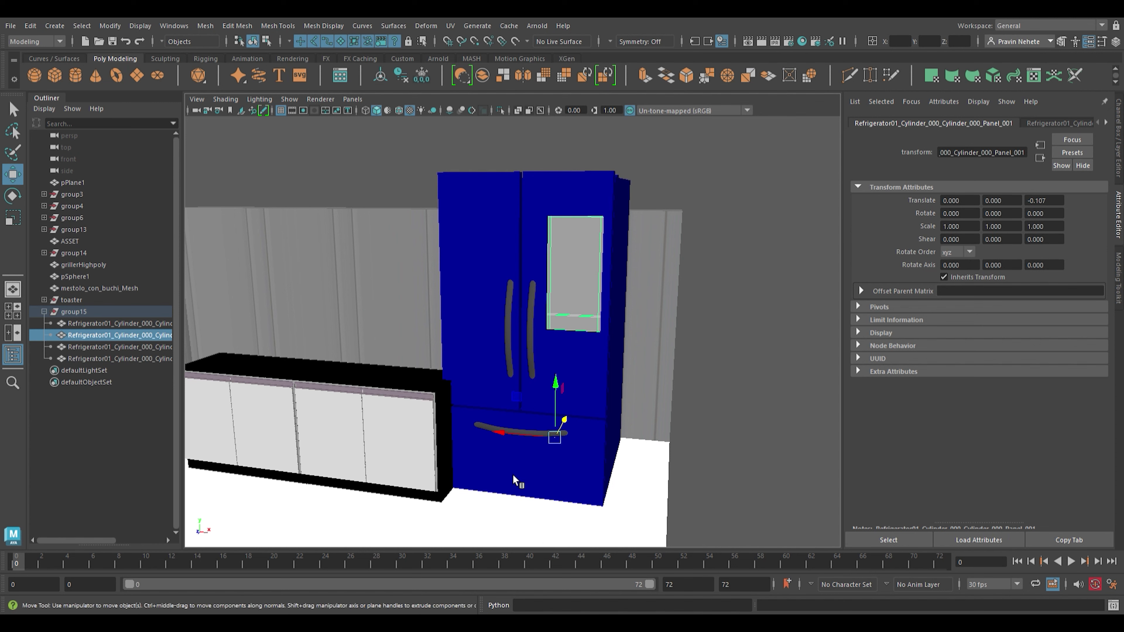
{"action": "left_click", "coordinate": [1090, 279]}
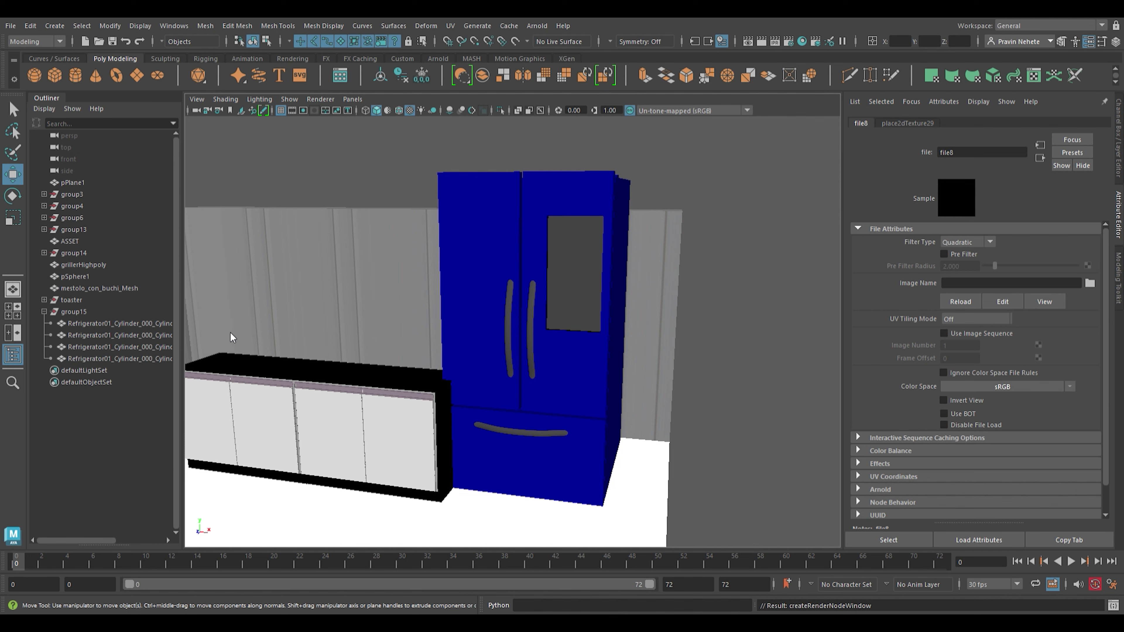
- Select the display panel's face and scale its UVs so the decal fills the panel
{"action": "left_click", "coordinate": [573, 275]}
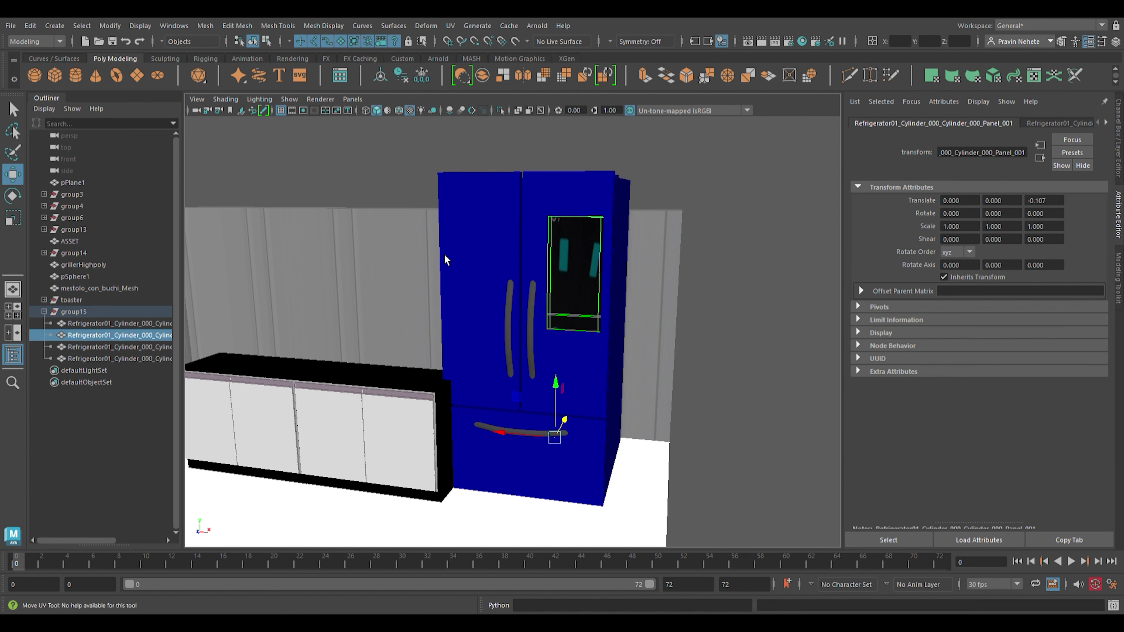
{"action": "right_click_drag", "start_coordinate": [441, 255], "coordinate": [442, 288]}
{"action": "left_click", "coordinate": [593, 261]}
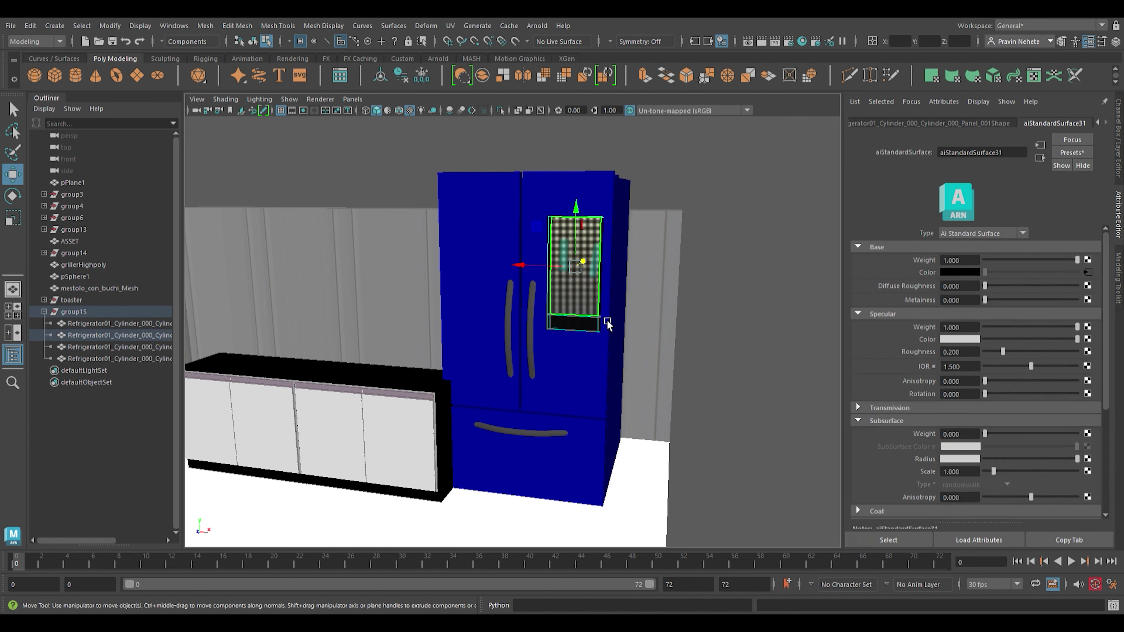
{"action": "scroll", "coordinate": [586, 317], "scroll_direction": "up", "scroll_amount": 5}
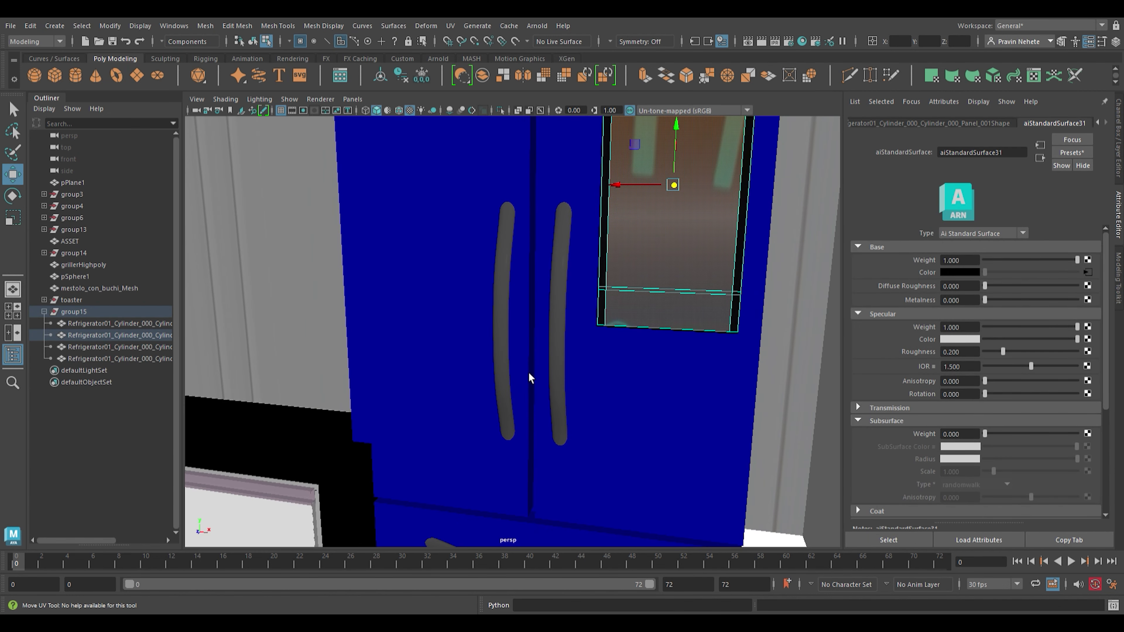
{"action": "key", "text": "r"}
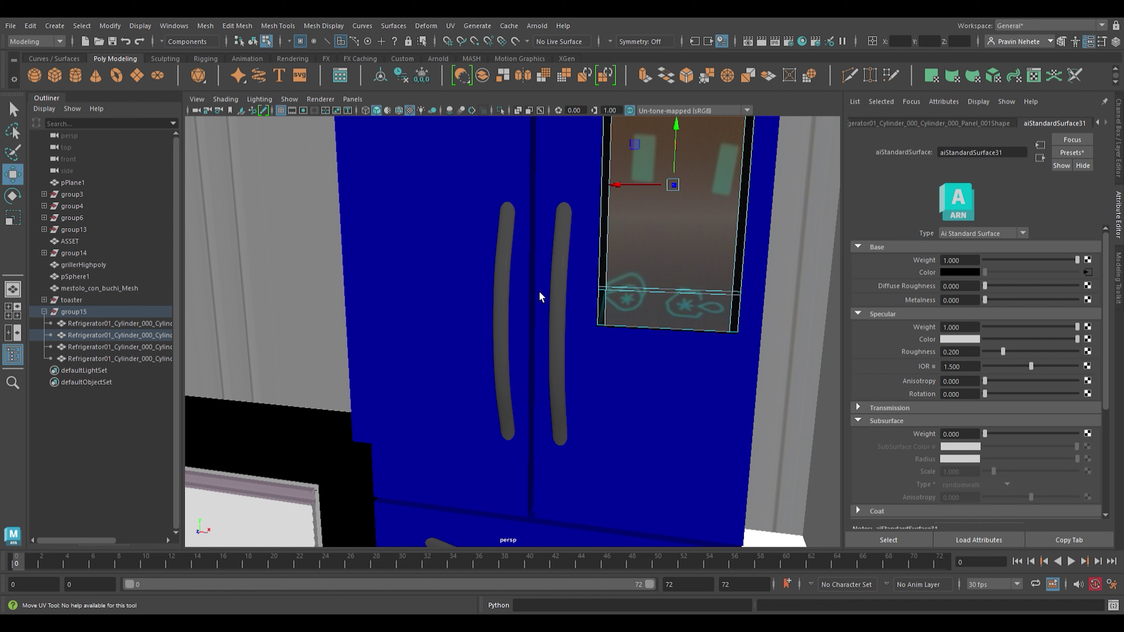
{"action": "middle_click_drag", "start_coordinate": [539, 291], "coordinate": [542, 289]}
{"action": "mouse_move", "coordinate": [396, 208]}
{"action": "middle_mouse_down"}
{"action": "mouse_move", "coordinate": [397, 248]}
{"action": "mouse_move", "coordinate": [399, 221]}
{"action": "mouse_move", "coordinate": [455, 258]}
{"action": "mouse_move", "coordinate": [397, 244]}
{"action": "middle_mouse_up"}
- Move and rotate the panel UVs to turn the decal upright, then return to object mode
{"action": "key", "text": "e"}
{"action": "key", "text": "w"}
{"action": "middle_click_drag", "start_coordinate": [705, 287], "coordinate": [680, 310], "text": "alt"}
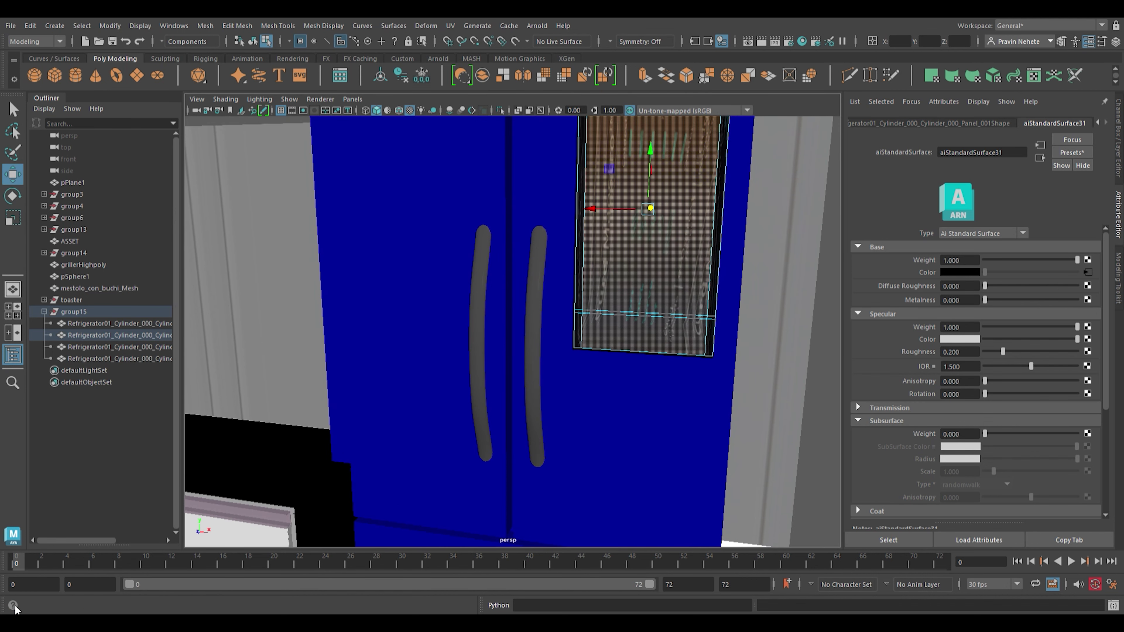
{"action": "key", "text": "e"}
{"action": "key", "text": "w"}
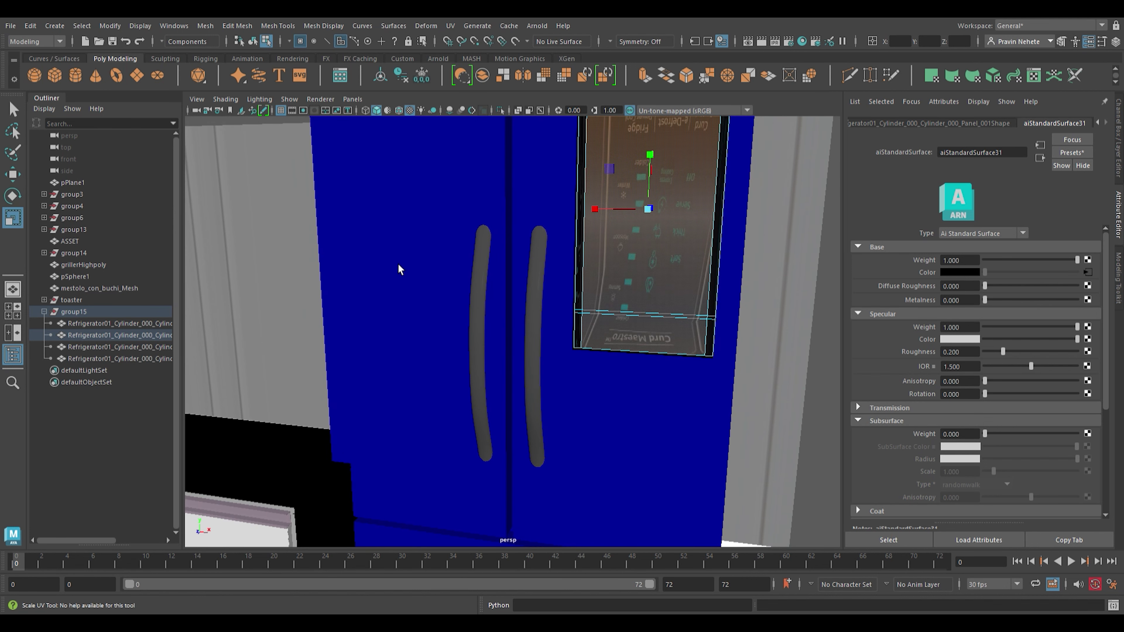
{"action": "key", "text": "r"}
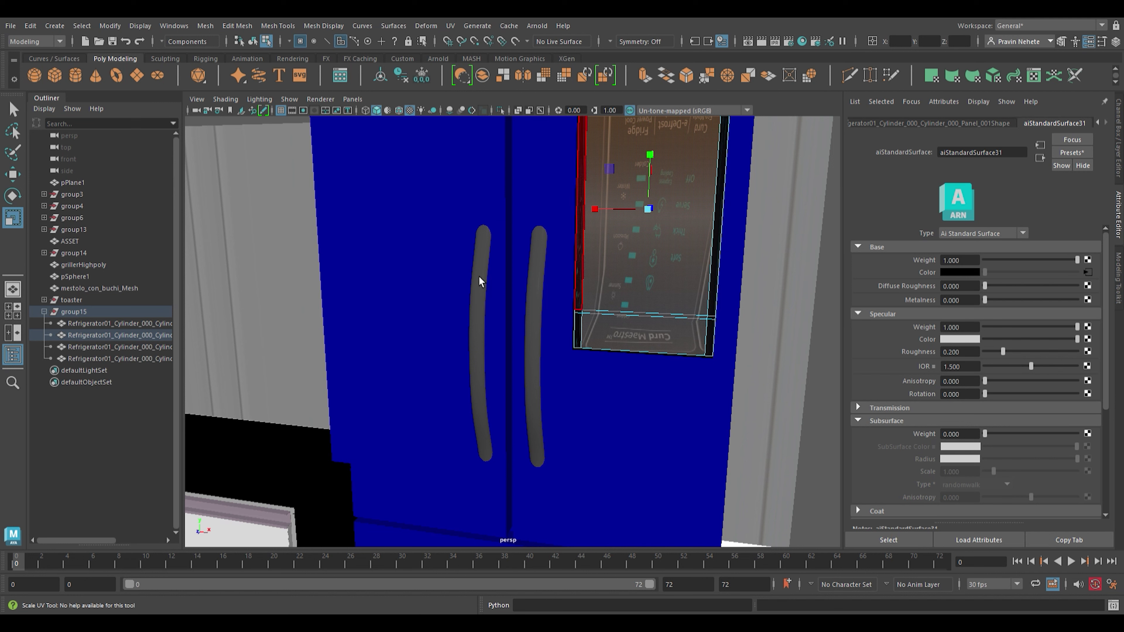
{"action": "key", "text": "e"}
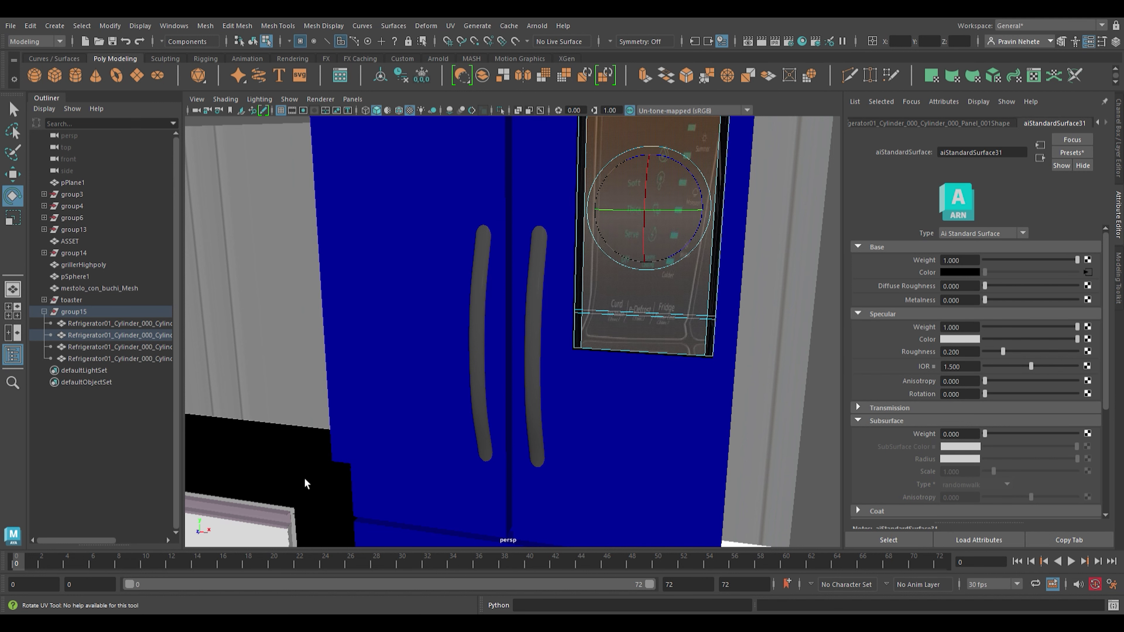
{"action": "key", "text": "F8"}
{"action": "key", "text": "F8"}
{"action": "key", "text": "w"}
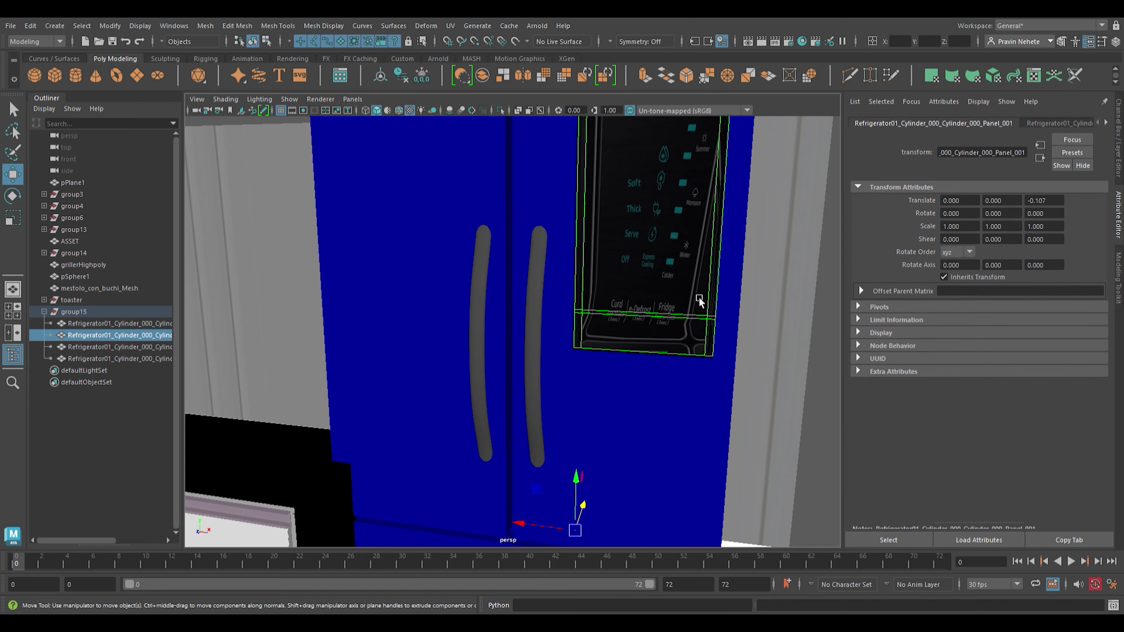
{"action": "scroll", "coordinate": [668, 245], "scroll_direction": "down", "scroll_amount": 2}
{"action": "scroll", "coordinate": [668, 245], "scroll_direction": "down", "scroll_amount": 5}
{"action": "mouse_move", "coordinate": [665, 281]}
{"action": "left_mouse_down", "text": "alt"}
{"action": "mouse_move", "coordinate": [531, 376]}
{"action": "mouse_move", "coordinate": [484, 170]}
{"action": "left_mouse_up", "text": "alt"}
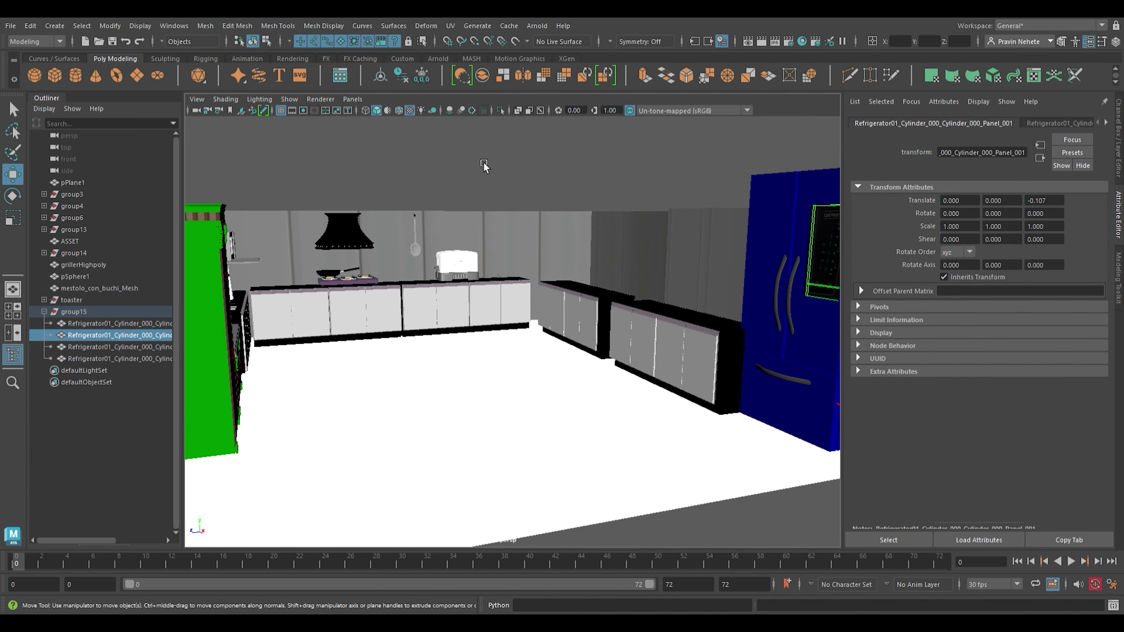
- Add an Arnold Sky Dome light to the kitchen scene
{"action": "left_click", "coordinate": [437, 58]}
{"action": "left_click", "coordinate": [107, 84]}
{"action": "scroll", "coordinate": [580, 394], "scroll_direction": "down", "scroll_amount": 3}
{"action": "mouse_move", "coordinate": [580, 394]}
{"action": "left_mouse_down", "text": "alt"}
{"action": "mouse_move", "coordinate": [482, 426]}
{"action": "mouse_move", "coordinate": [584, 434]}
{"action": "mouse_move", "coordinate": [487, 425]}
{"action": "mouse_move", "coordinate": [541, 291]}
{"action": "left_mouse_up", "text": "alt"}
{"action": "scroll", "coordinate": [504, 435], "scroll_direction": "up", "scroll_amount": 4}
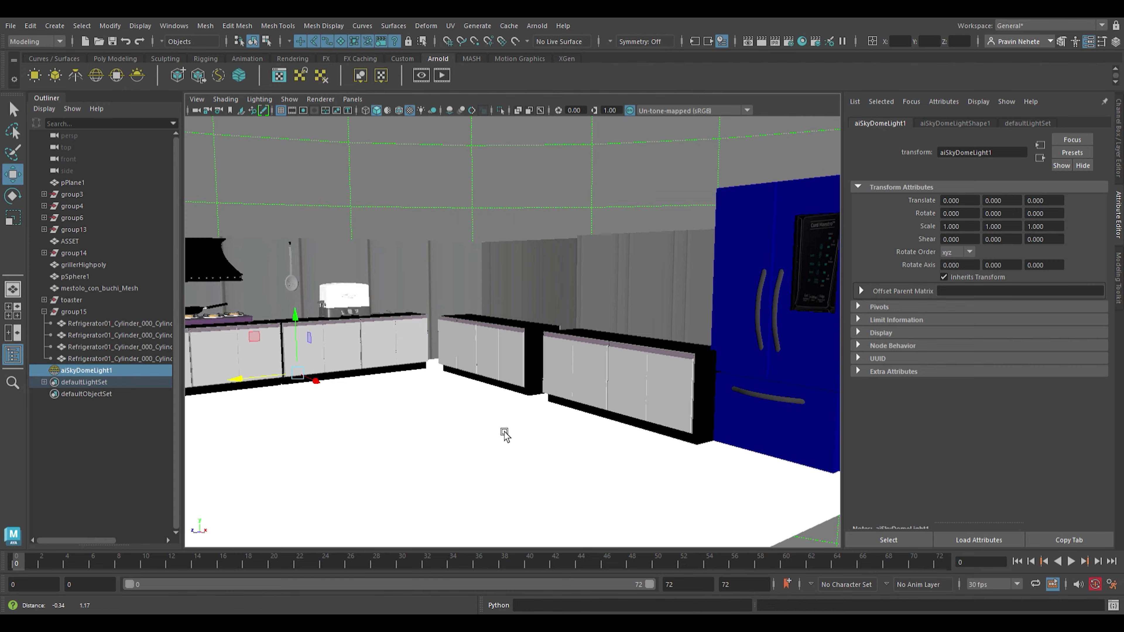
{"action": "scroll", "coordinate": [522, 427], "scroll_direction": "down", "scroll_amount": 3}
- Extrude pPlane1's top face downward to form a ceiling slab
{"action": "left_click", "coordinate": [522, 427]}
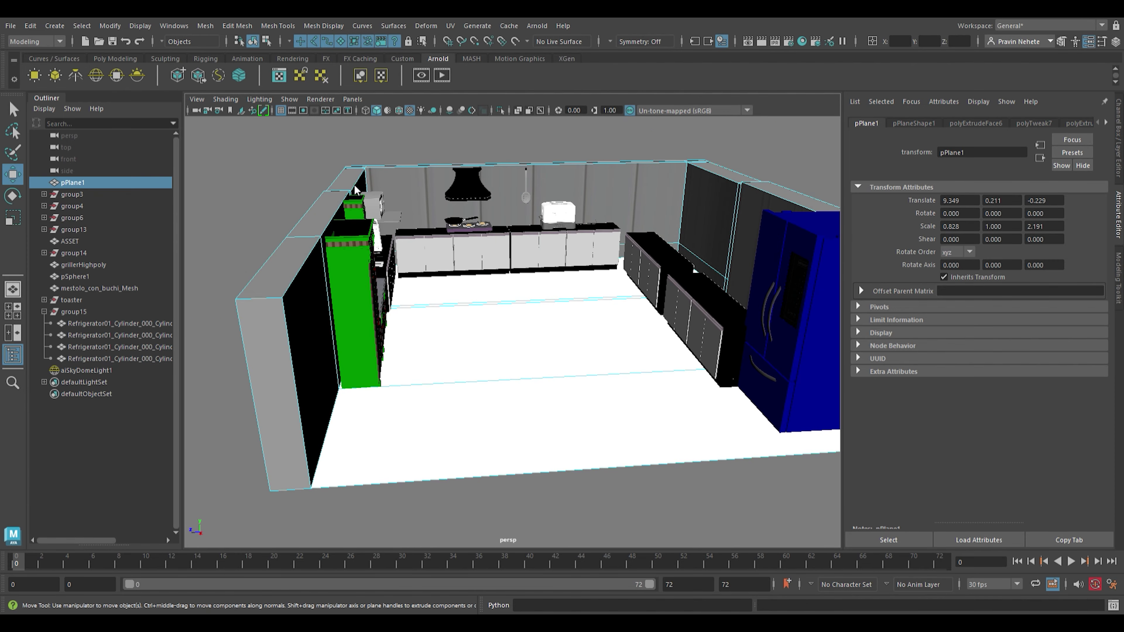
{"action": "key", "text": "ctrl+e"}
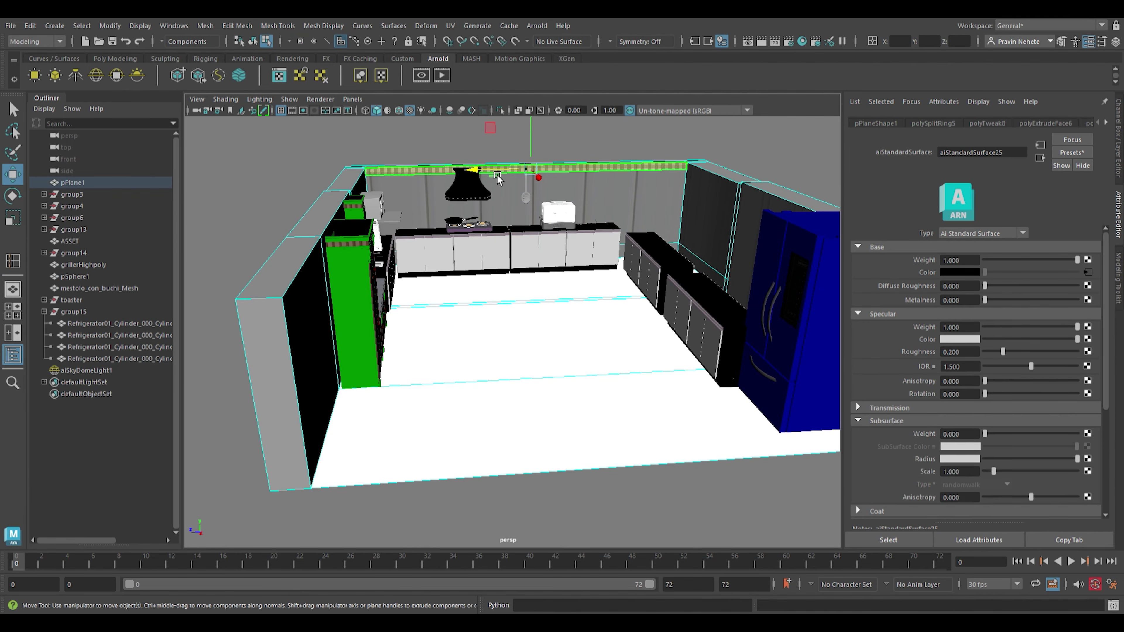
{"action": "mouse_move", "coordinate": [637, 213]}
{"action": "left_mouse_down"}
{"action": "mouse_move", "coordinate": [639, 325]}
{"action": "mouse_move", "coordinate": [680, 222]}
{"action": "mouse_move", "coordinate": [643, 296]}
{"action": "left_mouse_up"}
{"action": "key", "text": "ctrl+e"}
{"action": "key", "text": "F8"}
- Scale the refrigerator group15 down to fit the room and reposition it
{"action": "left_click", "coordinate": [644, 296]}
{"action": "key", "text": "r"}
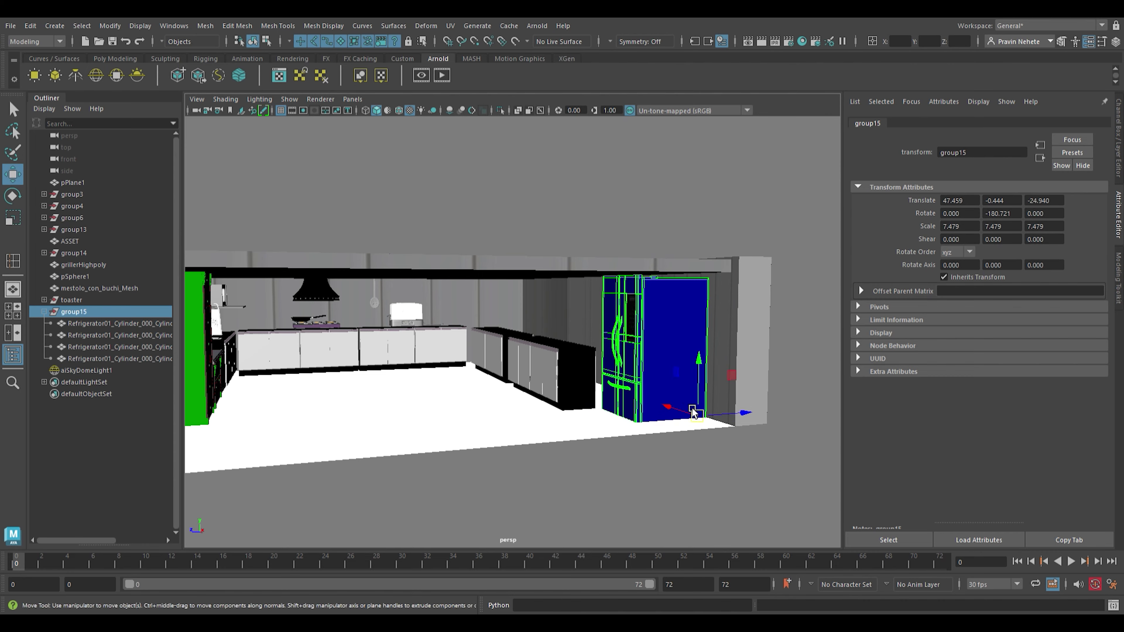
{"action": "left_click_drag", "start_coordinate": [698, 415], "coordinate": [671, 445]}
{"action": "key", "text": "w"}
{"action": "scroll", "coordinate": [491, 395], "scroll_direction": "up", "scroll_amount": 5}
{"action": "mouse_move", "coordinate": [491, 395]}
{"action": "left_mouse_down", "text": "alt"}
{"action": "mouse_move", "coordinate": [535, 402]}
{"action": "mouse_move", "coordinate": [496, 370]}
{"action": "mouse_move", "coordinate": [504, 417]}
{"action": "mouse_move", "coordinate": [548, 418]}
{"action": "mouse_move", "coordinate": [439, 427]}
{"action": "mouse_move", "coordinate": [484, 425]}
{"action": "mouse_move", "coordinate": [281, 415]}
{"action": "mouse_move", "coordinate": [378, 405]}
{"action": "mouse_move", "coordinate": [406, 414]}
{"action": "mouse_move", "coordinate": [501, 392]}
{"action": "left_mouse_up", "text": "alt"}
{"action": "right_click_drag", "start_coordinate": [501, 393], "coordinate": [492, 402], "text": "alt"}
{"action": "left_click", "coordinate": [437, 418]}
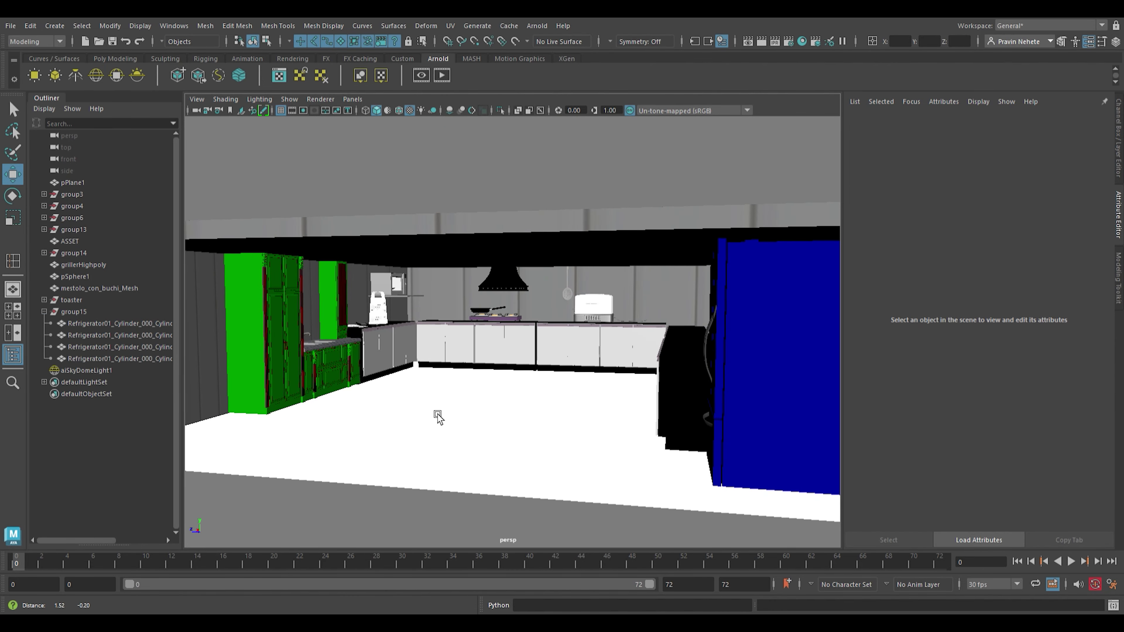
{"action": "left_click", "coordinate": [503, 279]}
{"action": "left_click_drag", "start_coordinate": [503, 279], "coordinate": [262, 425], "text": "alt"}
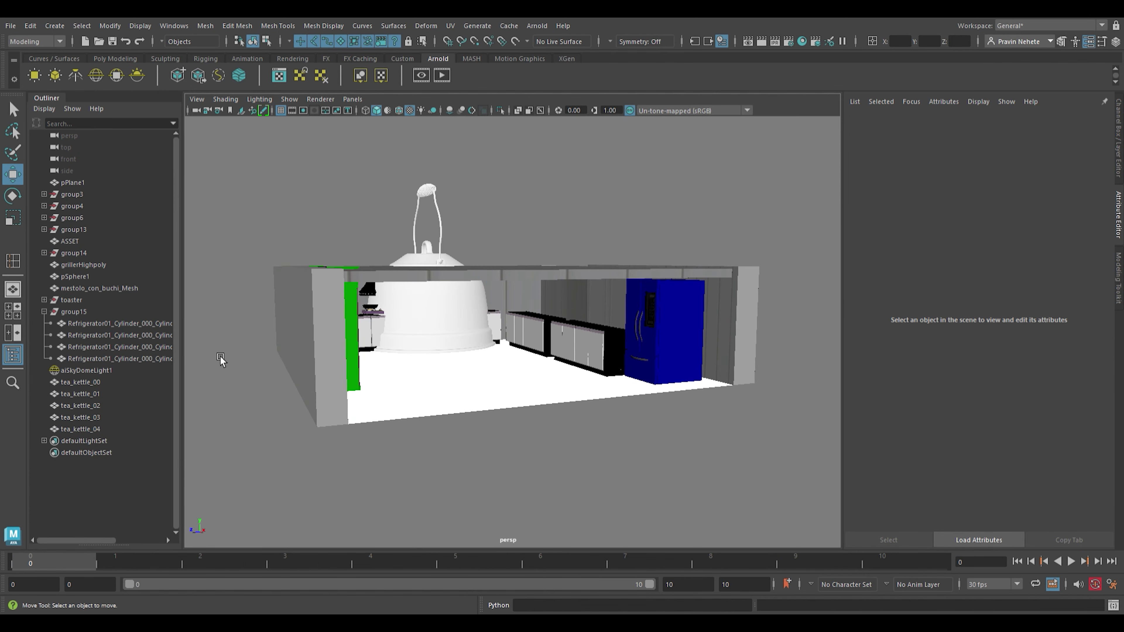
- Group tea_kettle_00–04 into group16 and enter the value 360
{"action": "left_click", "coordinate": [84, 382]}
{"action": "left_click", "coordinate": [109, 429], "text": "shift"}
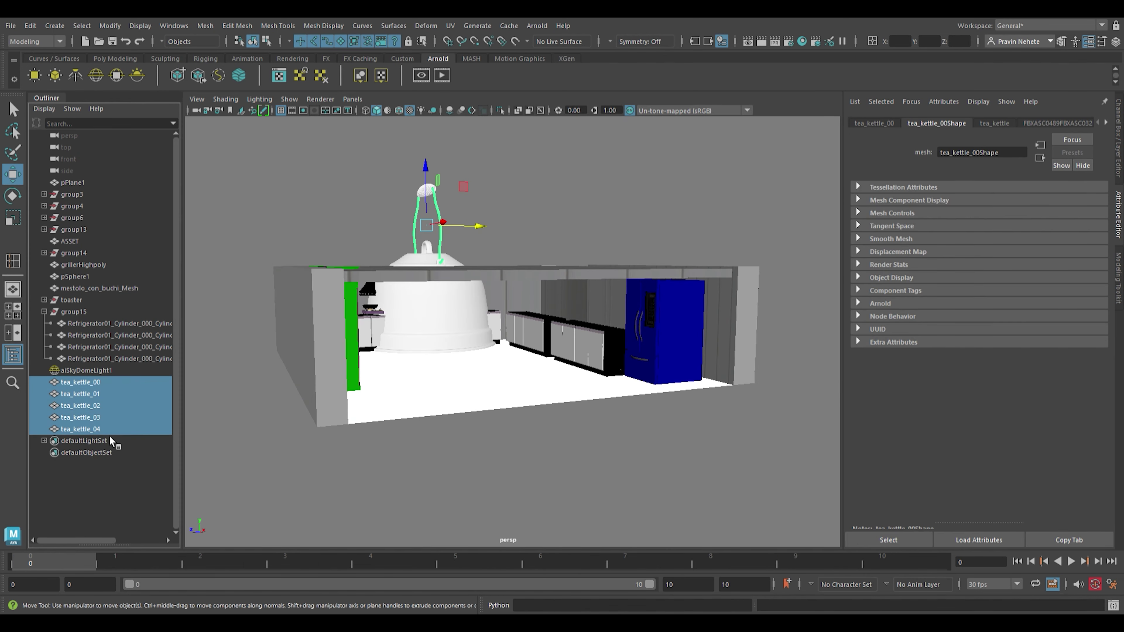
{"action": "key", "text": "ctrl+g"}
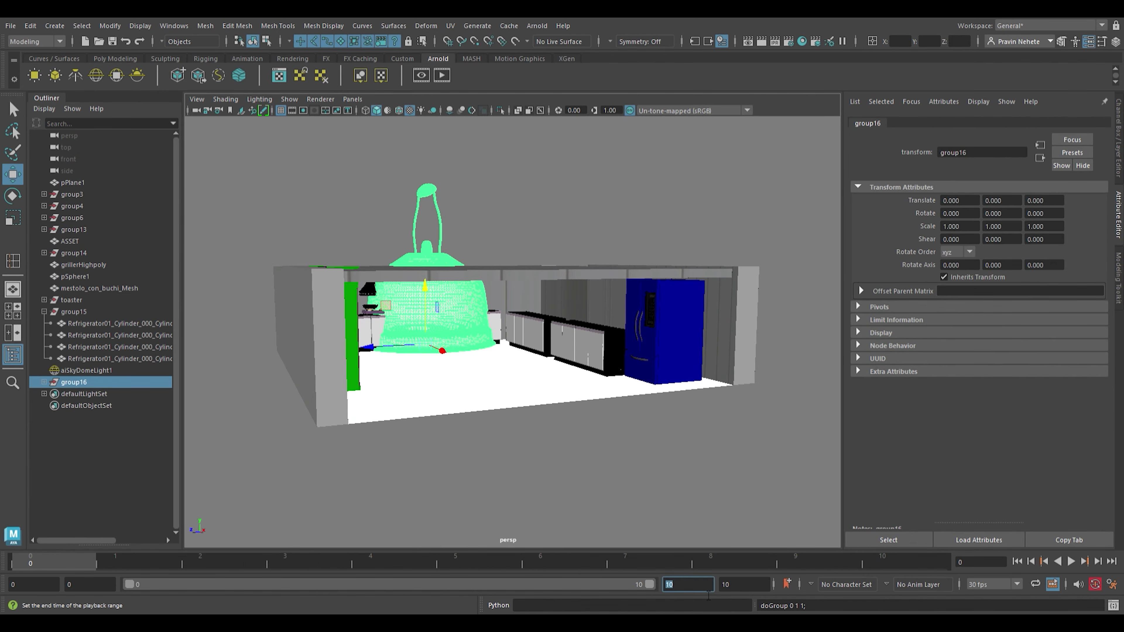
{"action": "type", "text": "360"}
{"action": "key", "text": "Return"}
- Shrink the kettle group and move it up and over toward the left counter
{"action": "key", "text": "r"}
{"action": "mouse_move", "coordinate": [425, 346]}
{"action": "left_mouse_down"}
{"action": "mouse_move", "coordinate": [332, 489]}
{"action": "mouse_move", "coordinate": [510, 343]}
{"action": "left_mouse_up"}
{"action": "key", "text": "w"}
{"action": "left_click_drag", "start_coordinate": [515, 294], "coordinate": [516, 257]}
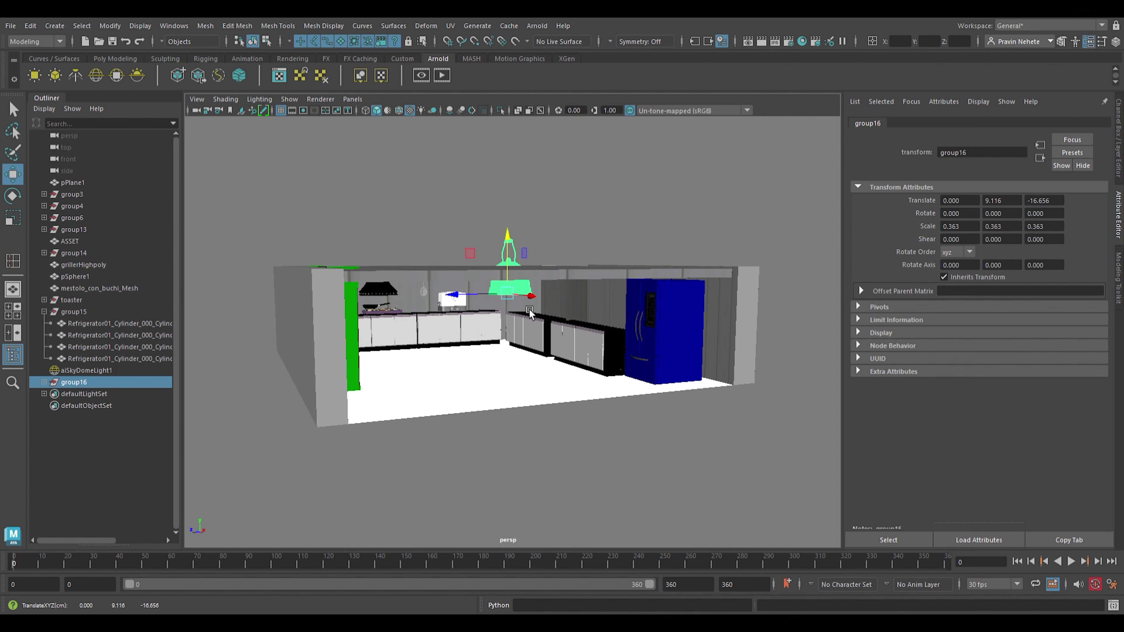
{"action": "scroll", "coordinate": [510, 292], "scroll_direction": "up", "scroll_amount": 5}
{"action": "scroll", "coordinate": [410, 247], "scroll_direction": "up", "scroll_amount": 5}
{"action": "scroll", "coordinate": [434, 212], "scroll_direction": "up", "scroll_amount": 3}
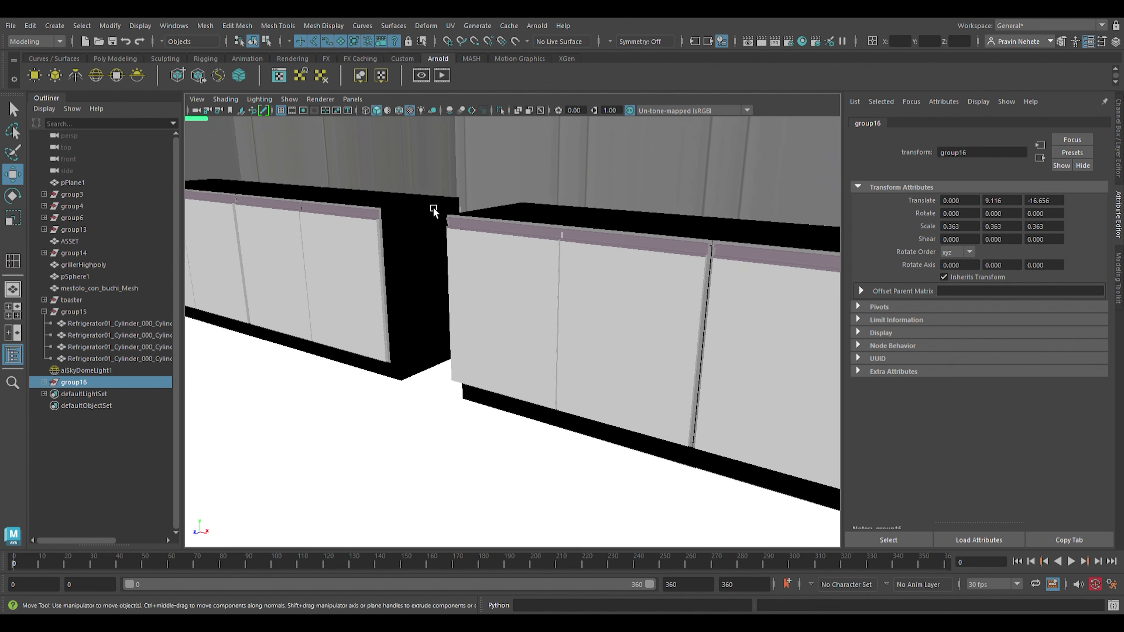
{"action": "scroll", "coordinate": [434, 211], "scroll_direction": "down", "scroll_amount": 5}
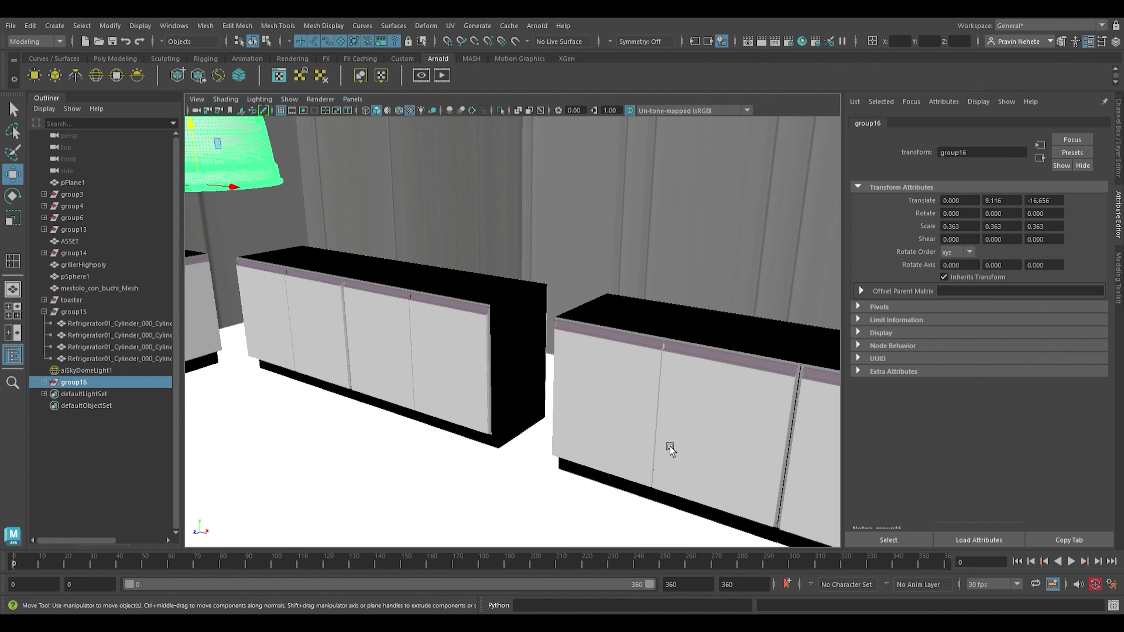
{"action": "left_click_drag", "start_coordinate": [399, 266], "coordinate": [443, 265], "text": "alt"}
{"action": "middle_click_drag", "start_coordinate": [292, 273], "coordinate": [513, 273]}
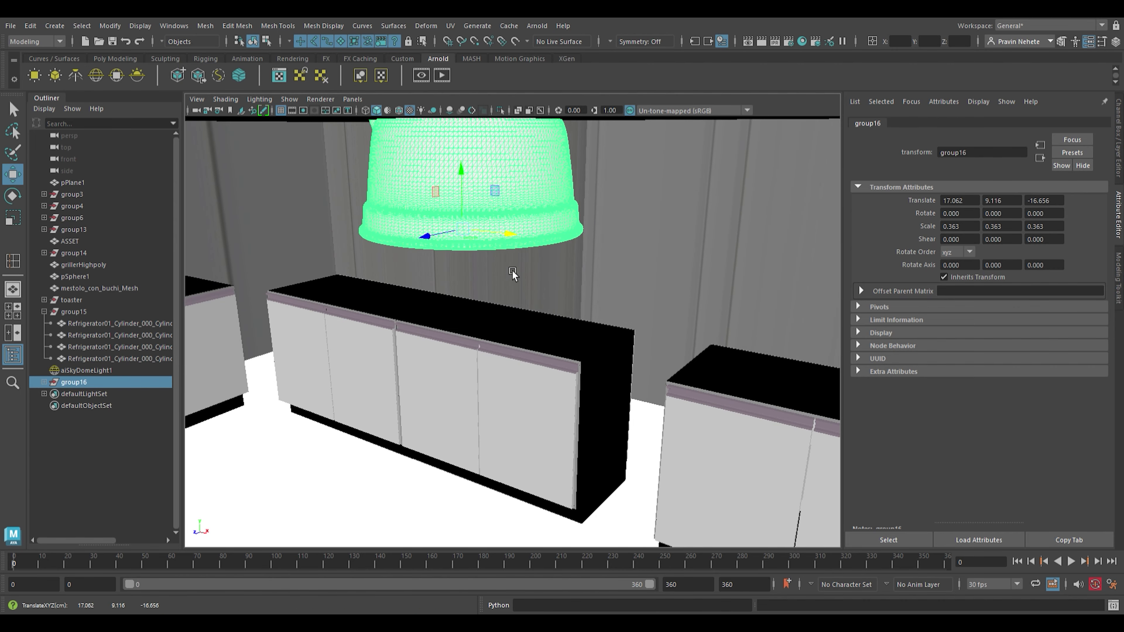
- Scale the kettle down to 0.138 and lower it onto the left counter
{"action": "key", "text": "r"}
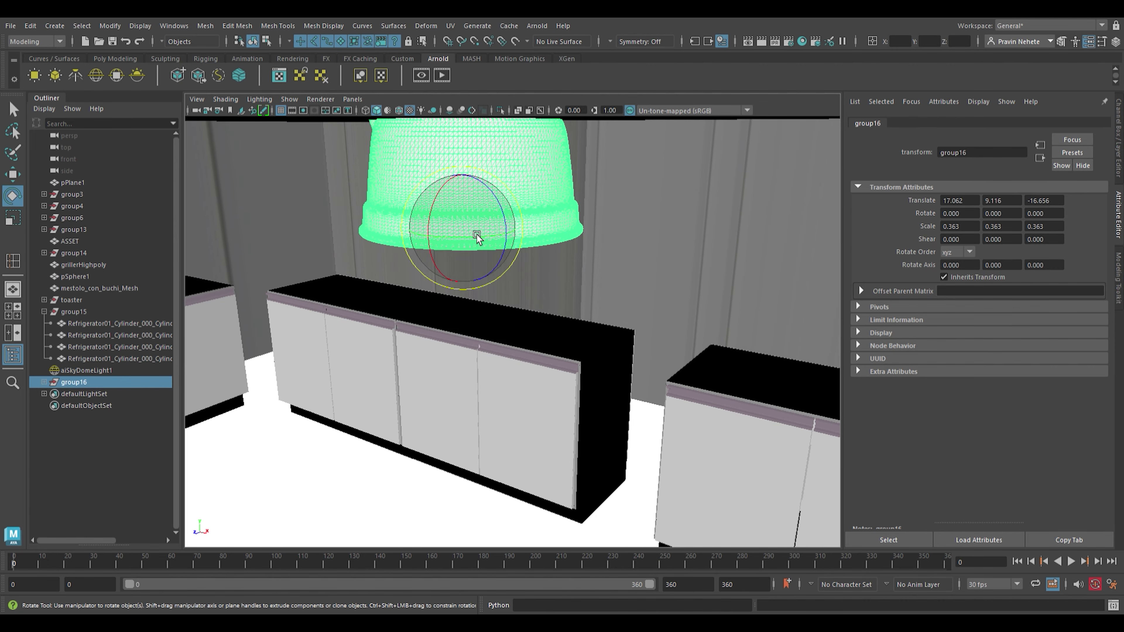
{"action": "left_click_drag", "start_coordinate": [476, 239], "coordinate": [326, 385]}
{"action": "key", "text": "w"}
{"action": "mouse_move", "coordinate": [463, 200]}
{"action": "left_mouse_down"}
{"action": "mouse_move", "coordinate": [470, 265]}
{"action": "mouse_move", "coordinate": [352, 264]}
{"action": "left_mouse_up"}
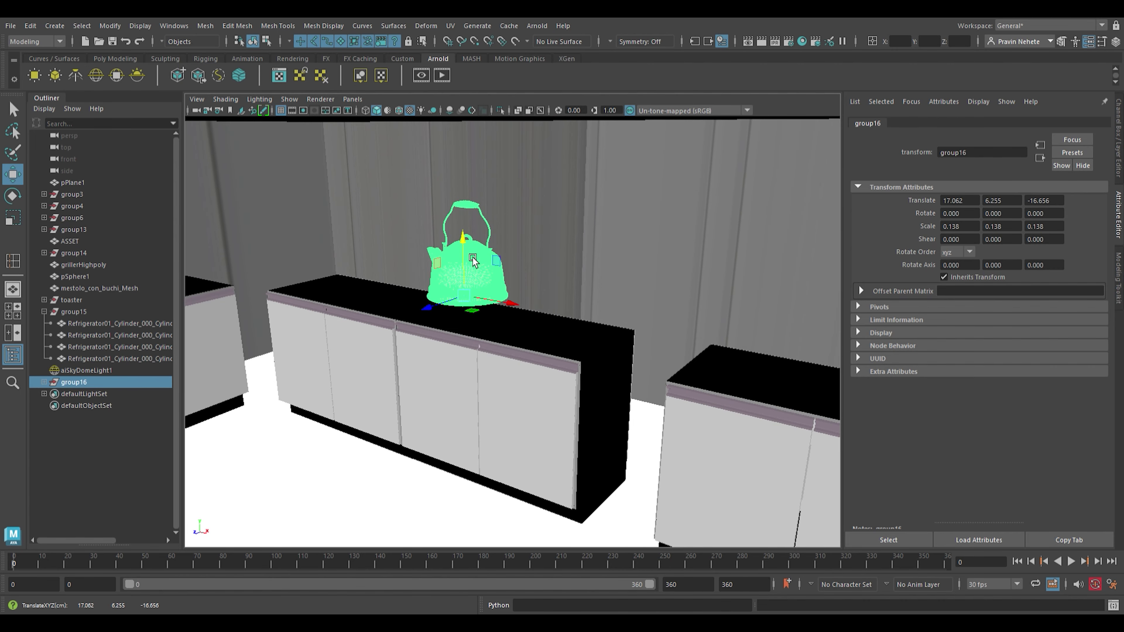
{"action": "left_click", "coordinate": [485, 335]}
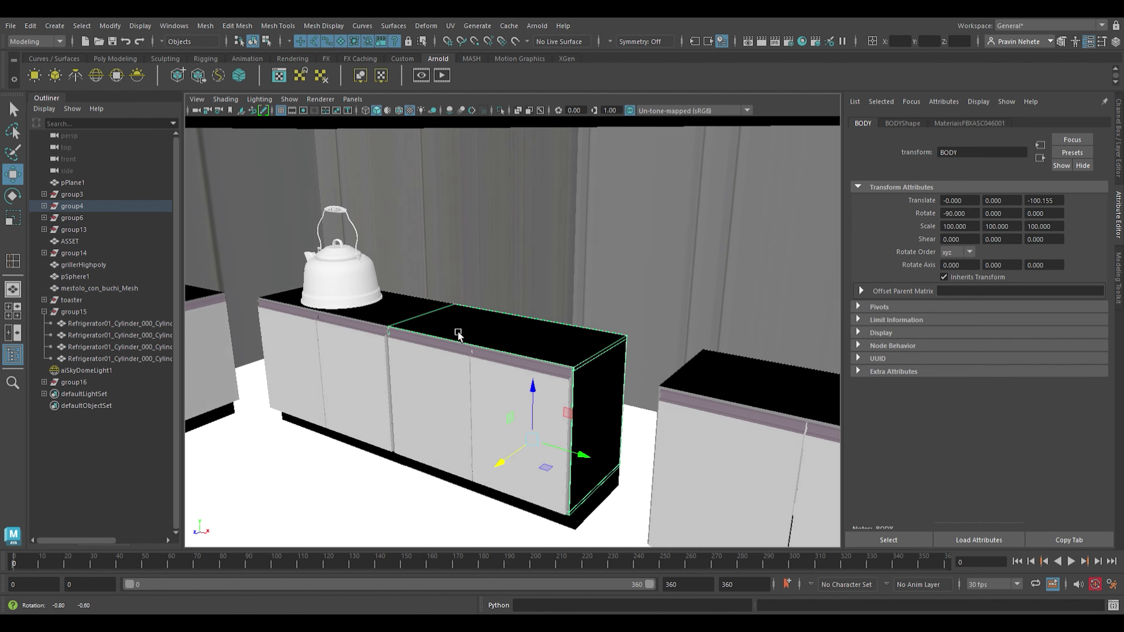
{"action": "mouse_move", "coordinate": [485, 335]}
{"action": "left_mouse_down", "text": "alt"}
{"action": "mouse_move", "coordinate": [479, 434]}
{"action": "mouse_move", "coordinate": [425, 399]}
{"action": "left_mouse_up", "text": "alt"}
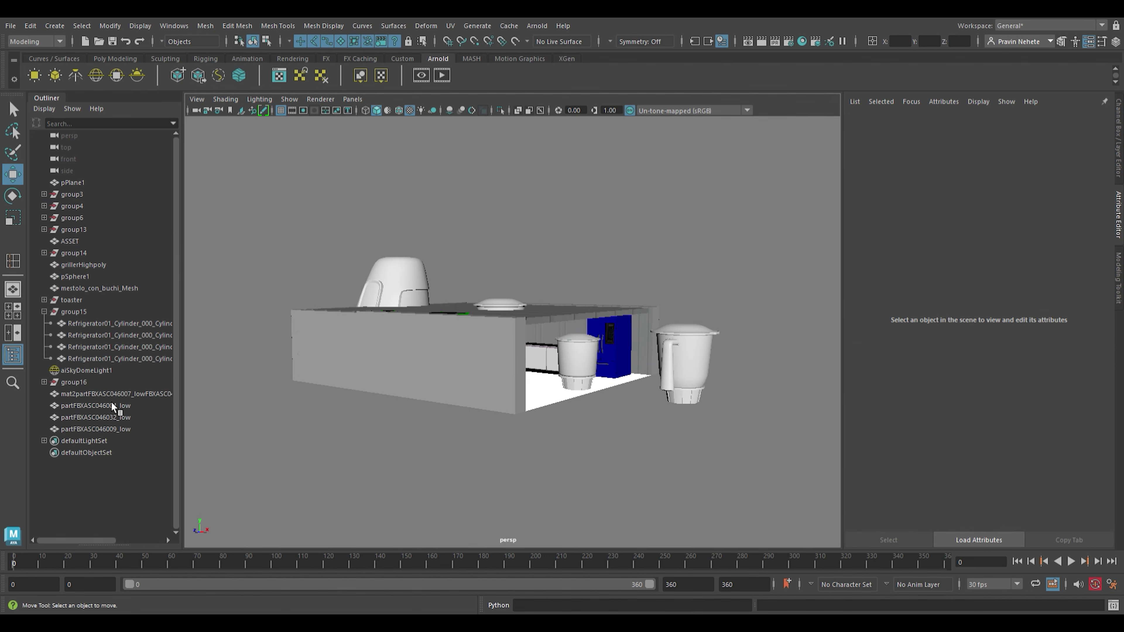
- Group the four mixer grinder parts into group17, shrink it and place it on the right counter
{"action": "left_click", "coordinate": [112, 394]}
{"action": "left_click", "coordinate": [125, 430], "text": "shift"}
{"action": "key", "text": "ctrl+g"}
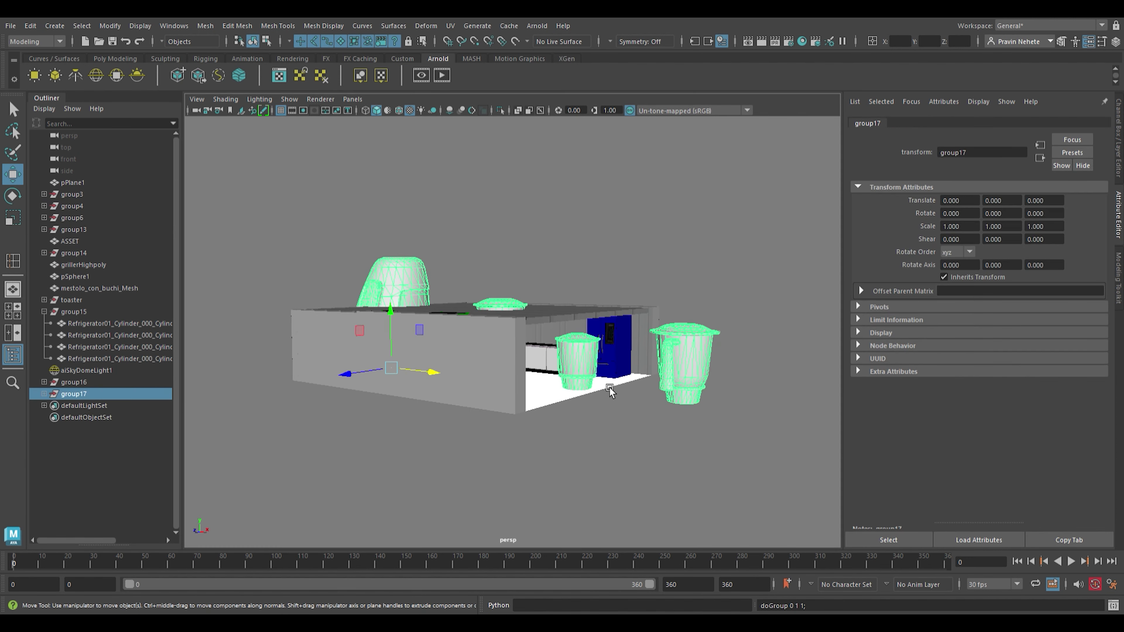
{"action": "key", "text": "r"}
{"action": "mouse_move", "coordinate": [610, 387]}
{"action": "left_mouse_down"}
{"action": "mouse_move", "coordinate": [509, 385]}
{"action": "mouse_move", "coordinate": [509, 349]}
{"action": "mouse_move", "coordinate": [446, 418]}
{"action": "left_mouse_up"}
{"action": "key", "text": "w"}
{"action": "scroll", "coordinate": [474, 439], "scroll_direction": "up", "scroll_amount": 5}
{"action": "key", "text": "r"}
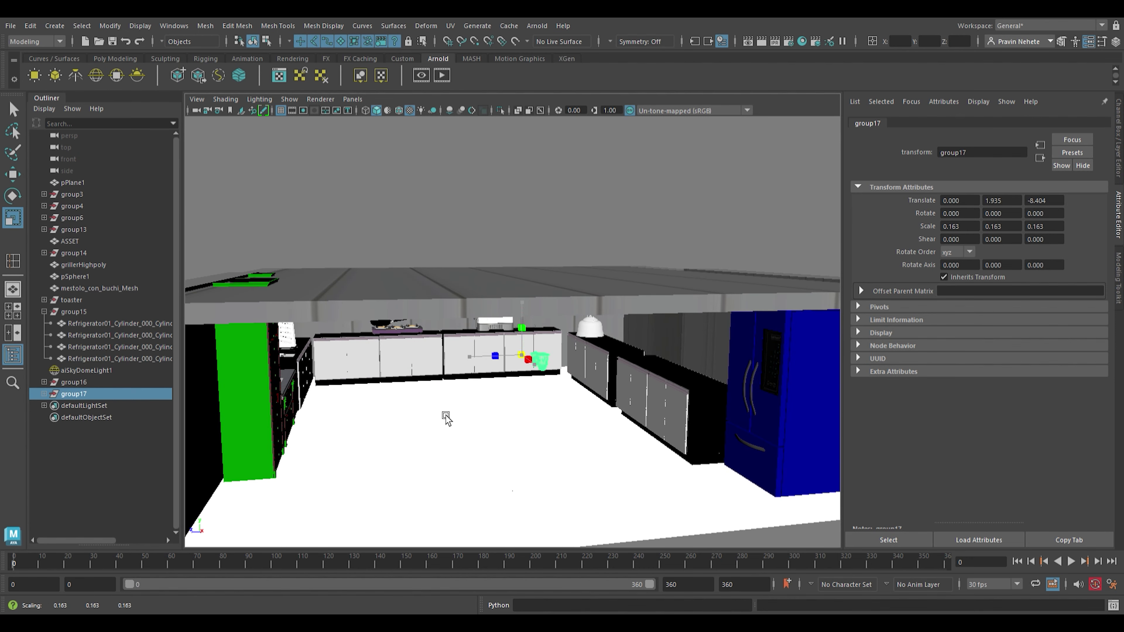
{"action": "key", "text": "w"}
{"action": "mouse_move", "coordinate": [495, 356]}
{"action": "left_mouse_down"}
{"action": "mouse_move", "coordinate": [514, 361]}
{"action": "mouse_move", "coordinate": [455, 406]}
{"action": "mouse_move", "coordinate": [546, 354]}
{"action": "mouse_move", "coordinate": [459, 354]}
{"action": "mouse_move", "coordinate": [465, 329]}
{"action": "mouse_move", "coordinate": [298, 175]}
{"action": "mouse_move", "coordinate": [585, 177]}
{"action": "mouse_move", "coordinate": [578, 228]}
{"action": "left_mouse_up"}
- Zoom in on the countertop jars, select the right-hand jar and open its material settings
{"action": "scroll", "coordinate": [526, 345], "scroll_direction": "up", "scroll_amount": 5}
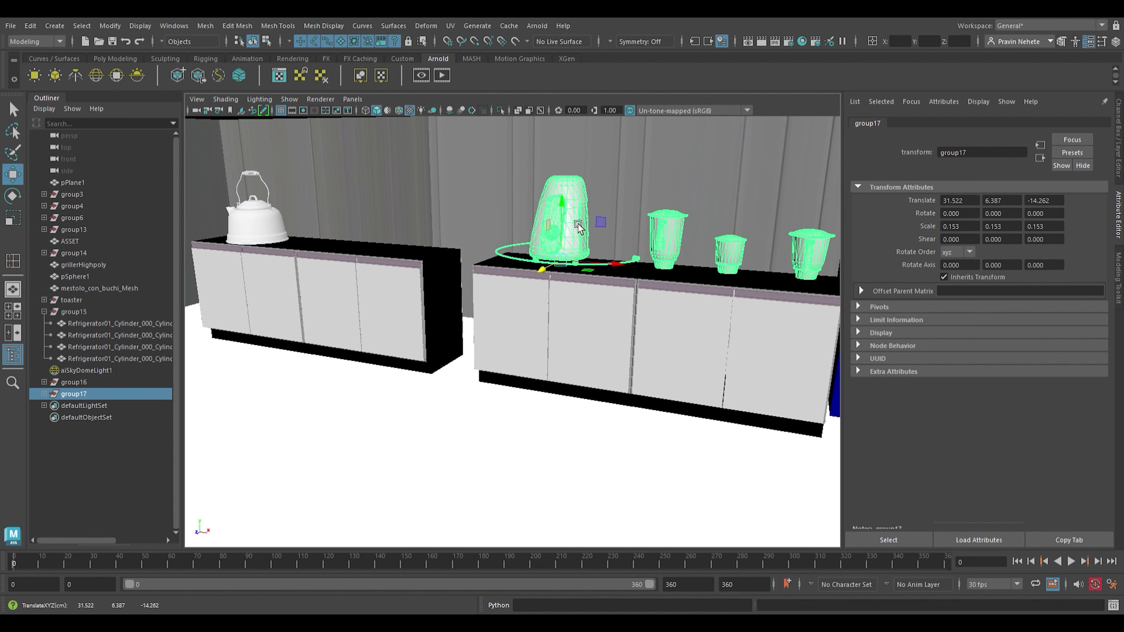
{"action": "left_click", "coordinate": [578, 227]}
{"action": "middle_click_drag", "start_coordinate": [578, 227], "coordinate": [322, 367], "text": "alt"}
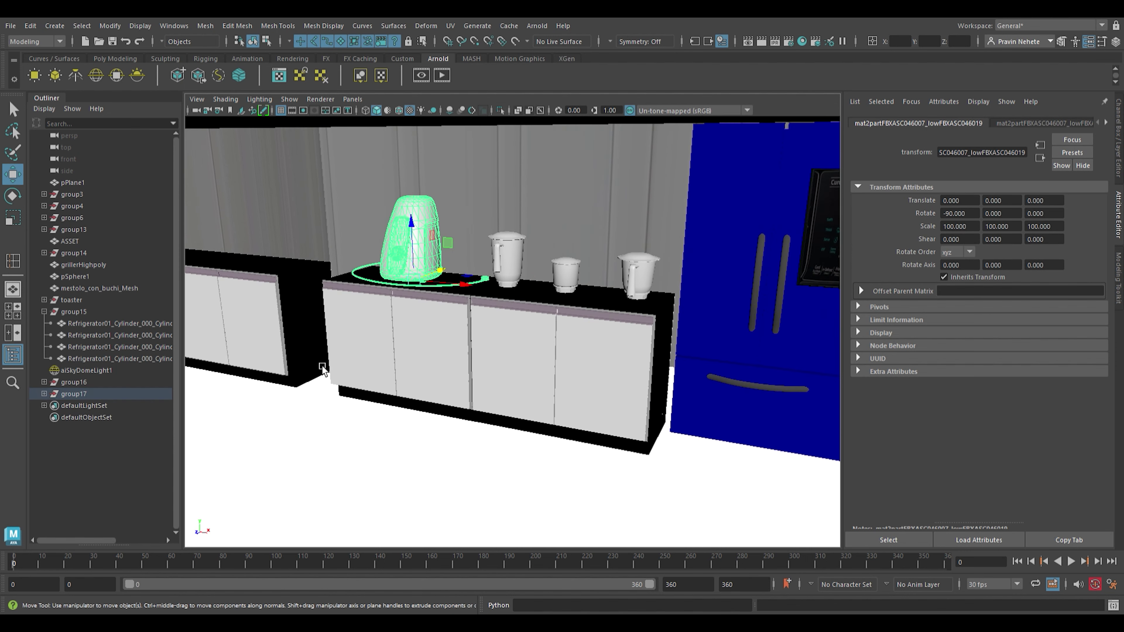
{"action": "scroll", "coordinate": [510, 301], "scroll_direction": "up", "scroll_amount": 3}
{"action": "scroll", "coordinate": [555, 191], "scroll_direction": "up", "scroll_amount": 5}
{"action": "middle_click_drag", "start_coordinate": [554, 191], "coordinate": [445, 278], "text": "alt"}
{"action": "left_click", "coordinate": [674, 379]}
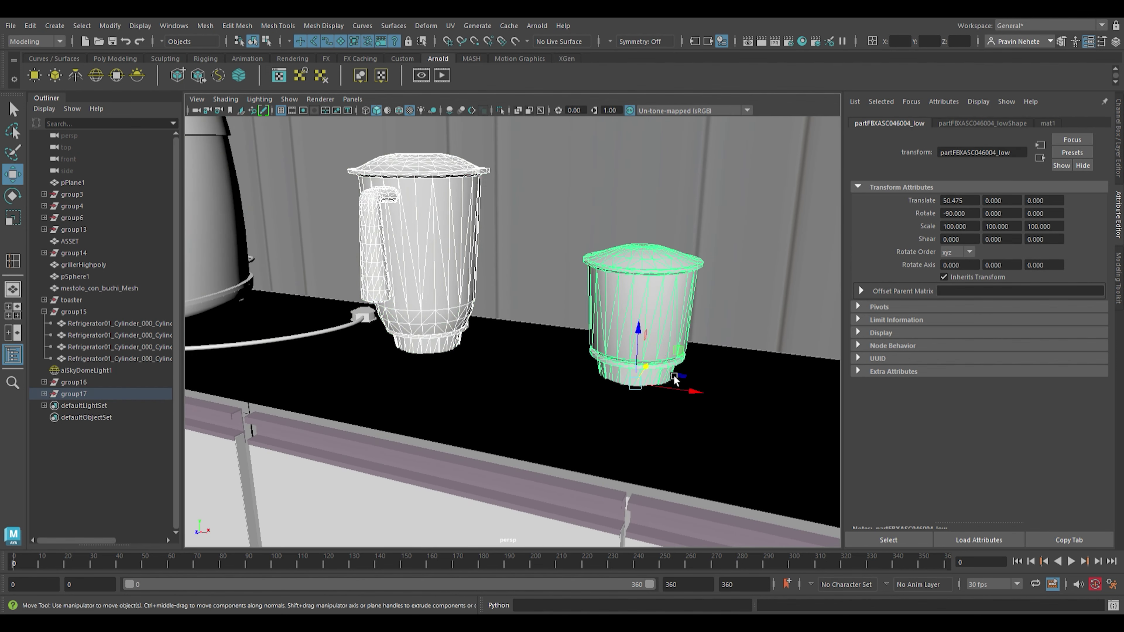
{"action": "scroll", "coordinate": [675, 380], "scroll_direction": "down", "scroll_amount": 3}
{"action": "left_click", "coordinate": [761, 310]}
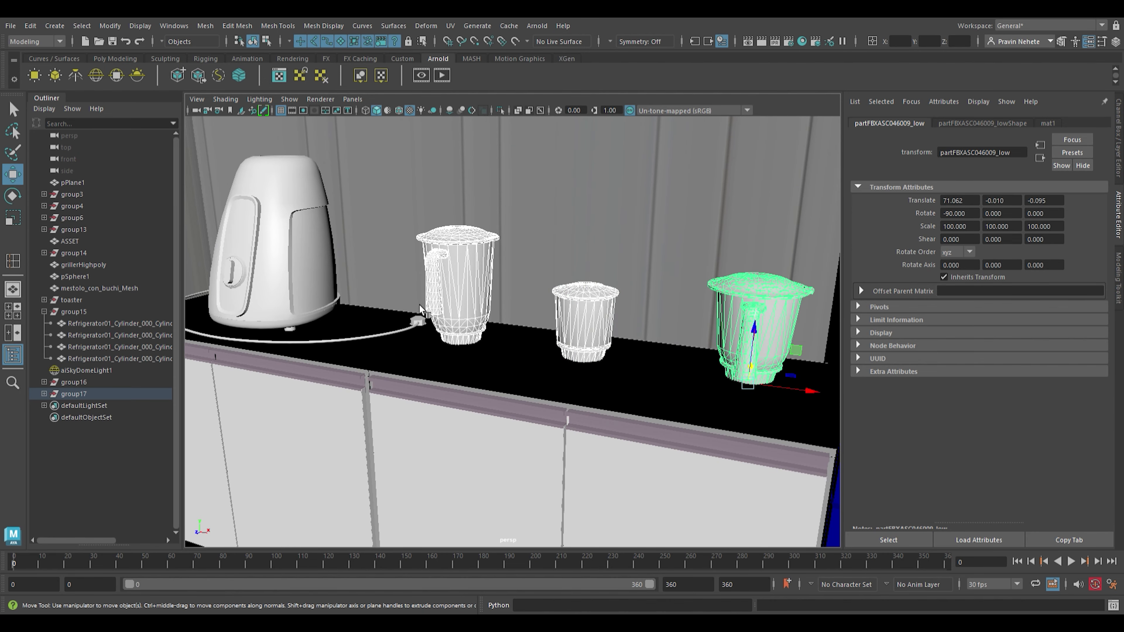
{"action": "left_click", "coordinate": [1048, 124]}
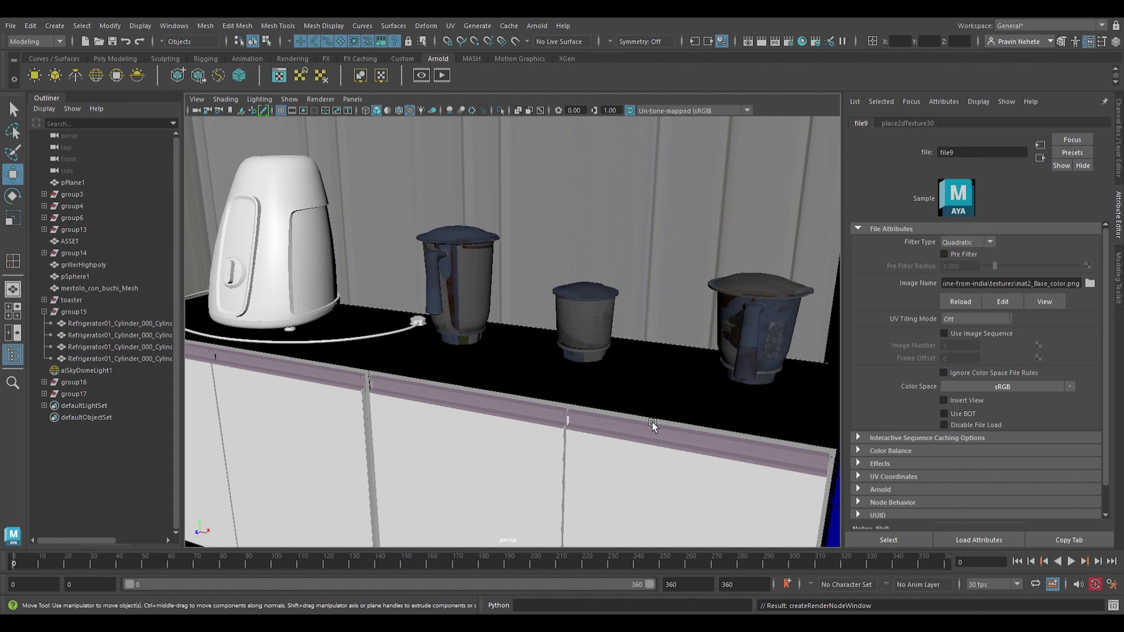
- Assign a new aiStandardSurface shader to all three blender jars
{"action": "left_click", "coordinate": [769, 305]}
{"action": "left_click", "coordinate": [584, 314], "text": "shift"}
{"action": "left_click", "coordinate": [463, 272], "text": "shift"}
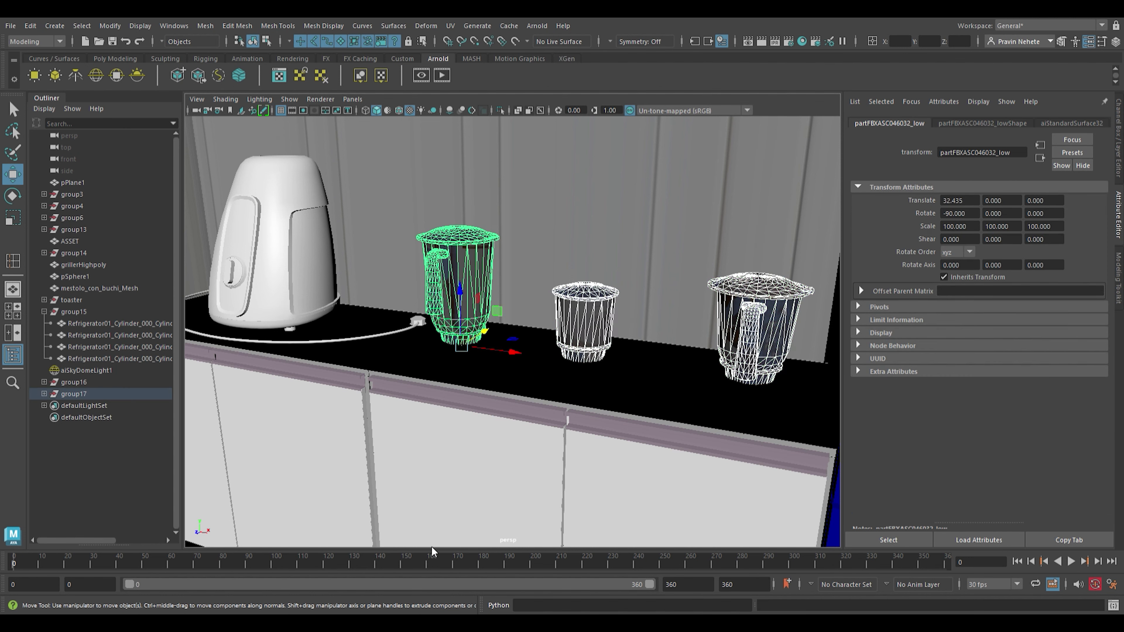
{"action": "right_click_drag", "start_coordinate": [521, 477], "coordinate": [503, 327]}
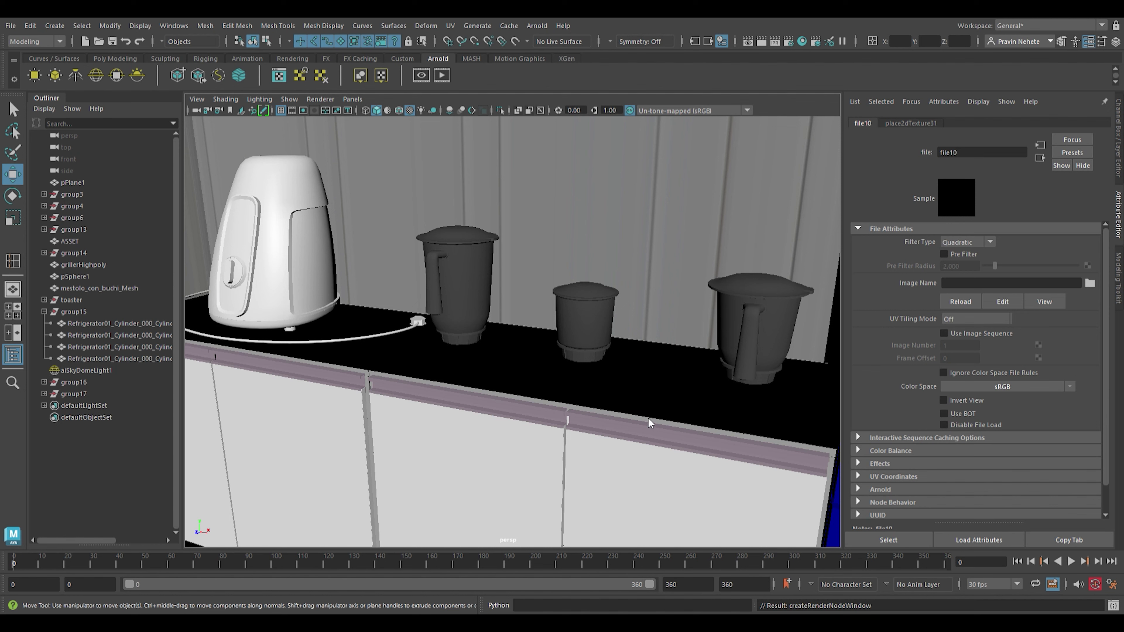
- Give the grinder base a new shader with a file texture on its base colour
{"action": "left_click", "coordinate": [328, 248]}
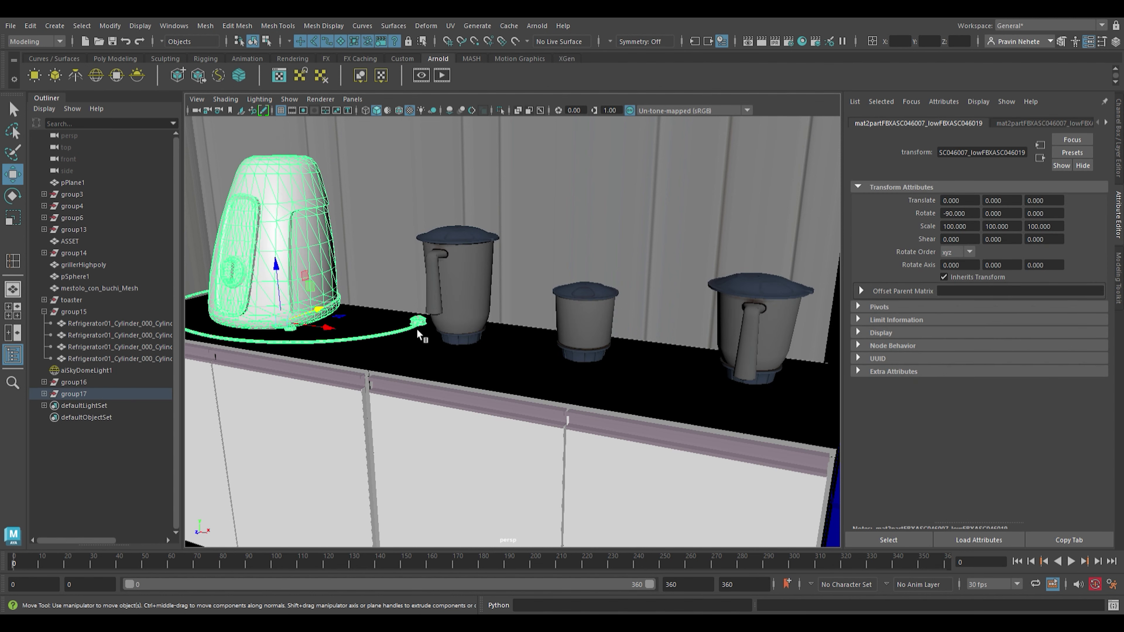
{"action": "right_click_drag", "start_coordinate": [519, 484], "coordinate": [503, 327]}
{"action": "left_click", "coordinate": [1090, 279]}
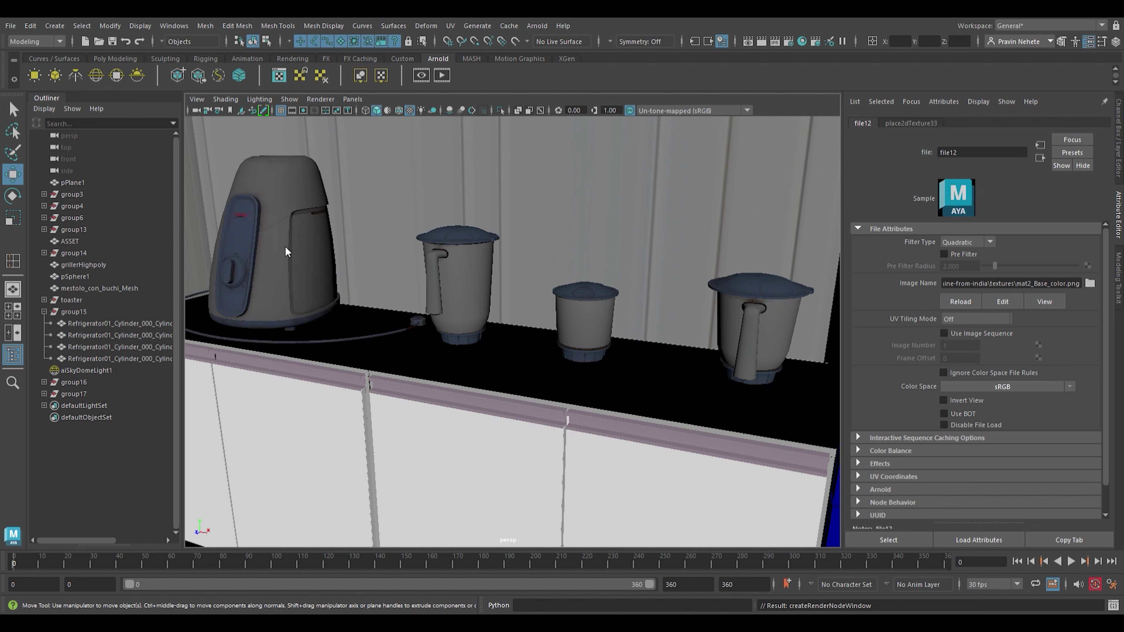
- Give the kettle group16 a new aiStandardSurface shader with a red Base Color
{"action": "scroll", "coordinate": [288, 246], "scroll_direction": "down", "scroll_amount": 5}
{"action": "mouse_move", "coordinate": [445, 425]}
{"action": "left_mouse_down", "text": "alt"}
{"action": "mouse_move", "coordinate": [334, 419]}
{"action": "mouse_move", "coordinate": [395, 384]}
{"action": "mouse_move", "coordinate": [414, 447]}
{"action": "left_mouse_up", "text": "alt"}
{"action": "scroll", "coordinate": [414, 447], "scroll_direction": "up", "scroll_amount": 3}
{"action": "left_click", "coordinate": [73, 384]}
{"action": "scroll", "coordinate": [586, 511], "scroll_direction": "up", "scroll_amount": 2}
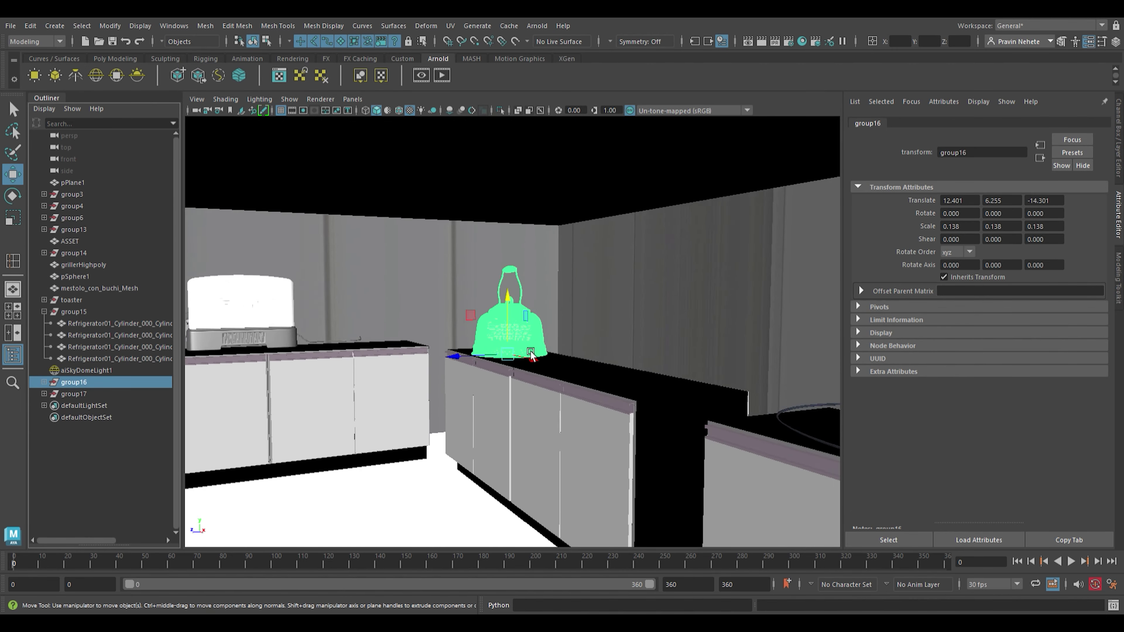
{"action": "scroll", "coordinate": [587, 511], "scroll_direction": "up", "scroll_amount": 2}
{"action": "right_click_drag", "start_coordinate": [451, 327], "coordinate": [536, 463]}
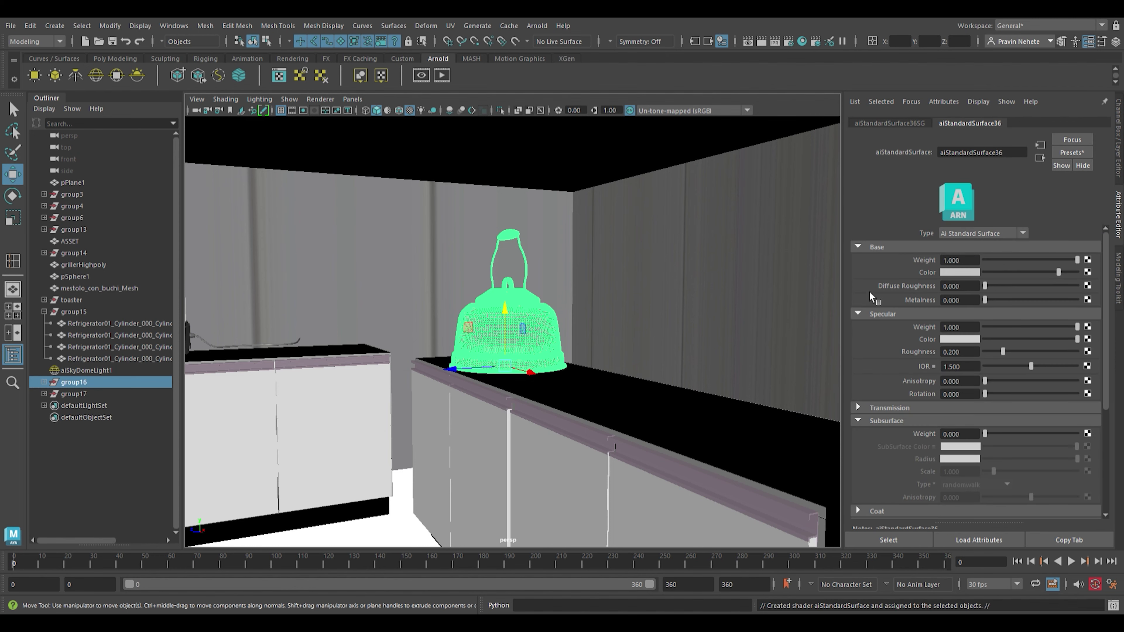
{"action": "left_click", "coordinate": [960, 272]}
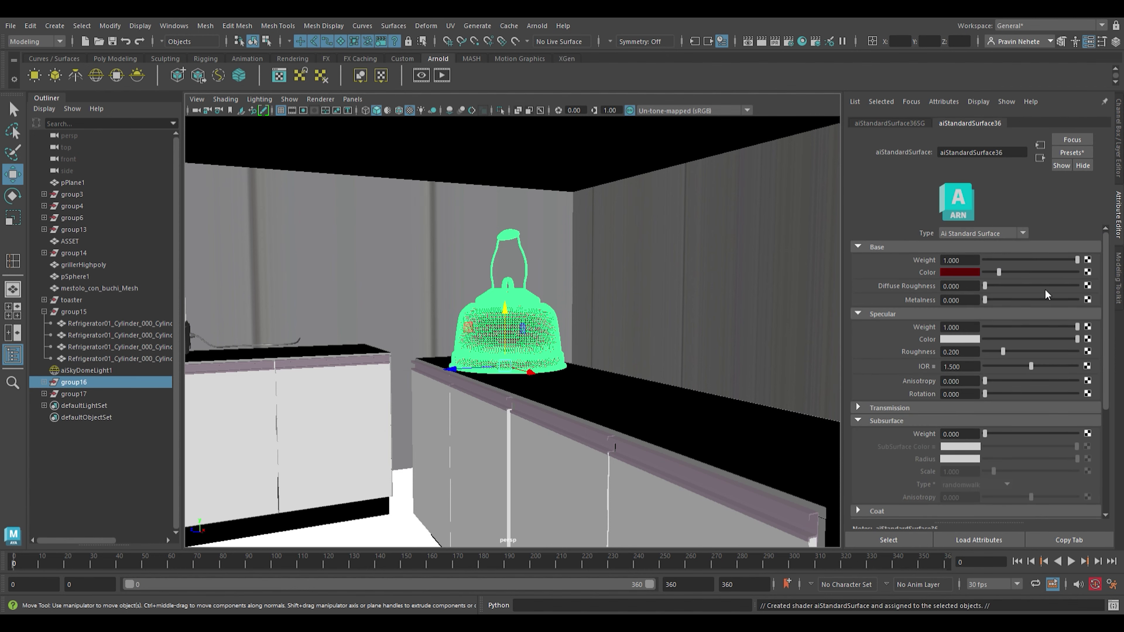
{"action": "scroll", "coordinate": [723, 308], "scroll_direction": "down", "scroll_amount": 3}
{"action": "left_click", "coordinate": [724, 309]}
{"action": "mouse_move", "coordinate": [724, 308]}
{"action": "left_mouse_down", "text": "alt"}
{"action": "mouse_move", "coordinate": [687, 383]}
{"action": "mouse_move", "coordinate": [547, 333]}
{"action": "mouse_move", "coordinate": [607, 347]}
{"action": "left_mouse_up", "text": "alt"}
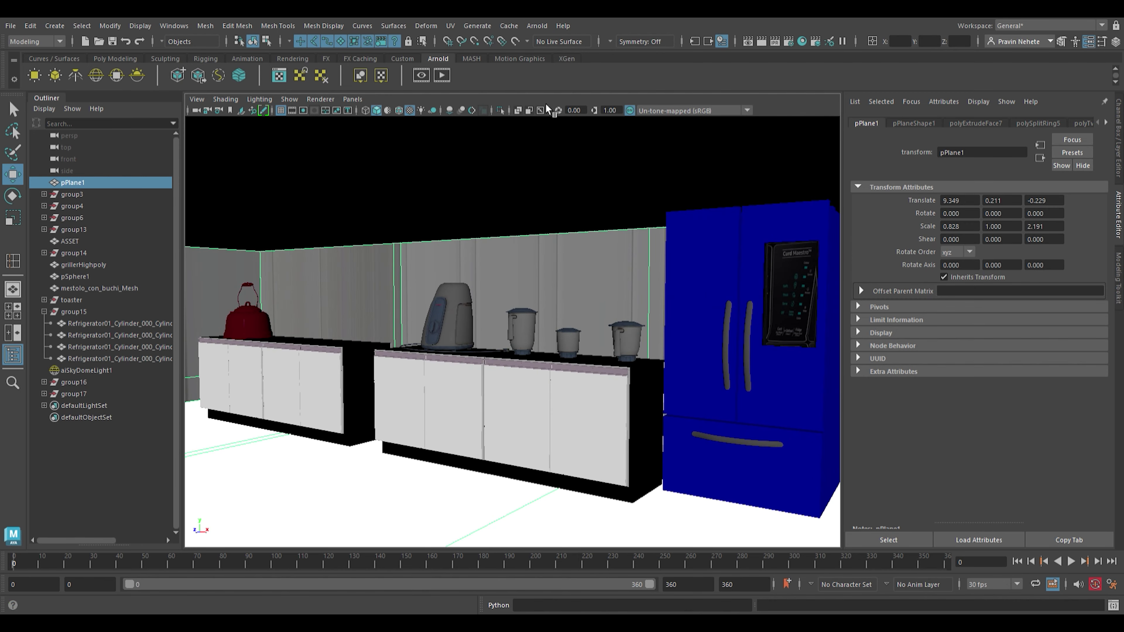